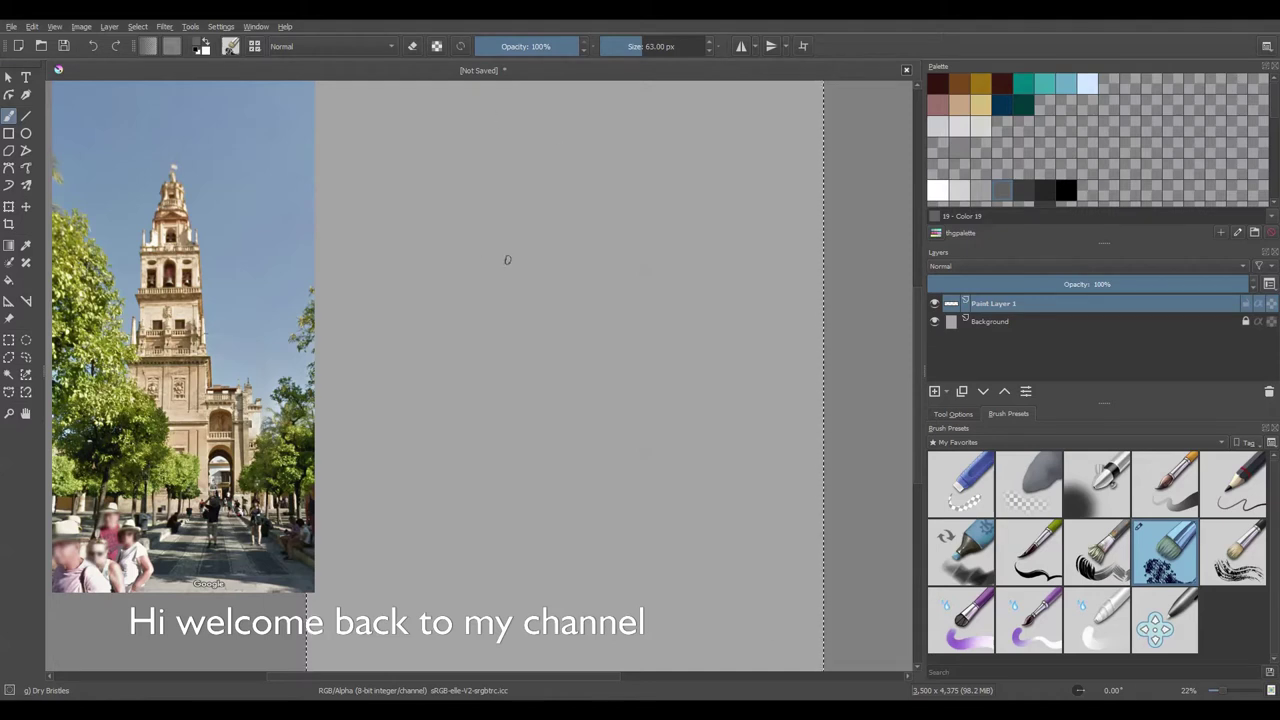
- Block in the tower, spire, base and arched right wing in light grey with the Dry Bristles brush
left_click(573, 193, "ctrl")
mouse_move(515, 137)
left_mouse_down()
mouse_move(529, 200)
mouse_move(489, 240)
mouse_move(526, 274)
mouse_move(517, 303)
left_mouse_up()
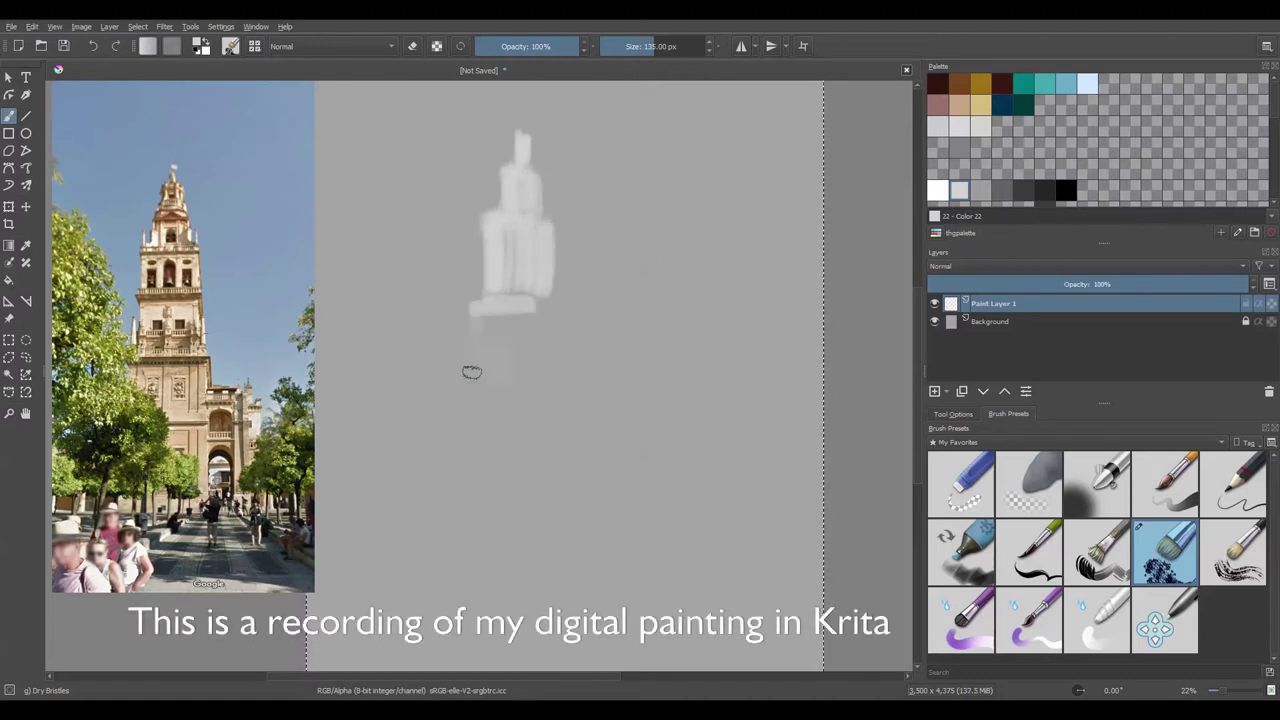
mouse_move(472, 372)
left_mouse_down()
mouse_move(506, 289)
mouse_move(543, 331)
mouse_move(474, 431)
mouse_move(530, 502)
mouse_move(554, 357)
mouse_move(556, 540)
mouse_move(491, 417)
mouse_move(555, 406)
mouse_move(466, 514)
mouse_move(540, 480)
left_mouse_up()
mouse_move(458, 337)
left_mouse_down()
mouse_move(549, 337)
mouse_move(545, 377)
left_mouse_up()
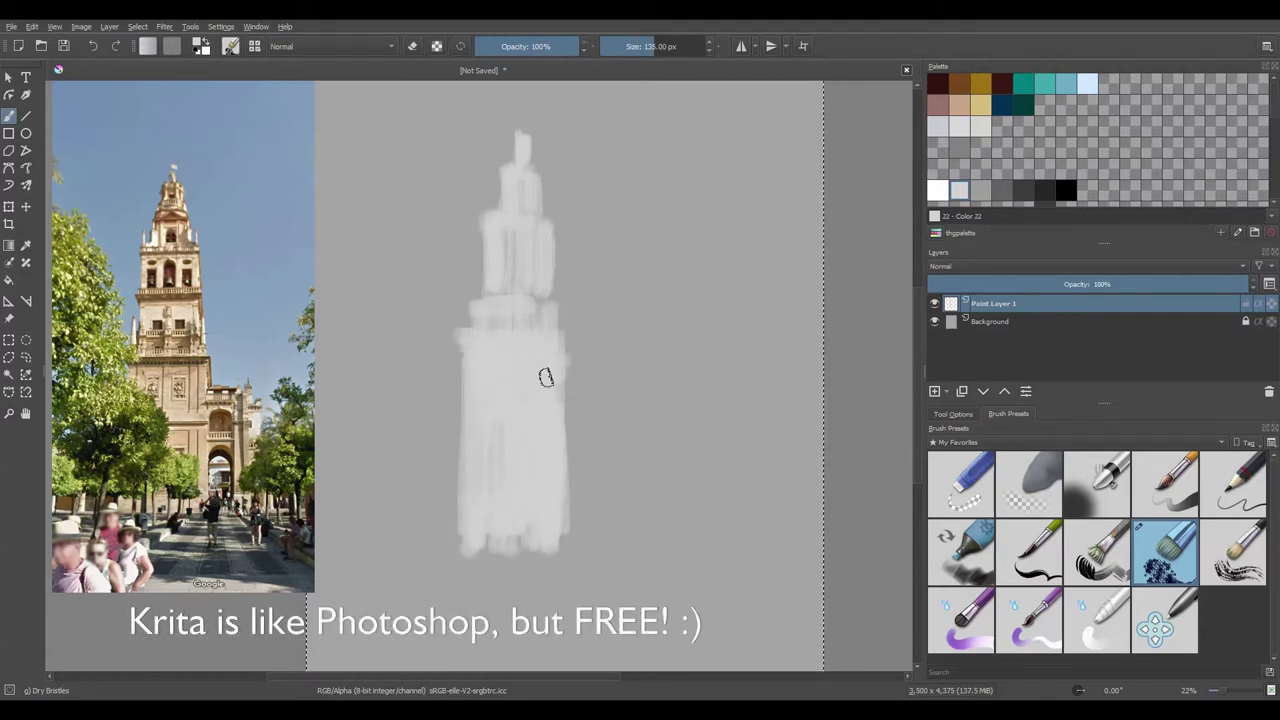
left_click_drag(502, 266, 550, 330)
left_click_drag(485, 245, 481, 330)
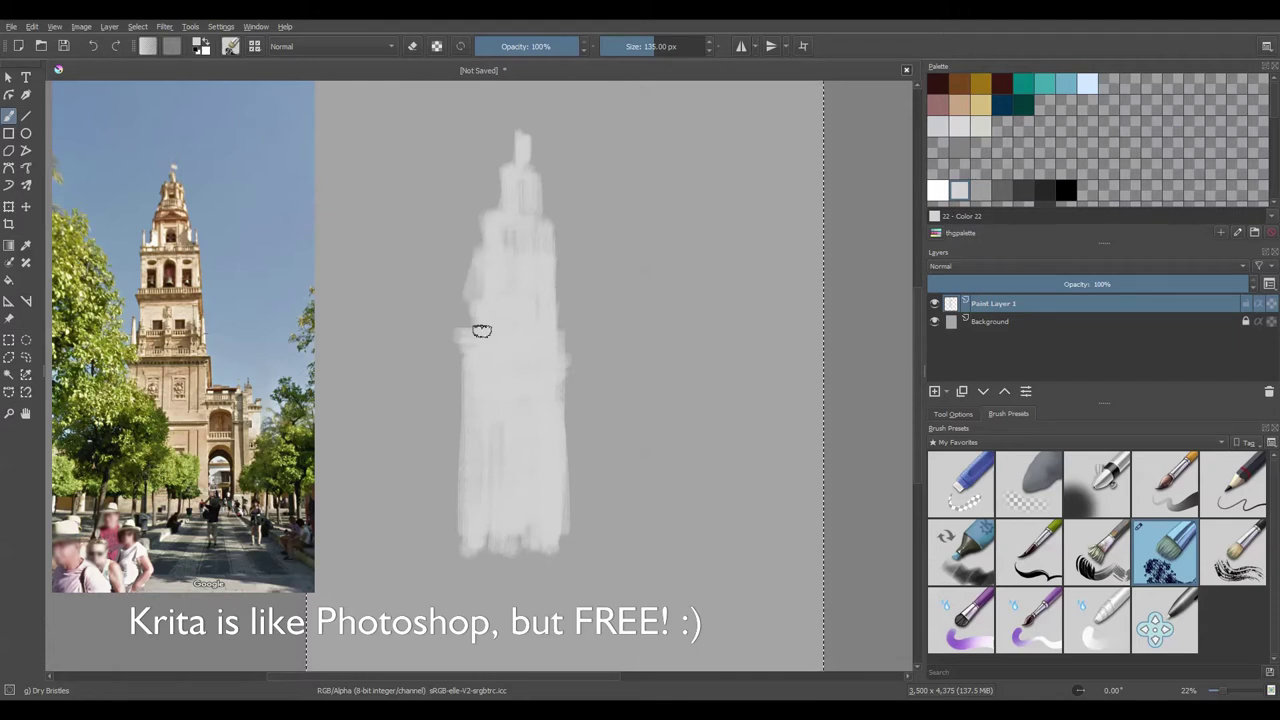
mouse_move(474, 257)
left_mouse_down()
mouse_move(537, 194)
mouse_move(520, 240)
mouse_move(517, 137)
mouse_move(538, 159)
mouse_move(508, 149)
mouse_move(522, 112)
left_mouse_up()
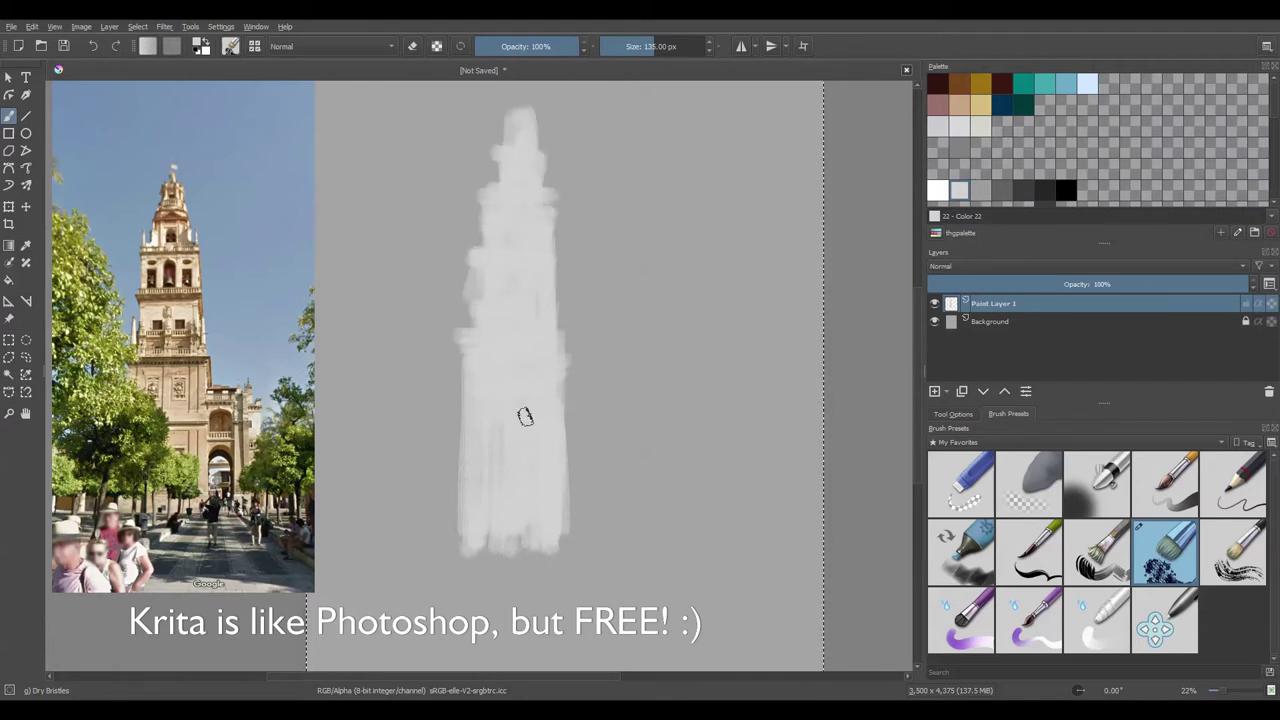
left_click_drag(525, 416, 443, 449)
mouse_move(560, 443)
left_mouse_down()
mouse_move(587, 387)
mouse_move(583, 437)
mouse_move(626, 397)
mouse_move(628, 545)
left_mouse_up()
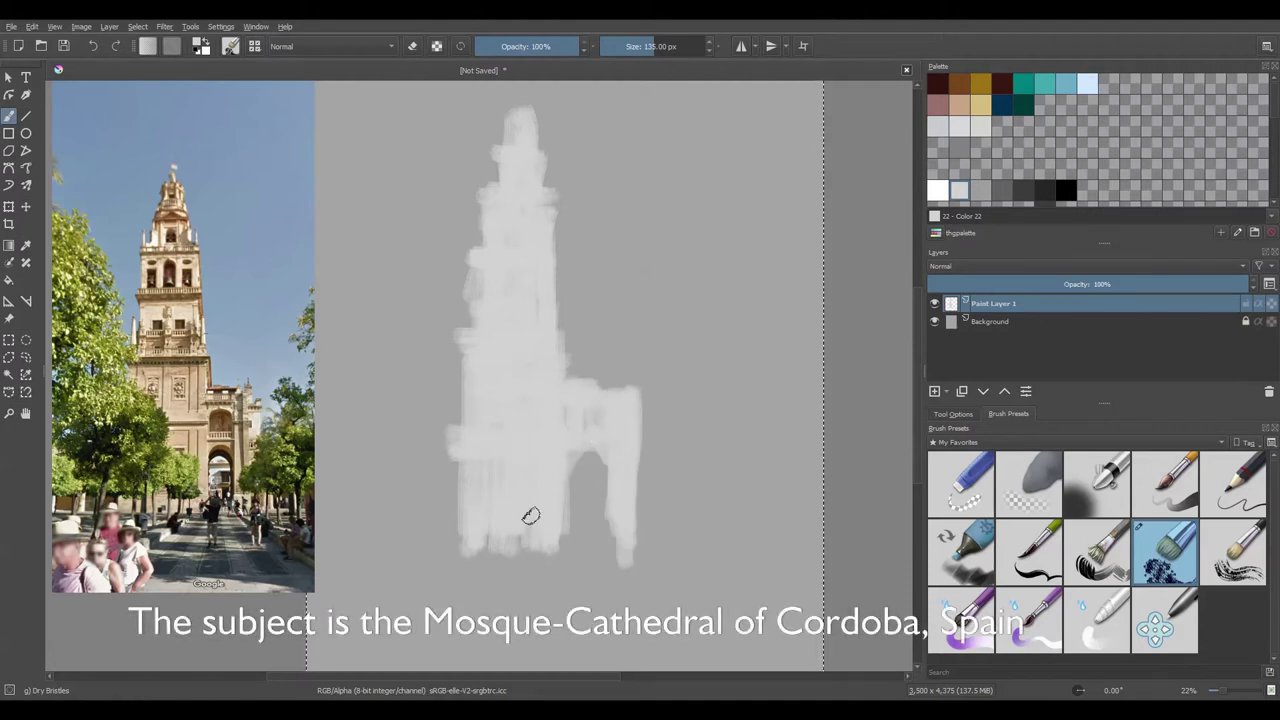
mouse_move(530, 515)
left_mouse_down()
mouse_move(551, 543)
mouse_move(526, 514)
mouse_move(620, 551)
mouse_move(631, 515)
left_mouse_up()
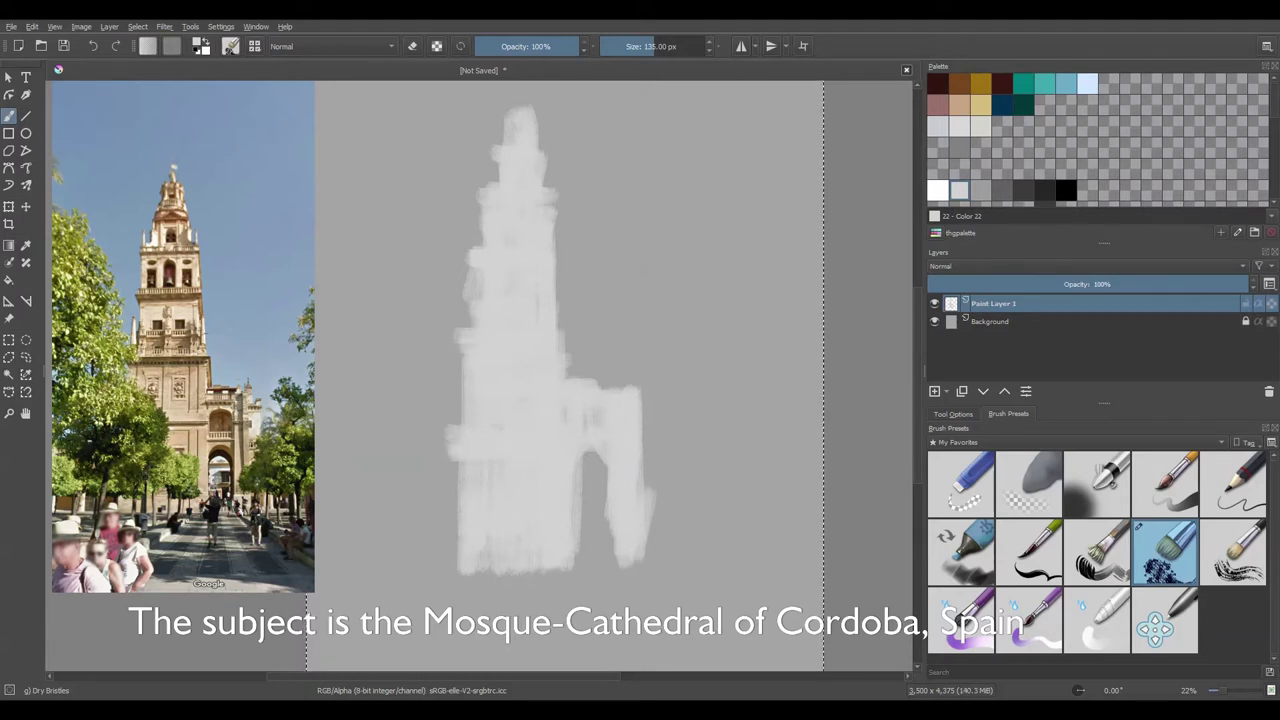
- Save as Cordoba B 01.kra, then brighten the arched wing and widen the right column
key("ctrl+s")
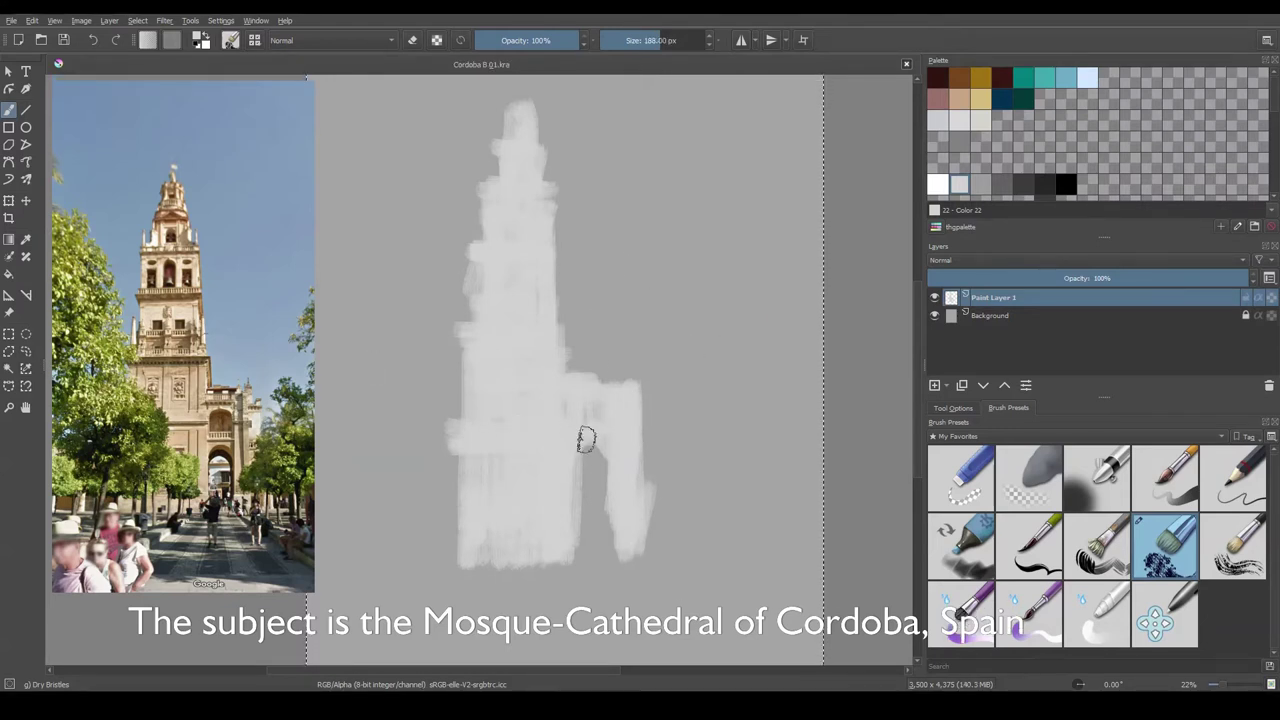
key("bracketleft")
key("bracketleft")
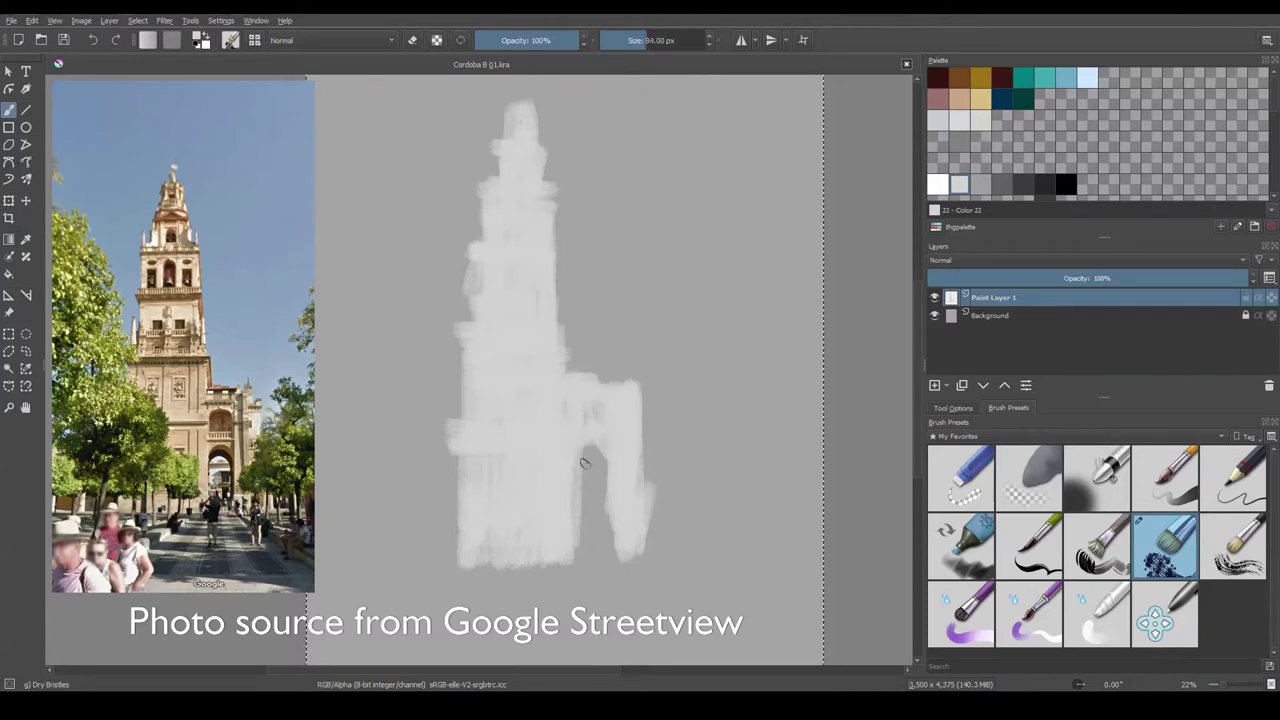
key("bracketright")
mouse_move(585, 463)
left_mouse_down()
mouse_move(583, 449)
mouse_move(601, 468)
left_mouse_up()
left_click_drag(621, 372, 616, 511)
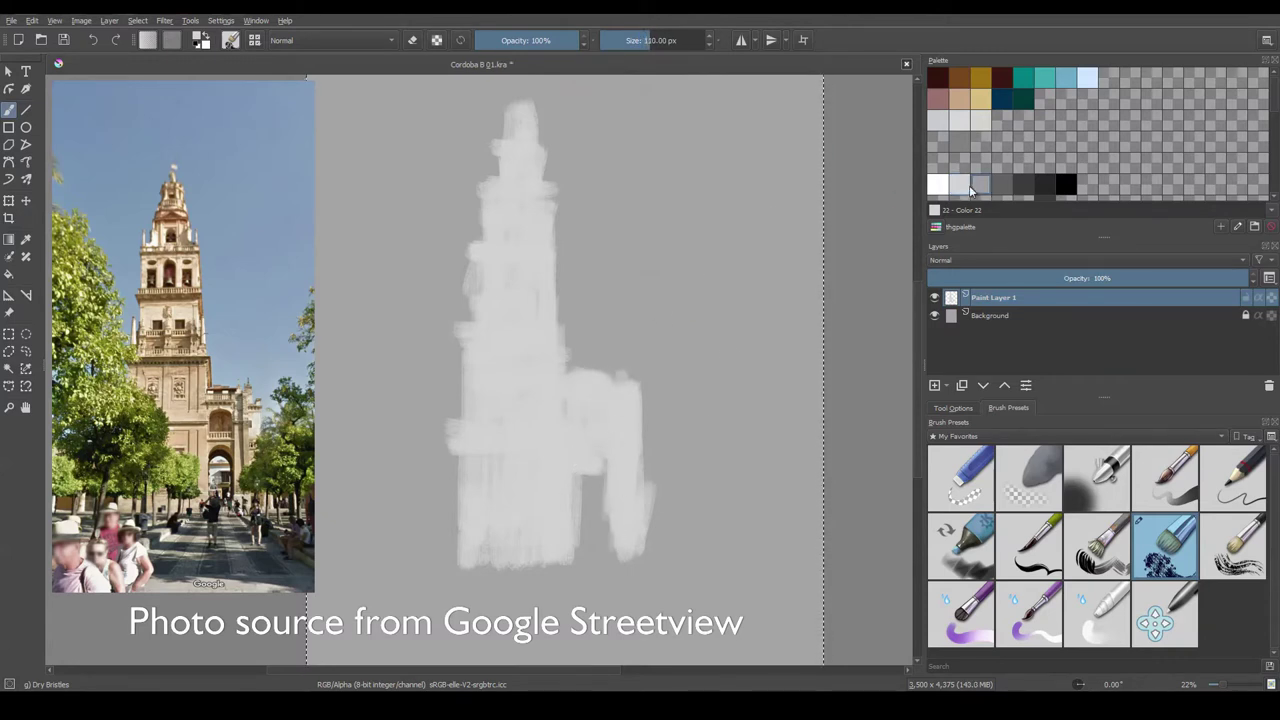
- Paint a mid-grey opening inside the arch with a smaller brush
left_click(981, 184)
key("bracketleft")
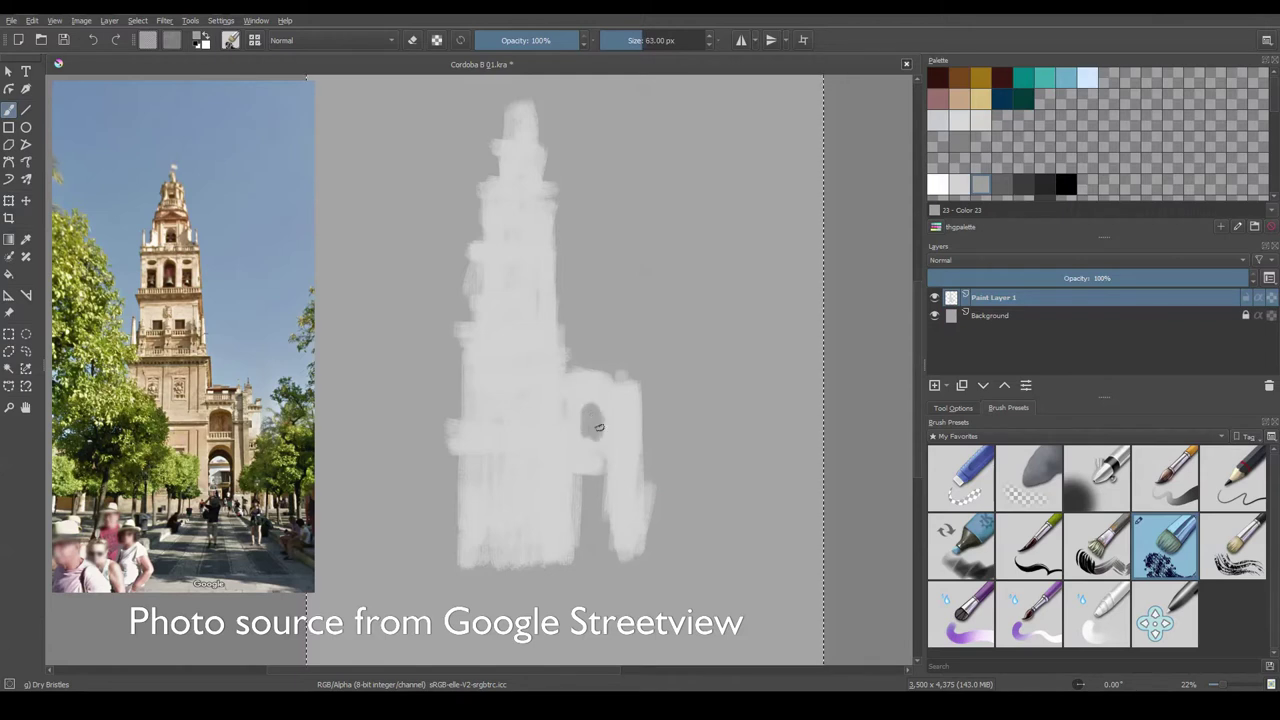
mouse_move(598, 428)
left_mouse_down()
mouse_move(606, 394)
mouse_move(578, 372)
left_mouse_up()
left_click(1001, 184)
- Paint dark cornice bands across the tower and a dark mark on the wing
left_click_drag(490, 318, 566, 326)
key("bracketright")
left_click_drag(460, 330, 576, 328)
left_click_drag(528, 390, 508, 375)
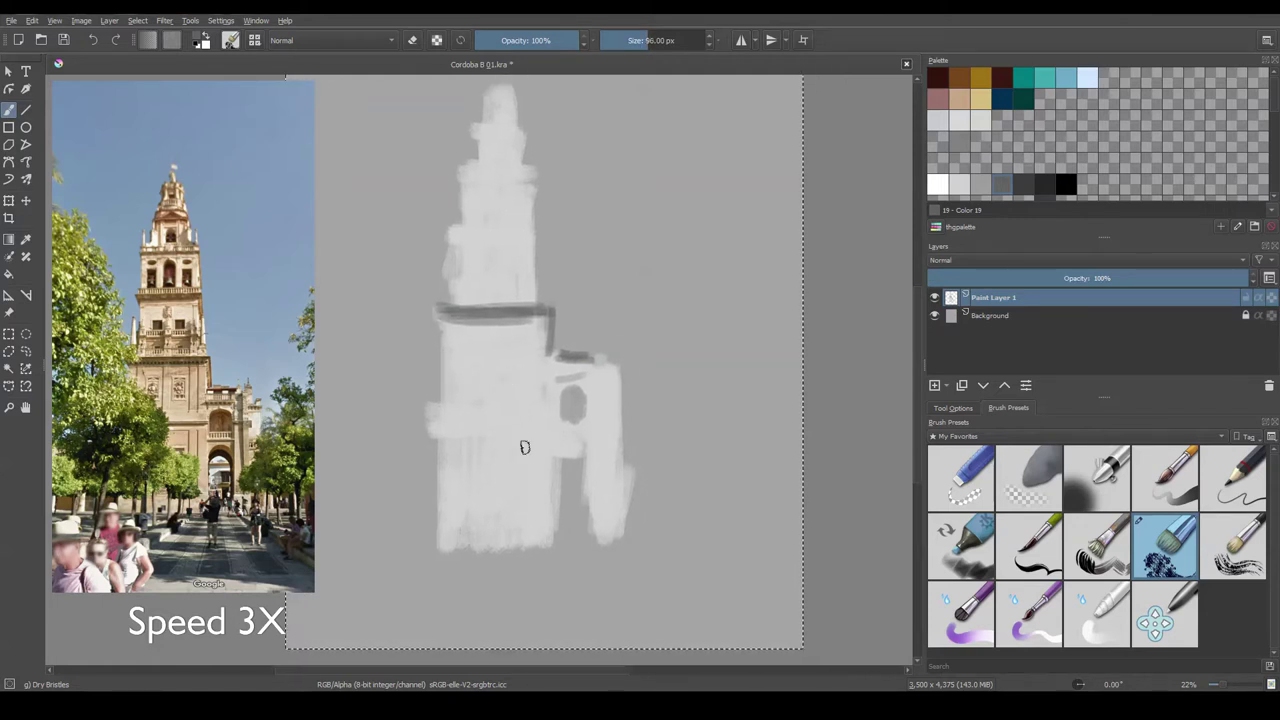
mouse_move(440, 406)
left_mouse_down()
mouse_move(582, 400)
mouse_move(578, 426)
mouse_move(580, 402)
left_mouse_up()
- Paint the dark arch on the side building and darken the lower horizontal band
mouse_move(556, 477)
left_mouse_down()
mouse_move(580, 442)
mouse_move(584, 510)
left_mouse_up()
left_click_drag(584, 454, 586, 524)
left_click_drag(586, 413, 592, 420)
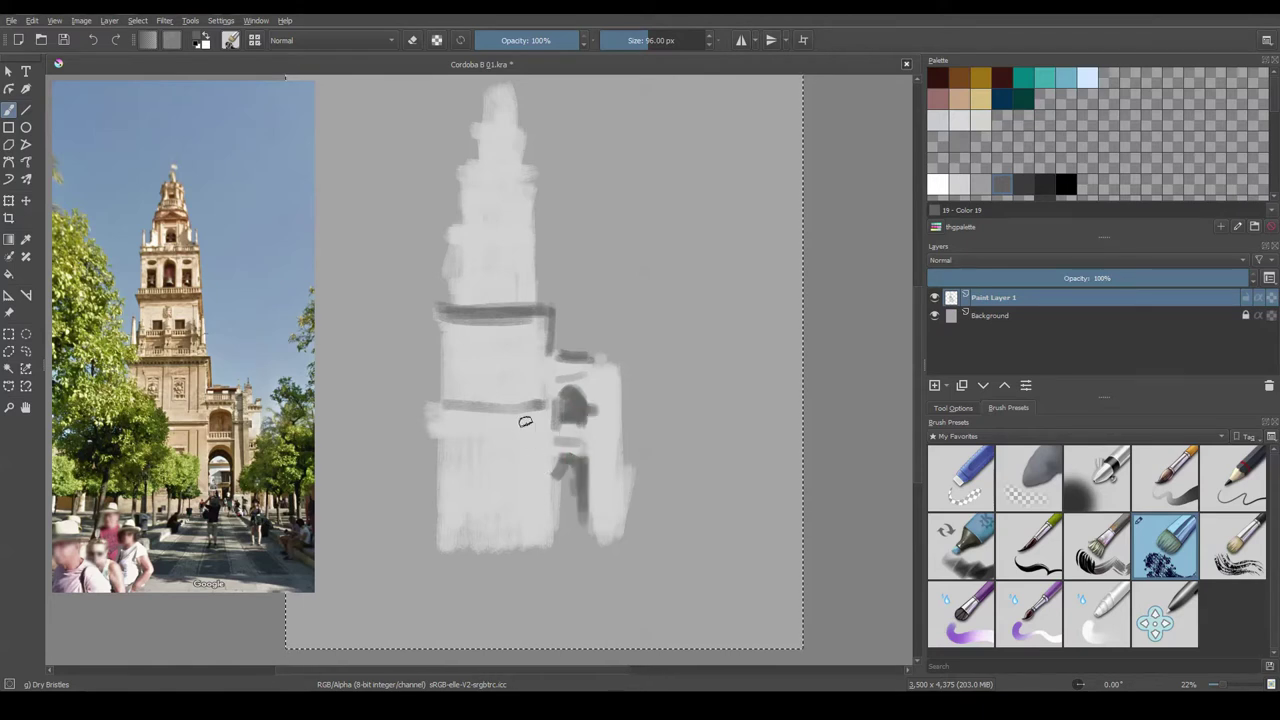
key("bracketleft")
left_click_drag(440, 406, 546, 407)
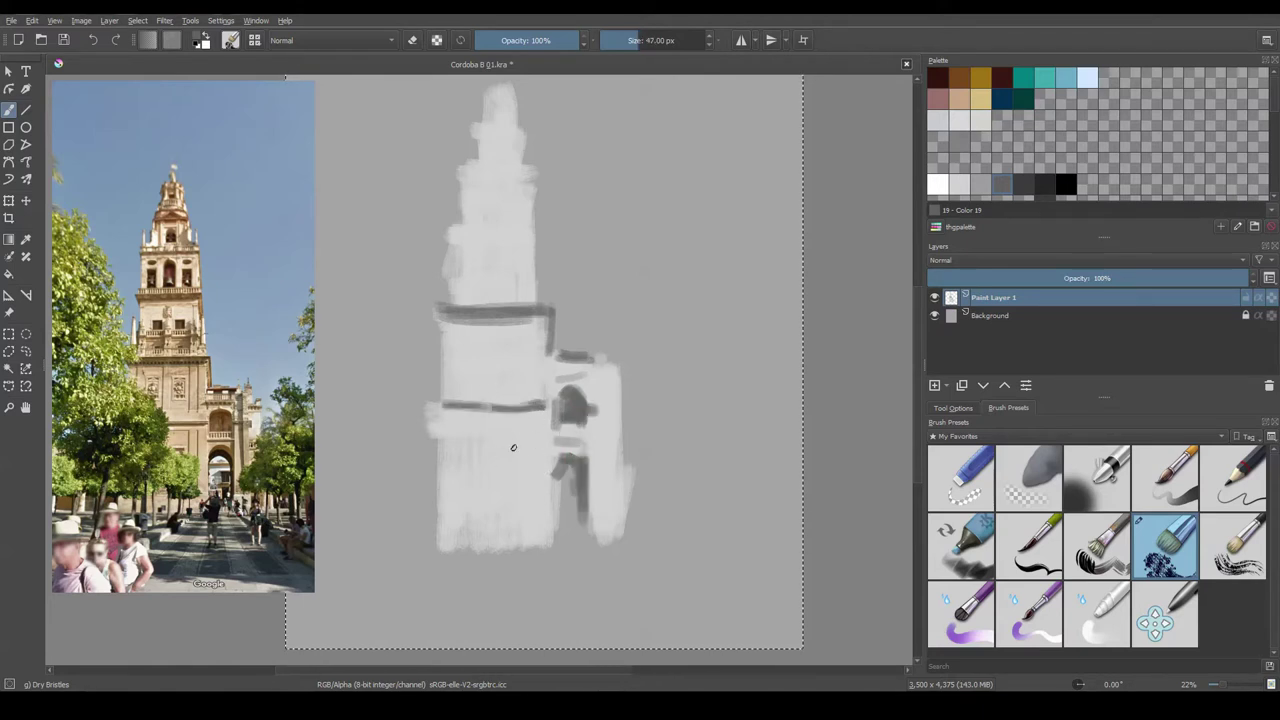
- Add dark marks, verticals, bands and windows up the upper tower, cap and spire
left_click_drag(513, 447, 498, 600)
left_click_drag(485, 432, 507, 430)
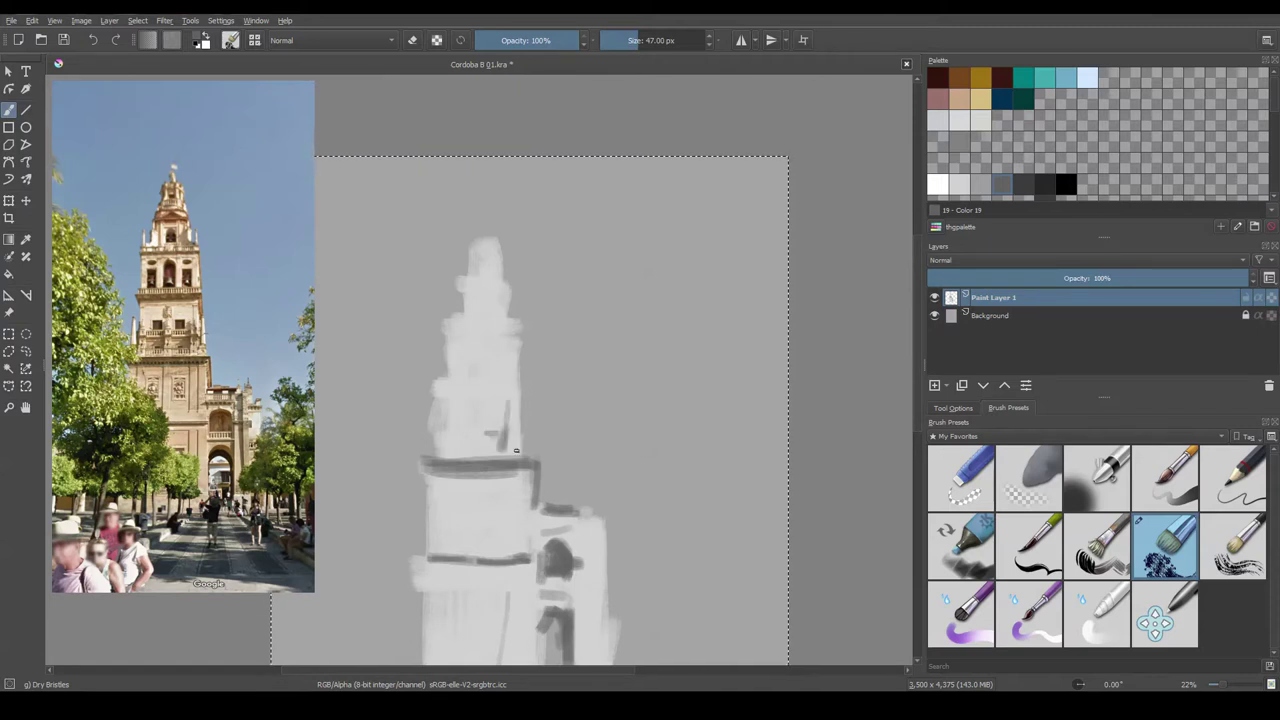
mouse_move(488, 384)
left_mouse_down()
mouse_move(490, 452)
mouse_move(472, 450)
left_mouse_up()
mouse_move(454, 372)
left_mouse_down()
mouse_move(506, 370)
mouse_move(514, 362)
mouse_move(463, 346)
mouse_move(496, 350)
mouse_move(459, 352)
mouse_move(501, 350)
left_mouse_up()
mouse_move(442, 300)
left_mouse_down()
mouse_move(510, 296)
mouse_move(478, 310)
left_mouse_up()
scroll(490, 300, "up", 1)
mouse_move(468, 258)
left_mouse_down()
mouse_move(468, 298)
mouse_move(498, 254)
mouse_move(474, 254)
mouse_move(488, 208)
left_mouse_up()
left_click_drag(492, 208, 497, 344)
- Outline the tower's left and right edges and add dark verticals in the middle section
left_click_drag(511, 286, 511, 318)
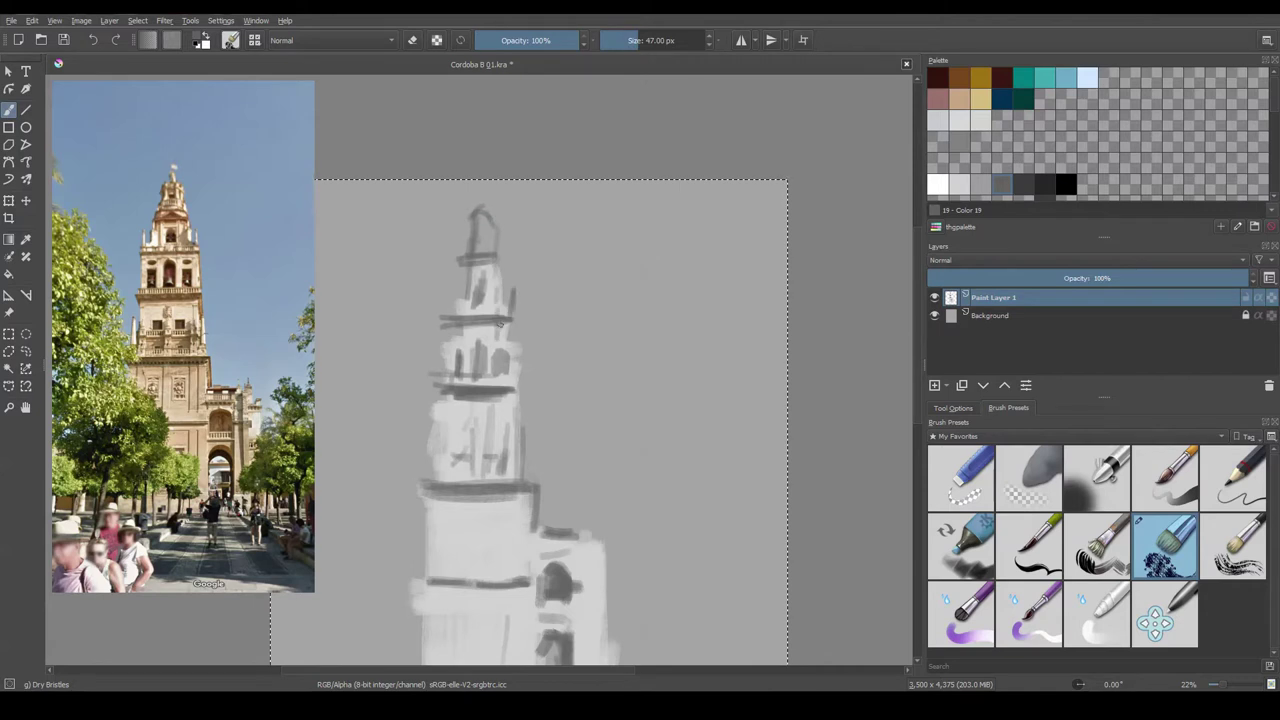
scroll(488, 262, "down", 5)
scroll(488, 262, "up", 1)
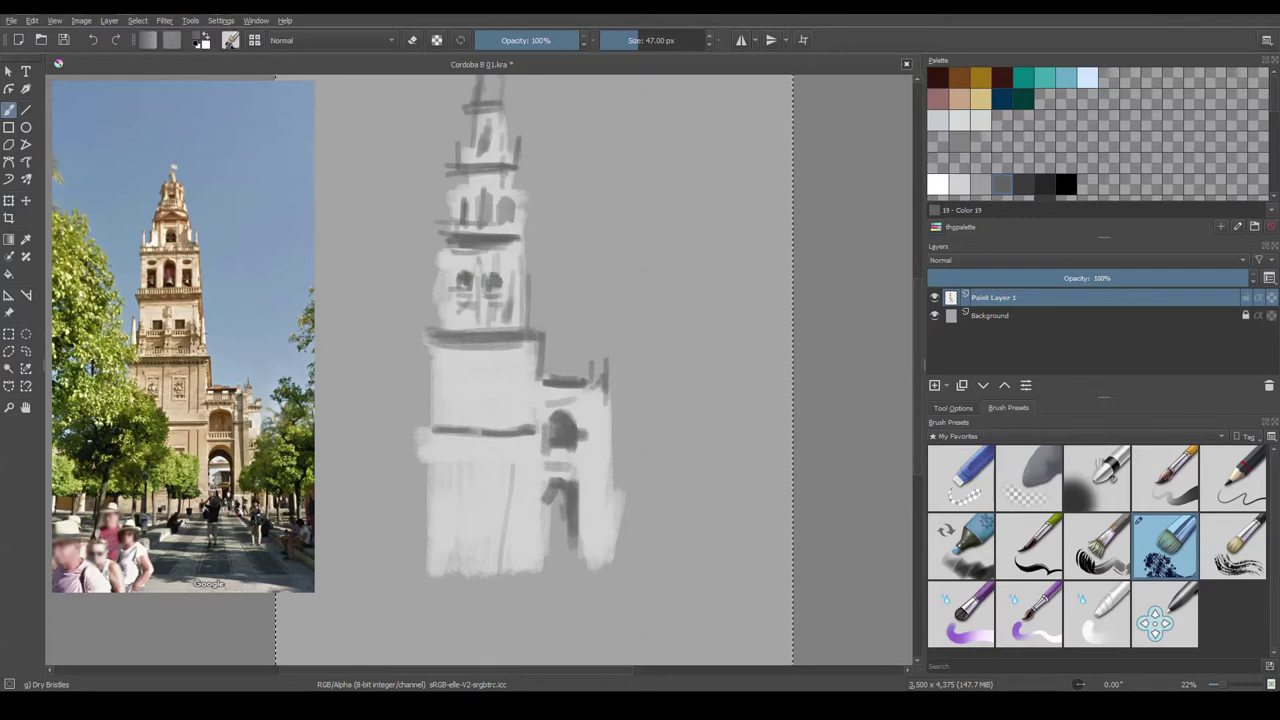
left_click_drag(522, 236, 522, 278)
mouse_move(435, 266)
left_mouse_down()
mouse_move(435, 330)
mouse_move(456, 348)
mouse_move(504, 243)
mouse_move(514, 282)
left_mouse_up()
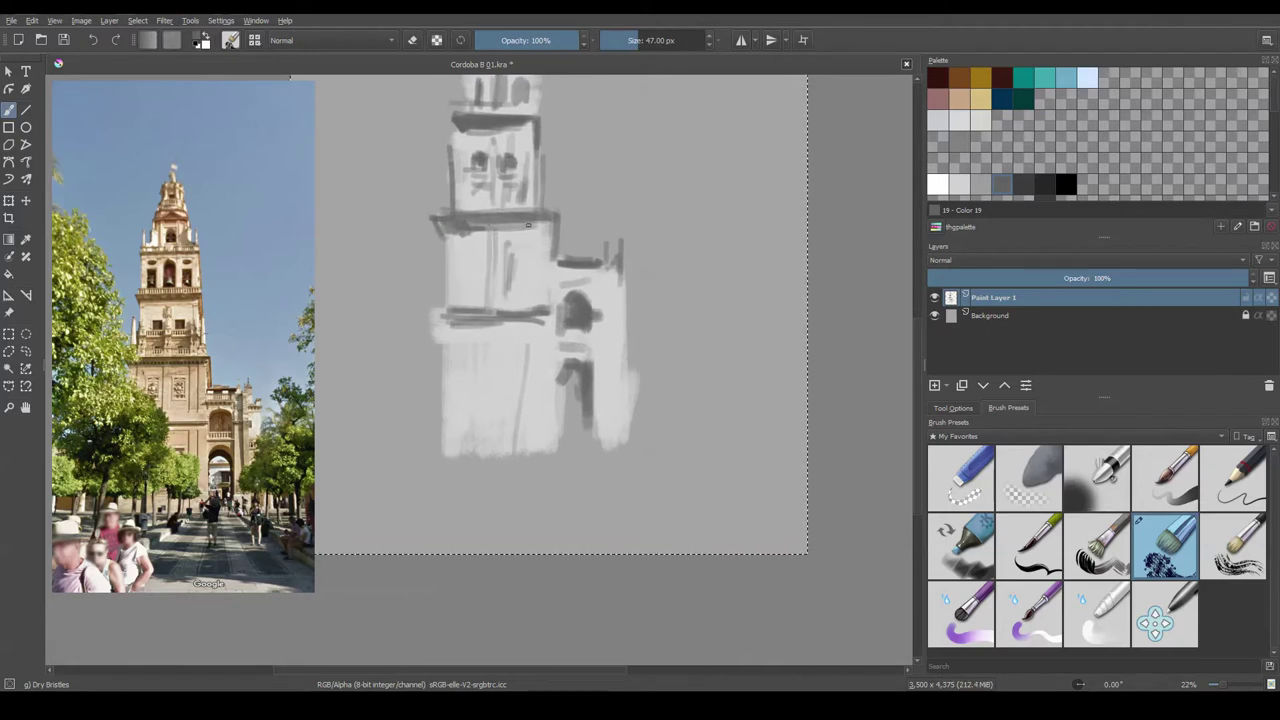
left_click_drag(459, 234, 455, 306)
left_click_drag(556, 280, 596, 279)
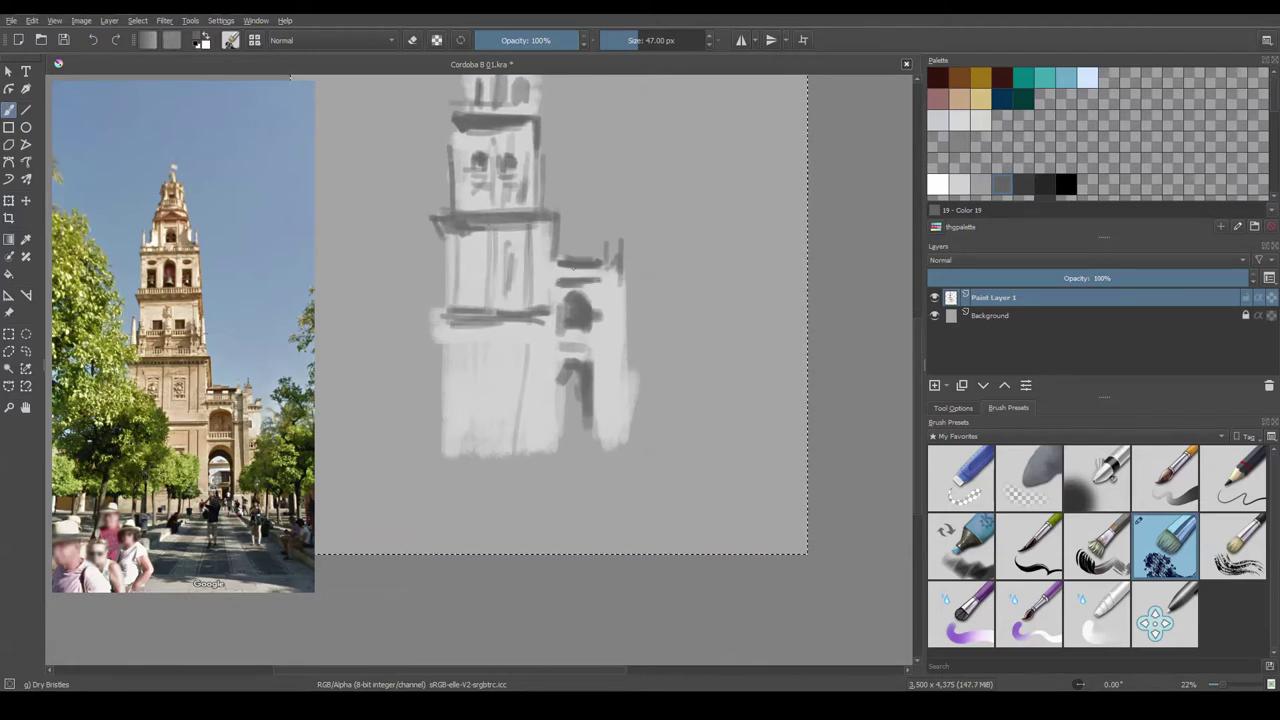
- Draw the ground line under the tower and add small dark window marks near the top
mouse_move(556, 356)
left_mouse_down()
mouse_move(559, 336)
mouse_move(586, 346)
mouse_move(588, 434)
left_mouse_up()
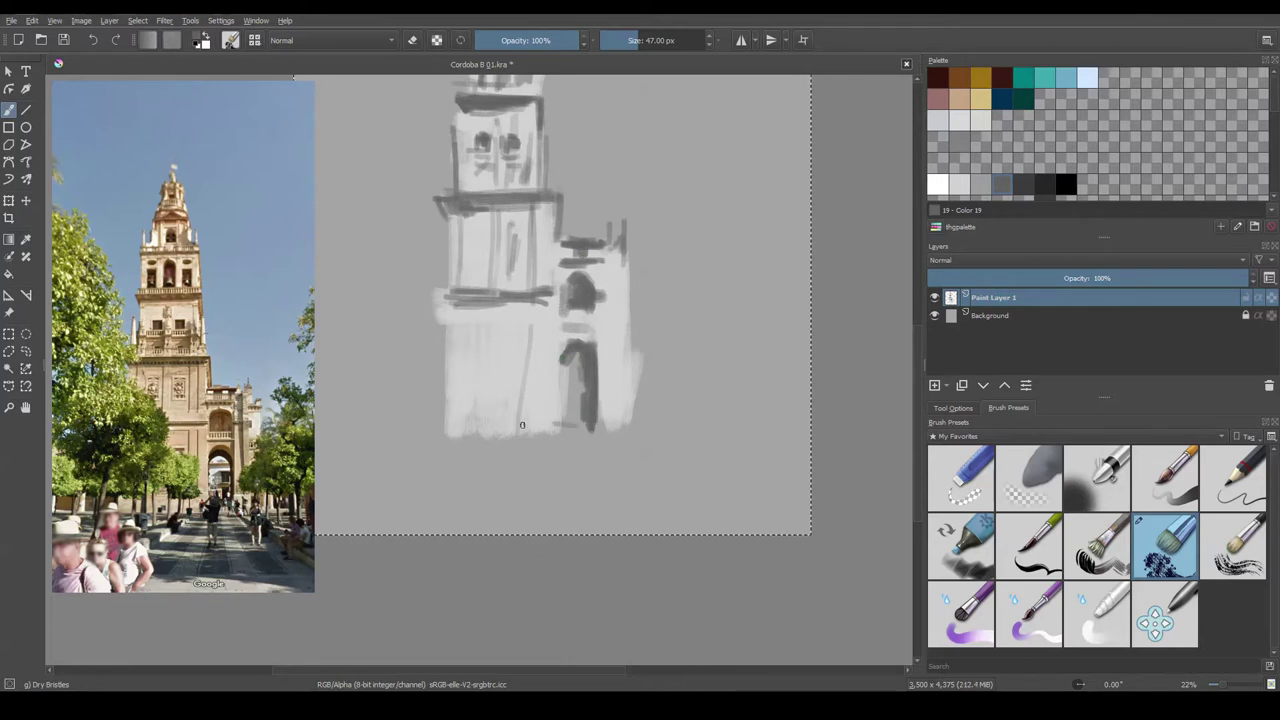
left_click_drag(416, 436, 636, 450)
scroll(607, 348, "down", 2)
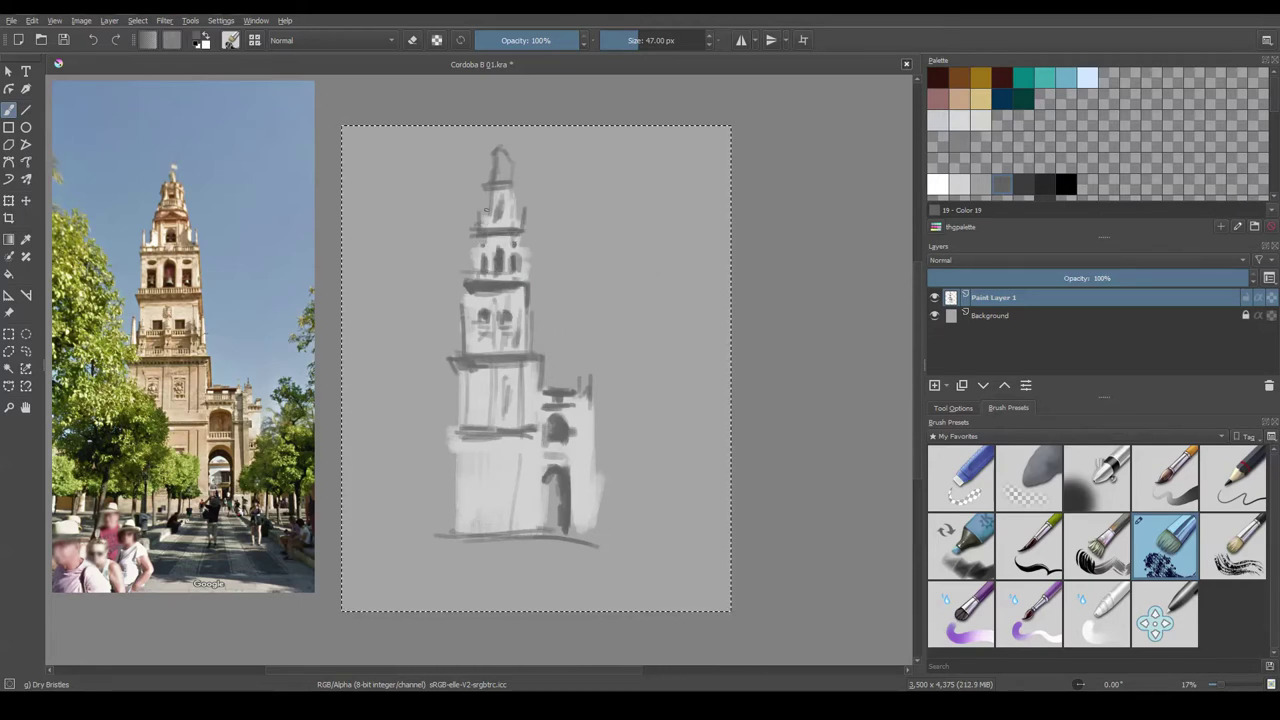
mouse_move(484, 197)
left_mouse_down()
mouse_move(486, 225)
mouse_move(514, 225)
left_mouse_up()
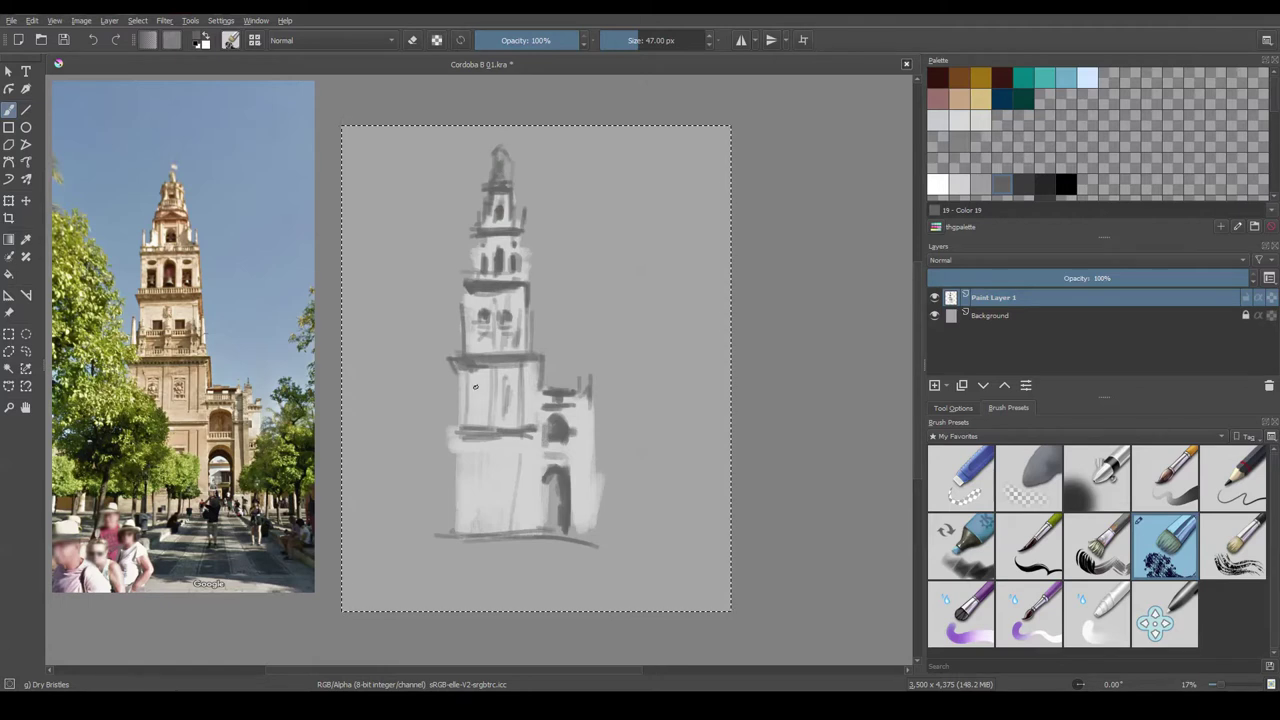
left_click_drag(475, 387, 478, 410)
- Shade the tower's lower body and paint a dark grey tree mass to its left
scroll(480, 410, "down", 1)
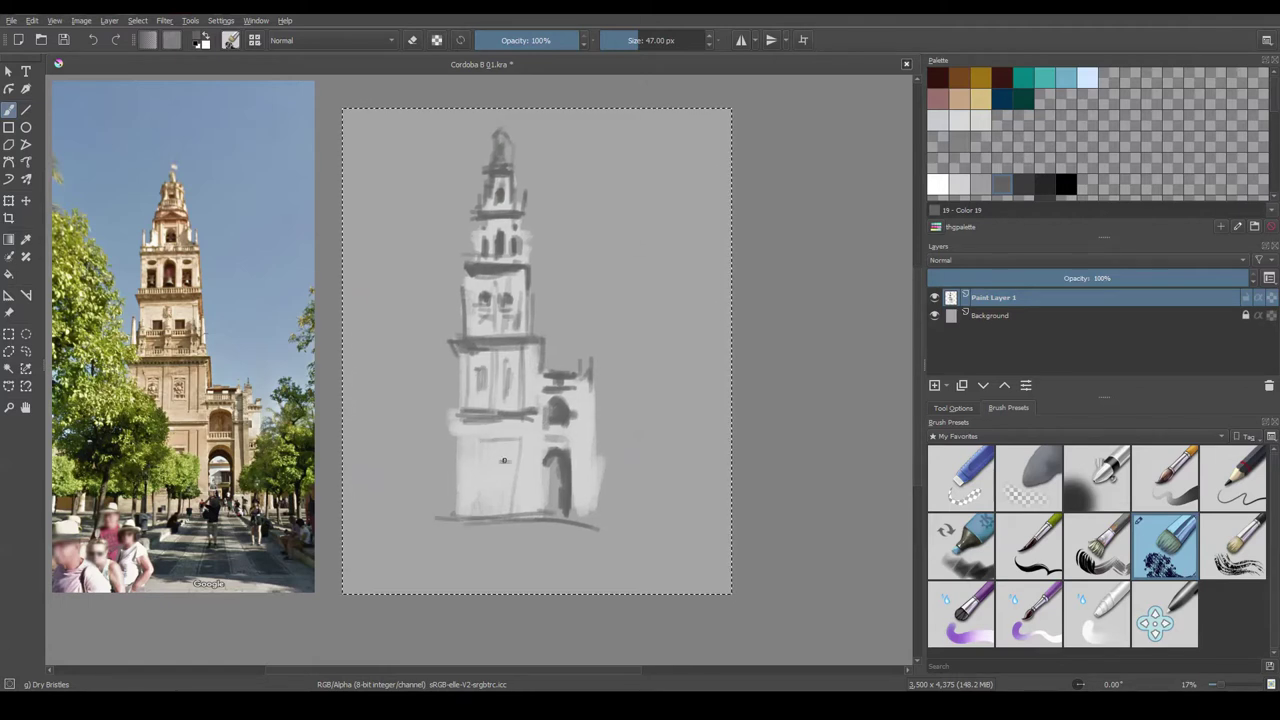
left_click_drag(497, 469, 500, 440)
left_click_drag(490, 510, 500, 435)
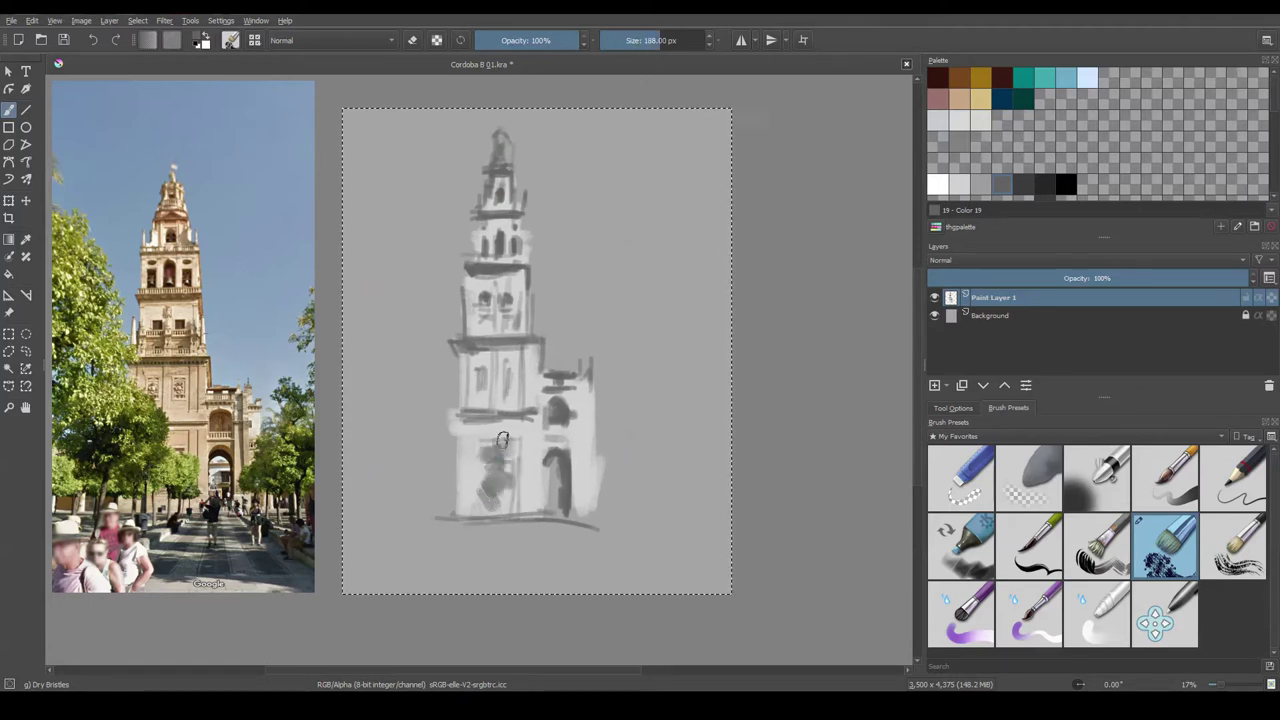
mouse_move(430, 465)
left_mouse_down()
mouse_move(441, 404)
mouse_move(450, 475)
mouse_move(400, 425)
left_mouse_up()
left_click_drag(385, 370, 430, 420)
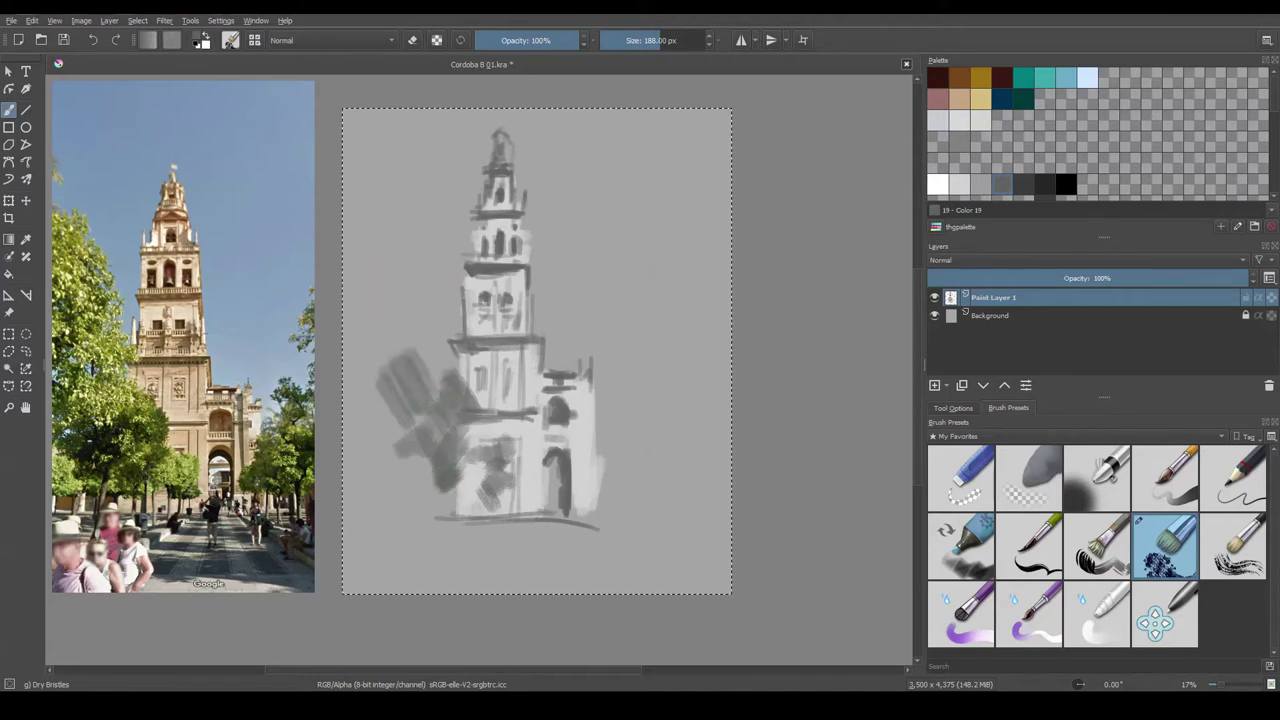
mouse_move(420, 355)
left_mouse_down()
mouse_move(450, 405)
mouse_move(435, 411)
left_mouse_up()
left_click_drag(390, 370, 365, 295)
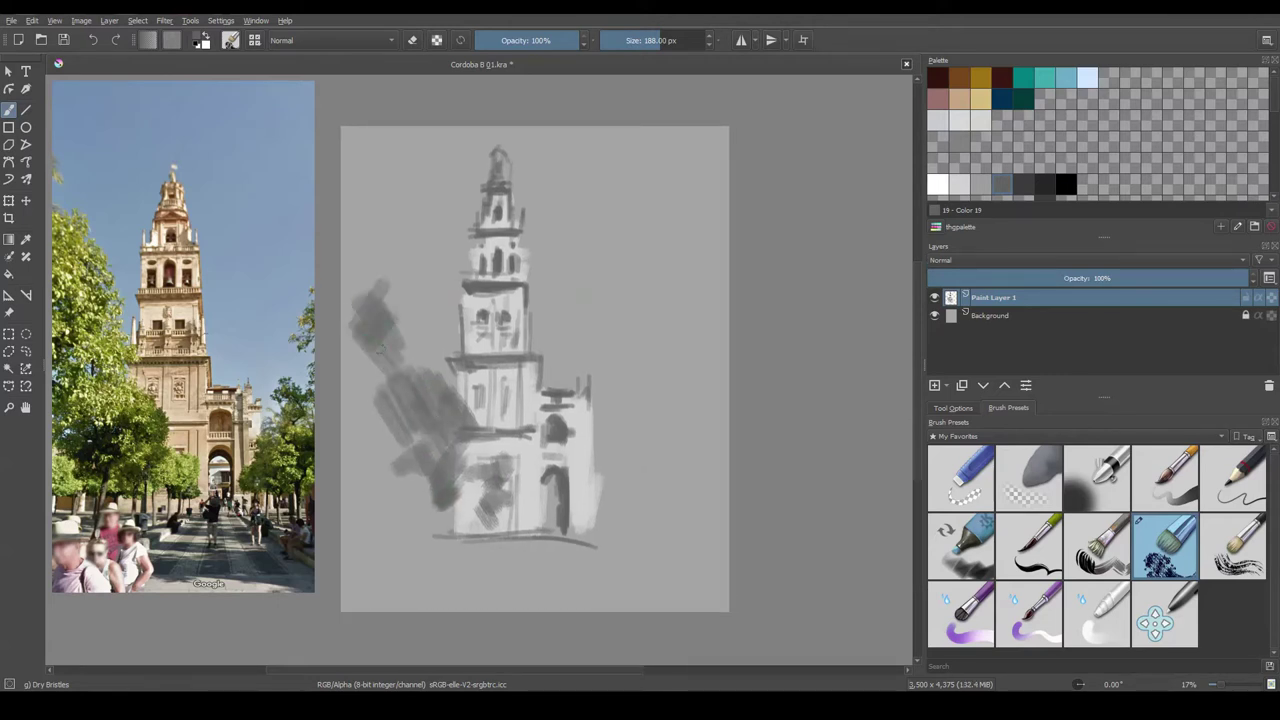
mouse_move(415, 392)
left_mouse_down()
mouse_move(386, 283)
mouse_move(415, 365)
mouse_move(397, 455)
left_mouse_up()
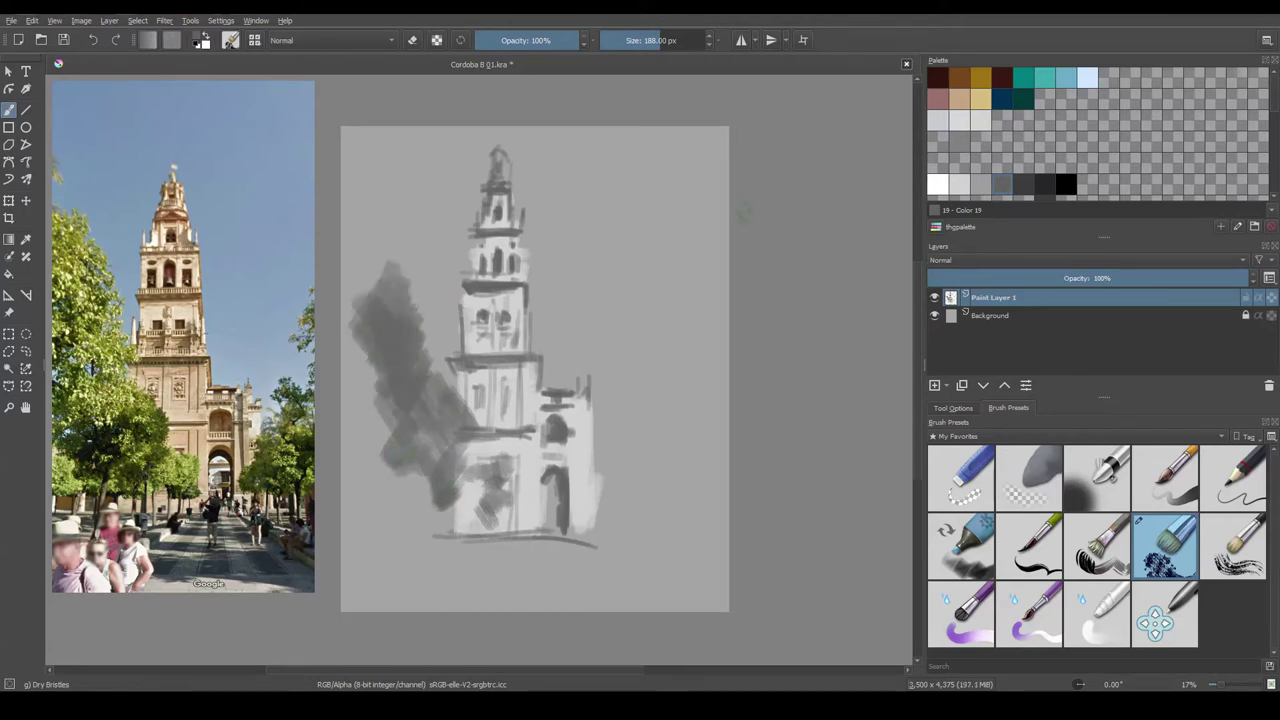
- Paint light grey plaza steps and ground on both sides of the tower
left_click(959, 184)
left_click_drag(384, 505, 450, 520)
left_click_drag(368, 470, 435, 520)
mouse_move(510, 500)
left_mouse_down()
mouse_move(490, 490)
mouse_move(620, 488)
left_mouse_up()
mouse_move(540, 505)
left_mouse_down()
mouse_move(600, 540)
mouse_move(461, 532)
mouse_move(480, 514)
mouse_move(609, 526)
mouse_move(514, 531)
mouse_move(614, 500)
mouse_move(414, 505)
mouse_move(506, 501)
left_mouse_up()
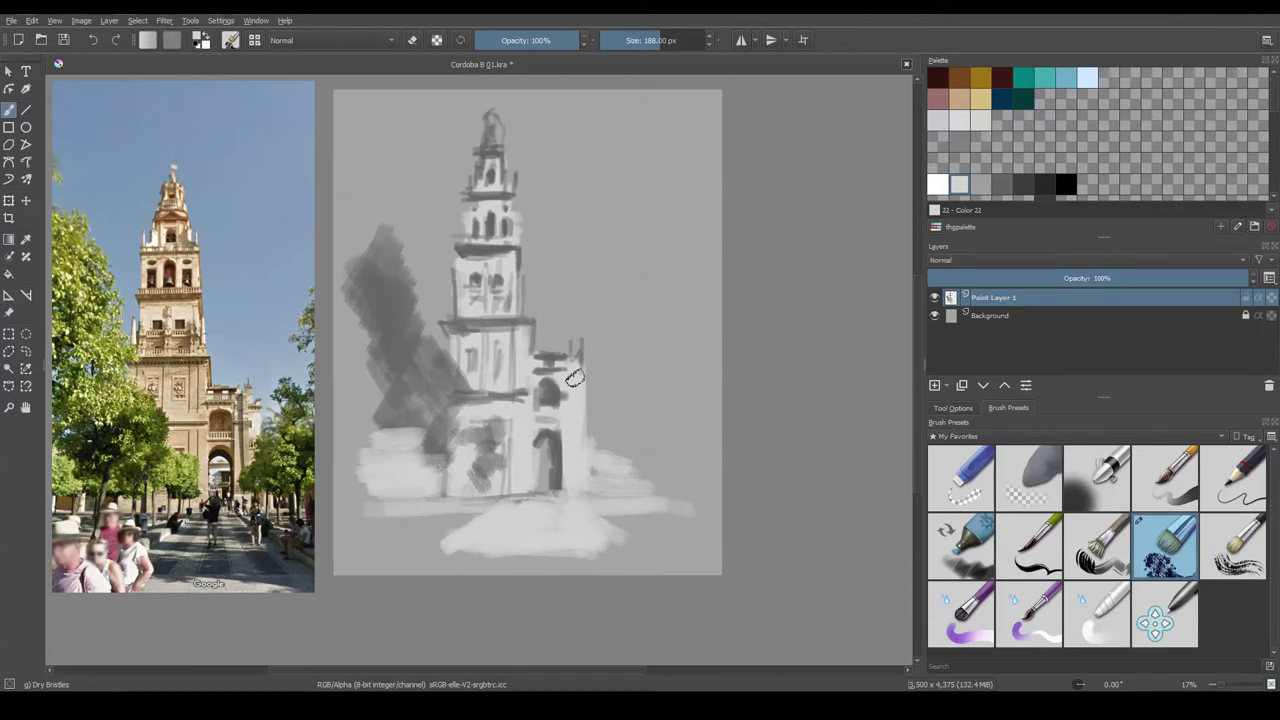
mouse_move(575, 377)
left_mouse_down()
mouse_move(596, 415)
mouse_move(587, 330)
mouse_move(586, 463)
mouse_move(596, 420)
left_mouse_up()
- Soften the shadow beside the tower base in mid grey and dab a dark shrub right of the tower
left_click(980, 185)
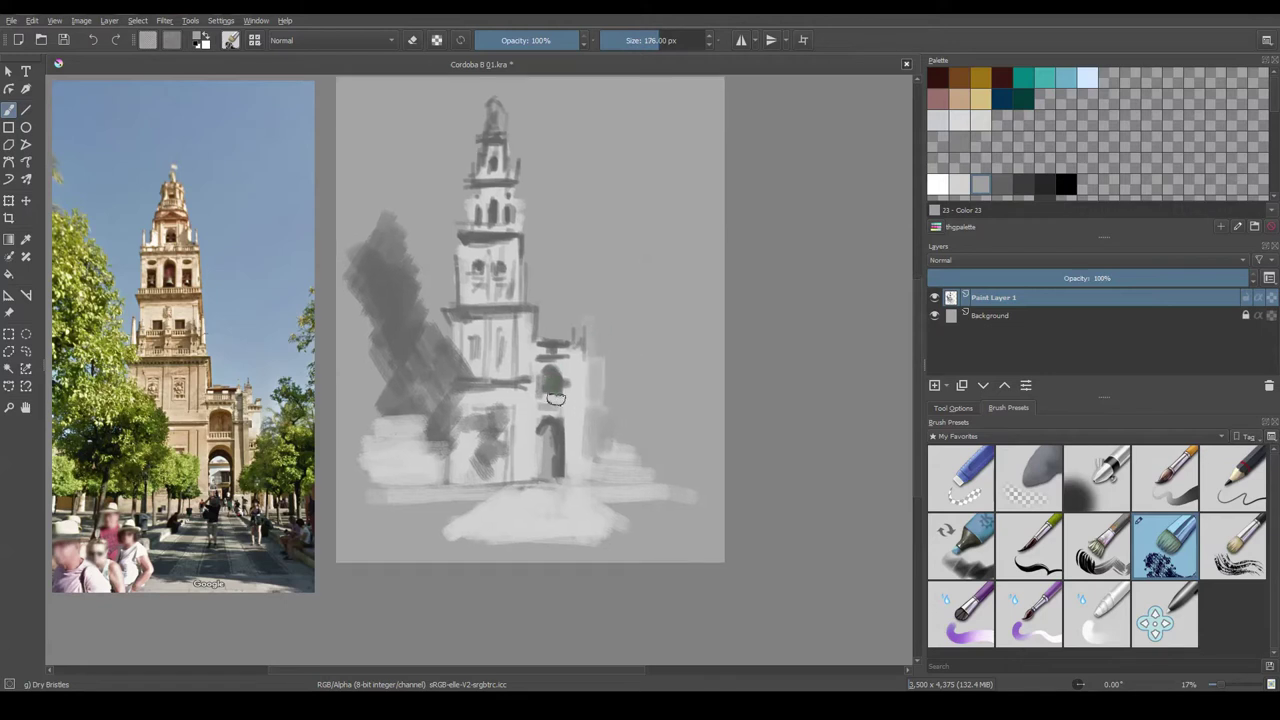
key("bracketleft")
key("bracketleft")
key("bracketleft")
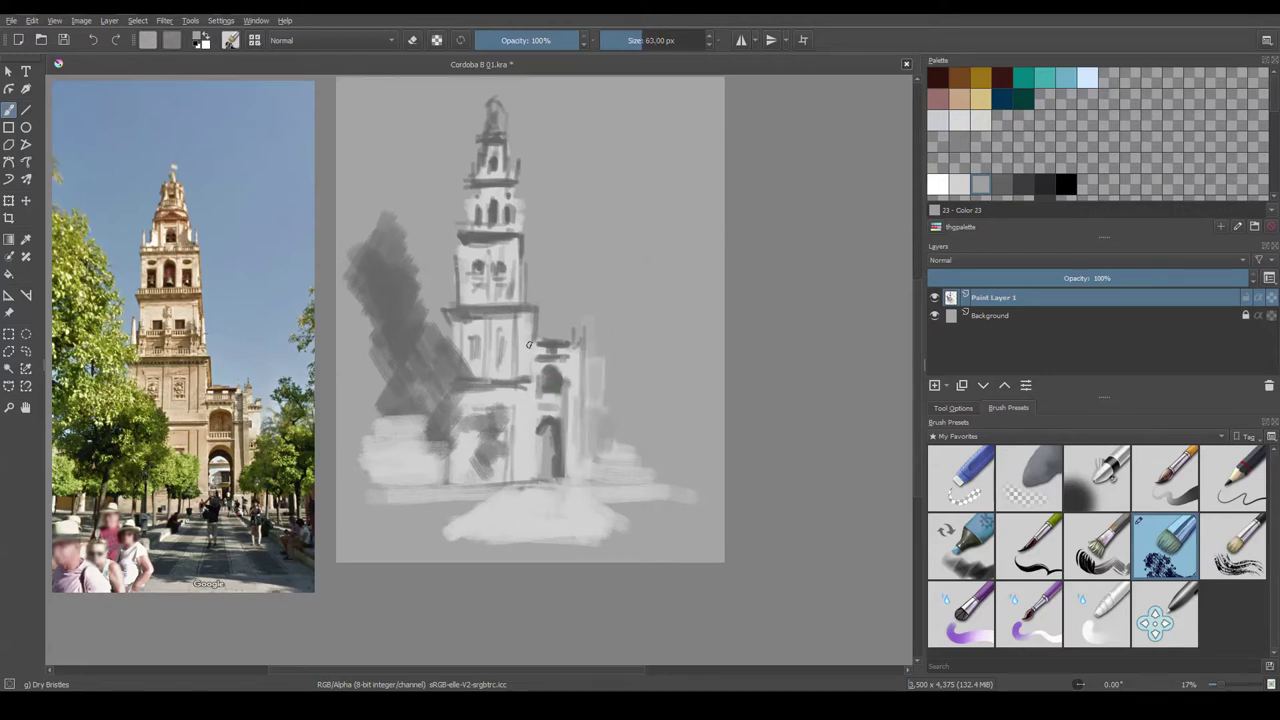
scroll(496, 283, "down", 1)
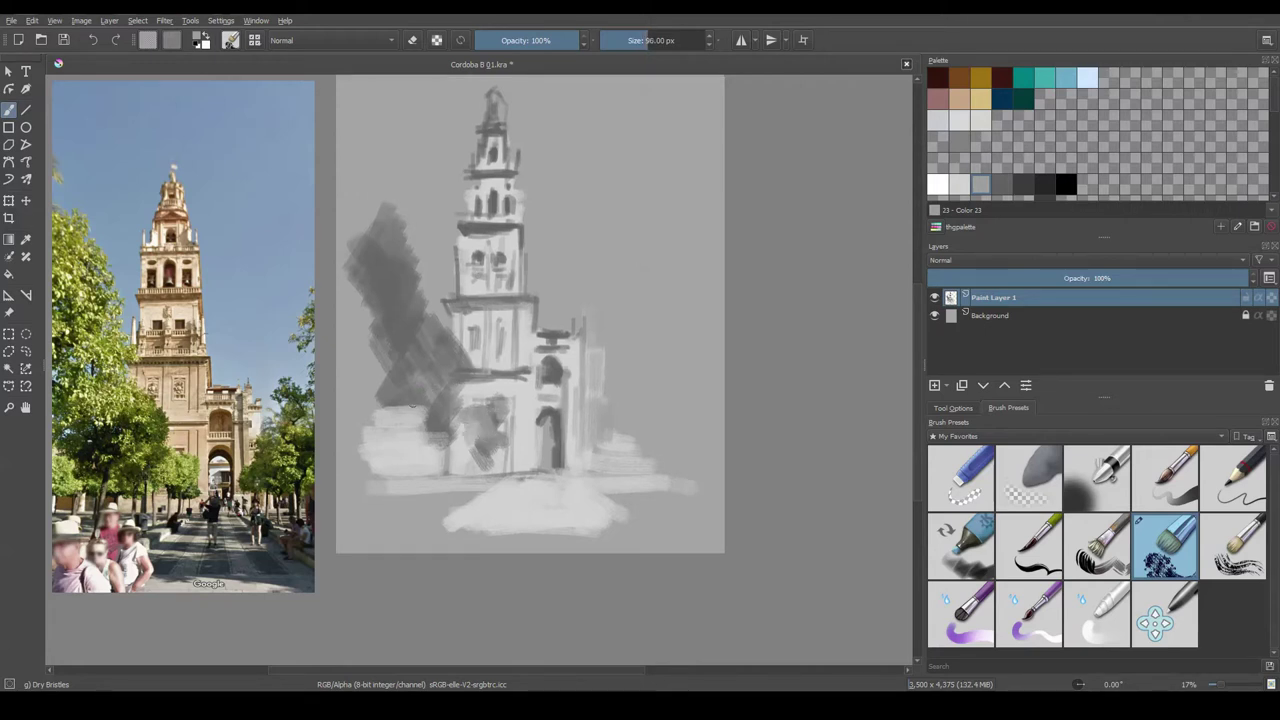
left_click_drag(446, 424, 472, 444)
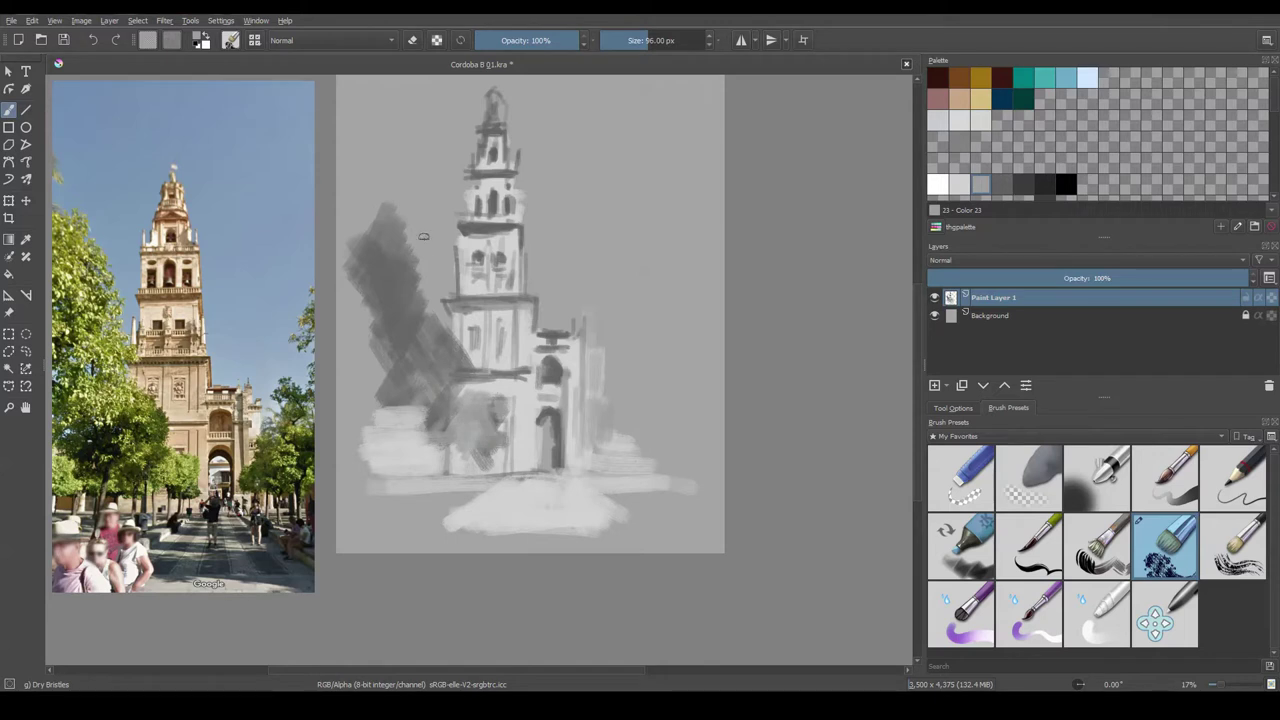
left_click_drag(390, 323, 436, 378)
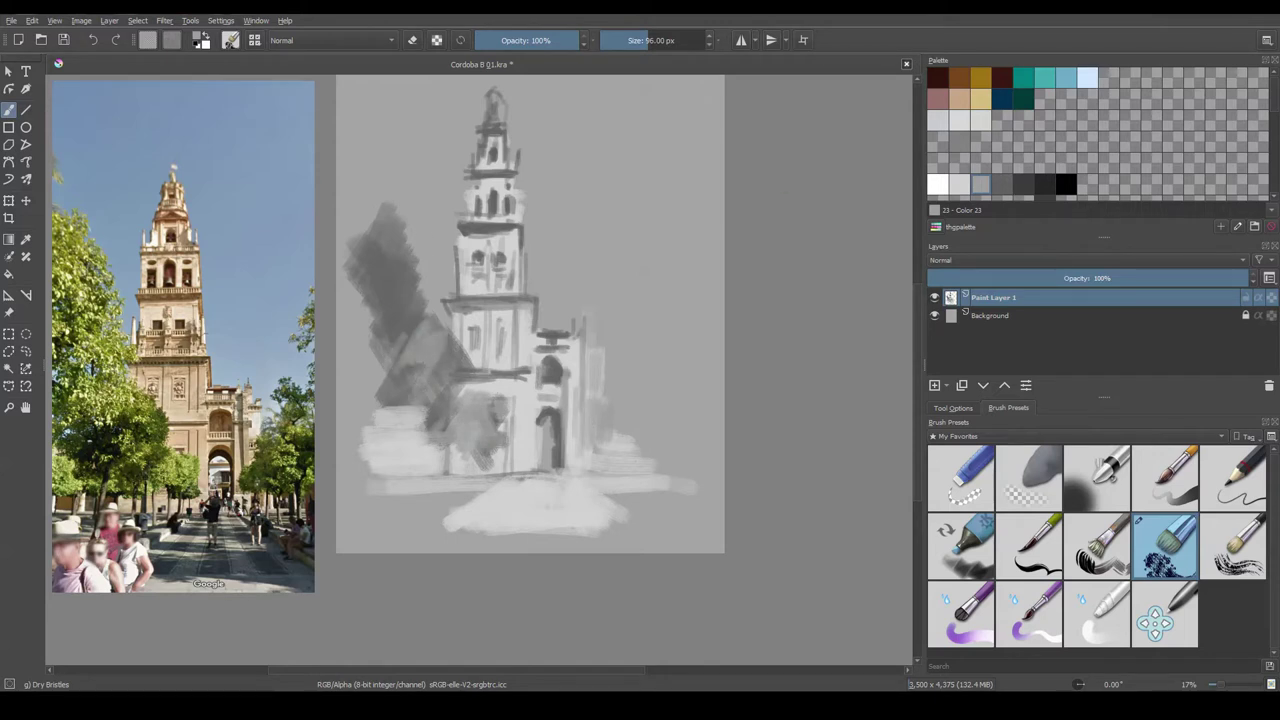
left_click(606, 449, "ctrl")
mouse_move(593, 441)
left_mouse_down()
mouse_move(606, 446)
mouse_move(628, 410)
mouse_move(612, 362)
mouse_move(635, 390)
mouse_move(668, 285)
mouse_move(655, 395)
mouse_move(700, 320)
mouse_move(688, 290)
left_mouse_up()
- With a large brush and darker grey, deepen the tower base, left shrub and right shrub foliage
key("bracketright")
mouse_move(440, 447)
left_mouse_down()
mouse_move(472, 452)
mouse_move(476, 428)
left_mouse_up()
left_click(1023, 184)
mouse_move(427, 391)
left_mouse_down()
mouse_move(388, 414)
mouse_move(366, 372)
mouse_move(372, 312)
mouse_move(360, 300)
mouse_move(385, 262)
left_mouse_up()
left_click_drag(590, 460, 640, 405)
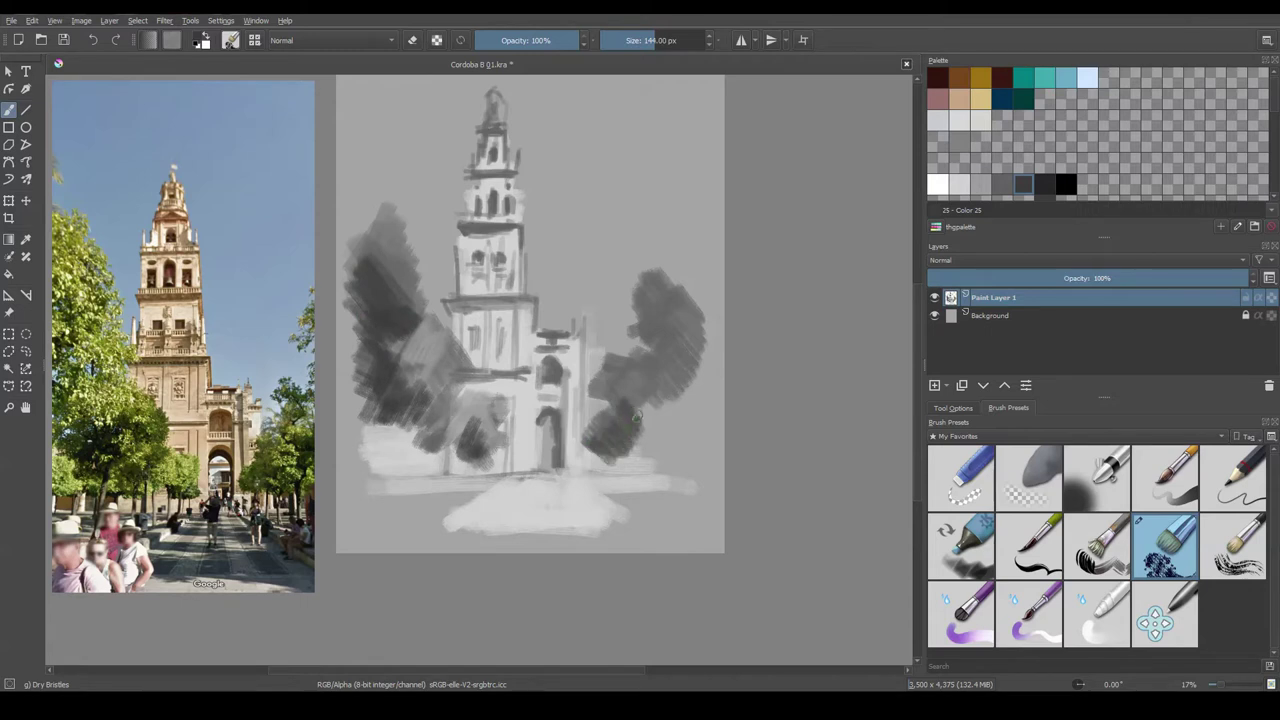
left_click_drag(630, 455, 705, 375)
scroll(390, 469, "down", 1)
- Draw dark ground and horizontal step lines across the plaza and shade along the doorway
left_click_drag(368, 468, 480, 470)
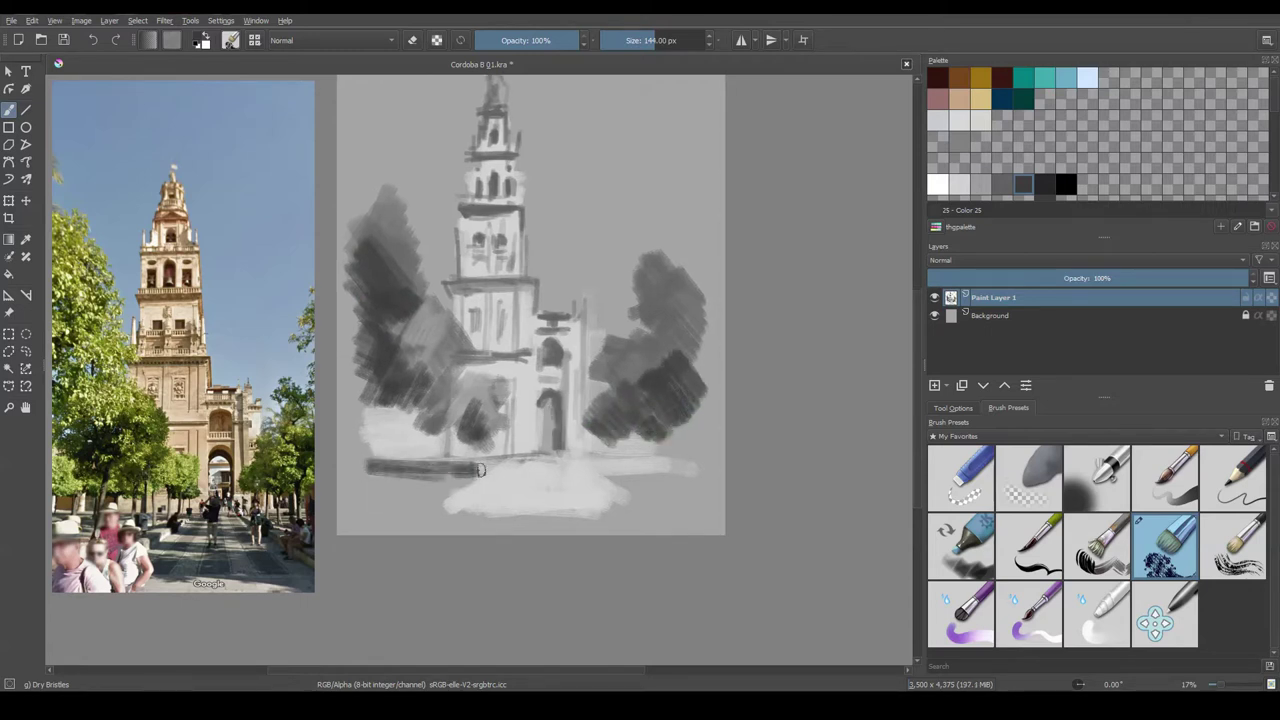
key("bracketleft")
mouse_move(422, 503)
left_mouse_down()
mouse_move(497, 460)
mouse_move(638, 506)
left_mouse_up()
left_click_drag(594, 464, 690, 472)
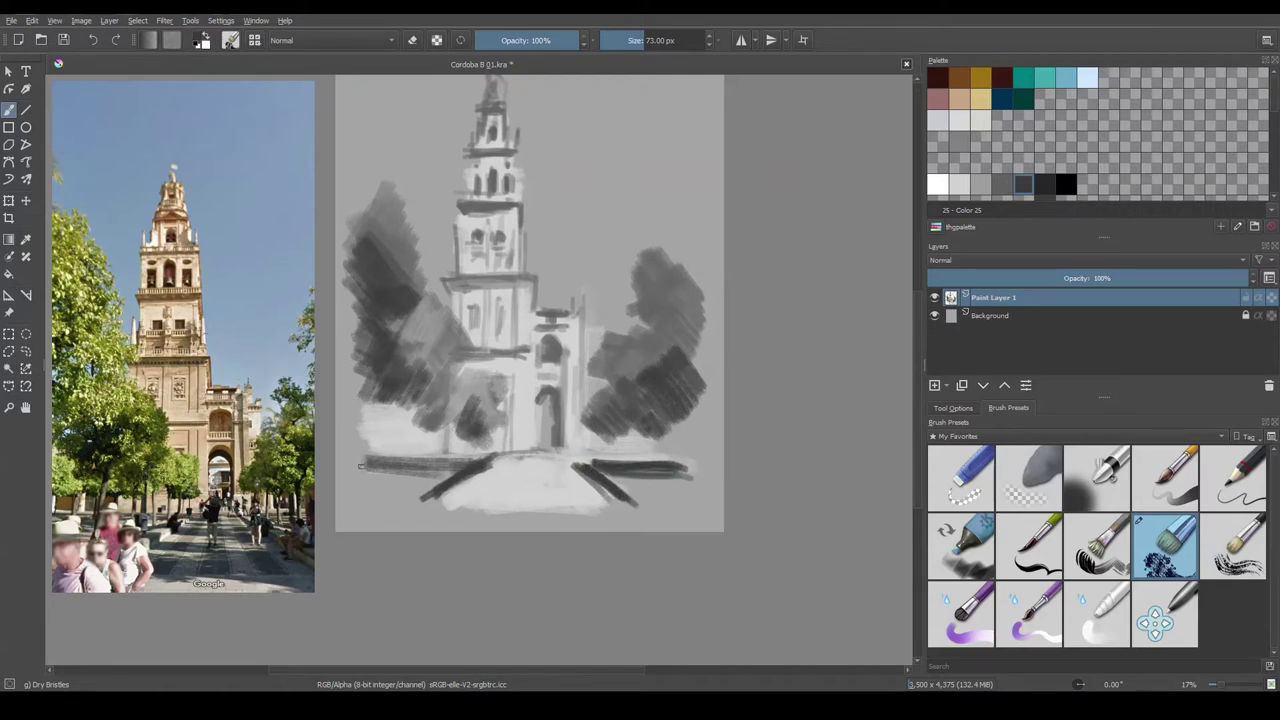
mouse_move(360, 465)
left_mouse_down()
mouse_move(462, 458)
mouse_move(366, 488)
mouse_move(448, 478)
mouse_move(443, 492)
mouse_move(560, 492)
left_mouse_up()
mouse_move(472, 492)
left_mouse_down()
mouse_move(582, 492)
mouse_move(560, 480)
left_mouse_up()
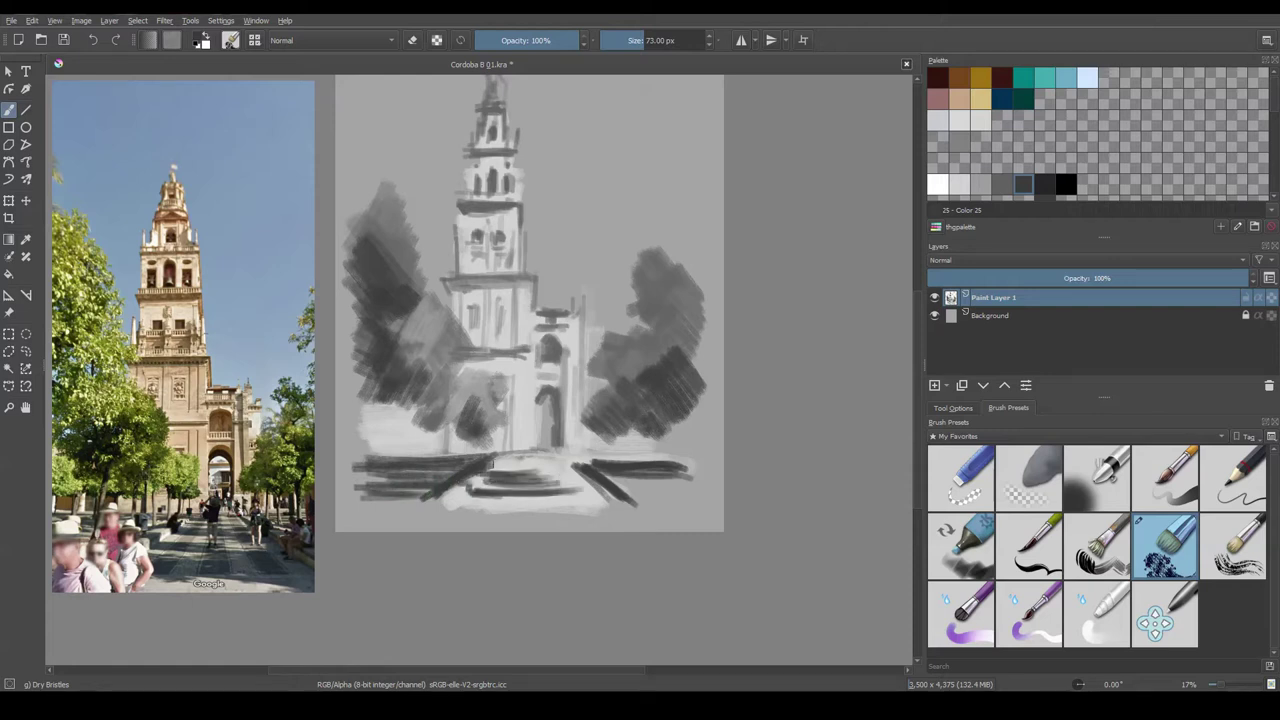
left_click_drag(478, 462, 562, 456)
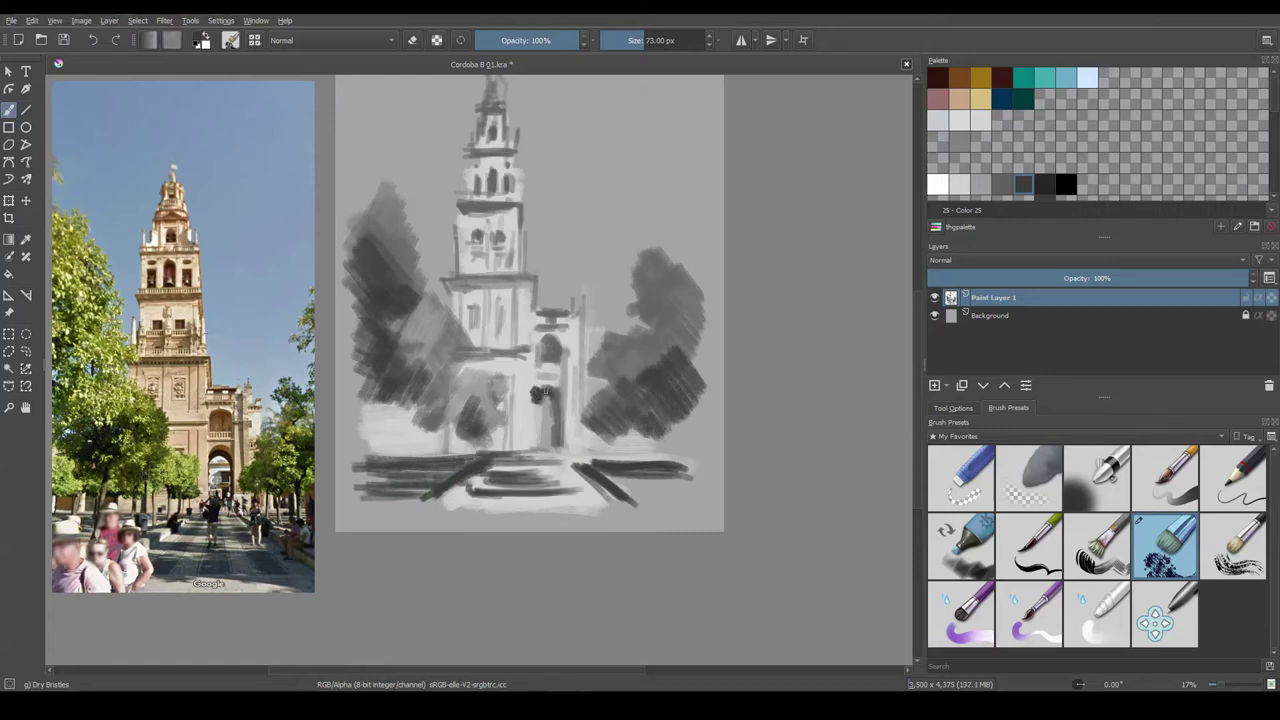
left_click_drag(531, 455, 533, 400)
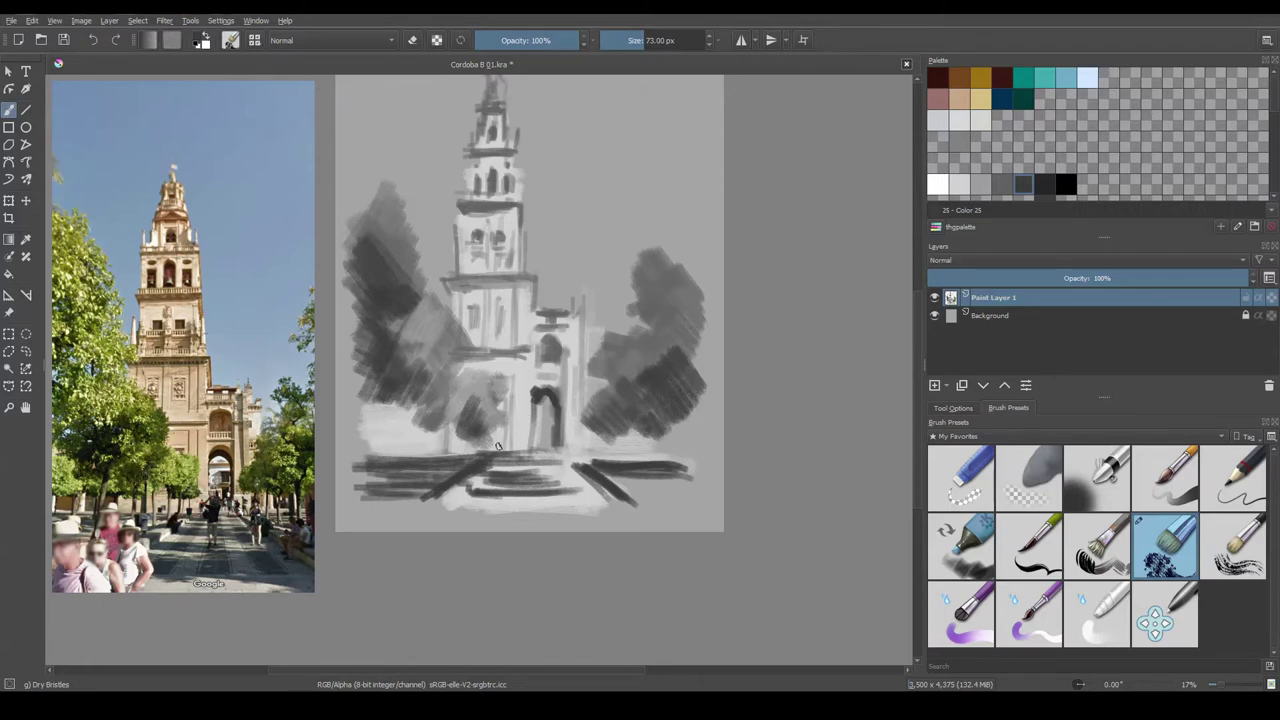
left_click_drag(512, 460, 468, 498)
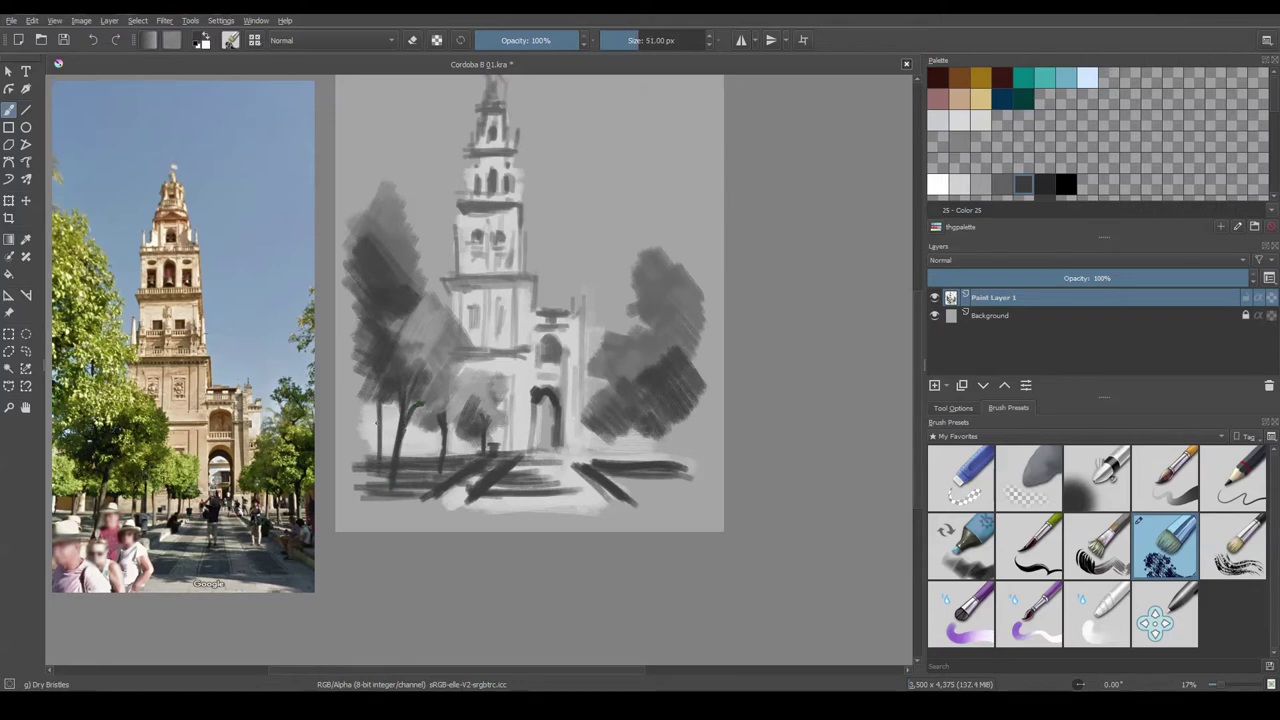
- Darken the ground line on both sides, paint a right tree trunk and lighten around the left trunks
left_click_drag(358, 462, 438, 466)
mouse_move(578, 476)
left_mouse_down()
mouse_move(686, 482)
mouse_move(647, 472)
left_mouse_up()
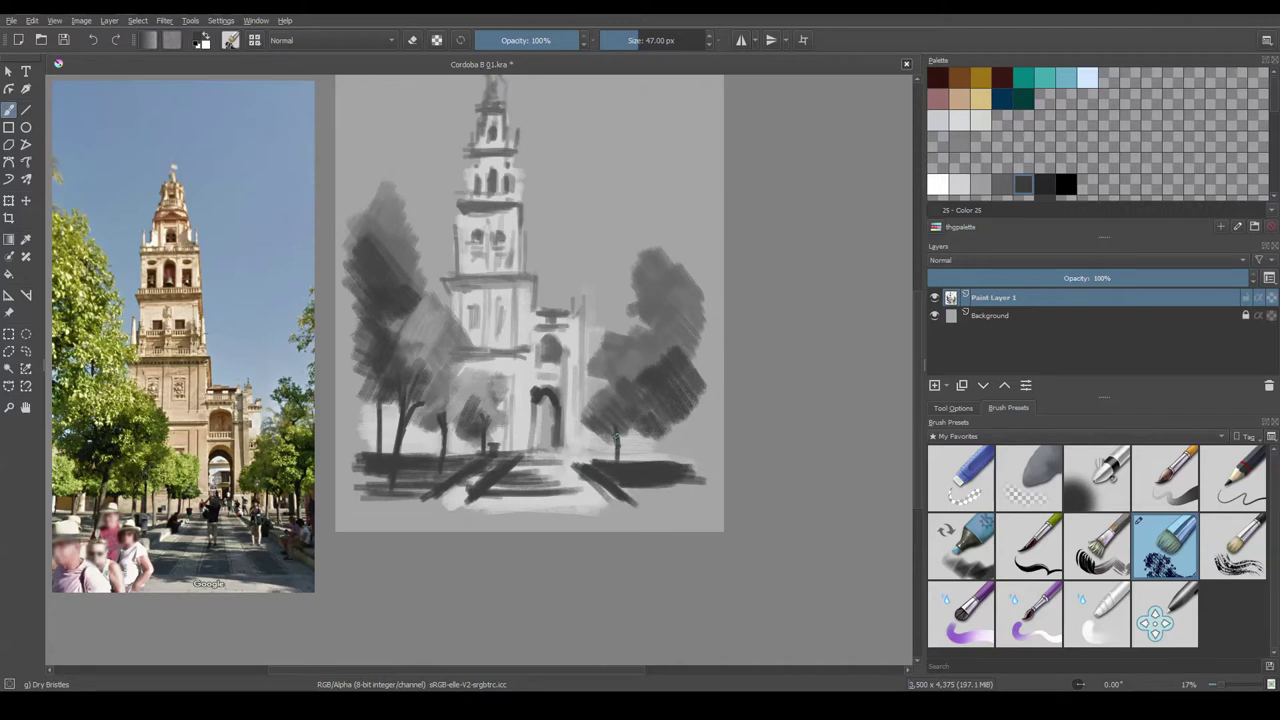
left_click_drag(678, 492, 673, 408)
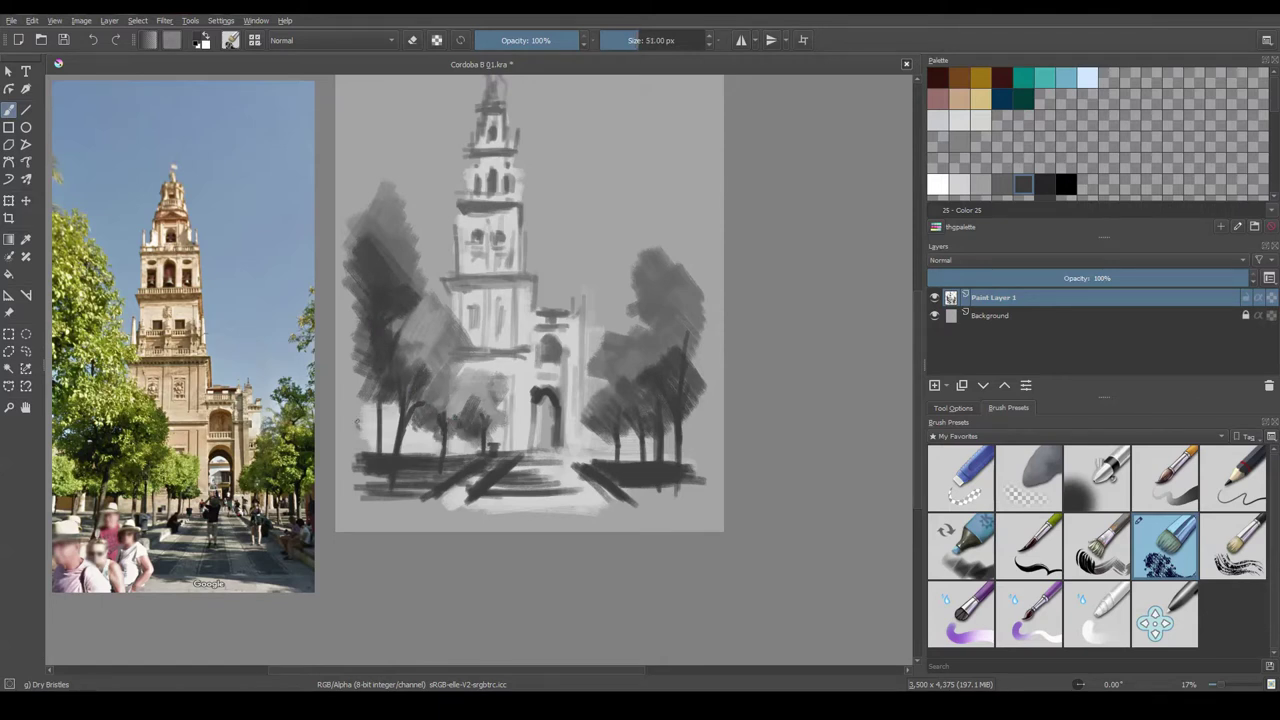
left_click_drag(357, 422, 531, 388)
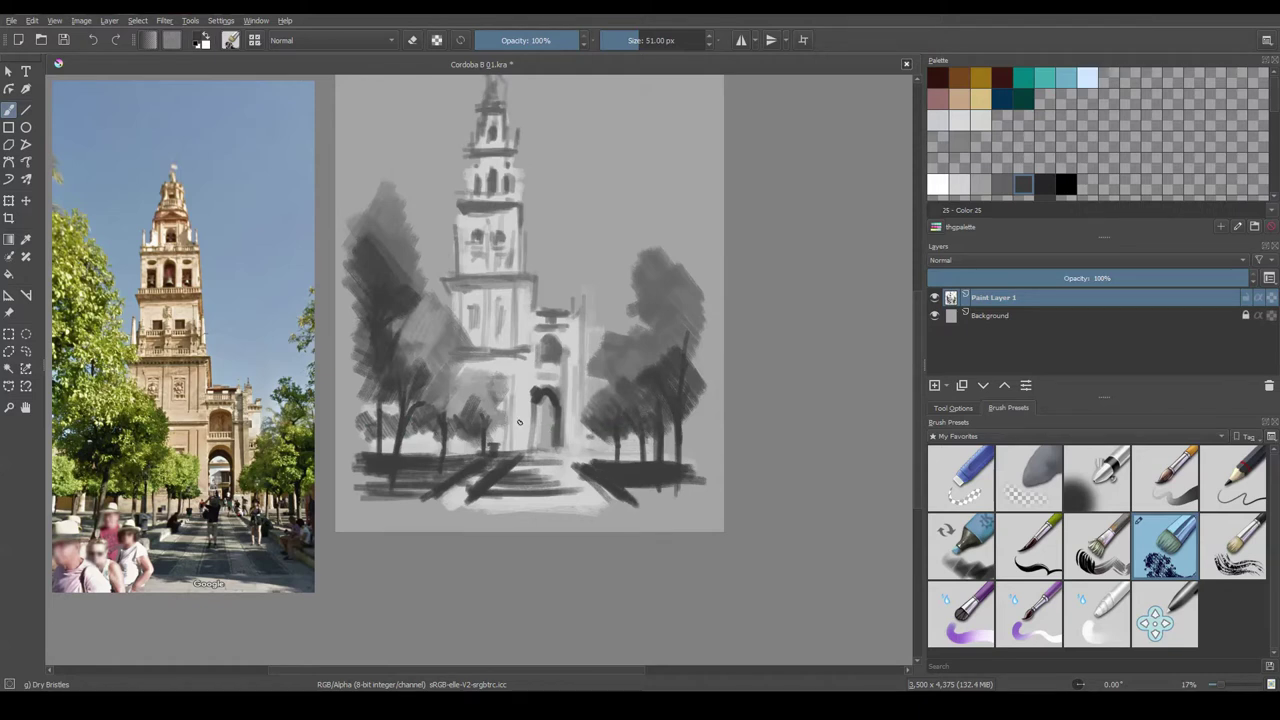
- Hatch perspective lines across the plaza and lighten the inner top of the door arch
mouse_move(520, 460)
left_mouse_down()
mouse_move(505, 503)
mouse_move(536, 492)
mouse_move(575, 508)
left_mouse_up()
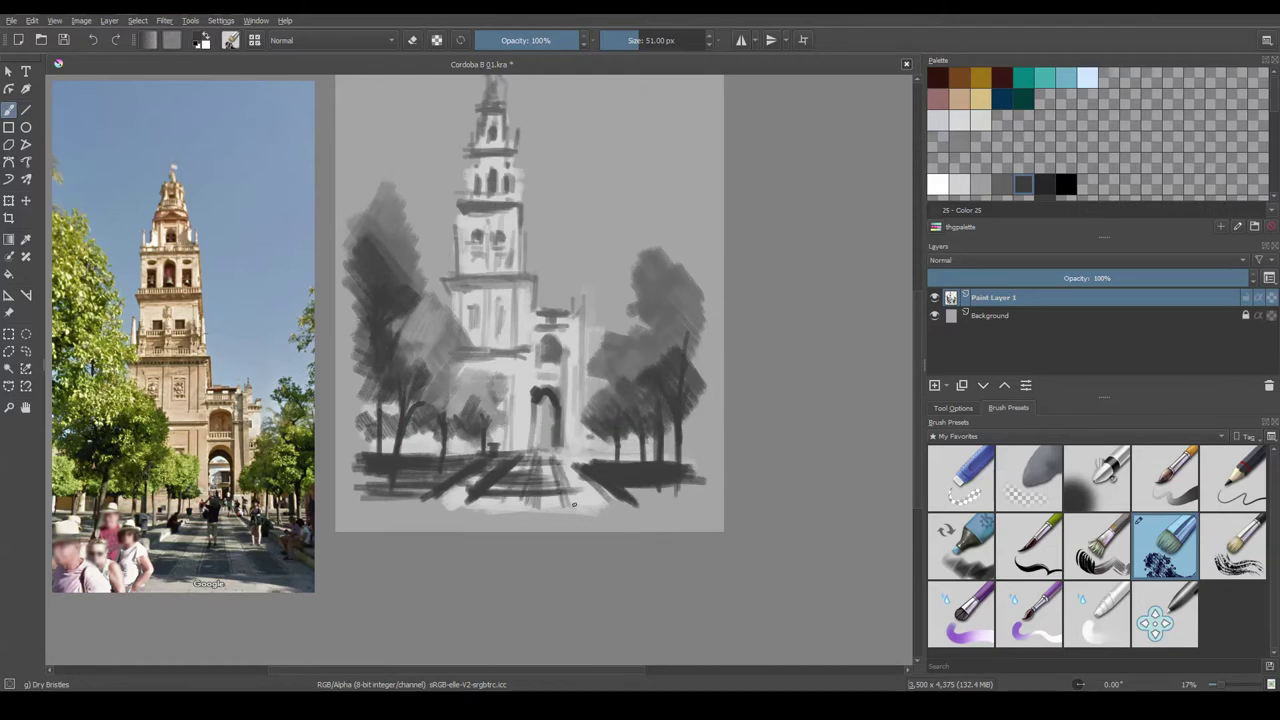
left_click_drag(565, 460, 600, 498)
left_click_drag(509, 363, 555, 379)
scroll(555, 378, "up", 3)
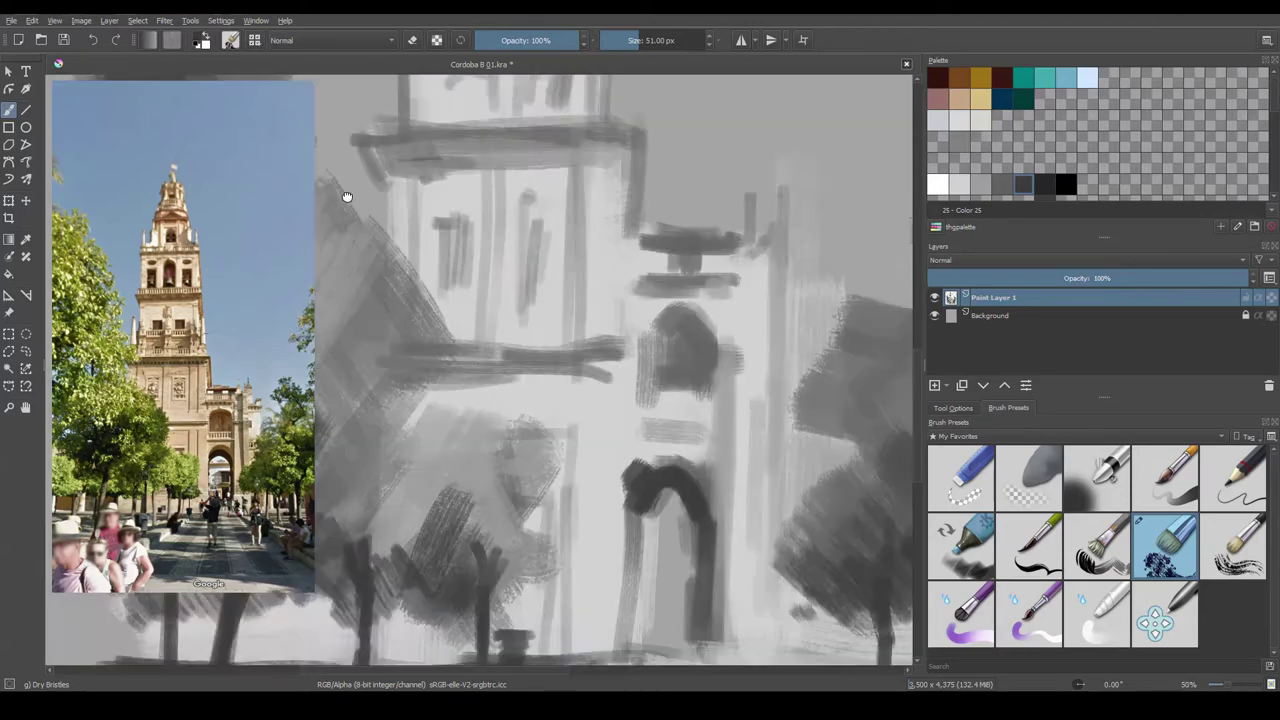
mouse_move(527, 413)
left_mouse_down()
mouse_move(563, 423)
mouse_move(556, 408)
mouse_move(602, 402)
mouse_move(600, 378)
mouse_move(618, 390)
left_mouse_up()
- Paint a dark ledge above the door and darken the edges and inside of the upper arched window
key("bracketleft")
key("bracketleft")
key("bracketleft")
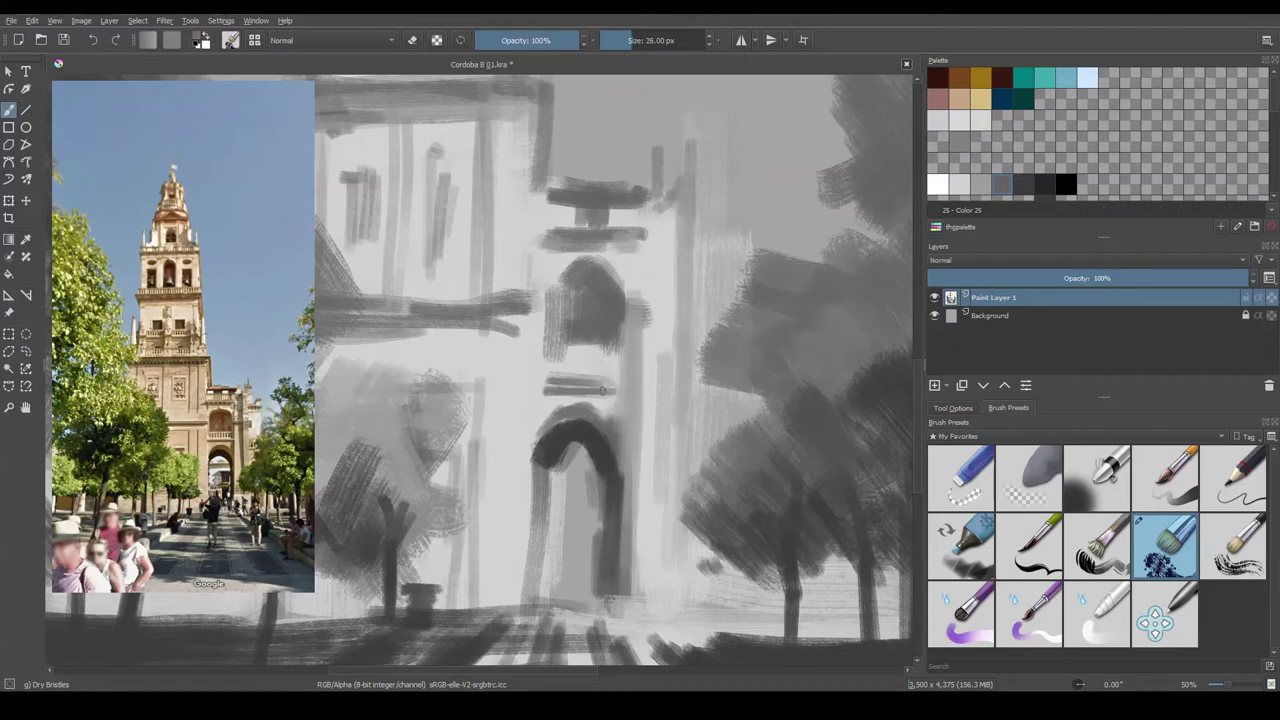
mouse_move(546, 365)
left_mouse_down()
mouse_move(607, 384)
mouse_move(612, 344)
mouse_move(550, 292)
mouse_move(578, 318)
mouse_move(622, 322)
left_mouse_up()
mouse_move(548, 290)
left_mouse_down()
mouse_move(568, 266)
mouse_move(567, 318)
left_mouse_up()
key("]")
mouse_move(538, 430)
left_mouse_down()
mouse_move(590, 400)
mouse_move(620, 432)
mouse_move(540, 440)
mouse_move(586, 423)
mouse_move(592, 439)
left_mouse_up()
- Darken the door's right edge and lighten its left edge and the upper window's top and left side
left_click(600, 425, "ctrl")
left_click_drag(618, 500, 620, 592)
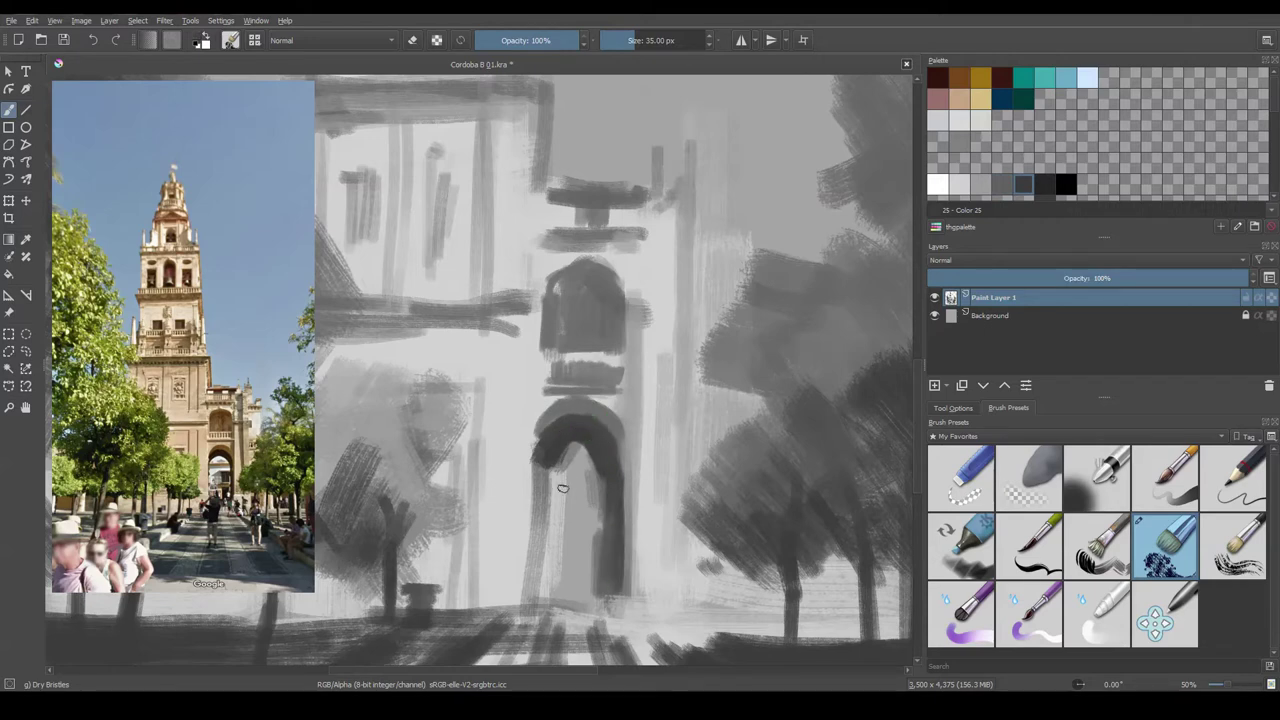
left_click(517, 494, "ctrl")
left_click_drag(526, 438, 524, 586)
left_click(511, 490, "ctrl")
left_click_drag(523, 440, 526, 598)
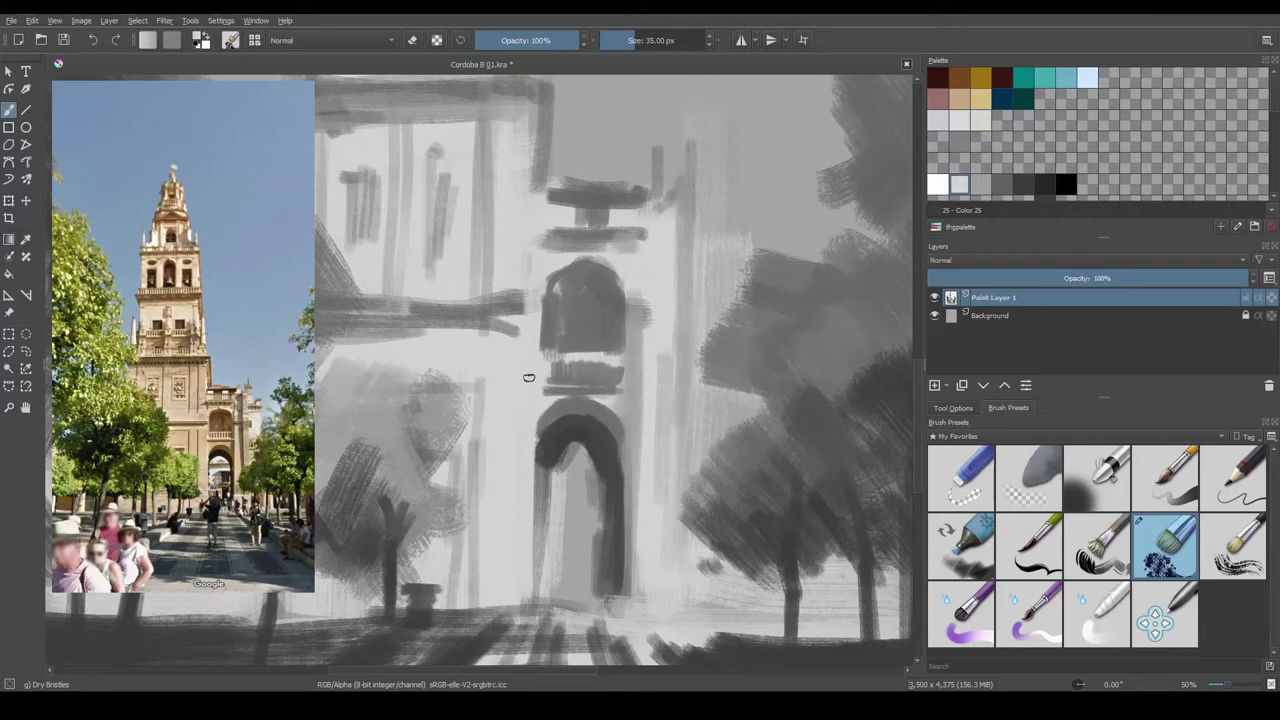
left_click_drag(534, 292, 536, 348)
left_click_drag(568, 256, 620, 284)
- Outline the door arch in dark grey, thin on the left and extended down the right edge
left_click(580, 290, "ctrl")
key("[")
key("[")
key("[")
mouse_move(536, 468)
left_mouse_down()
mouse_move(532, 436)
mouse_move(584, 396)
mouse_move(590, 436)
mouse_move(614, 464)
mouse_move(606, 540)
left_mouse_up()
key("]")
left_click_drag(614, 458, 612, 552)
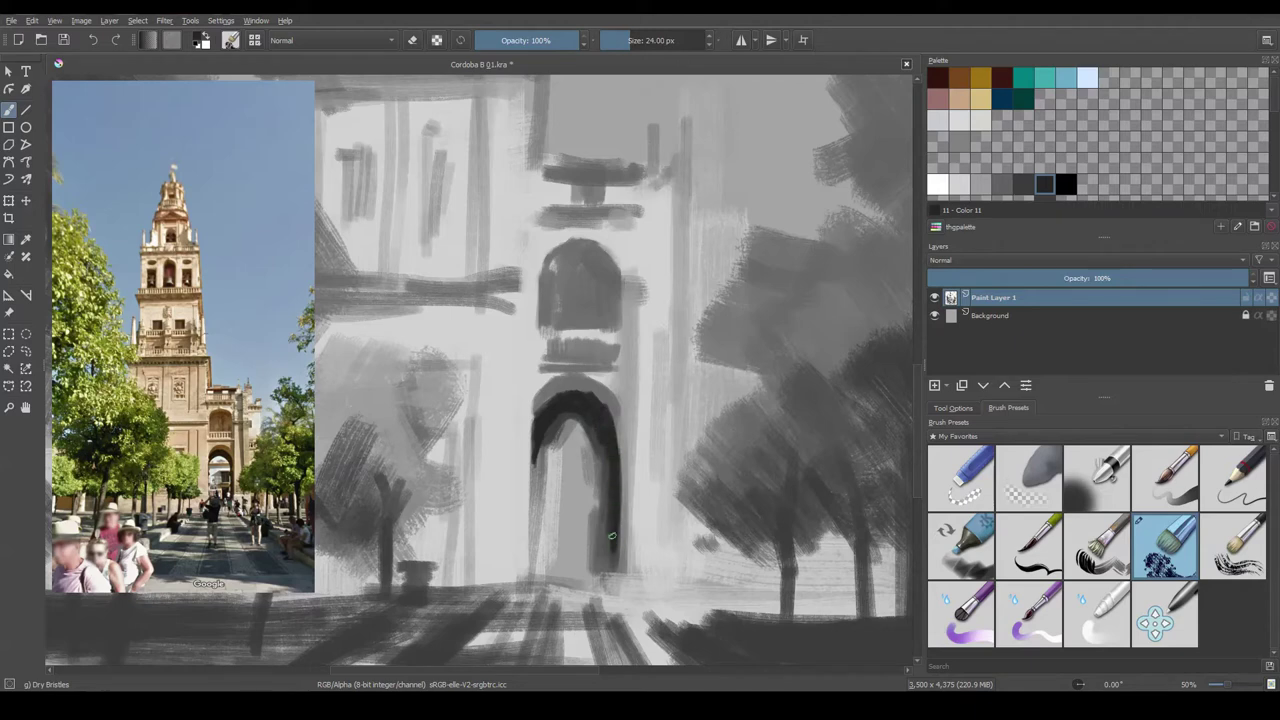
left_click_drag(608, 496, 606, 576)
- Paint door steps, a bollard, a lamp-post, forked left tree trunks and a dark ground line
scroll(606, 576, "down", 2)
mouse_move(596, 528)
left_mouse_down()
mouse_move(480, 530)
mouse_move(598, 526)
left_mouse_up()
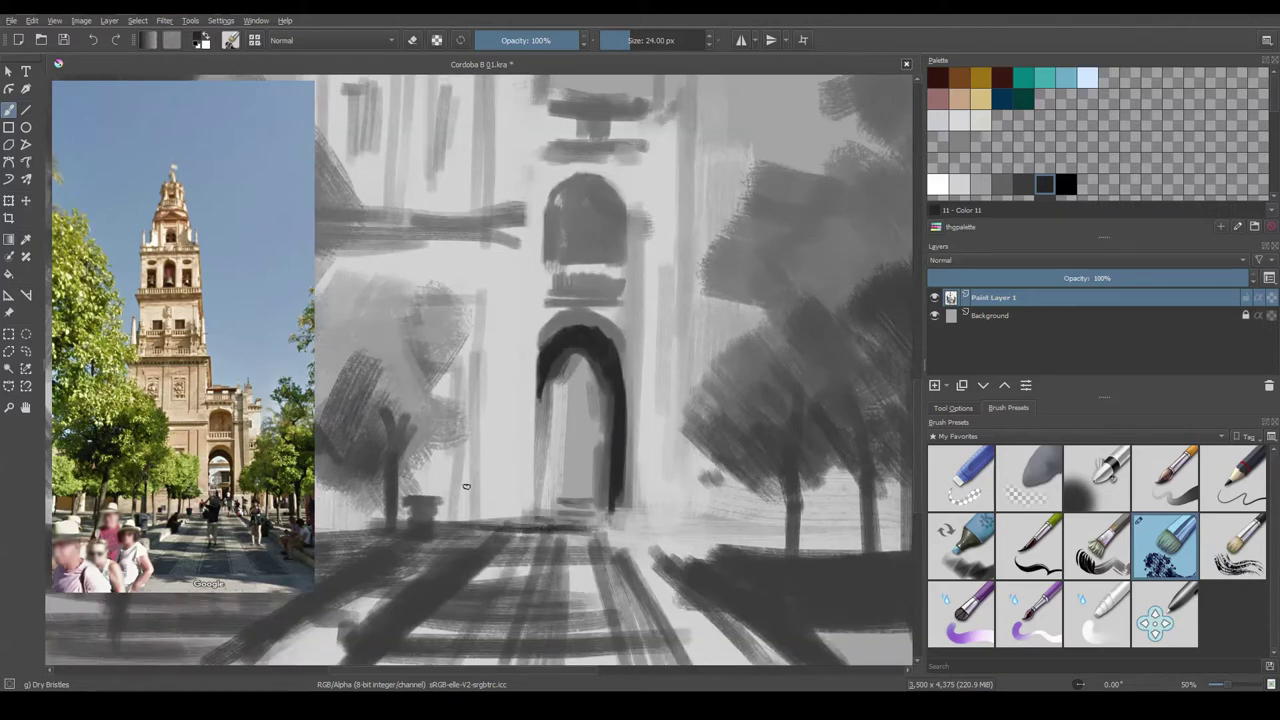
left_click_drag(412, 506, 434, 524)
mouse_move(436, 424)
left_mouse_down()
mouse_move(425, 500)
mouse_move(423, 418)
left_mouse_up()
mouse_move(440, 412)
left_mouse_down()
mouse_move(428, 470)
mouse_move(396, 392)
mouse_move(420, 430)
mouse_move(450, 400)
mouse_move(443, 380)
mouse_move(445, 440)
mouse_move(485, 372)
mouse_move(462, 435)
mouse_move(443, 357)
left_mouse_up()
mouse_move(386, 536)
left_mouse_down()
mouse_move(396, 432)
mouse_move(366, 420)
left_mouse_up()
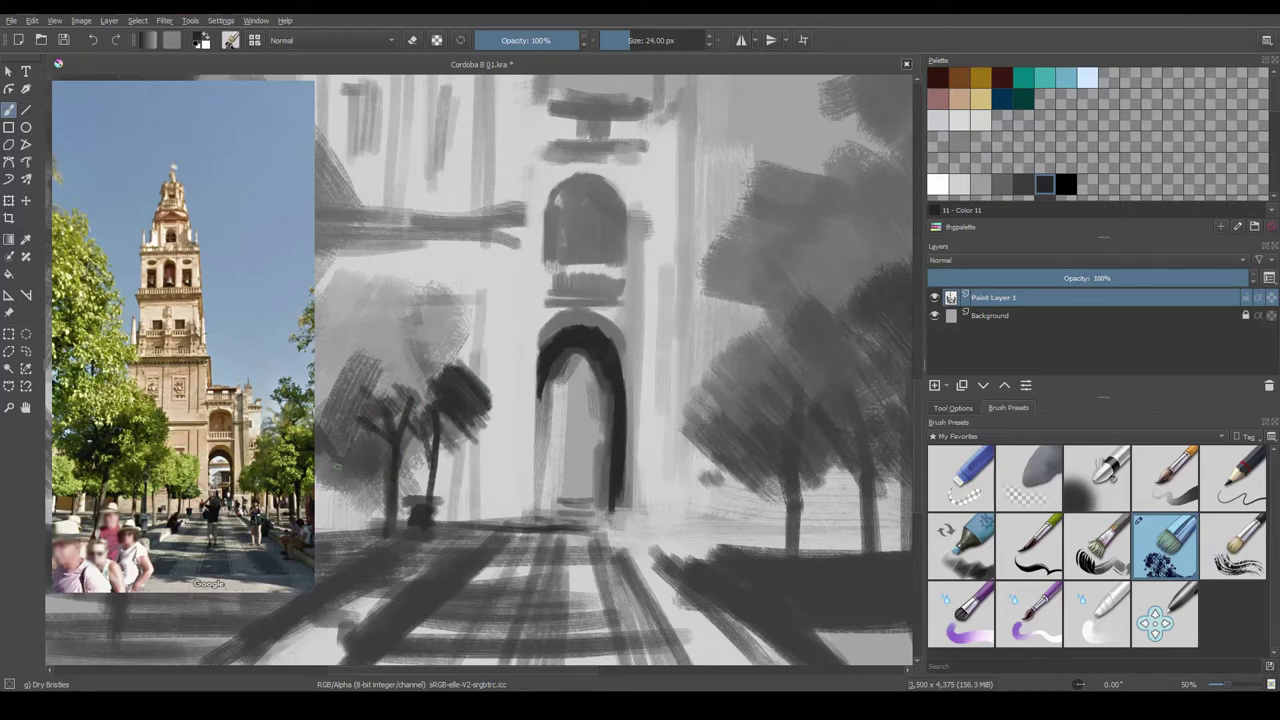
left_click_drag(314, 530, 524, 520)
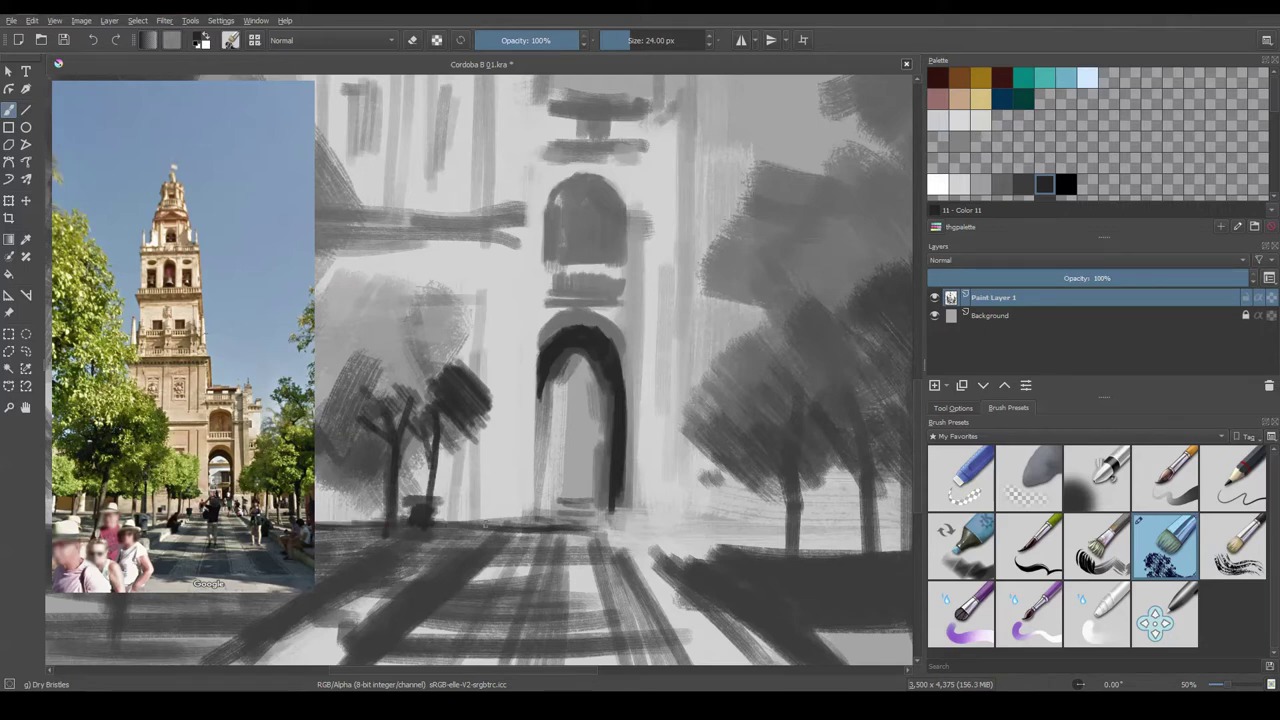
- Paint a dark horizontal ledge and a dark band under the window arch
scroll(521, 491, "up", 3)
left_click(521, 410, "ctrl")
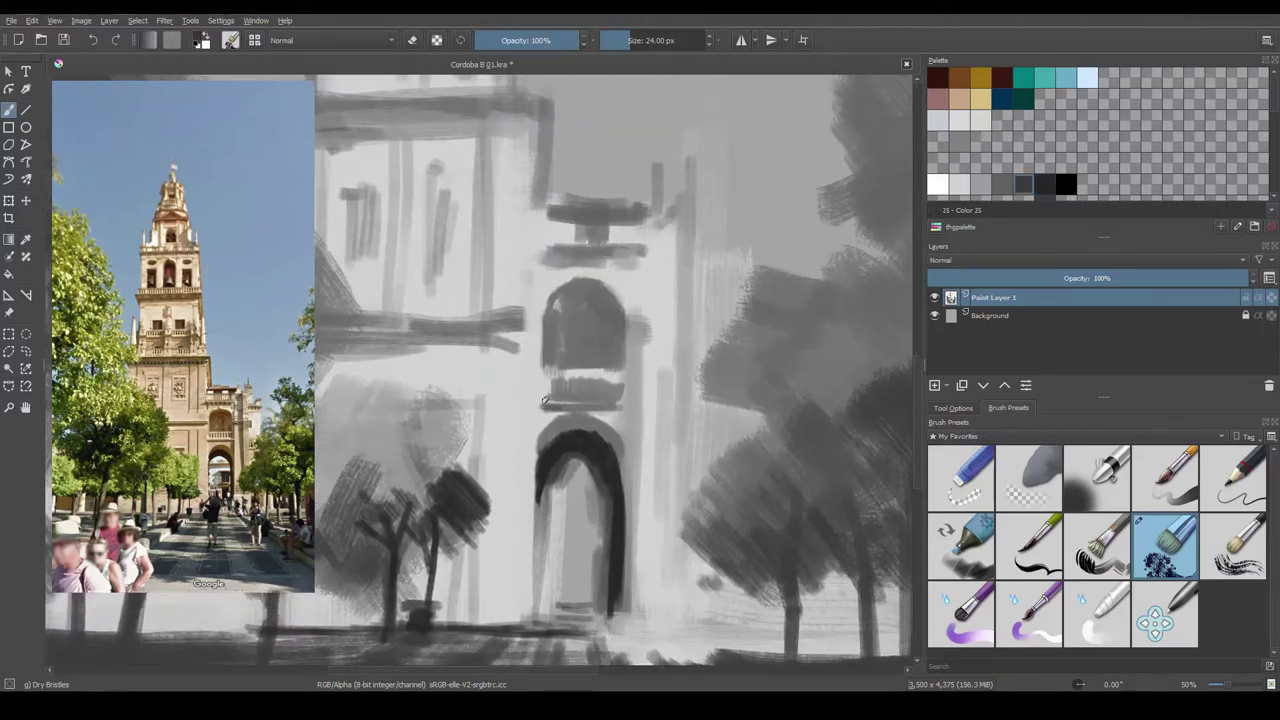
key("bracketleft")
left_click_drag(538, 407, 620, 407)
mouse_move(544, 388)
left_mouse_down()
mouse_move(606, 396)
mouse_move(620, 370)
mouse_move(602, 369)
mouse_move(624, 456)
left_mouse_up()
key("bracketright")
left_click(557, 370, "ctrl")
key("bracketright")
- Paint short dark railing verticals along the band and lighten the ledge under the upper window
key("bracketleft")
key("bracketleft")
left_click_drag(625, 408, 618, 600)
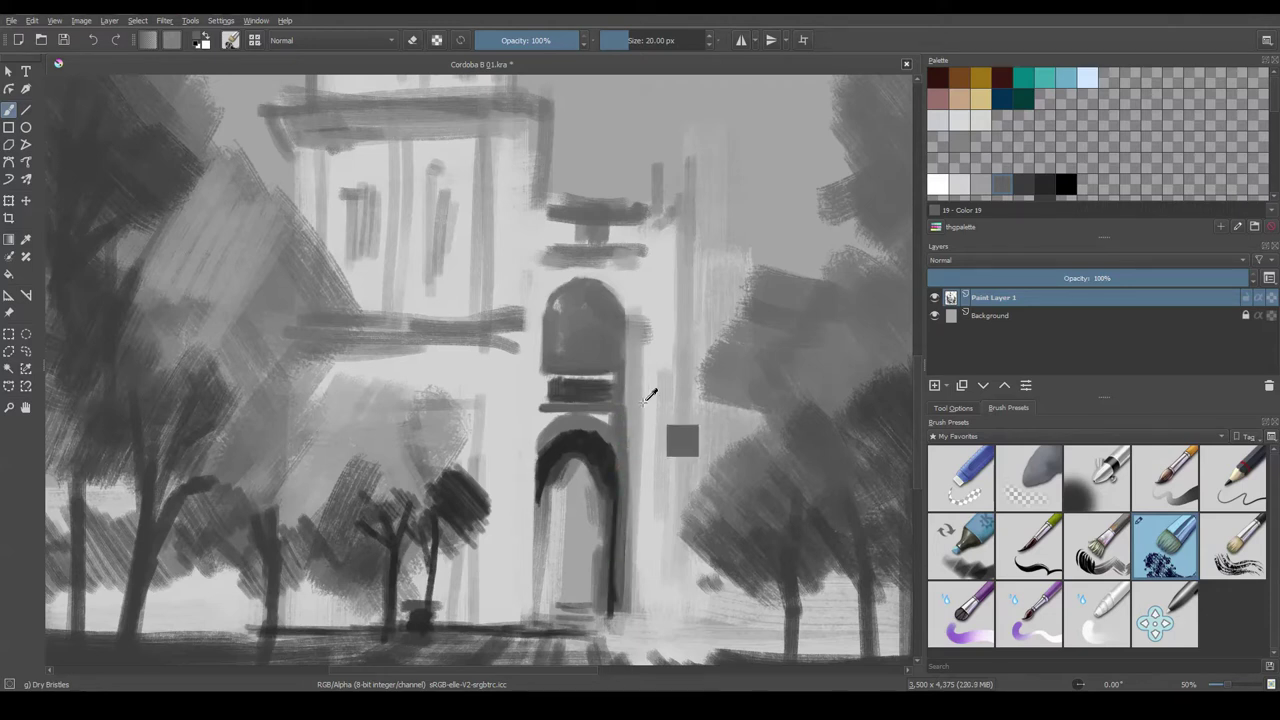
mouse_move(628, 428)
left_mouse_down()
mouse_move(620, 605)
mouse_move(630, 364)
left_mouse_up()
key("bracketright")
key("bracketright")
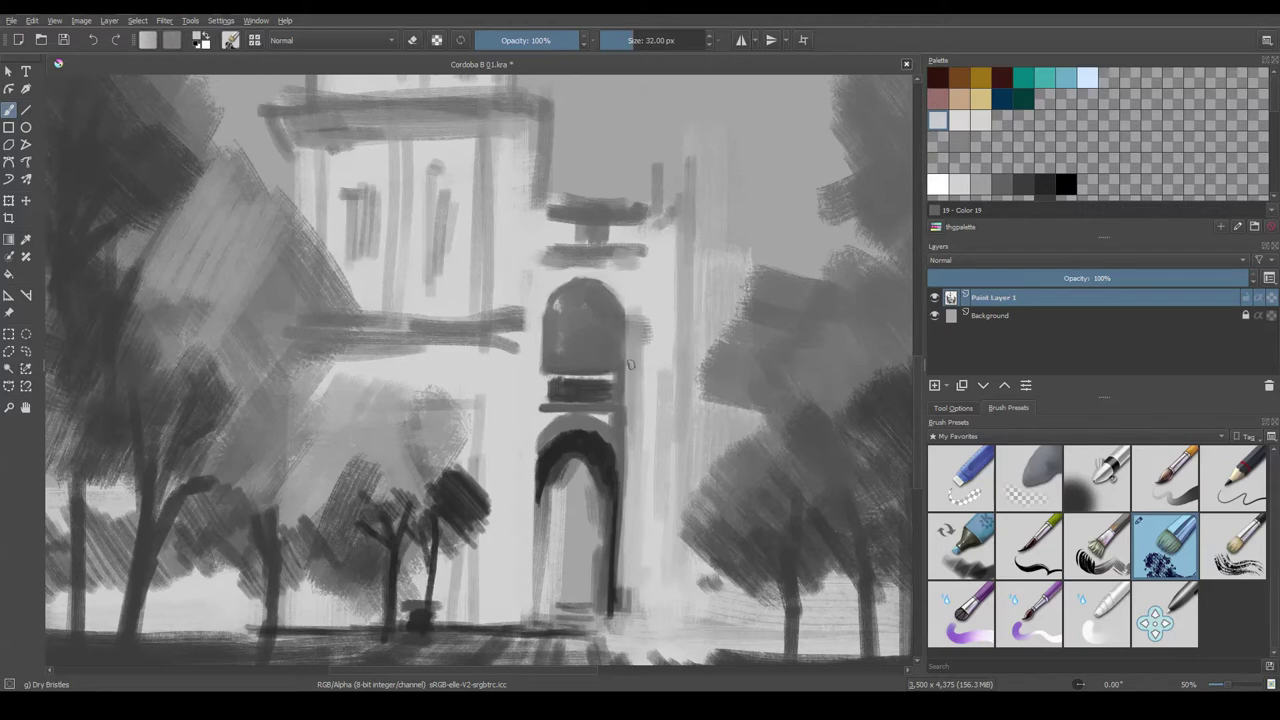
key("bracketleft")
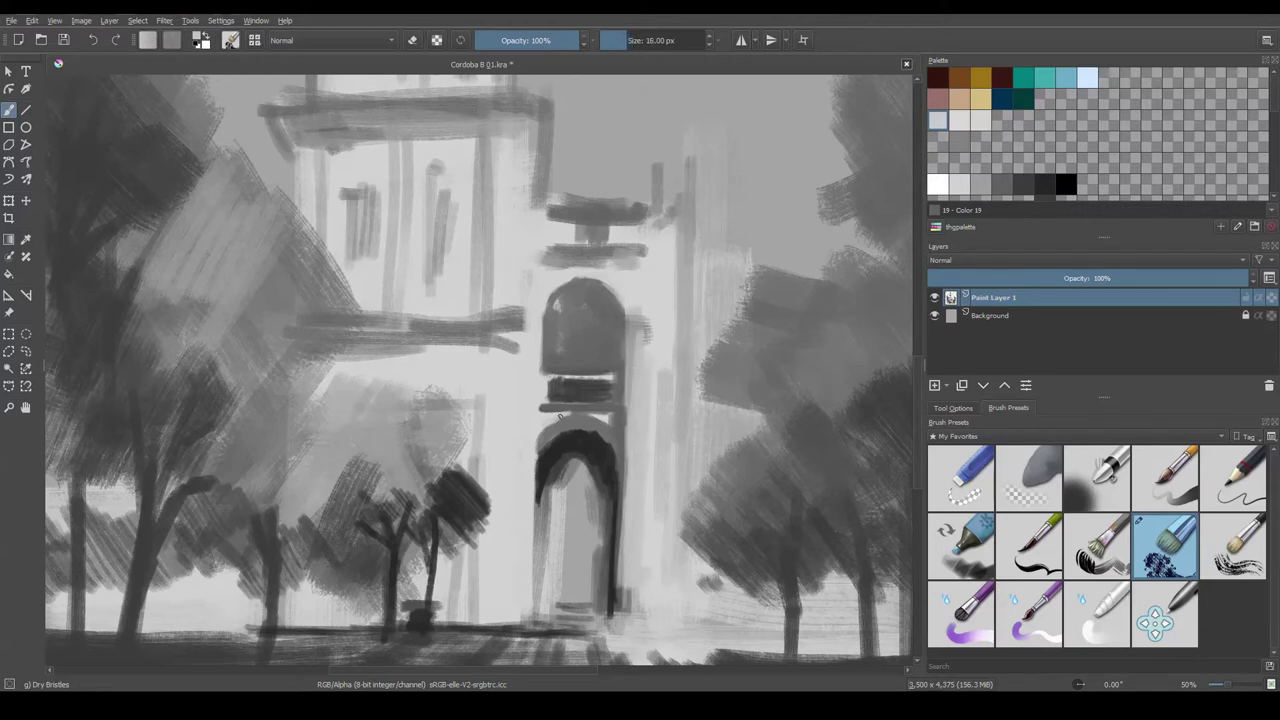
left_click_drag(560, 416, 595, 416)
mouse_move(548, 400)
left_mouse_down()
mouse_move(610, 400)
mouse_move(590, 380)
mouse_move(612, 378)
mouse_move(586, 375)
mouse_move(616, 376)
left_mouse_up()
- Add a dark line under the balcony, lighten the door arch interior and darken its left side
left_click(959, 141)
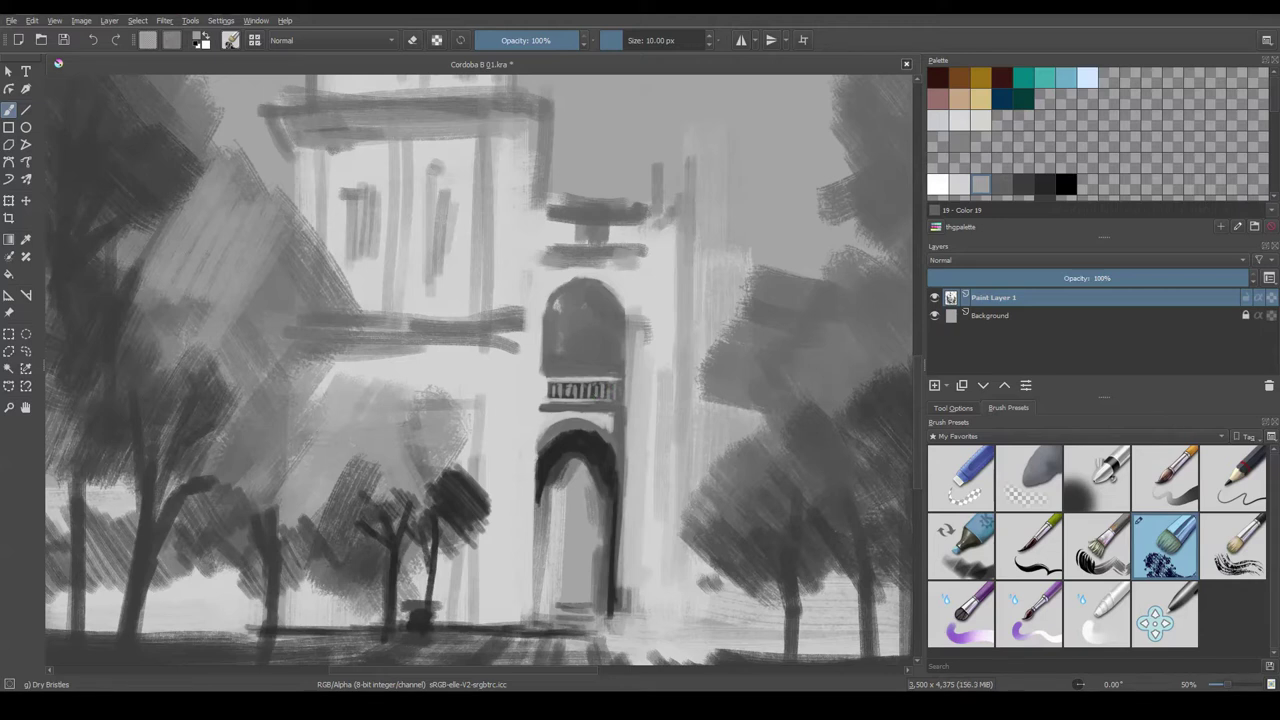
left_click(937, 120)
key("bracketleft")
key("bracketleft")
key("bracketleft")
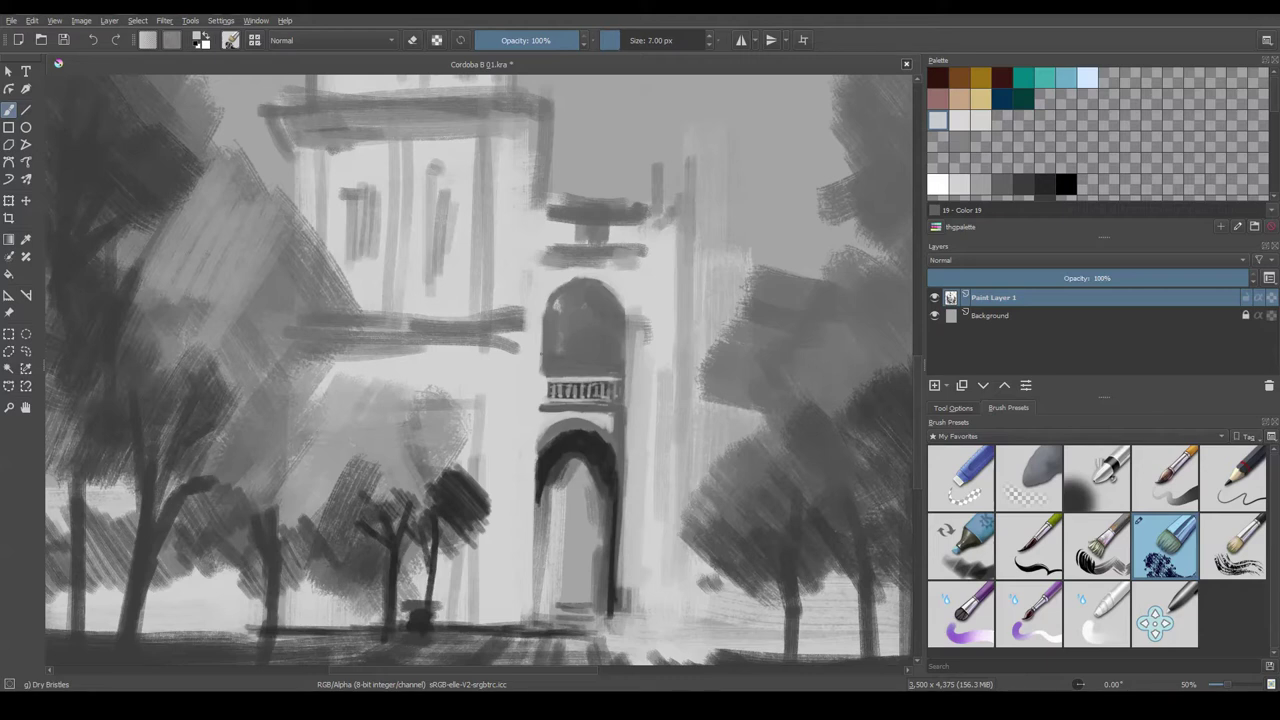
left_click_drag(542, 407, 618, 406)
key("bracketright")
key("bracketright")
key("bracketright")
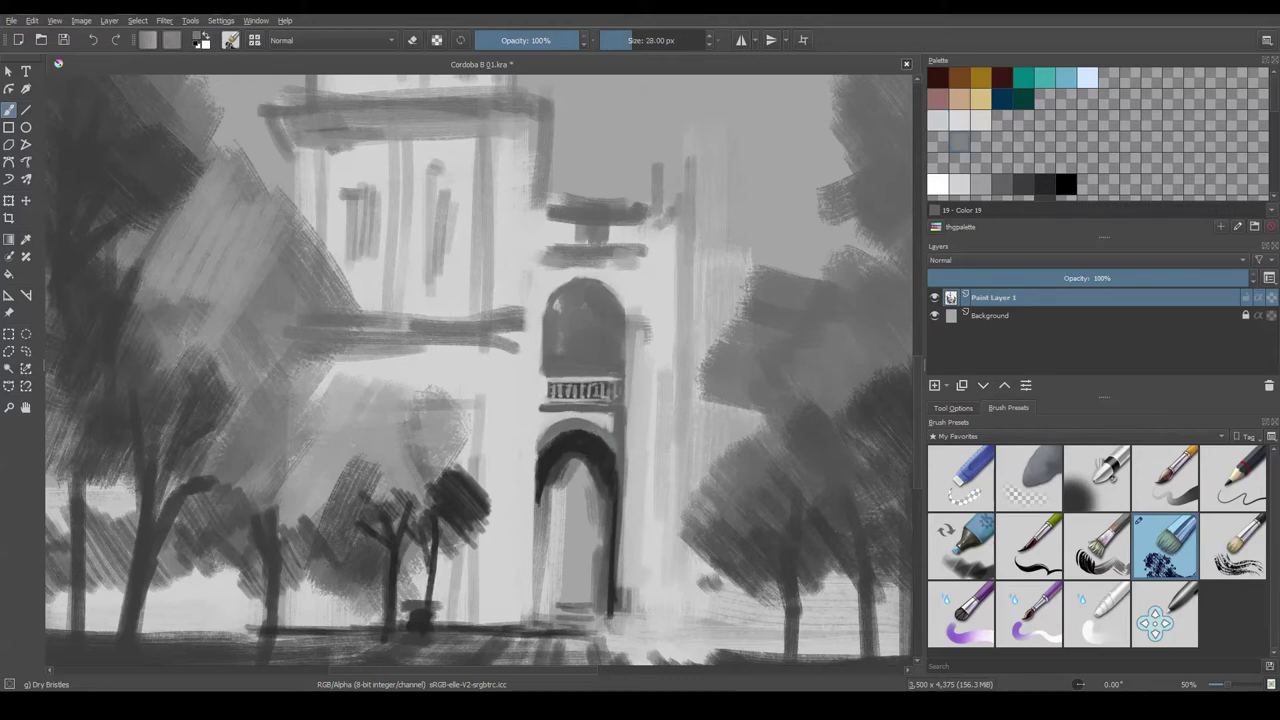
left_click(615, 524, "ctrl")
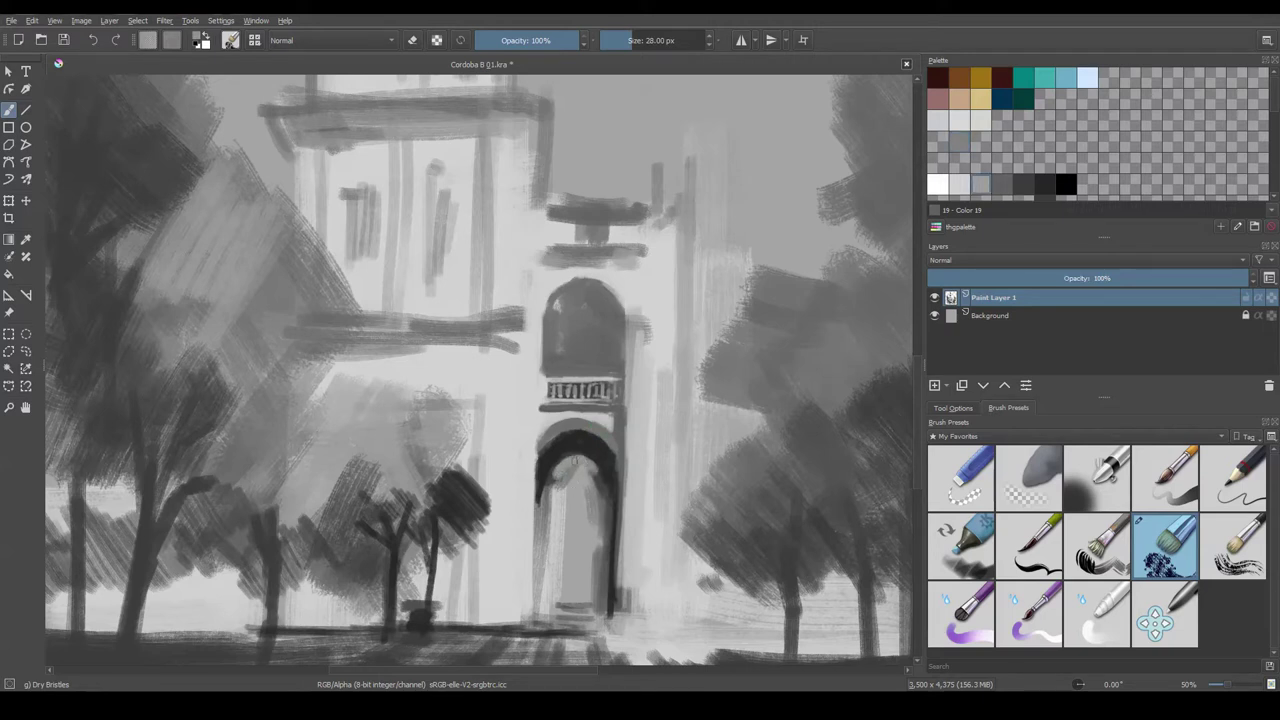
mouse_move(588, 462)
left_mouse_down()
mouse_move(606, 494)
mouse_move(594, 446)
mouse_move(552, 444)
mouse_move(608, 510)
mouse_move(610, 586)
left_mouse_up()
left_click_drag(556, 484, 548, 576)
- Finish darkening the arch's left inner side and outline the window's domed top in dark grey
left_click_drag(560, 520, 562, 570)
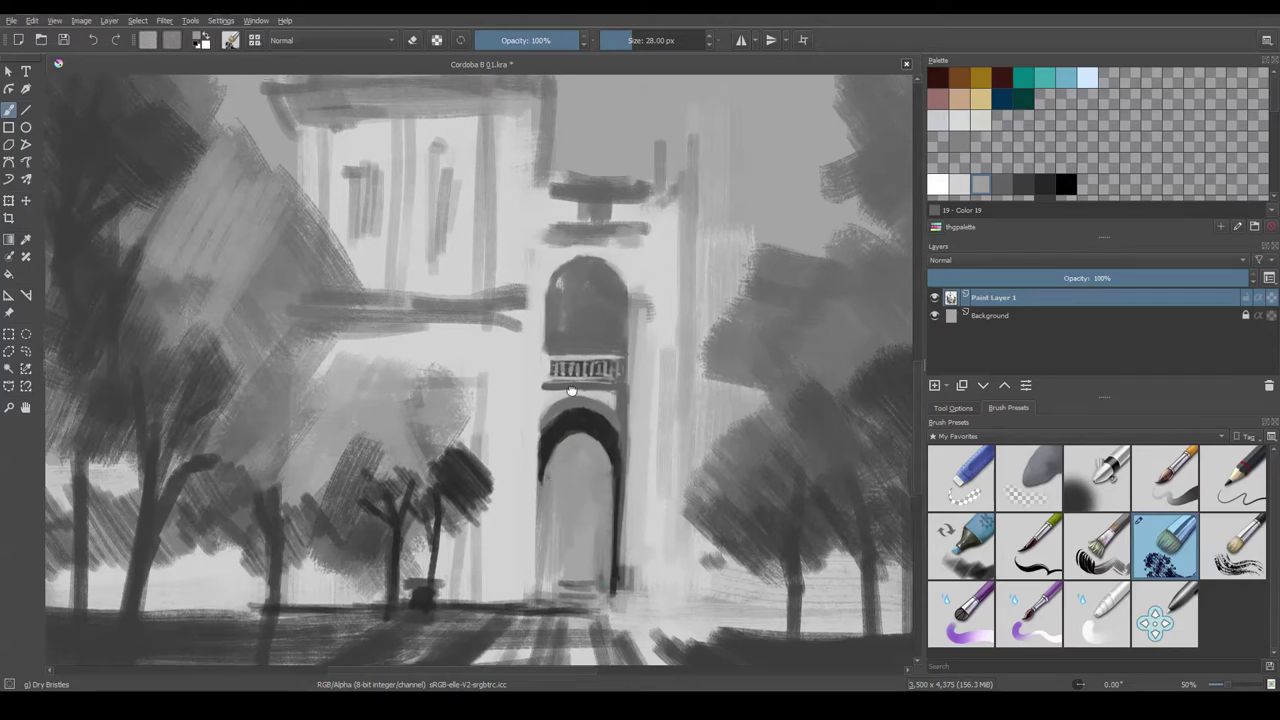
mouse_move(574, 330)
left_mouse_down()
mouse_move(550, 427)
mouse_move(538, 378)
mouse_move(560, 366)
mouse_move(592, 386)
mouse_move(577, 368)
left_mouse_up()
left_click(572, 545, "ctrl")
mouse_move(524, 410)
left_mouse_down()
mouse_move(546, 372)
mouse_move(574, 362)
mouse_move(602, 408)
left_mouse_up()
left_click(594, 394, "ctrl")
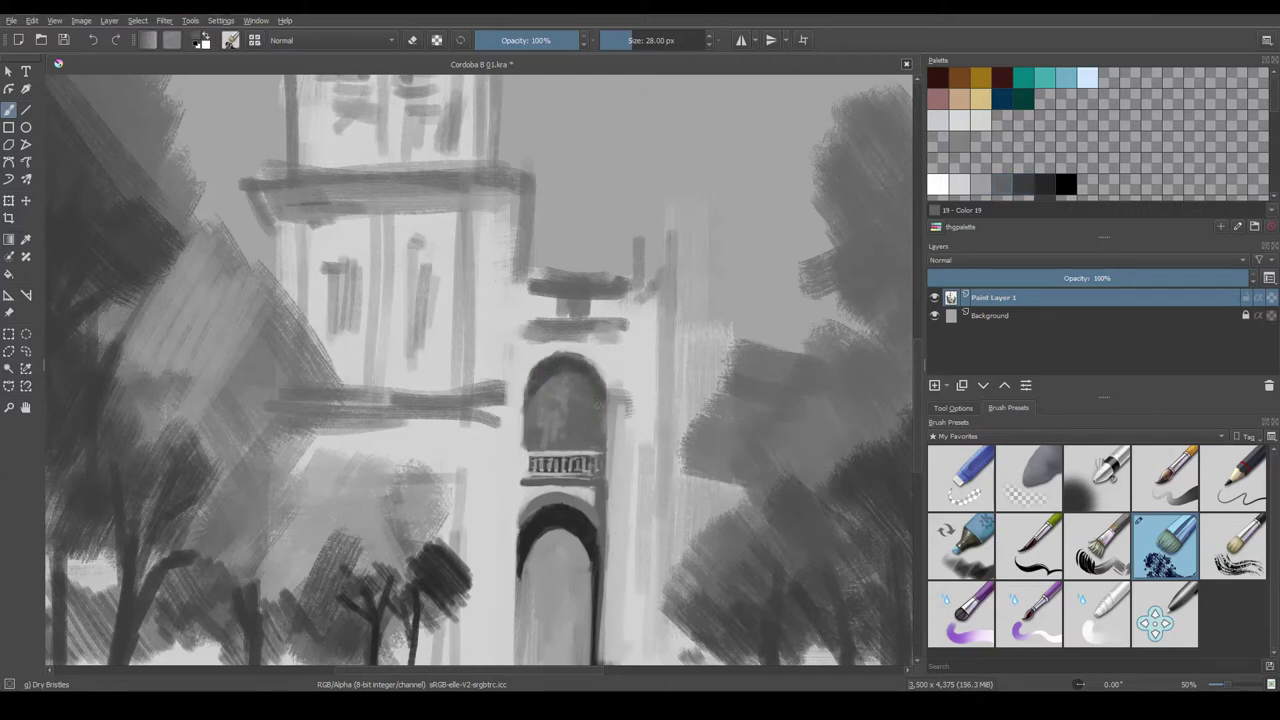
scroll(349, 340, "down", 3)
scroll(334, 329, "up", 2)
scroll(349, 357, "up", 2)
scroll(364, 297, "up", 1)
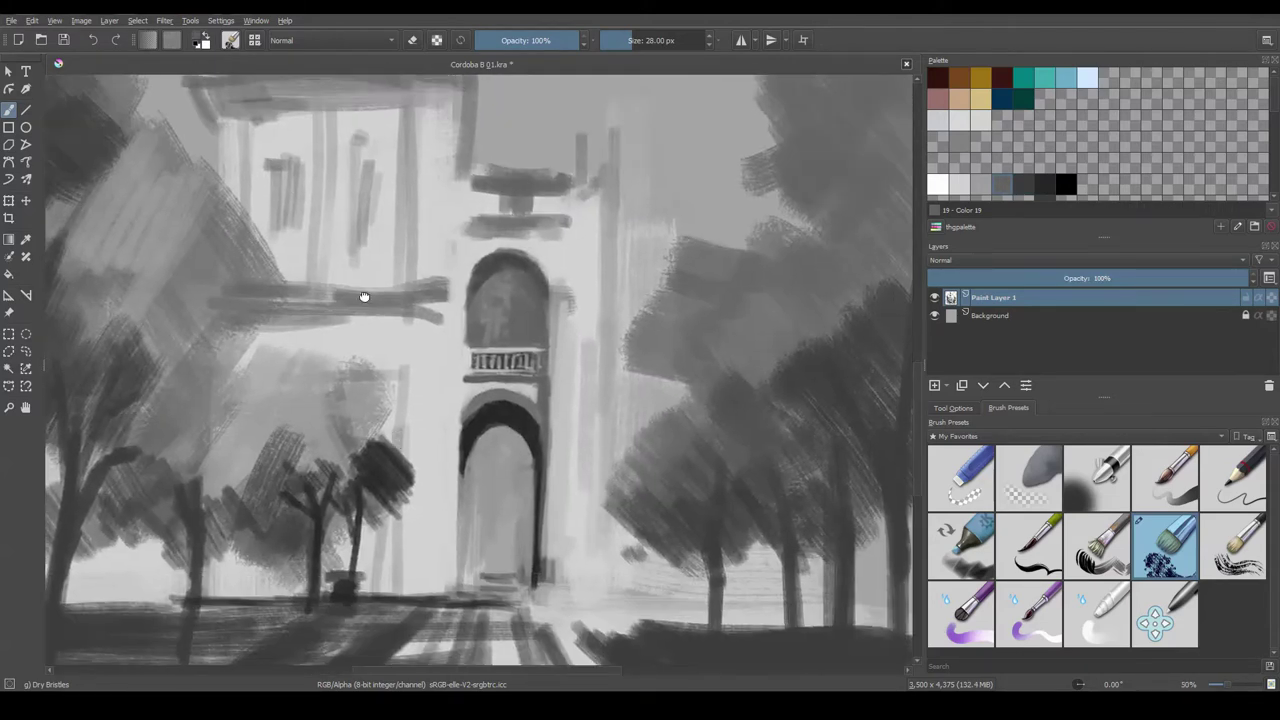
- Darken the right edges of the door arch and its pillar, covering a stray dark edge inside
left_click_drag(532, 445, 532, 598)
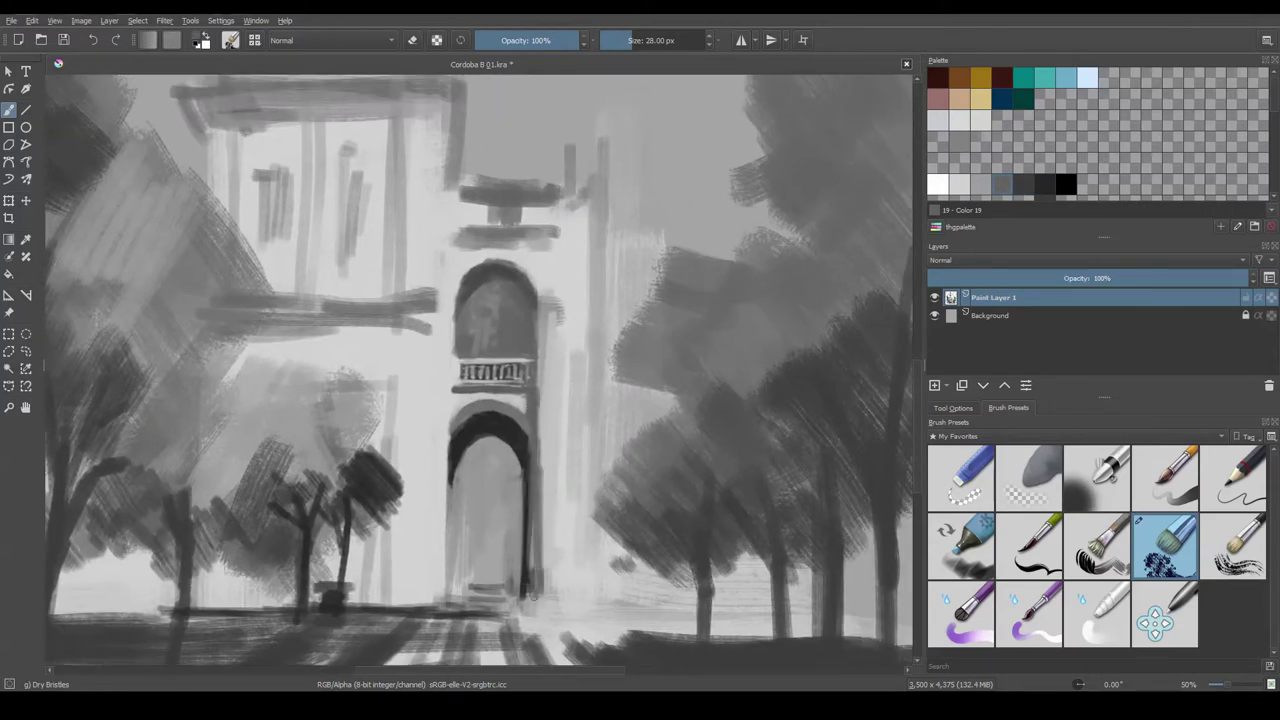
left_click(514, 496, "ctrl")
mouse_move(521, 490)
left_mouse_down()
mouse_move(524, 590)
mouse_move(518, 455)
left_mouse_up()
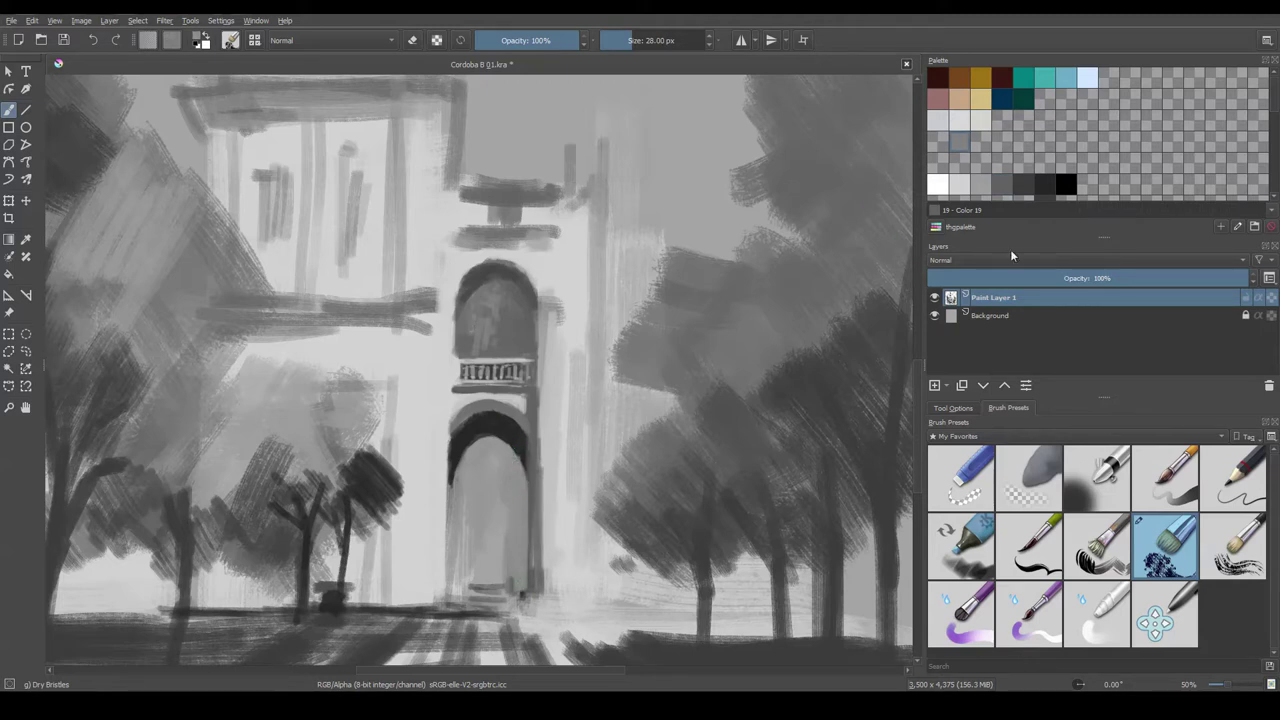
left_click(1023, 184)
key("bracketleft")
left_click(1044, 184)
left_click_drag(531, 490, 529, 598)
- Darken the upper arch's right edge and add small dark marks inside it
scroll(480, 370, "up", 1)
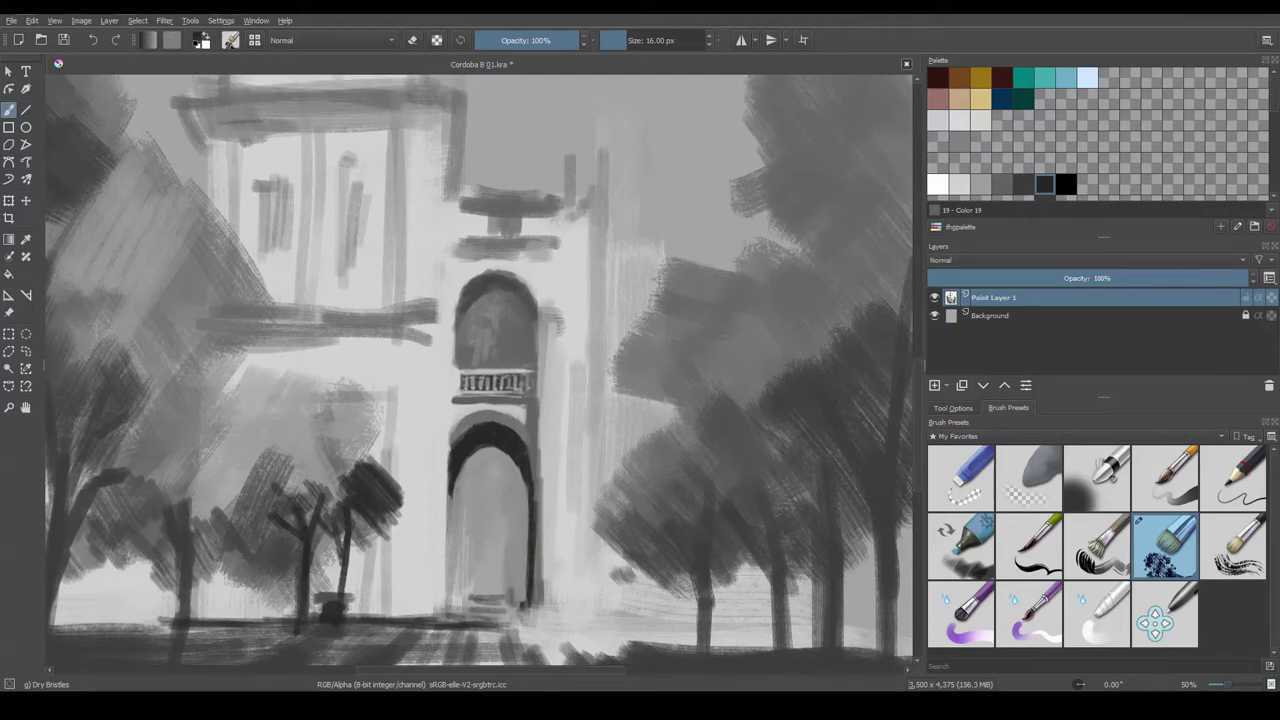
left_click(540, 430, "ctrl")
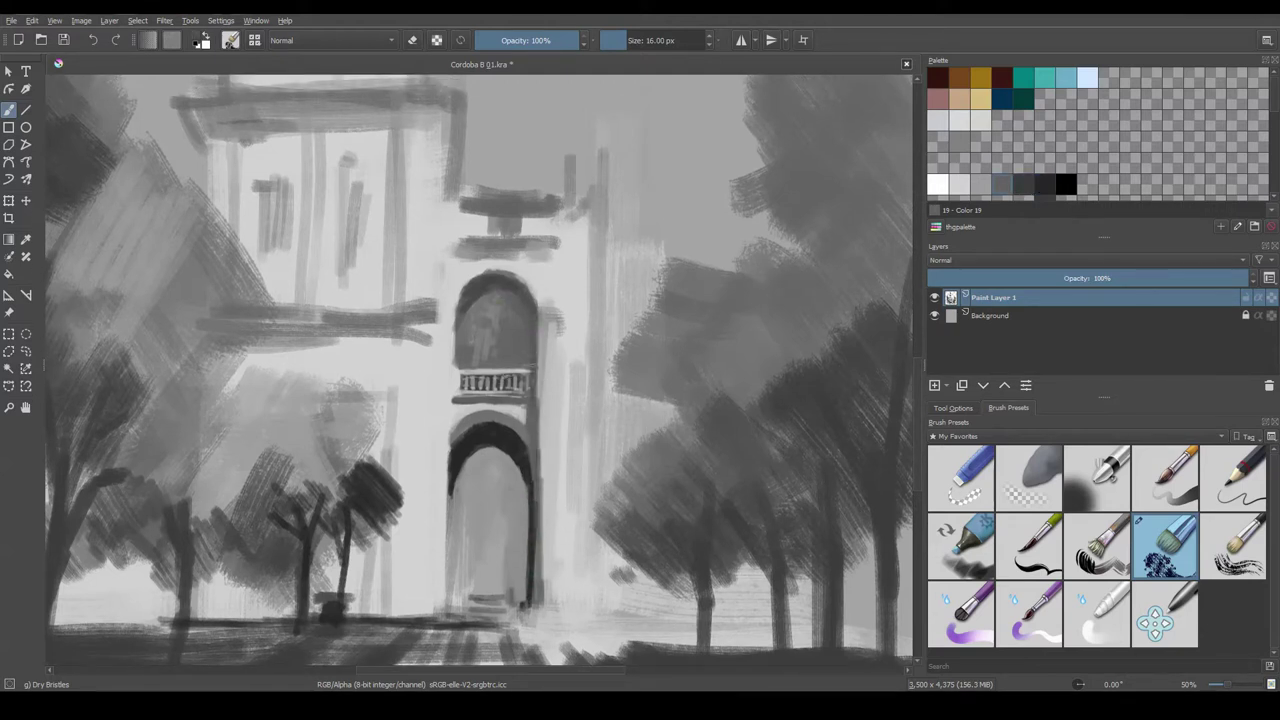
left_click_drag(535, 332, 535, 396)
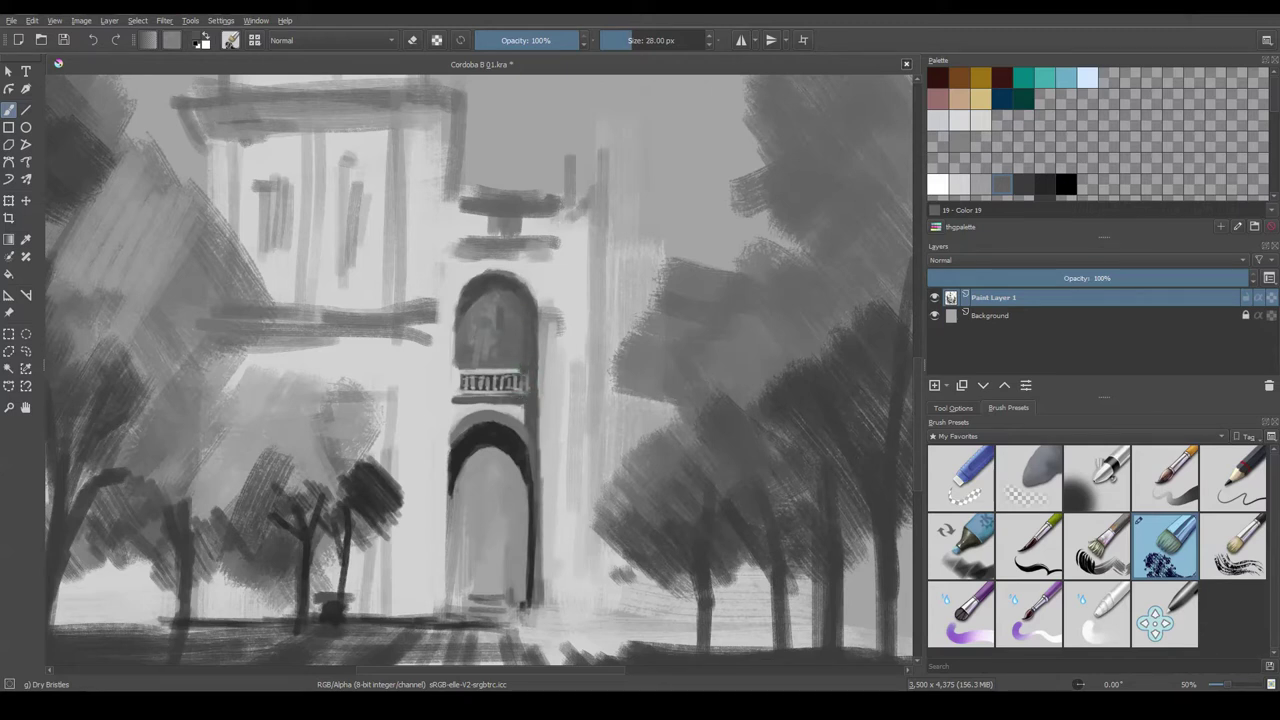
left_click_drag(487, 322, 474, 308)
scroll(496, 287, "up", 1)
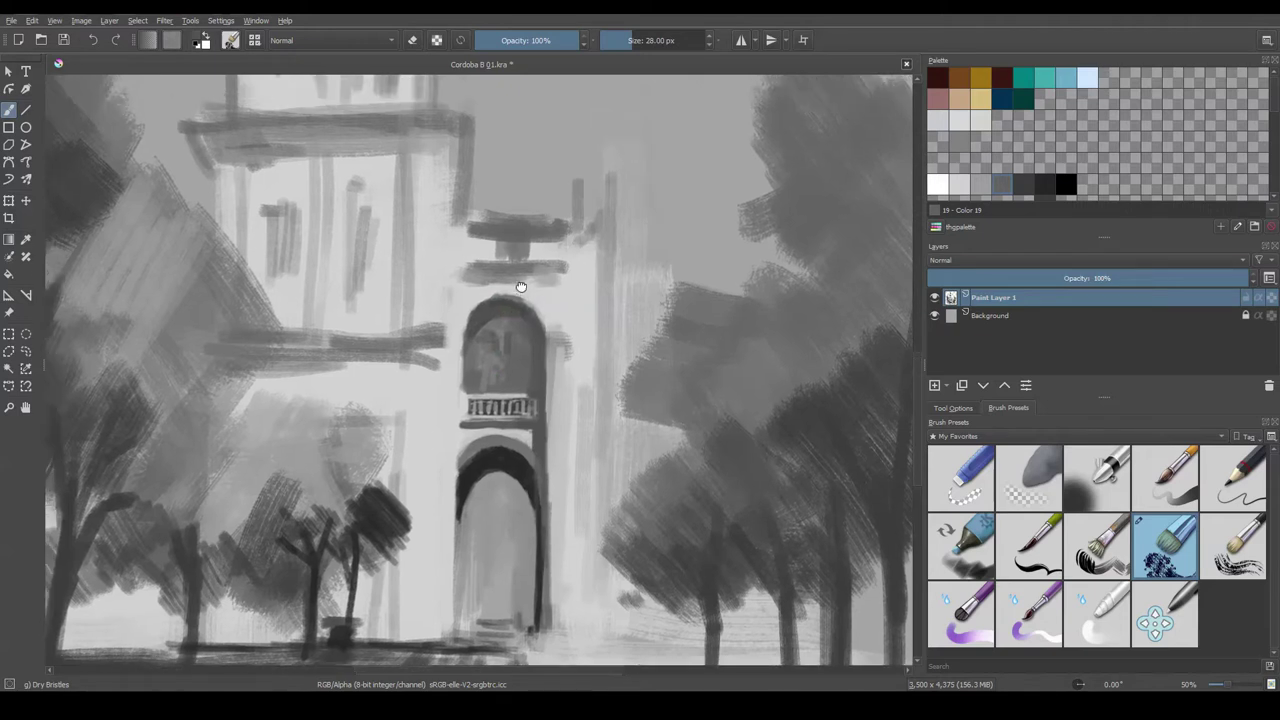
scroll(450, 496, "down", 2)
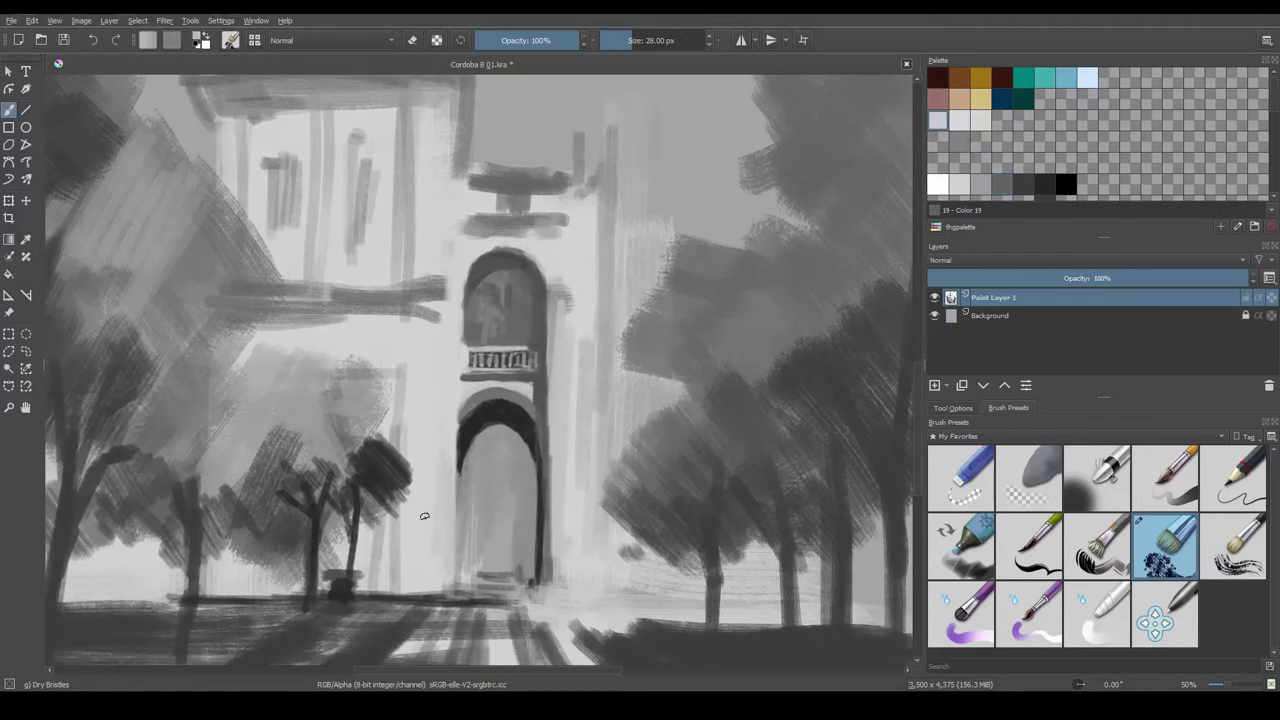
- Shade the band left of the arch and brighten the horizontal wall bands up the tower
left_click_drag(430, 530, 410, 558)
left_click_drag(428, 514, 441, 349)
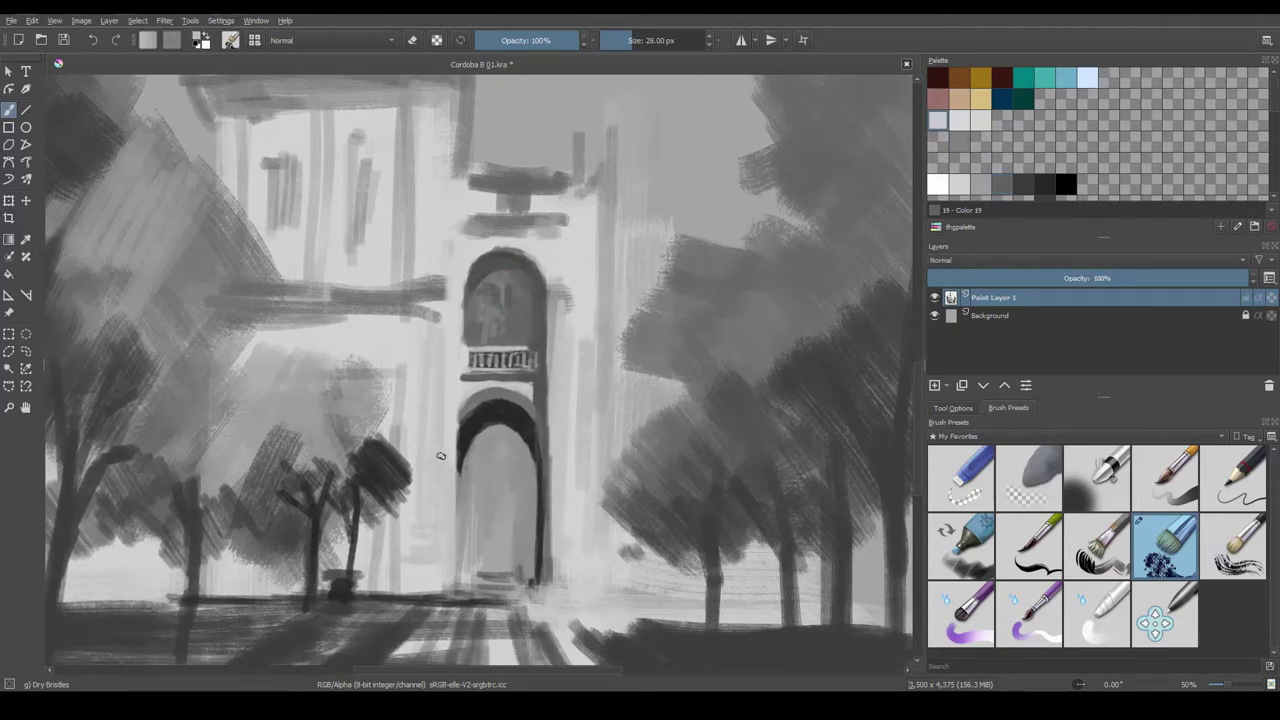
scroll(312, 261, "up", 1)
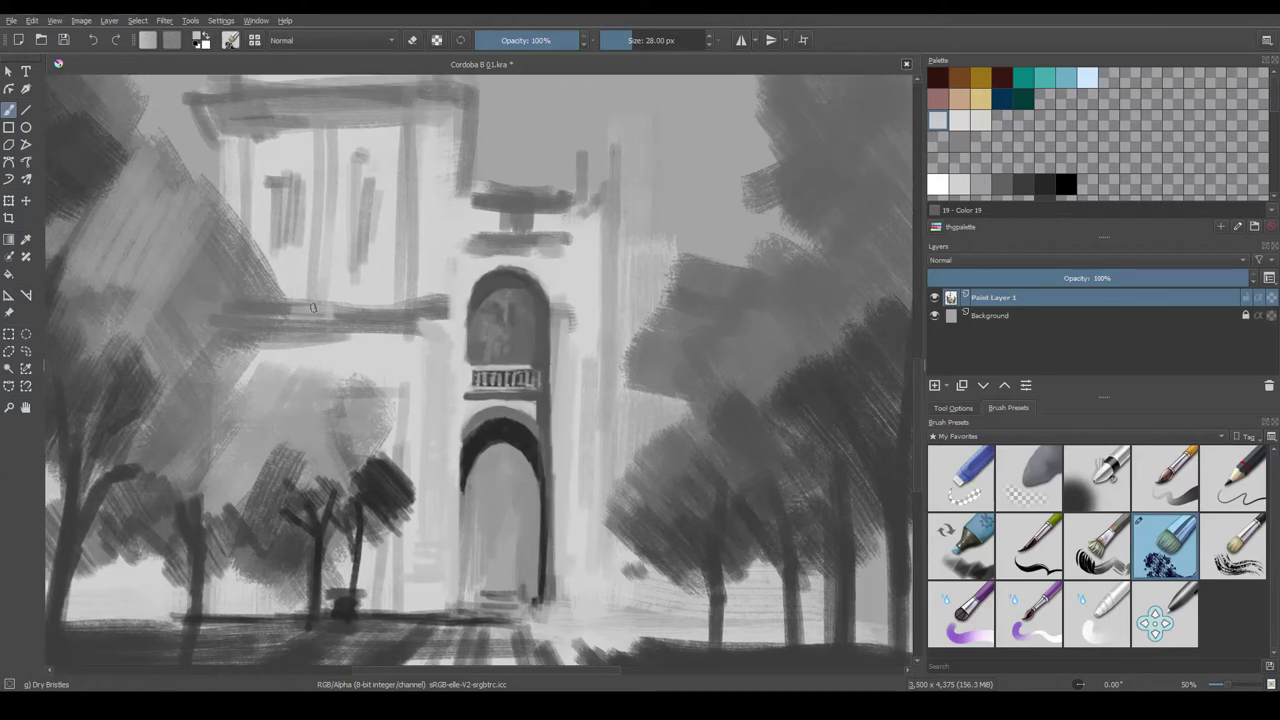
left_click_drag(290, 309, 440, 312)
mouse_move(300, 312)
left_mouse_down()
mouse_move(450, 311)
mouse_move(420, 325)
left_mouse_up()
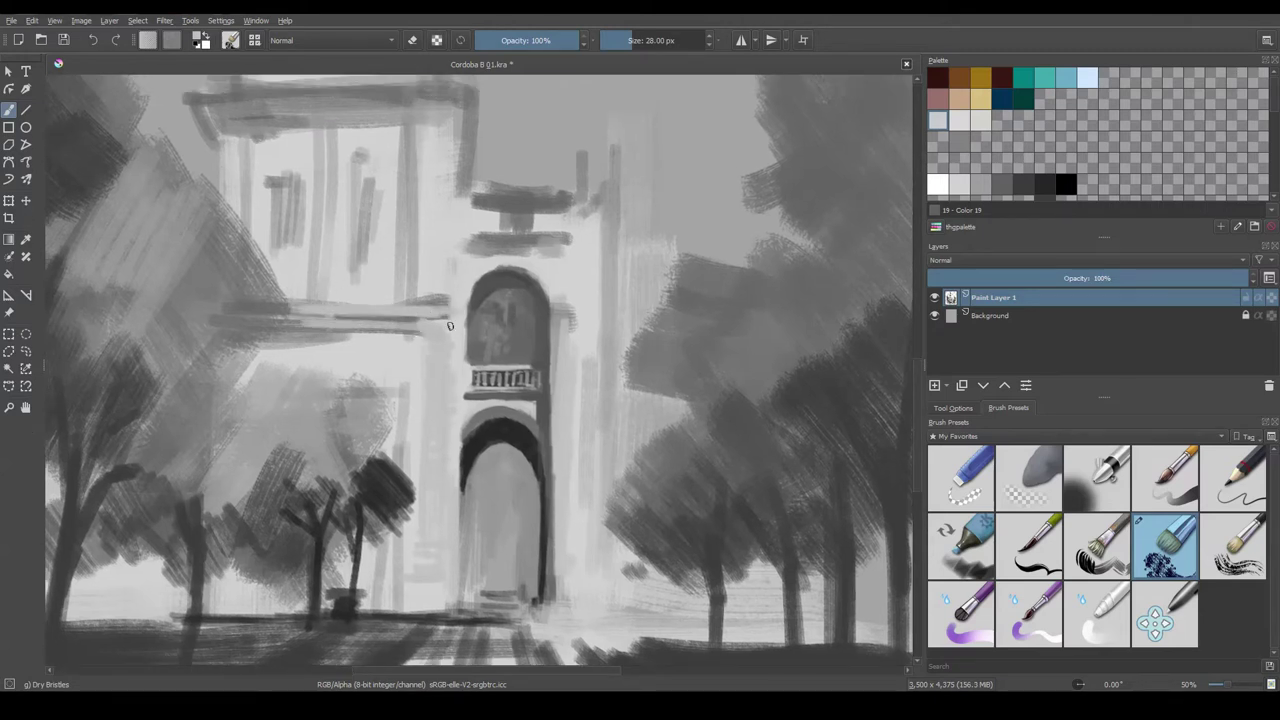
scroll(420, 310, "up", 1)
scroll(465, 300, "up", 1)
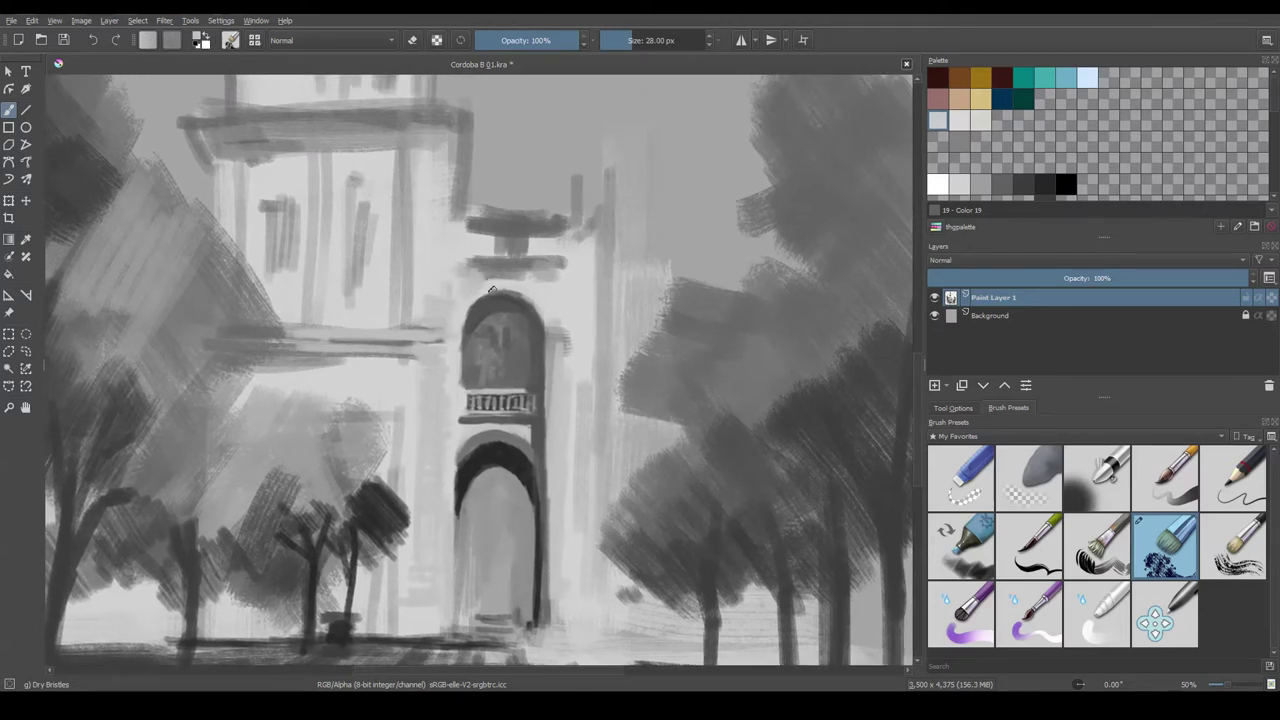
mouse_move(466, 268)
left_mouse_down()
mouse_move(562, 266)
mouse_move(493, 244)
mouse_move(545, 258)
left_mouse_up()
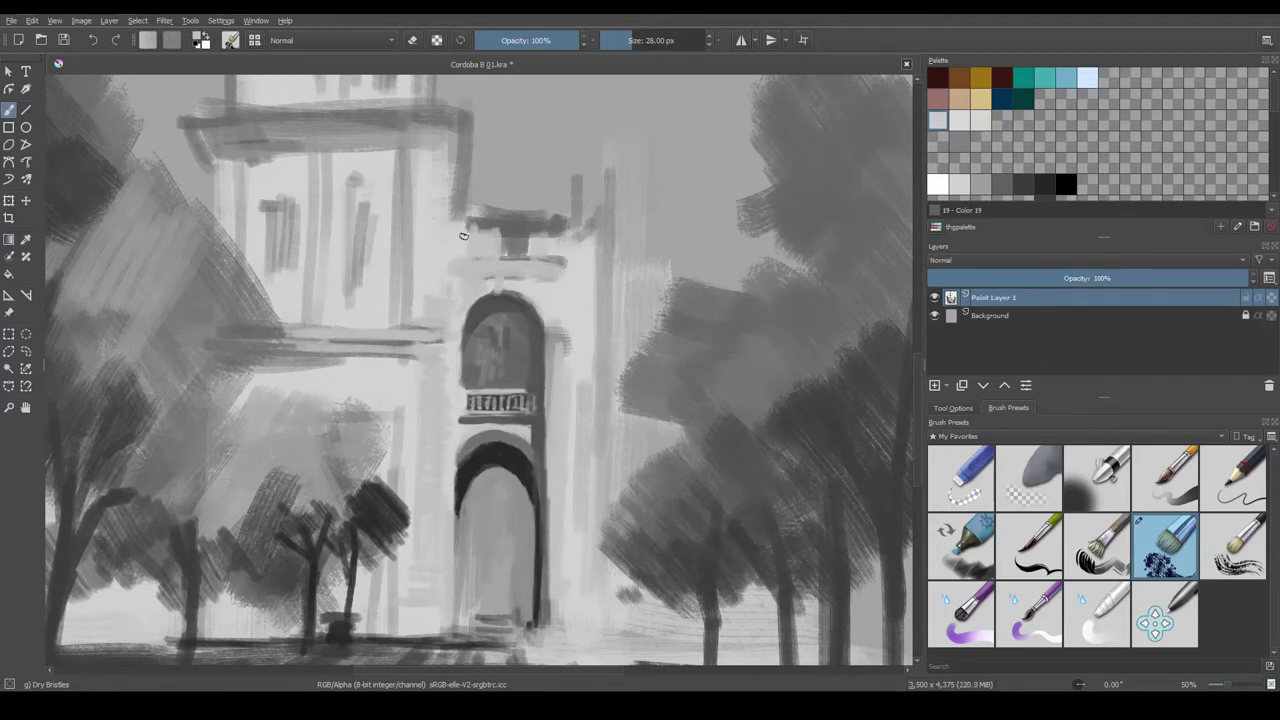
- Paint a dark cornice line, railing details and a dark window on the tower top
left_click(539, 336, "ctrl")
left_click_drag(481, 285, 445, 259)
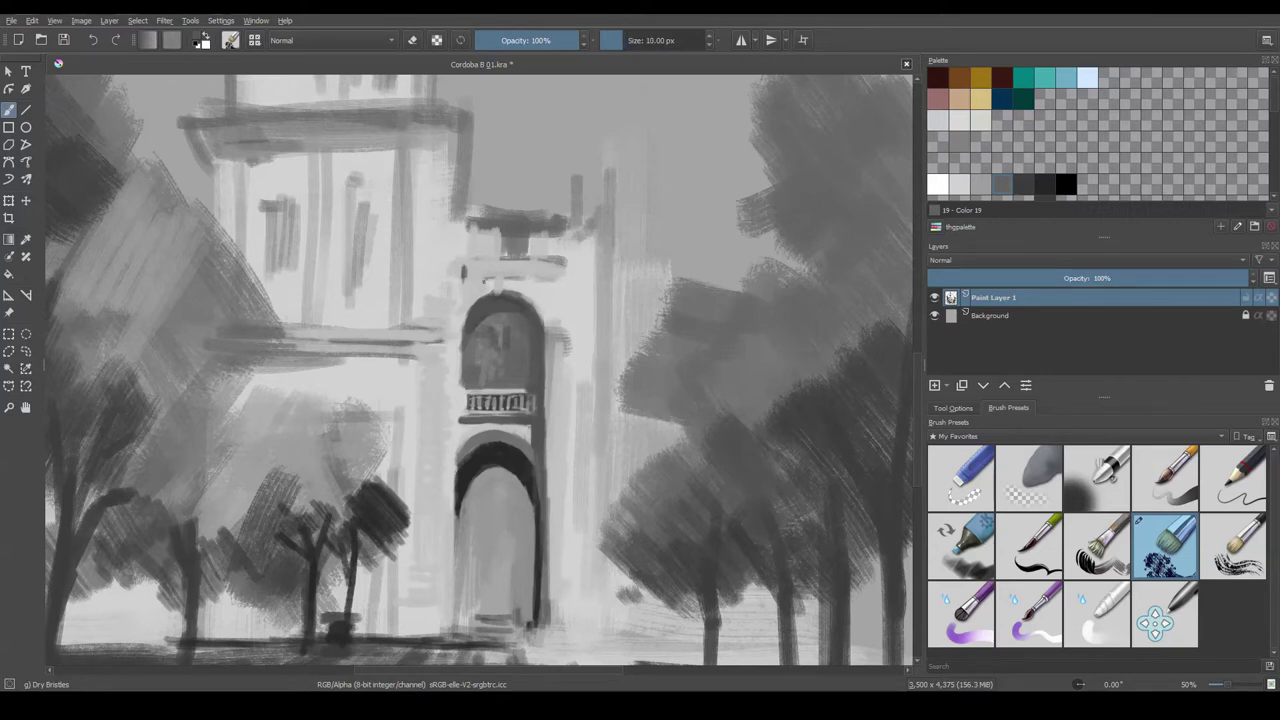
left_click_drag(461, 270, 558, 267)
key("bracketright")
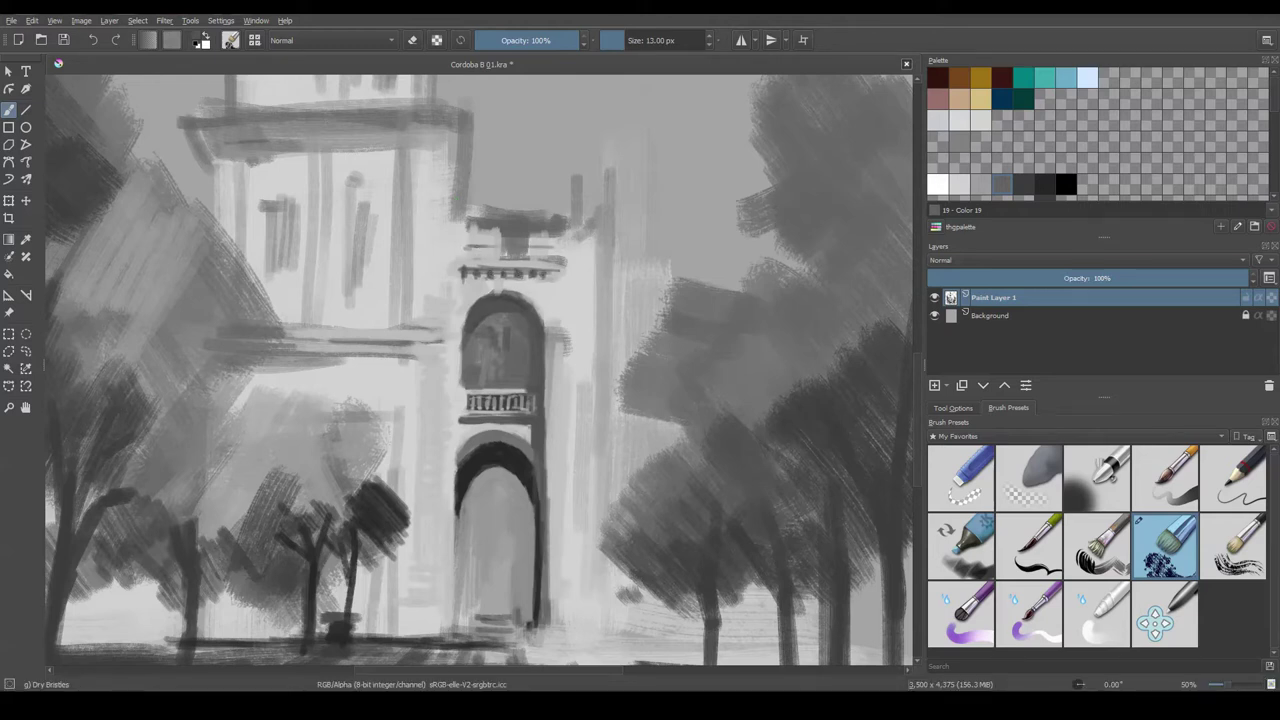
mouse_move(476, 248)
left_mouse_down()
mouse_move(538, 260)
mouse_move(502, 238)
mouse_move(552, 226)
left_mouse_up()
left_click(517, 226, "ctrl")
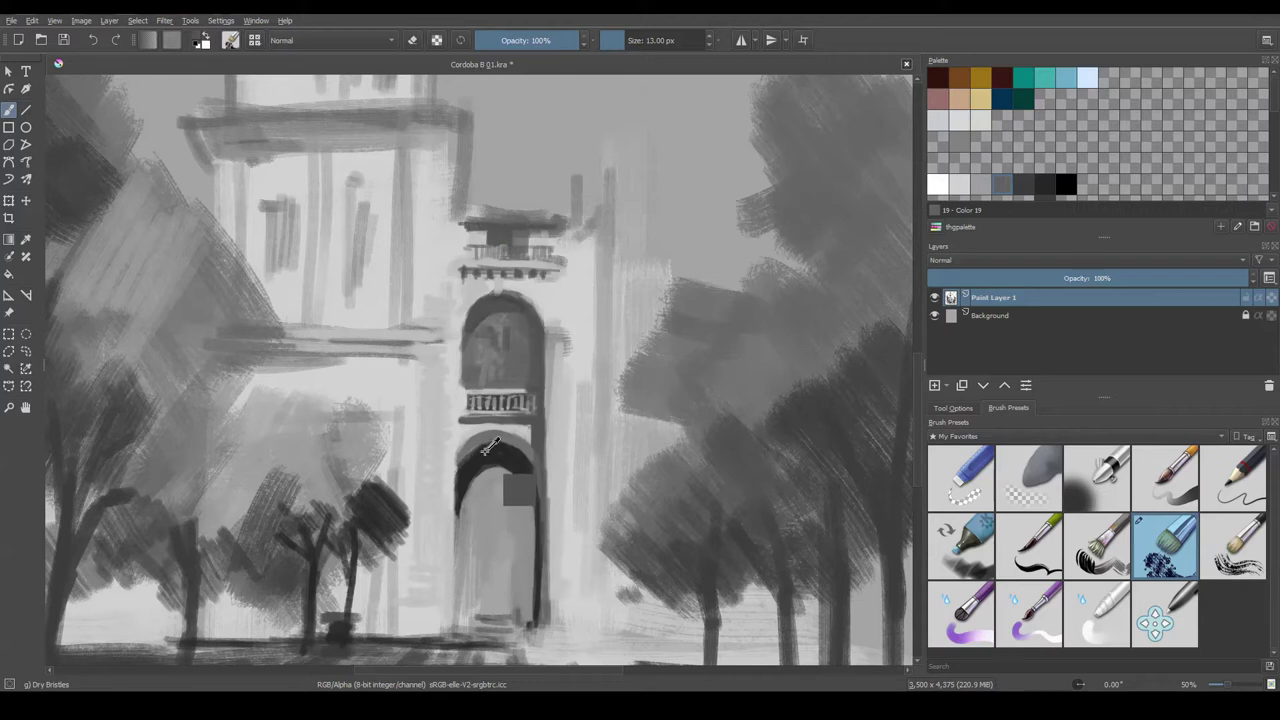
left_click_drag(464, 225, 546, 226)
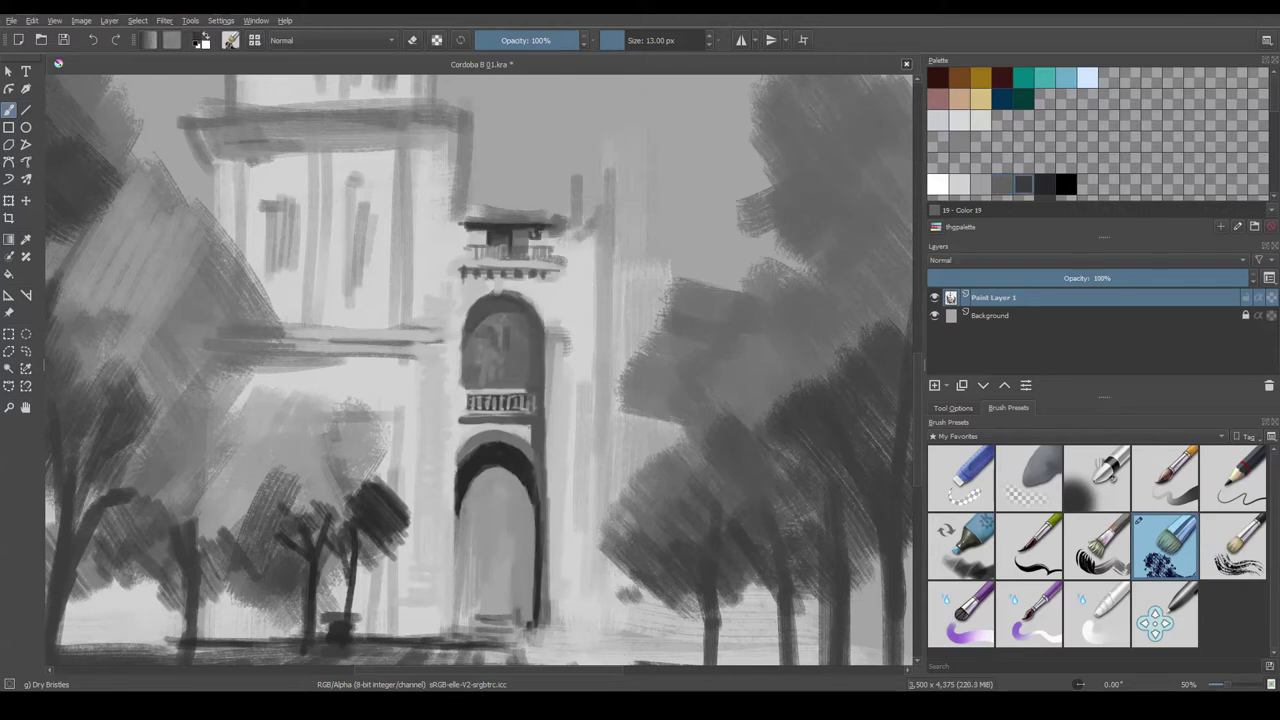
left_click(540, 234)
- Shade the tower's right edge with a dark line running down its full height
mouse_move(558, 298)
left_mouse_down()
mouse_move(564, 318)
mouse_move(566, 266)
mouse_move(567, 338)
mouse_move(555, 321)
left_mouse_up()
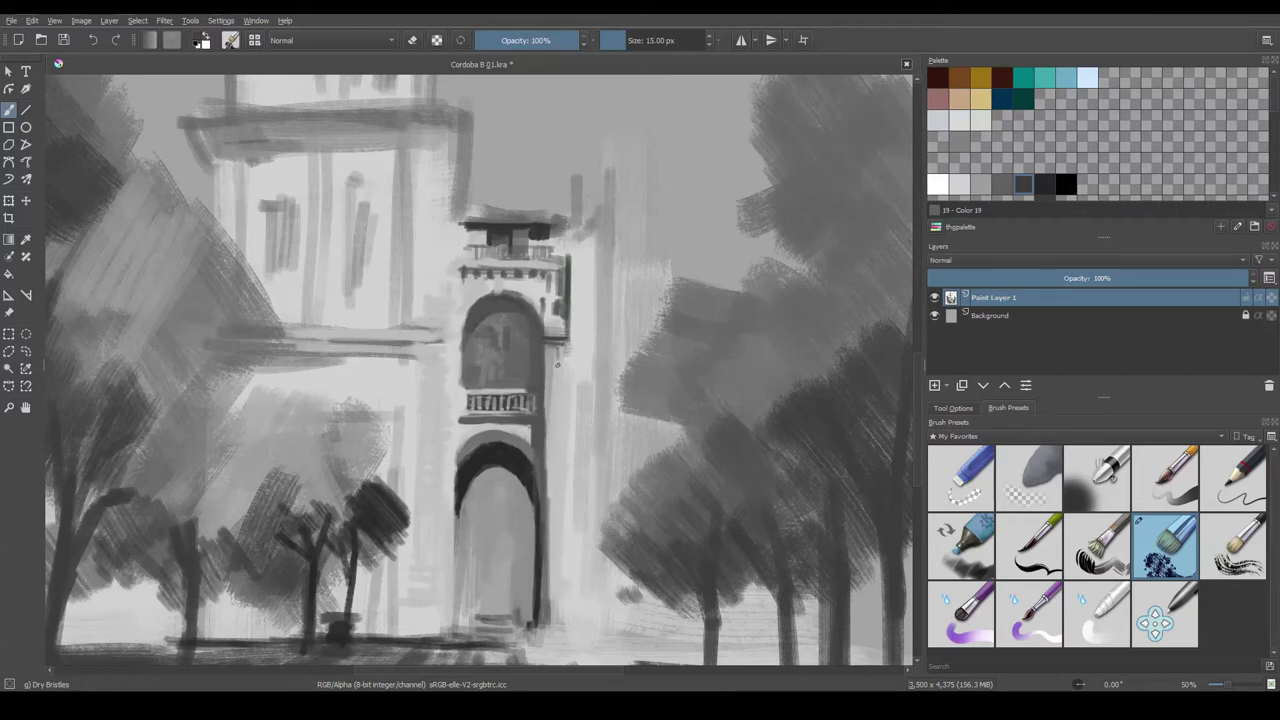
mouse_move(557, 365)
left_mouse_down()
mouse_move(568, 468)
mouse_move(563, 445)
left_mouse_up()
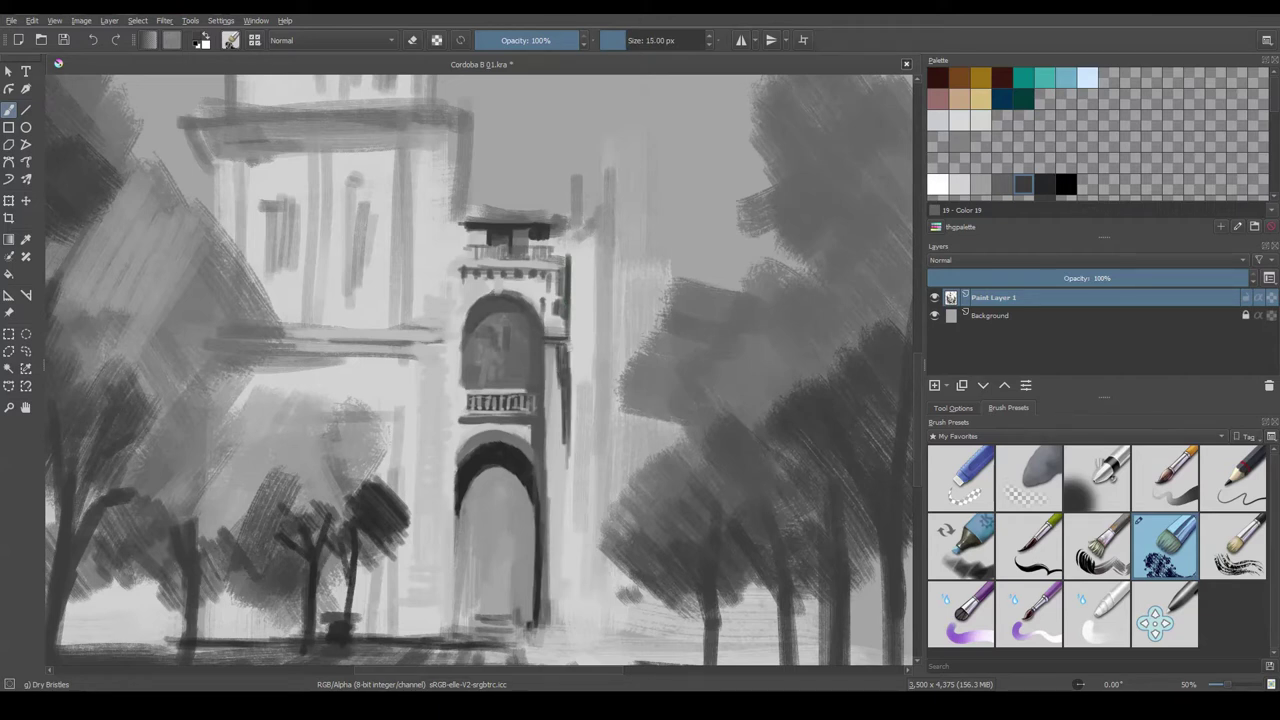
left_click_drag(565, 400, 566, 538)
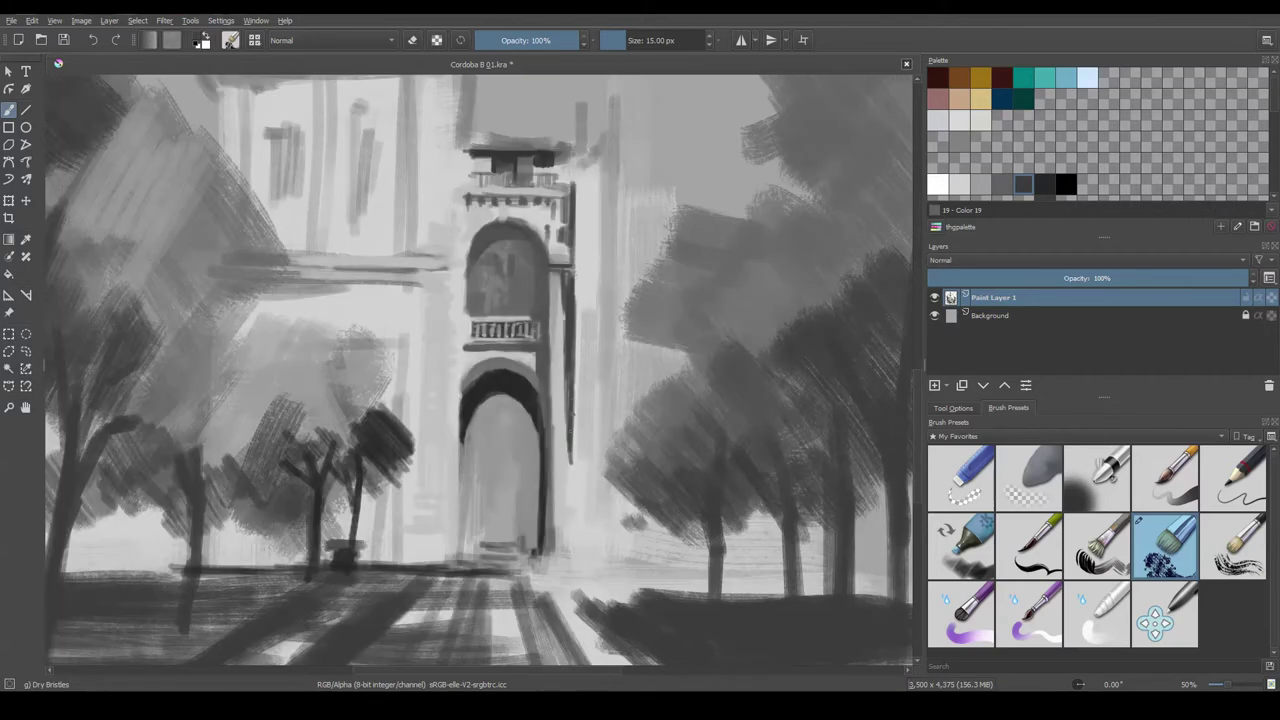
left_click_drag(570, 412, 572, 530)
key("bracketright")
left_click_drag(572, 352, 568, 478)
left_click_drag(566, 270, 564, 340)
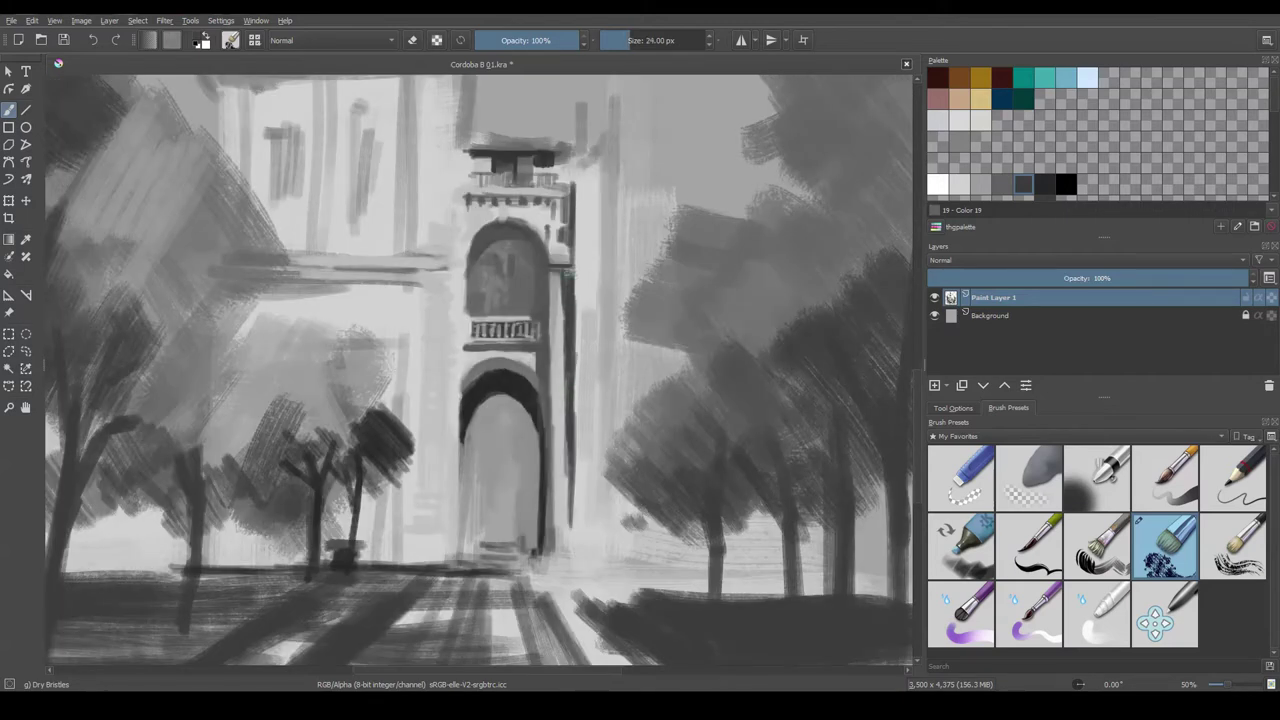
left_click_drag(566, 292, 564, 399)
mouse_move(582, 302)
left_mouse_down()
mouse_move(582, 335)
mouse_move(636, 356)
mouse_move(644, 321)
left_mouse_up()
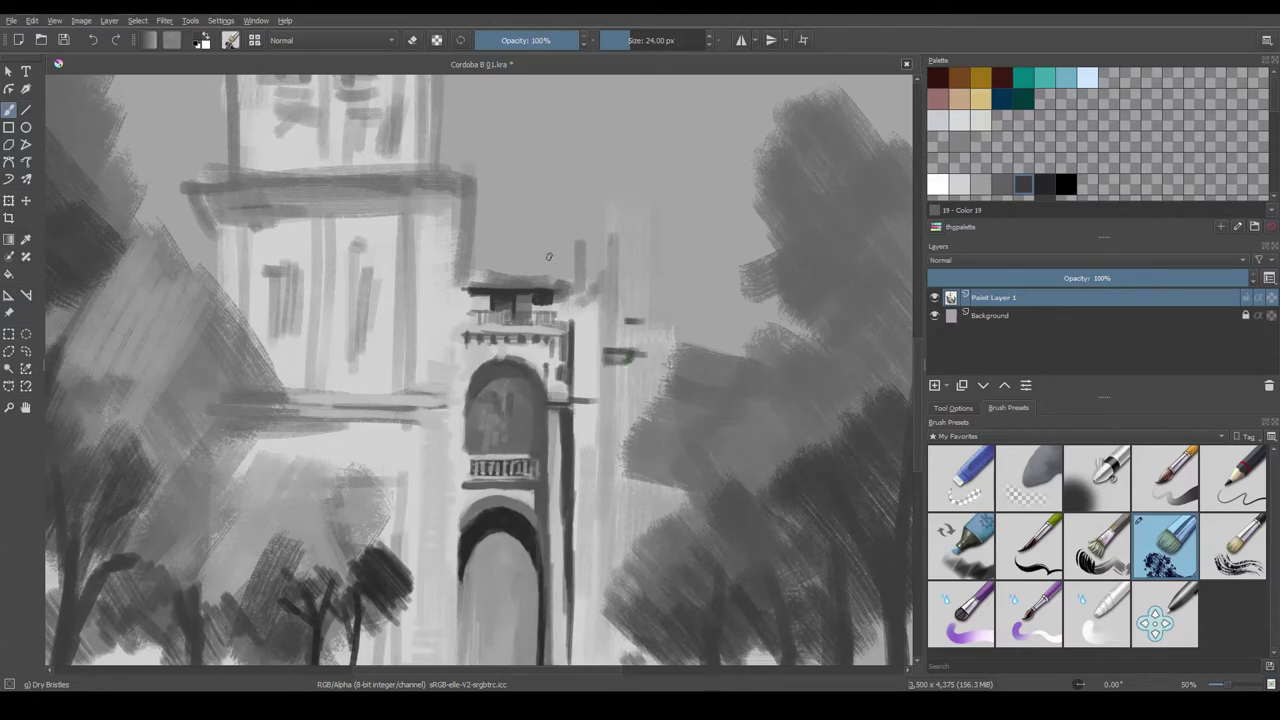
left_click_drag(564, 314, 562, 390)
- Add light and dark dabs along the tower-top band
left_click(552, 322, "ctrl")
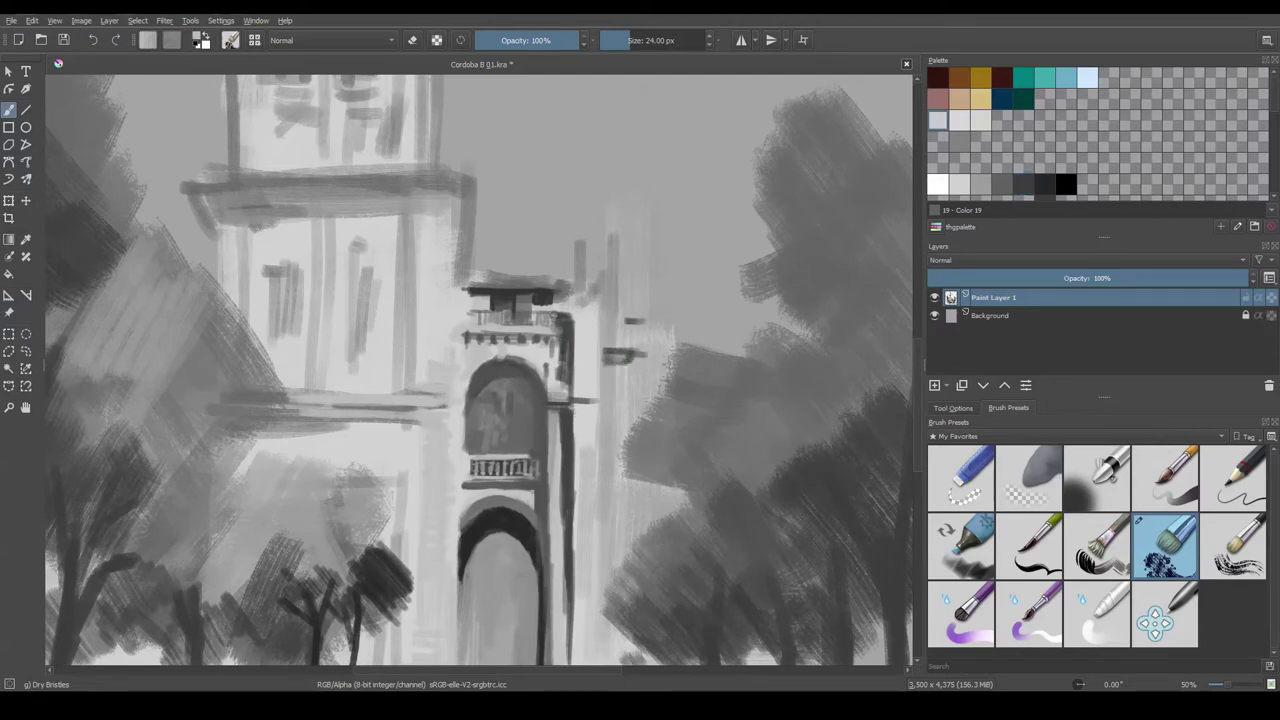
left_click_drag(526, 298, 524, 304)
left_click(540, 328, "ctrl")
left_click_drag(498, 290, 520, 292)
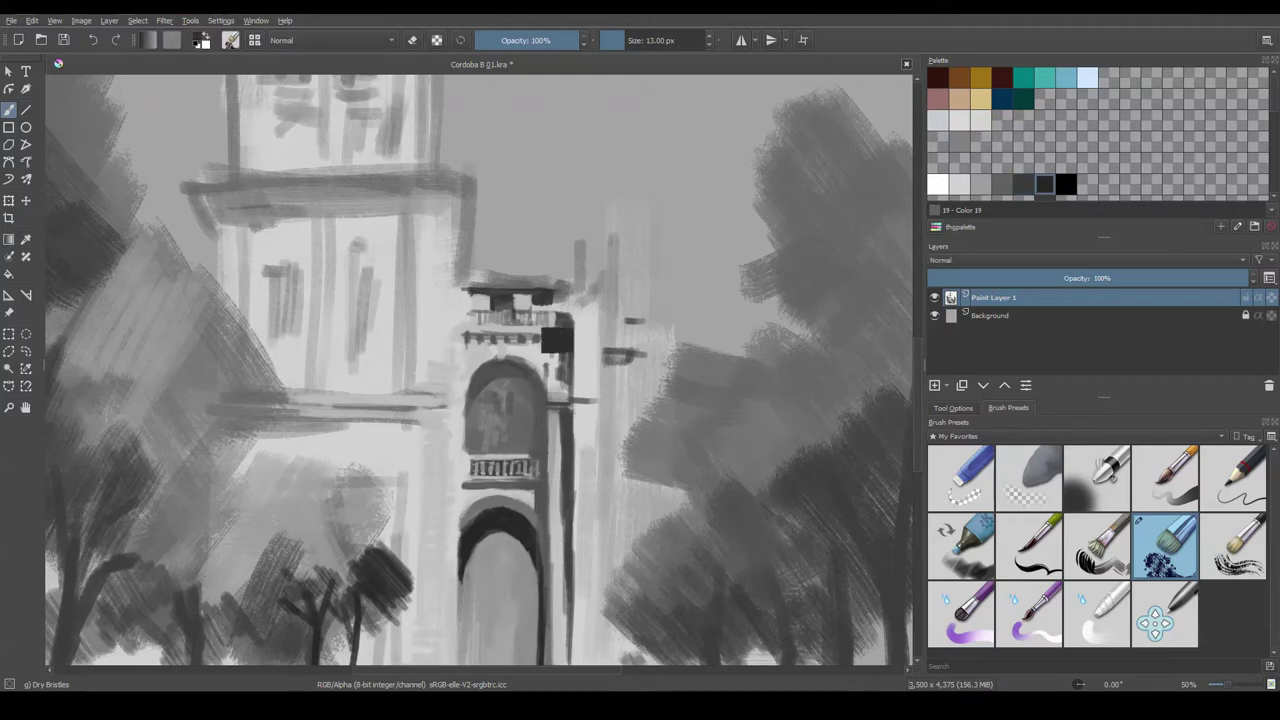
left_click_drag(506, 292, 524, 292)
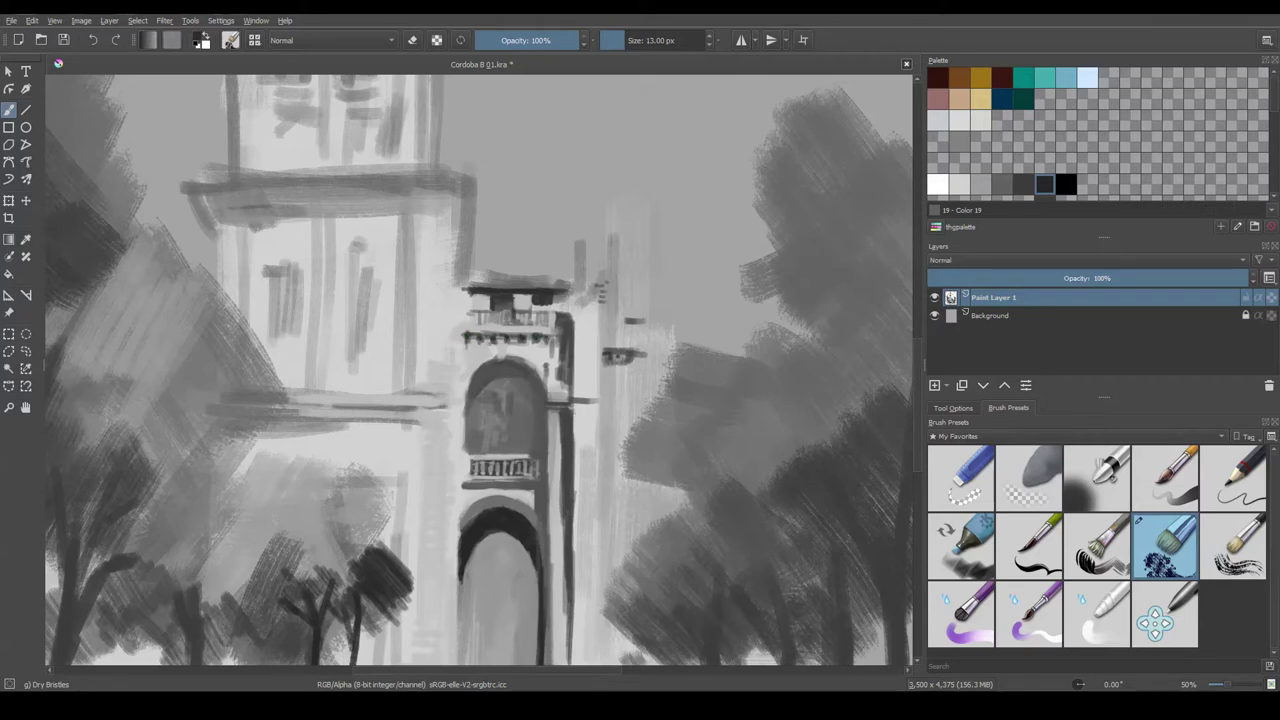
left_click_drag(476, 400, 509, 334)
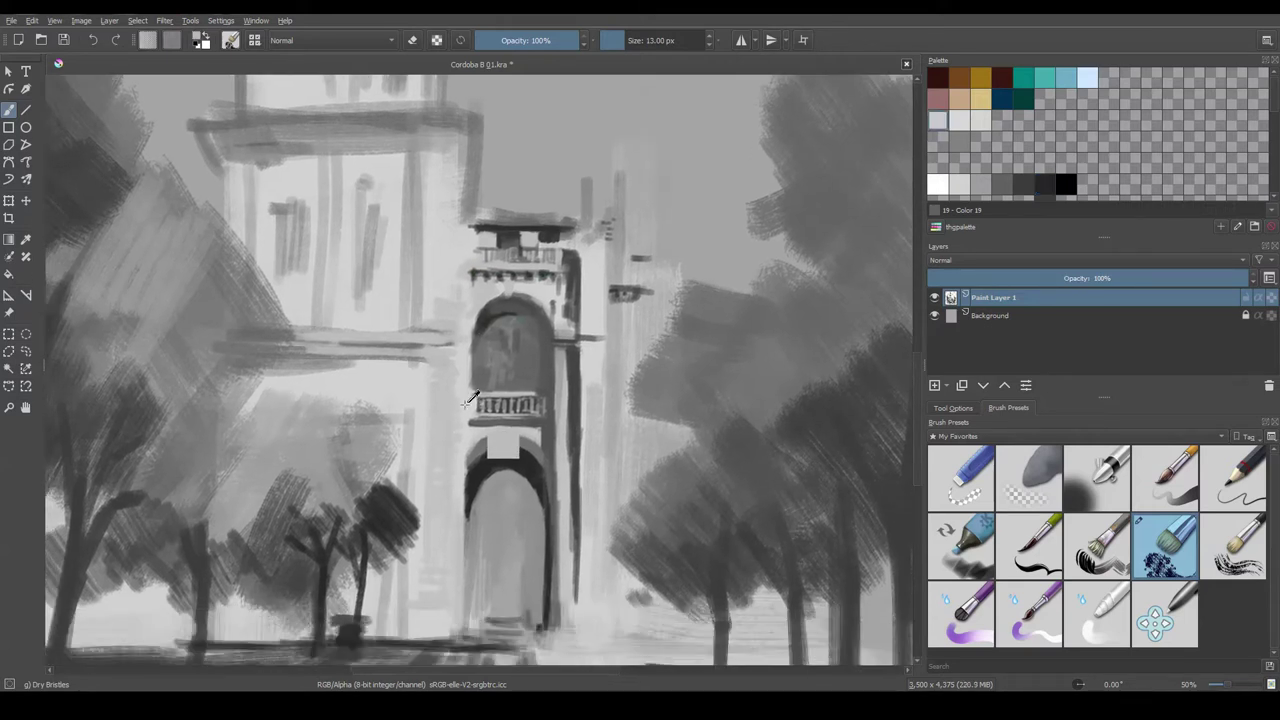
- Save the painting with Ctrl+S and reposition the view on the upper tower
key("bracketleft")
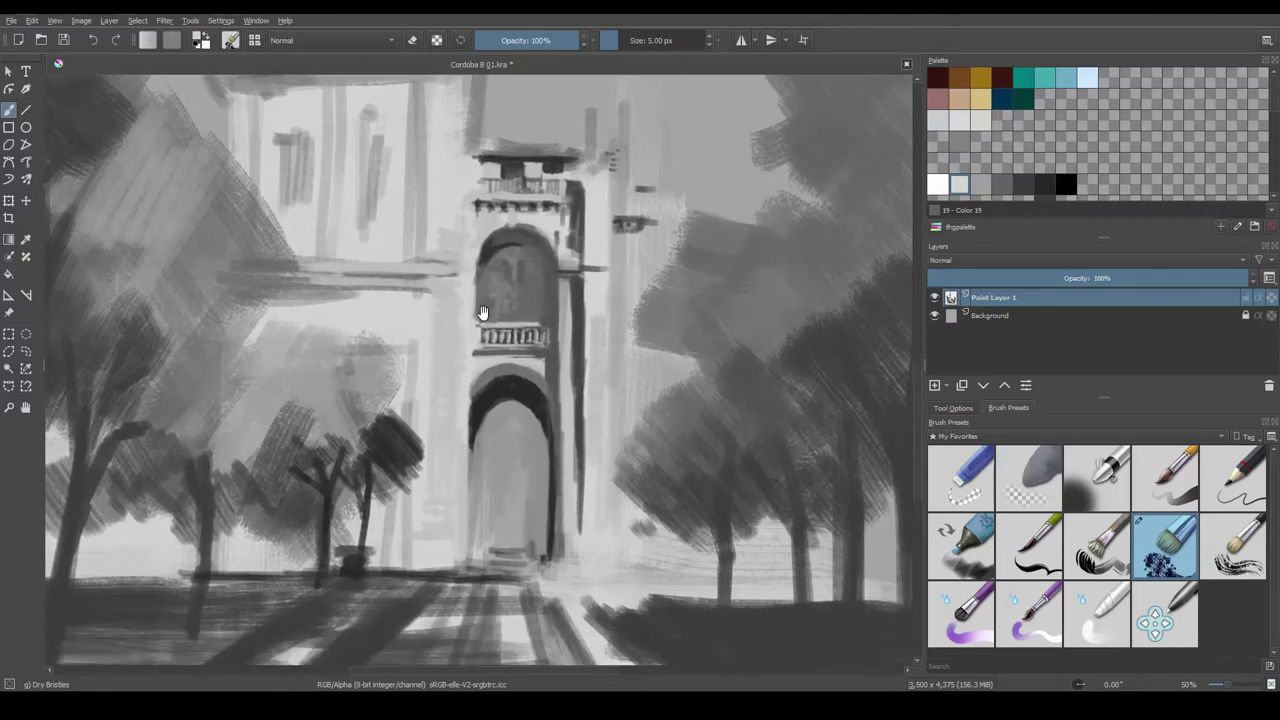
left_click_drag(451, 302, 477, 345)
key("ctrl+s")
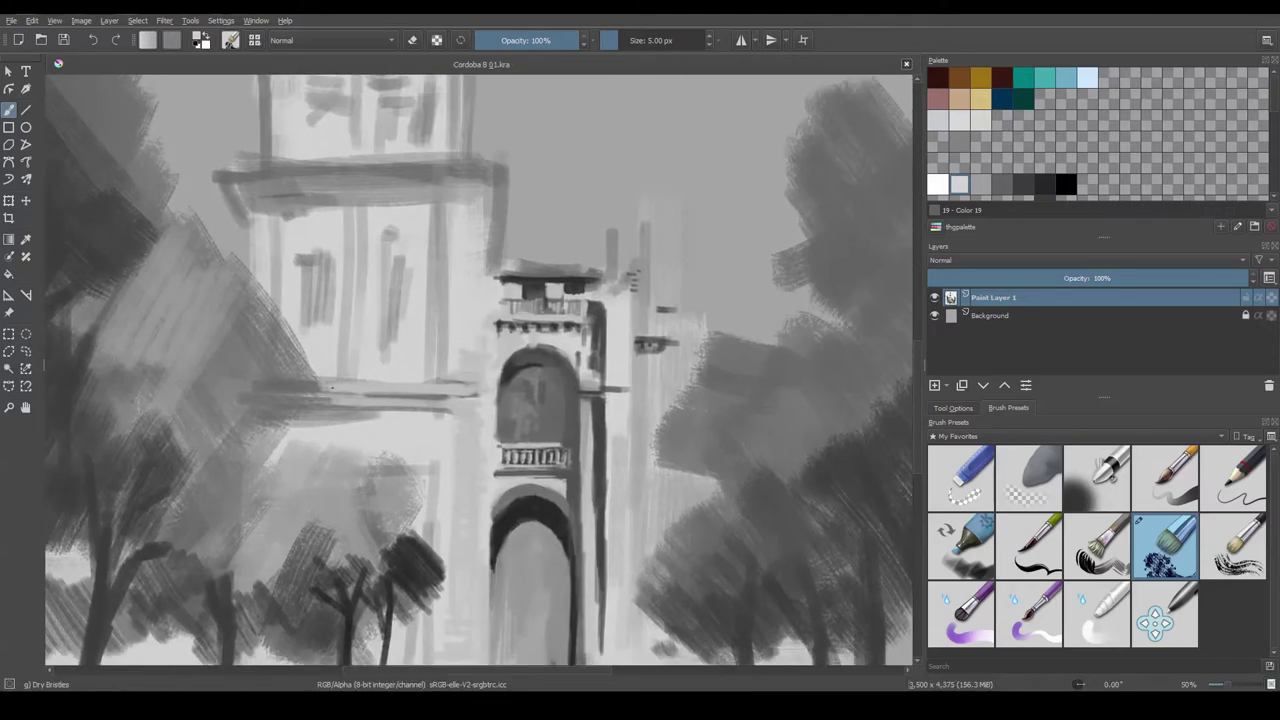
key("bracketright")
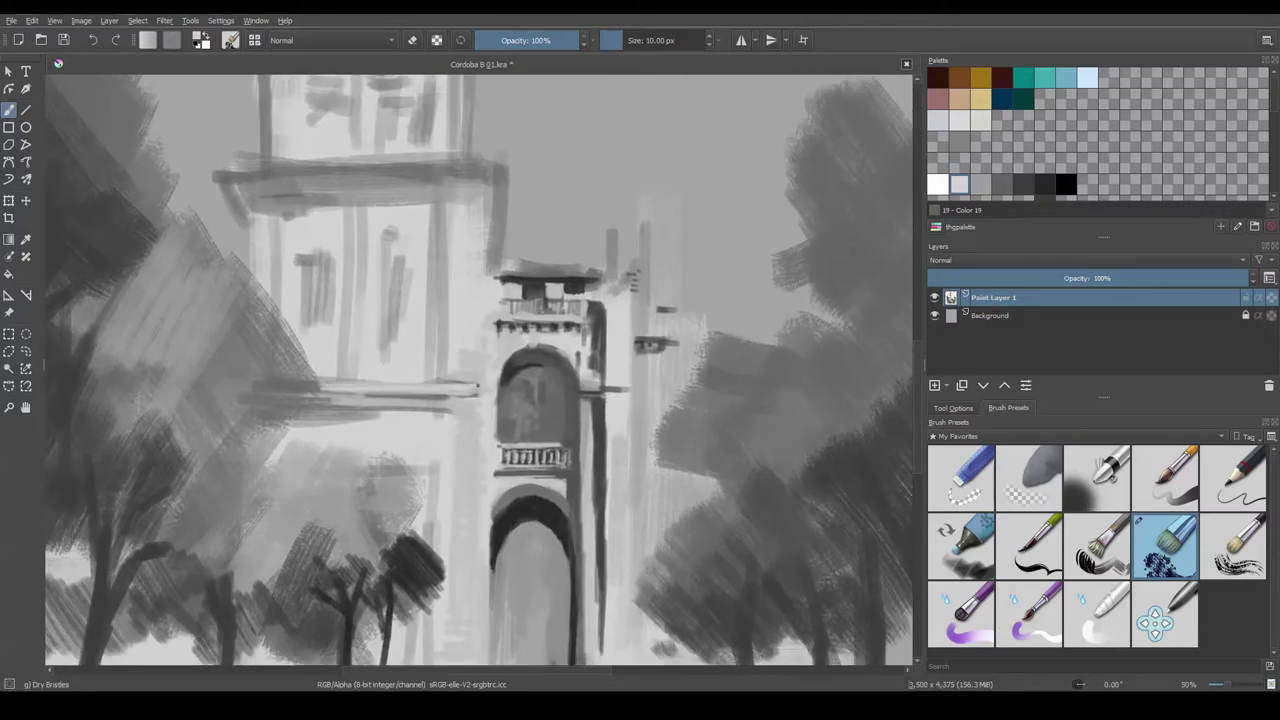
left_click_drag(423, 278, 437, 315)
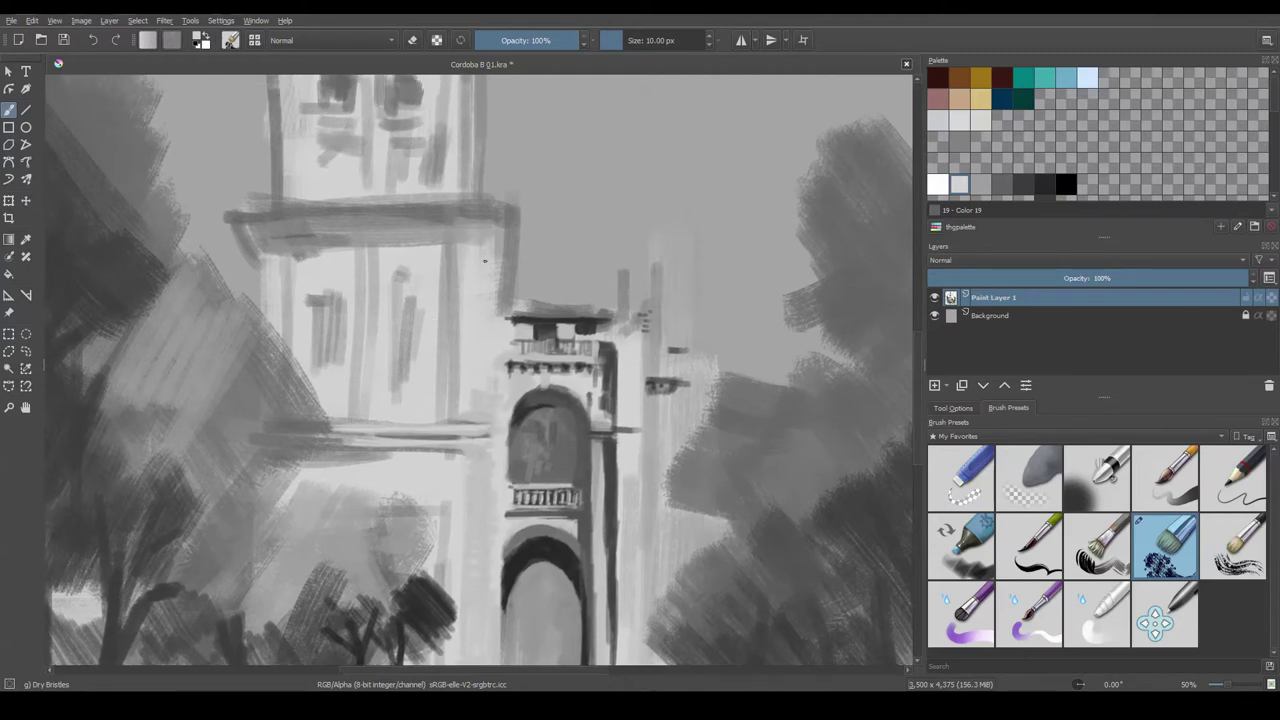
left_click_drag(489, 262, 481, 324)
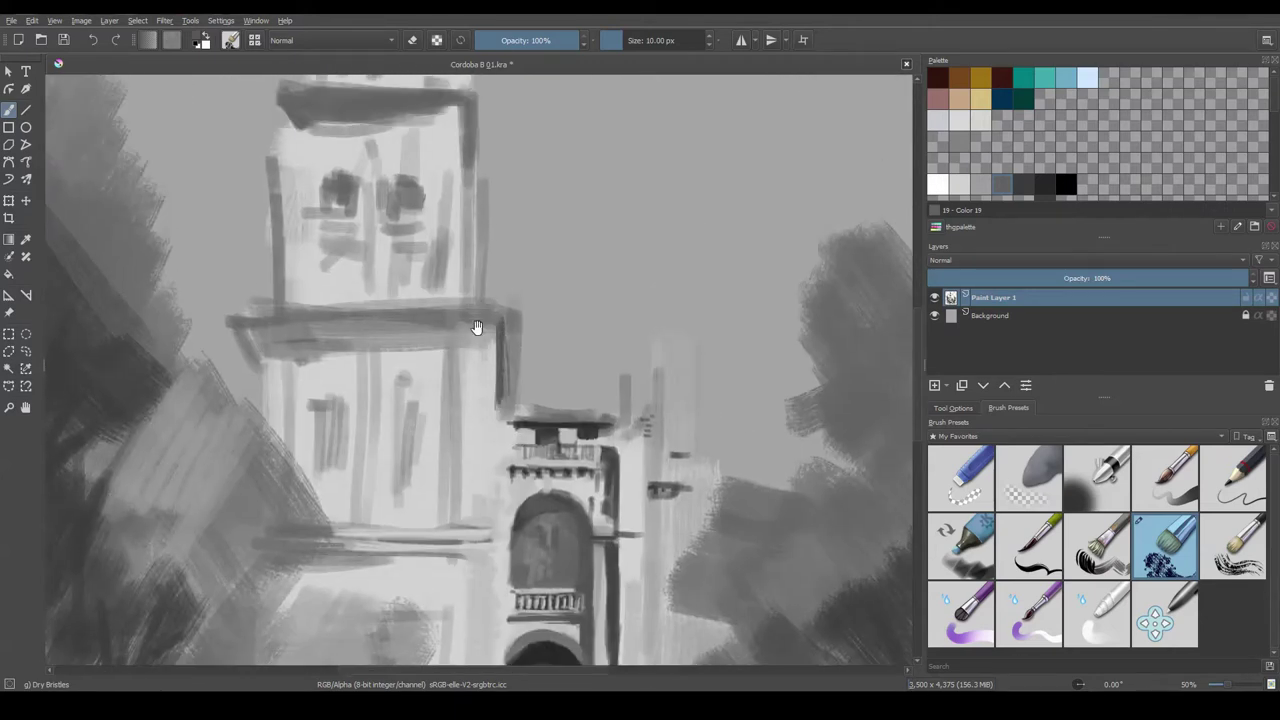
- Darken the ledge across the upper tower with broad strokes using a 47 px brush
key("bracketright")
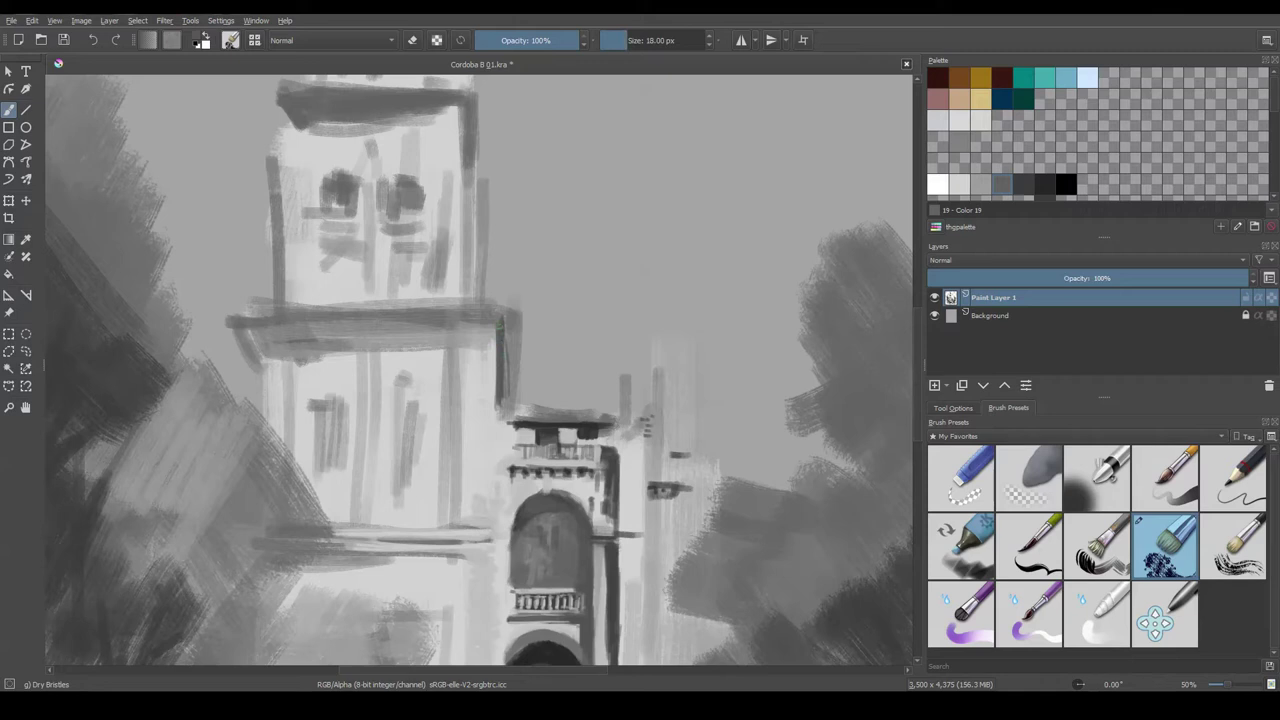
key("bracketright")
left_click_drag(499, 325, 507, 382)
scroll(397, 311, "up", 2)
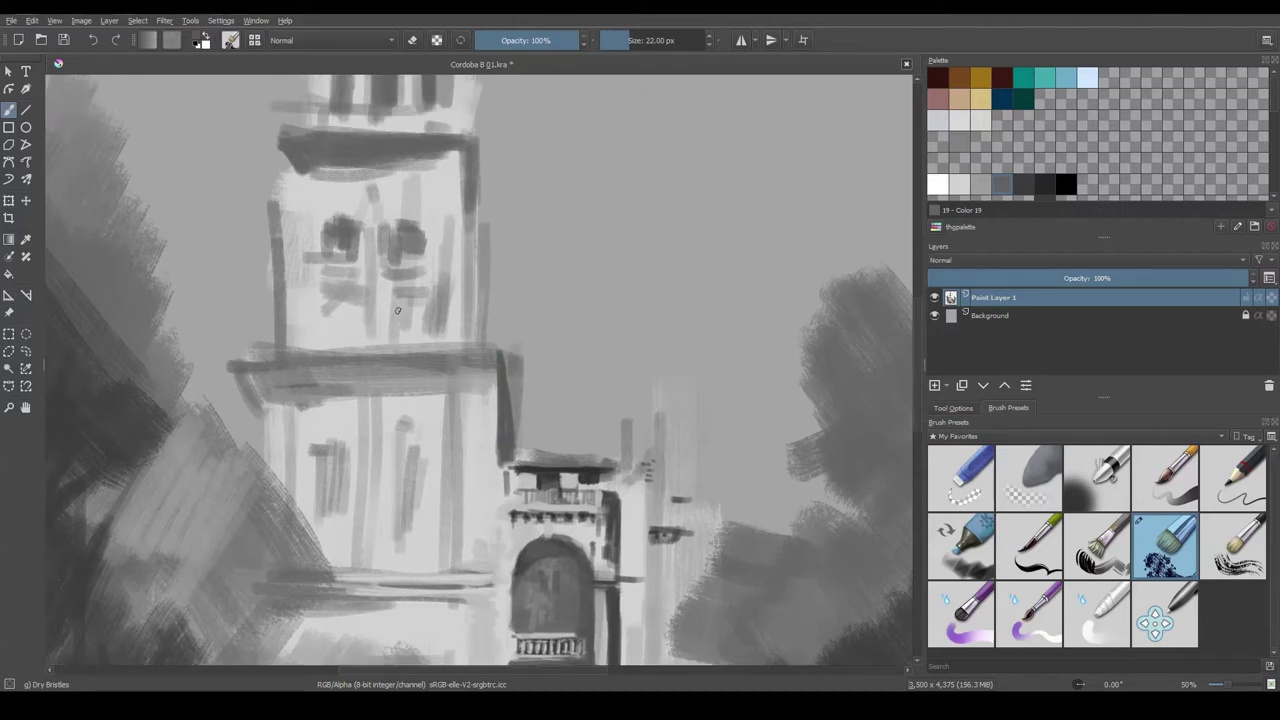
left_click_drag(256, 362, 498, 355)
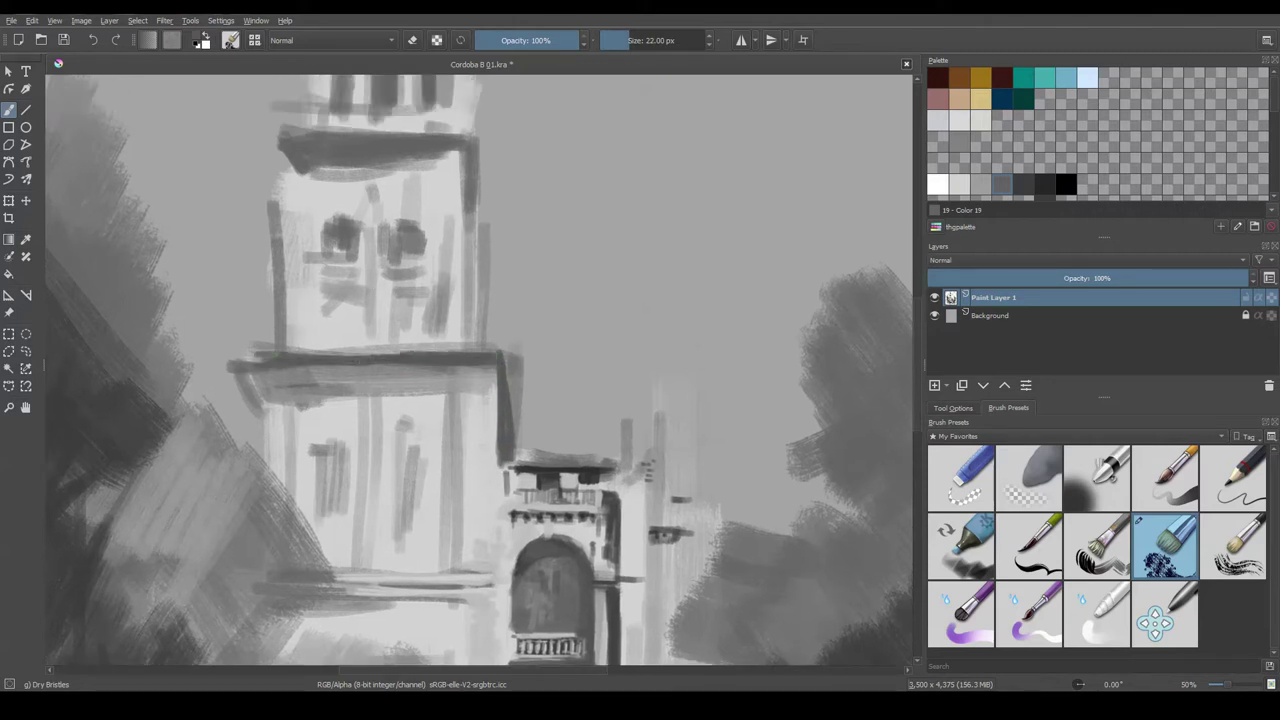
mouse_move(276, 354)
left_mouse_down()
mouse_move(232, 357)
mouse_move(506, 356)
left_mouse_up()
key("bracketright")
key("bracketright")
key("bracketright")
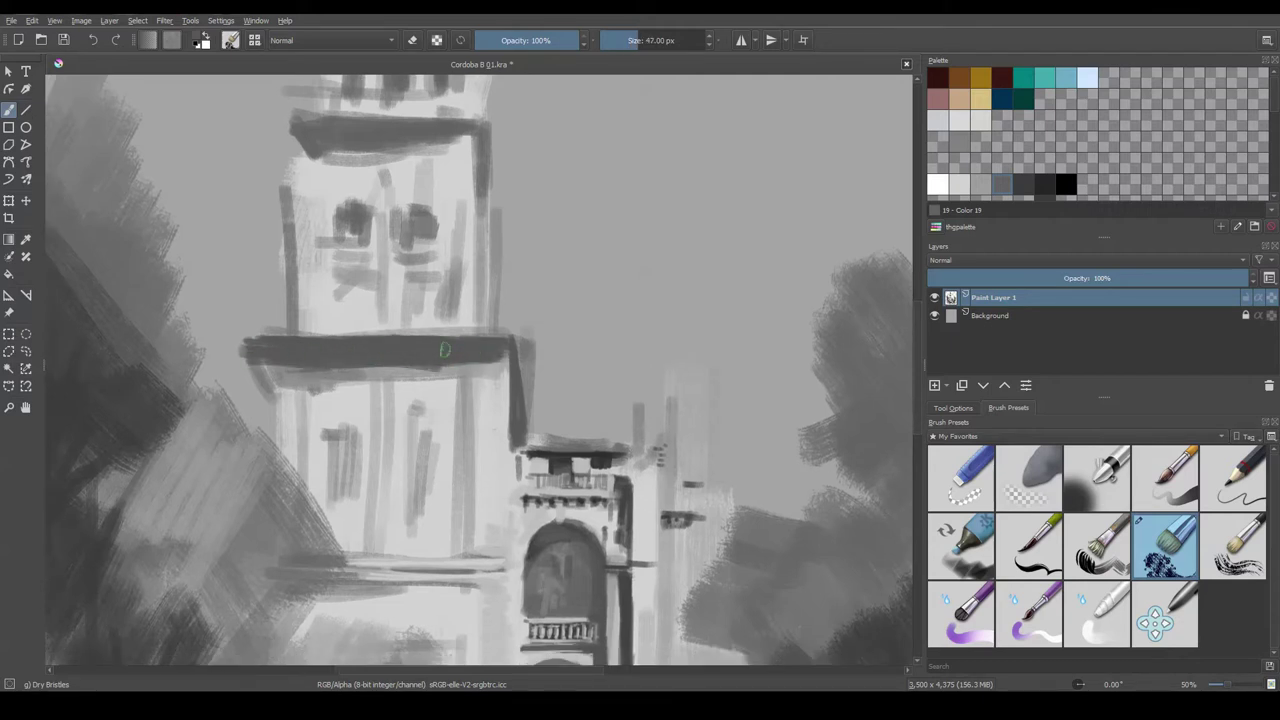
left_click_drag(286, 374, 465, 374)
scroll(440, 360, "down", 1)
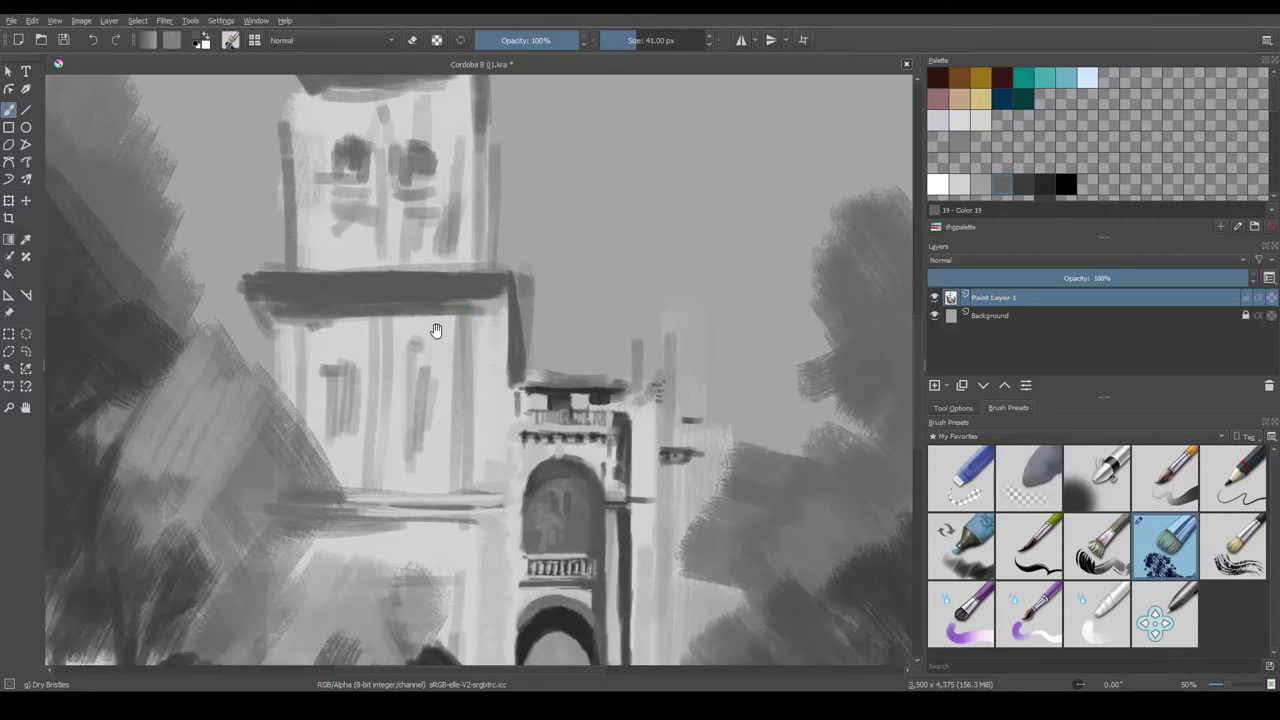
- Paint light grey strokes under the ledge and light verticals on the tower wall
key("bracketleft")
left_click(457, 337, "ctrl")
mouse_move(446, 330)
left_mouse_down()
mouse_move(330, 337)
mouse_move(306, 323)
mouse_move(284, 348)
mouse_move(394, 348)
mouse_move(354, 342)
left_mouse_up()
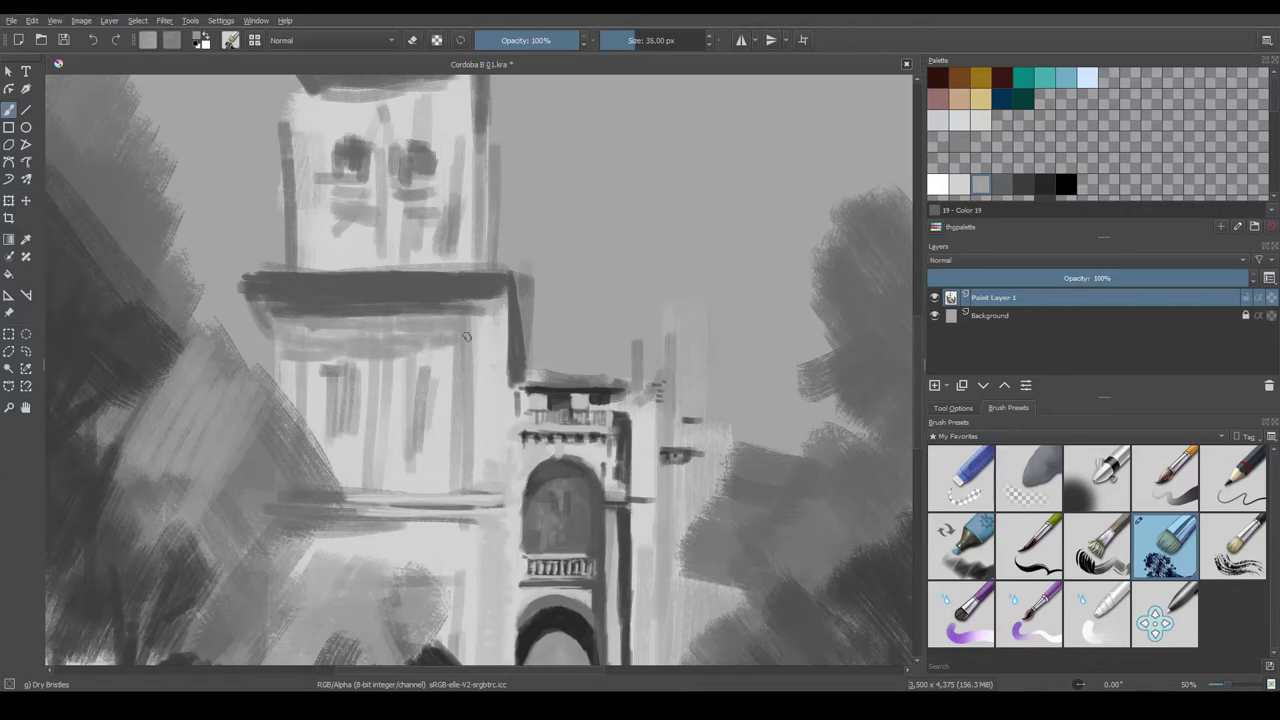
key("bracketleft")
key("bracketleft")
left_click_drag(475, 318, 467, 441)
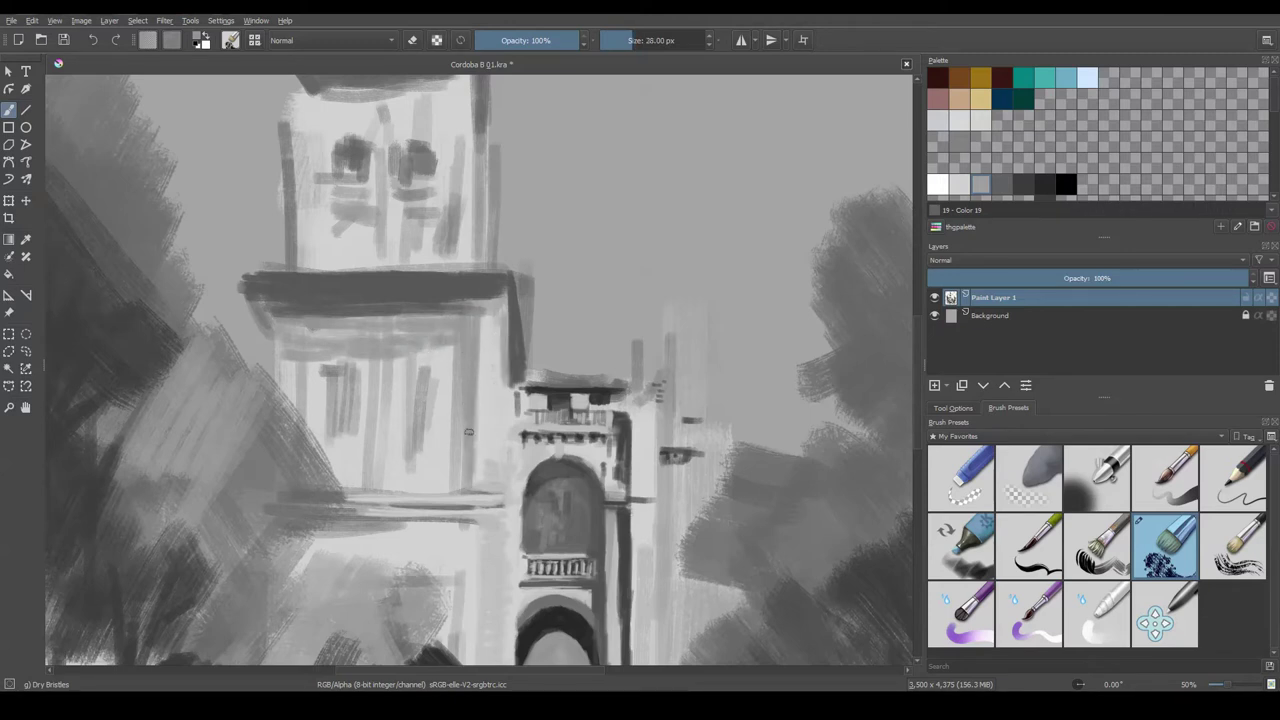
left_click_drag(434, 348, 441, 486)
scroll(466, 330, "down", 1)
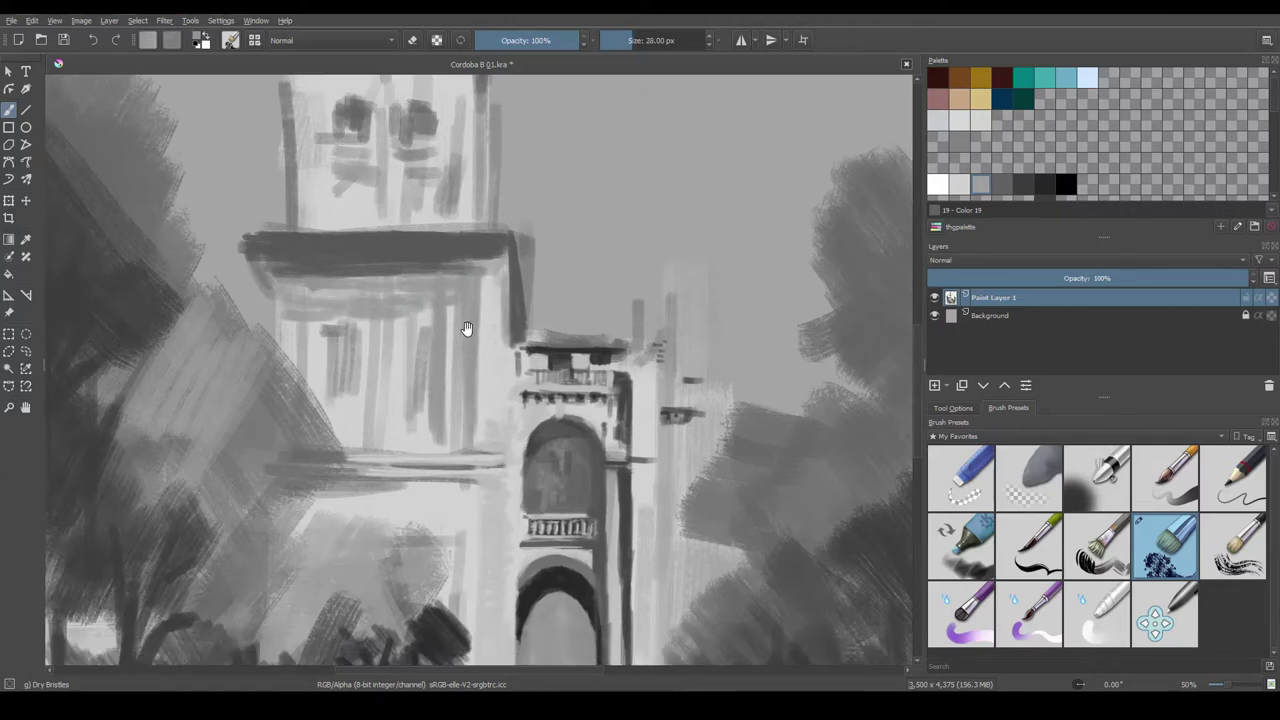
left_click_drag(472, 362, 474, 446)
- Block in dark vertical window recesses on the tower's lower storey
left_click_drag(370, 318, 367, 436)
left_click_drag(362, 320, 355, 412)
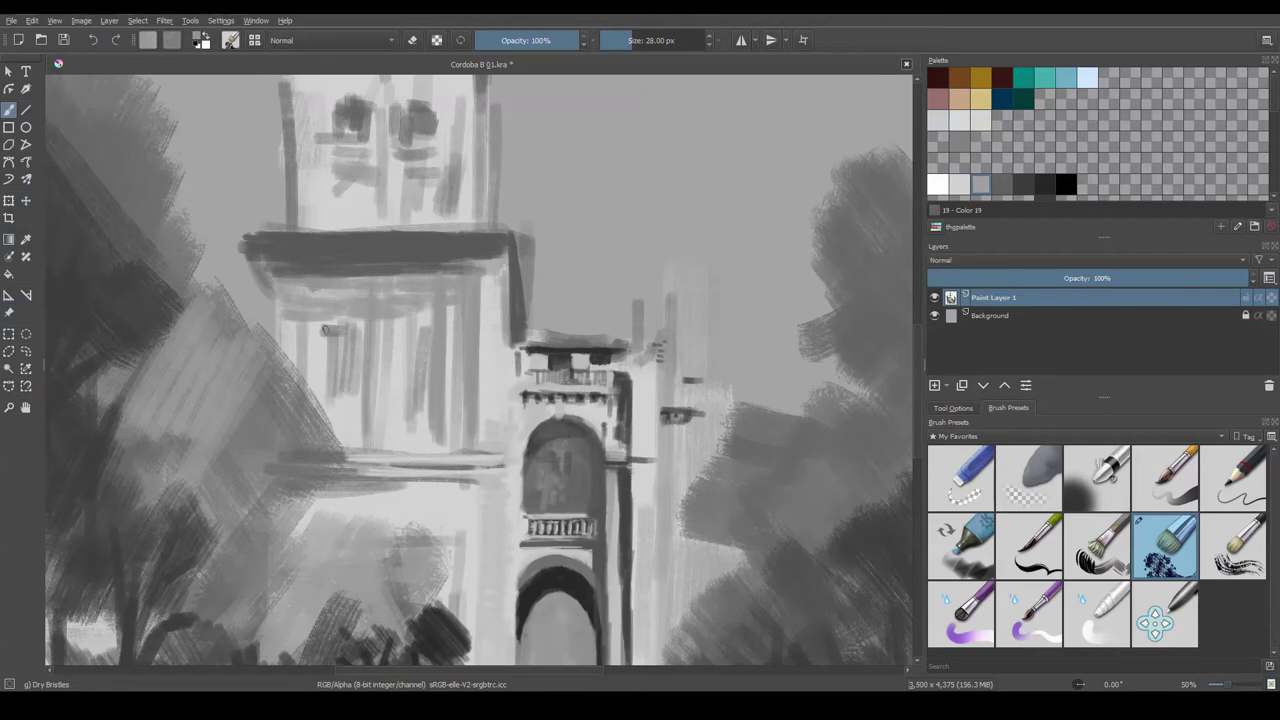
mouse_move(322, 334)
left_mouse_down()
mouse_move(320, 402)
mouse_move(348, 418)
left_mouse_up()
mouse_move(402, 328)
left_mouse_down()
mouse_move(405, 412)
mouse_move(422, 416)
left_mouse_up()
left_click_drag(337, 414, 394, 441)
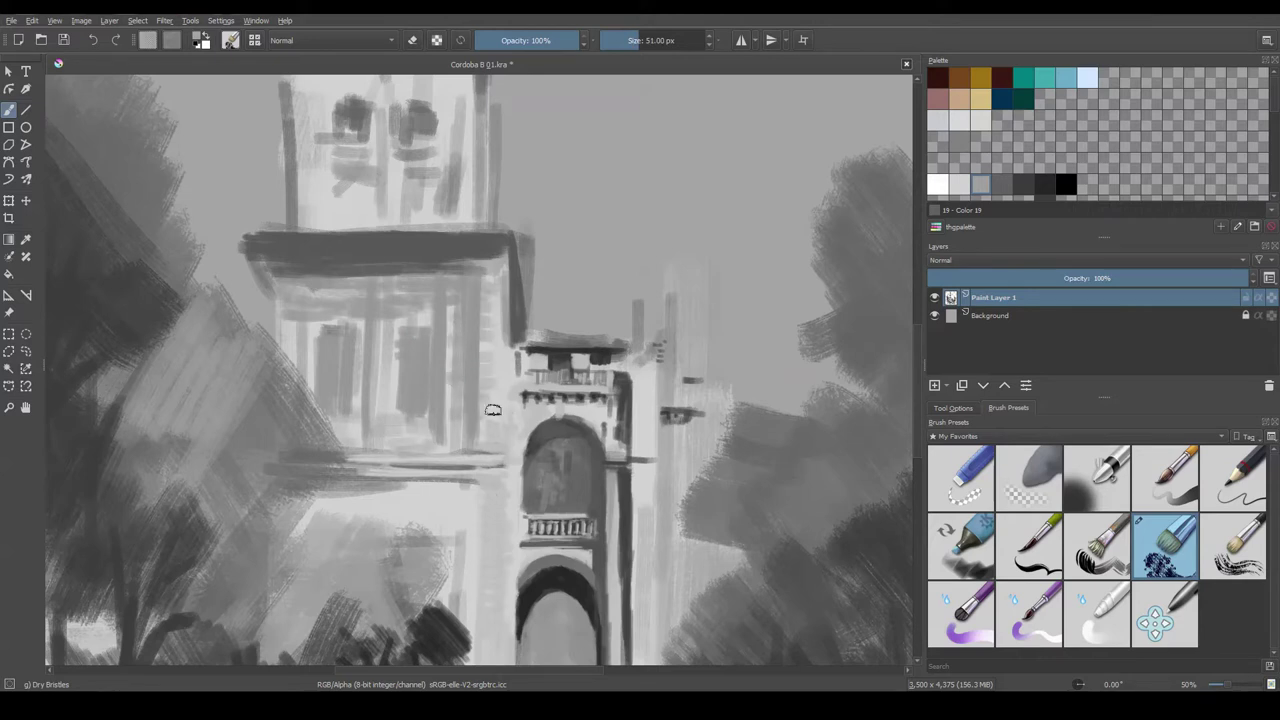
key("bracketleft")
key("bracketleft")
key("bracketleft")
- Highlight the dark ledge with light strokes using a 20 px brush, and deepen the window recesses
left_click_drag(297, 264, 470, 264)
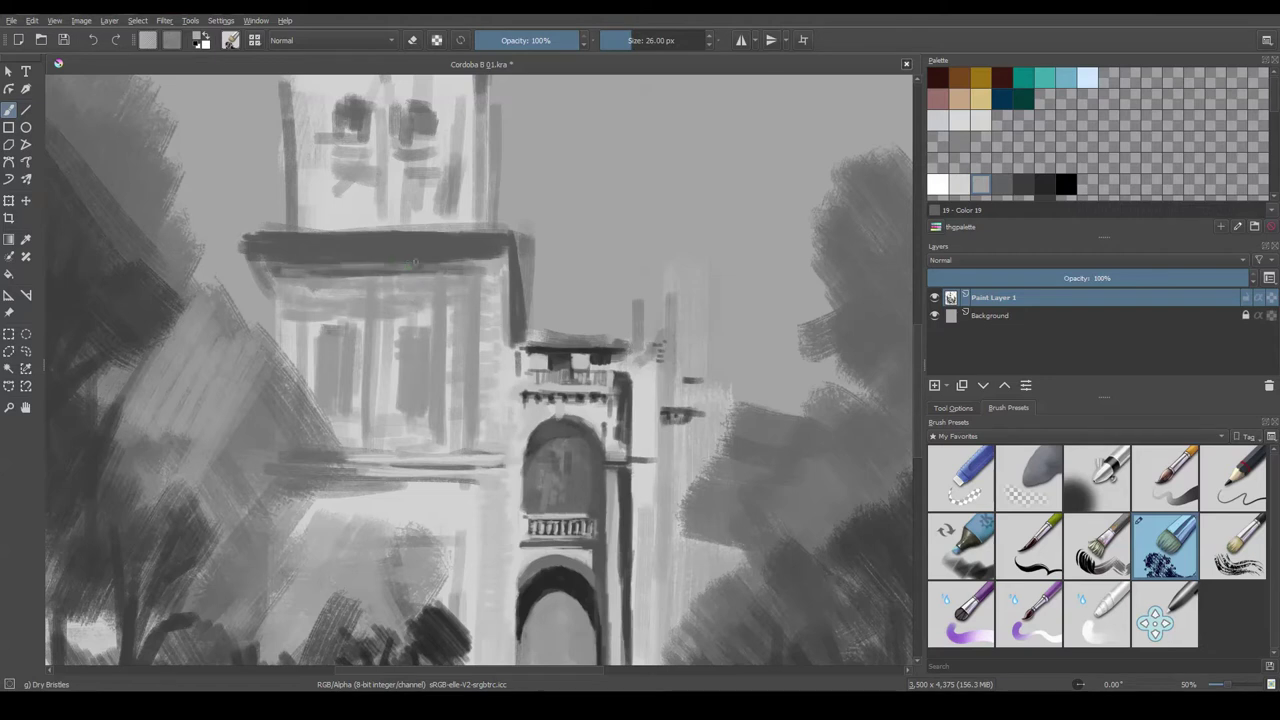
key("bracketleft")
left_click_drag(266, 248, 460, 248)
left_click_drag(292, 256, 498, 246)
left_click_drag(388, 340, 406, 288)
left_click_drag(418, 370, 412, 278)
left_click_drag(364, 314, 364, 282)
left_click_drag(386, 350, 388, 246)
left_click(425, 422, "ctrl")
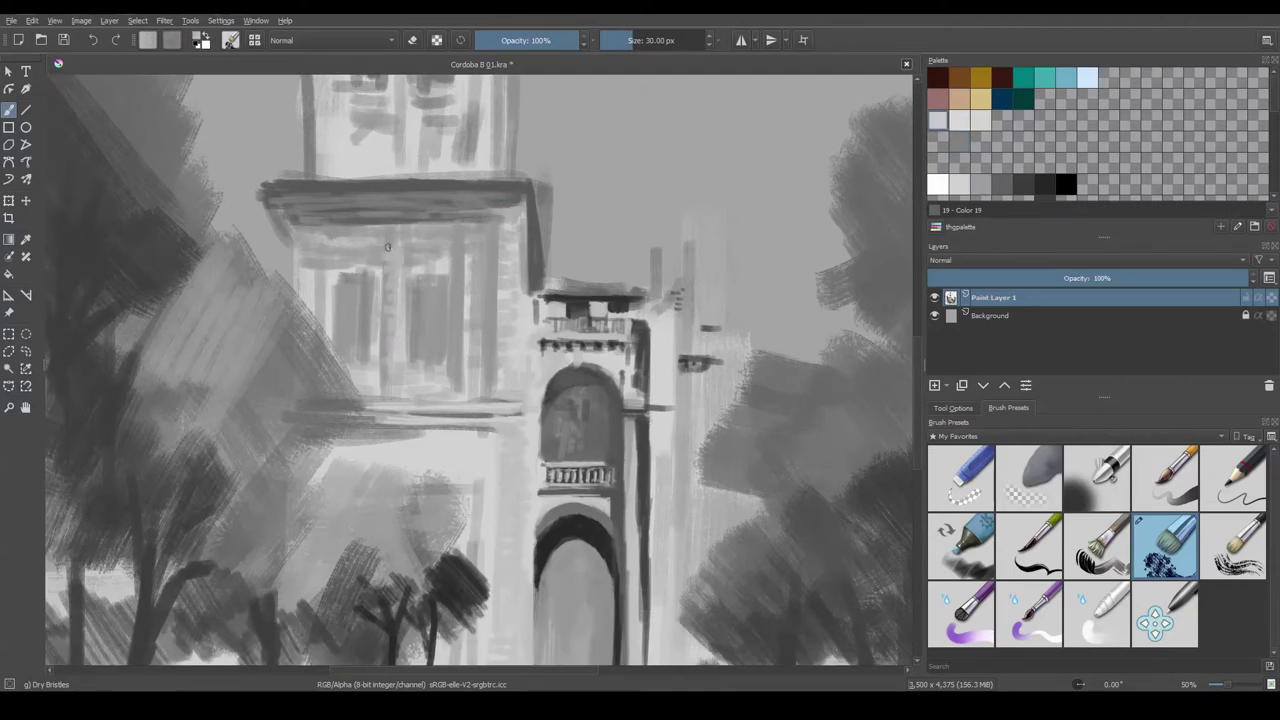
key("bracketleft")
- Frame the window tops with light 16 px strokes and brighten the right-hand window
left_click(401, 303, "ctrl")
key("bracketleft")
key("bracketleft")
key("bracketleft")
left_click_drag(412, 282, 448, 281)
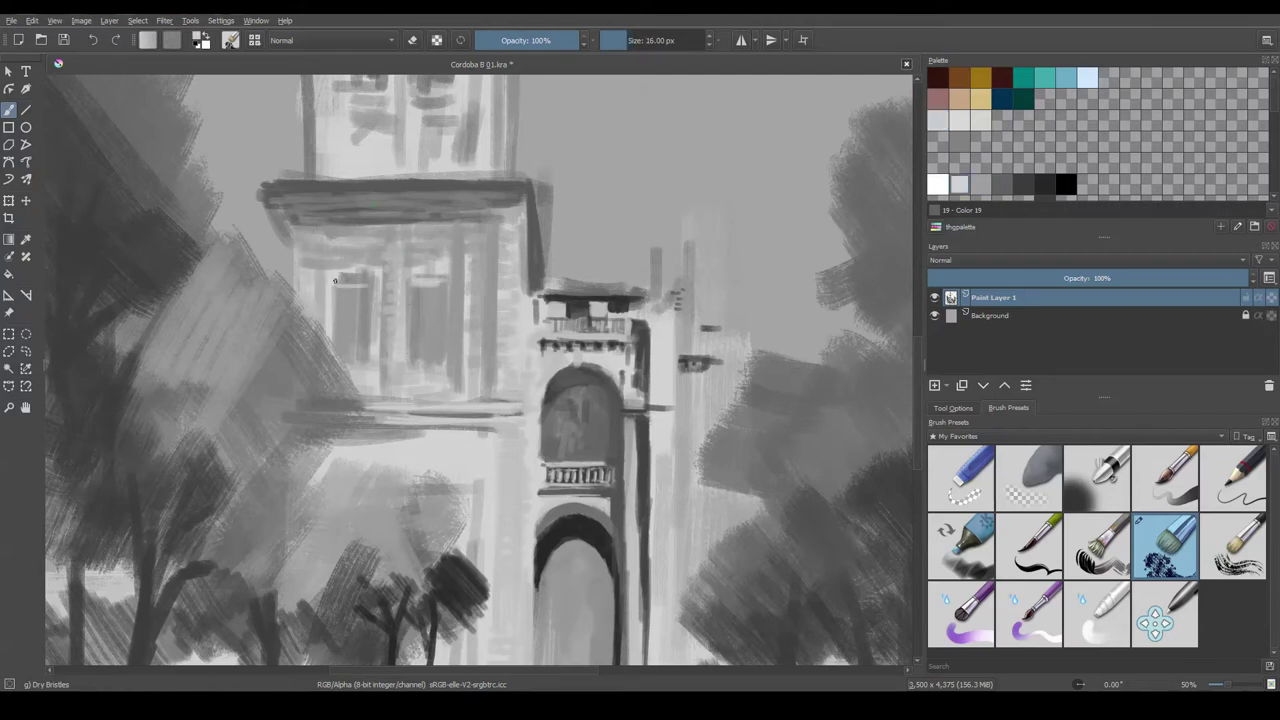
mouse_move(332, 280)
left_mouse_down()
mouse_move(365, 283)
mouse_move(350, 300)
left_mouse_up()
mouse_move(440, 286)
left_mouse_down()
mouse_move(440, 356)
mouse_move(362, 354)
mouse_move(364, 276)
left_mouse_up()
key("bracketright")
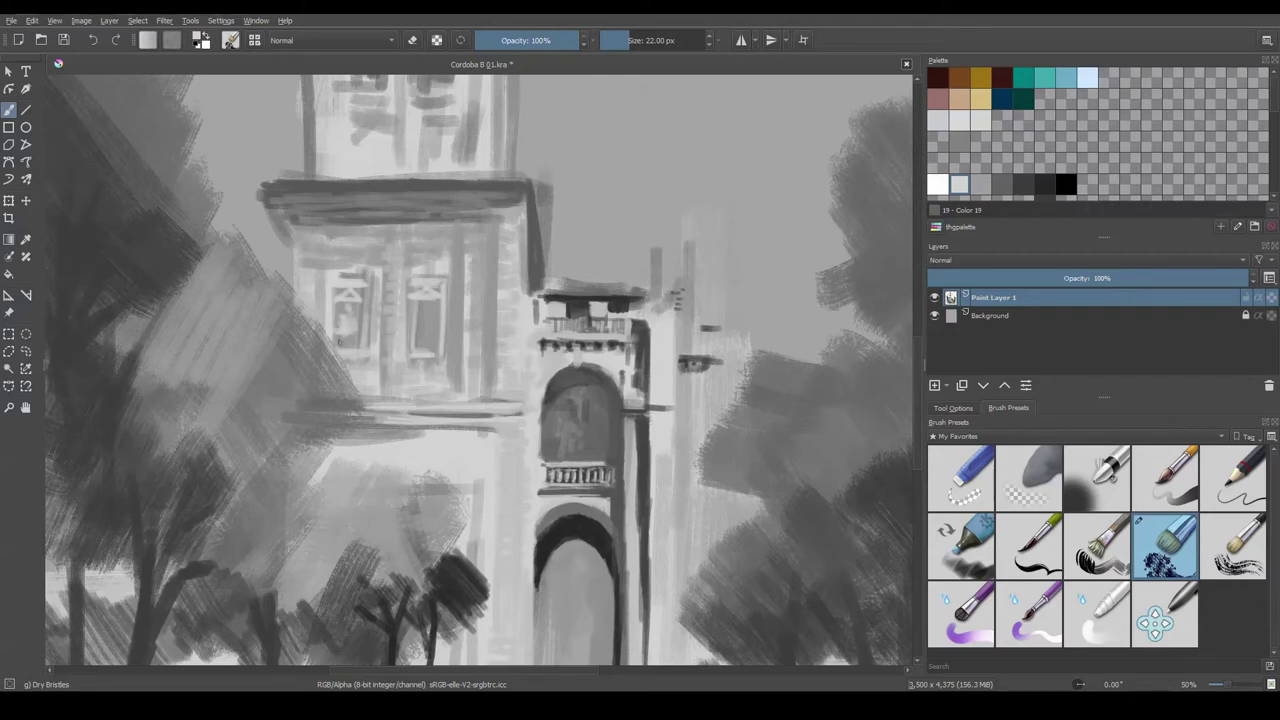
left_click_drag(420, 336, 424, 300)
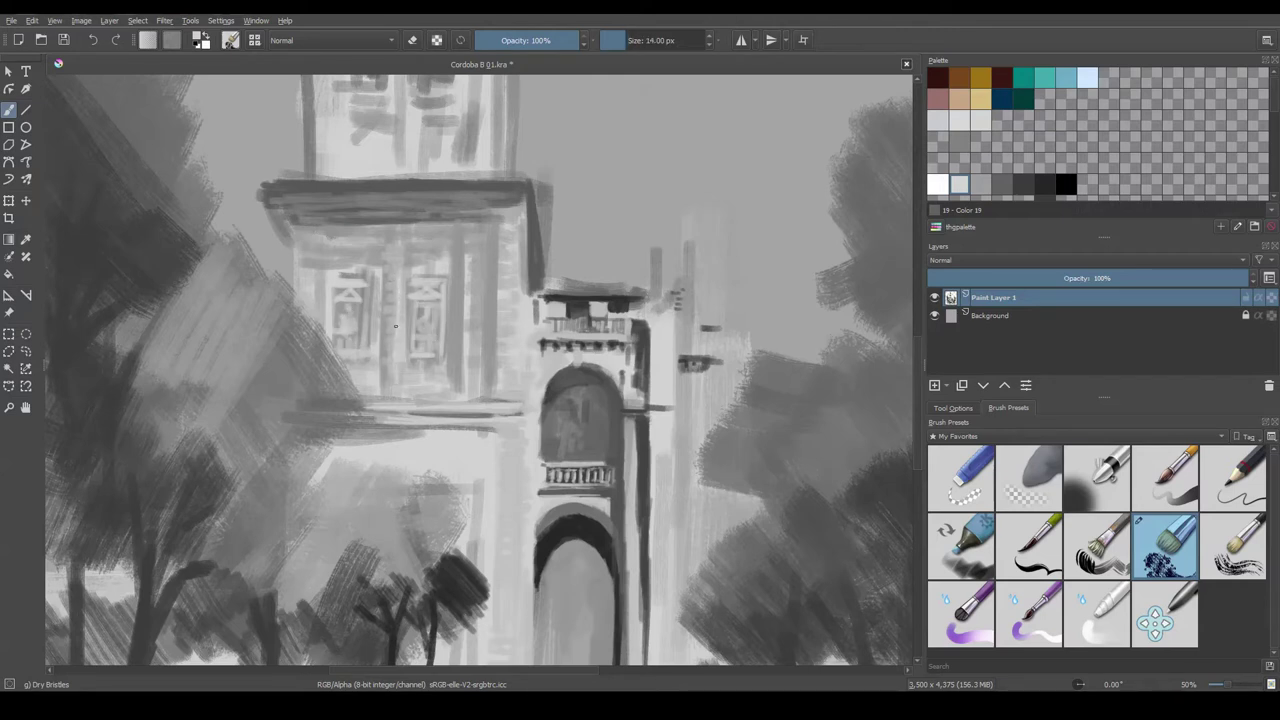
left_click_drag(481, 240, 477, 369)
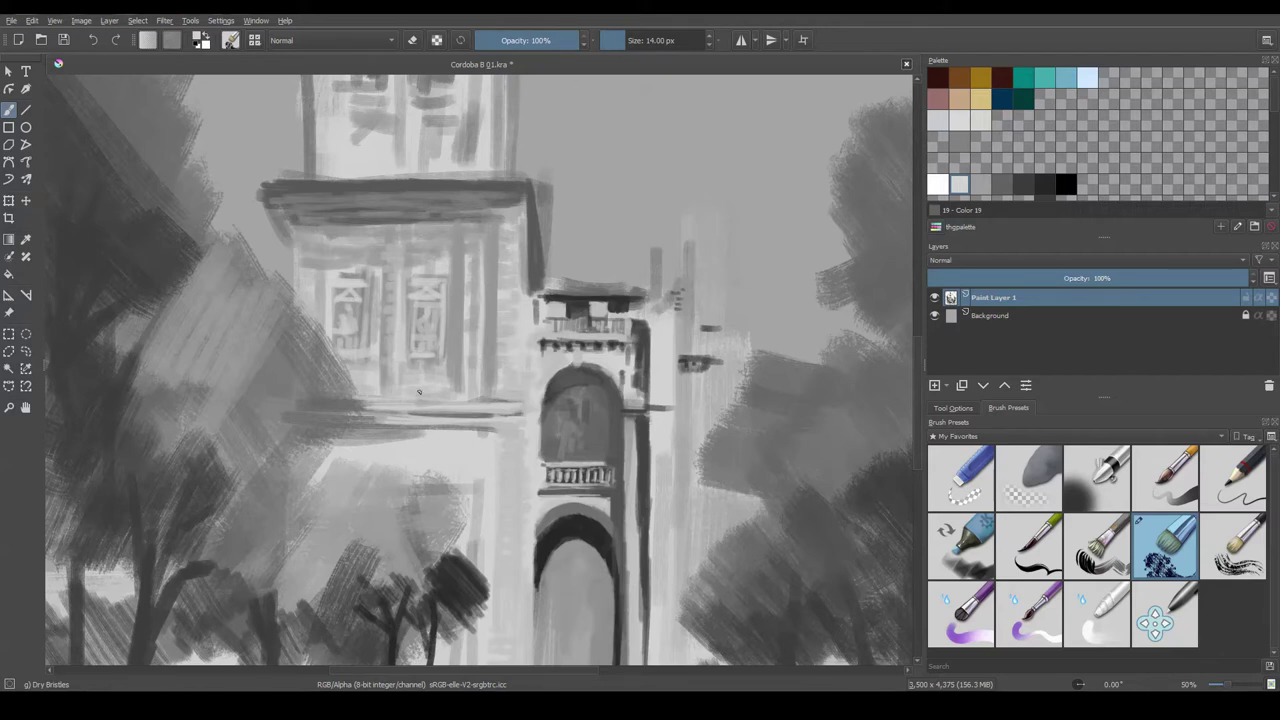
- Shift the view around the tower and set a 13 px brush with a darker grey
left_click_drag(440, 400, 496, 402, "shift")
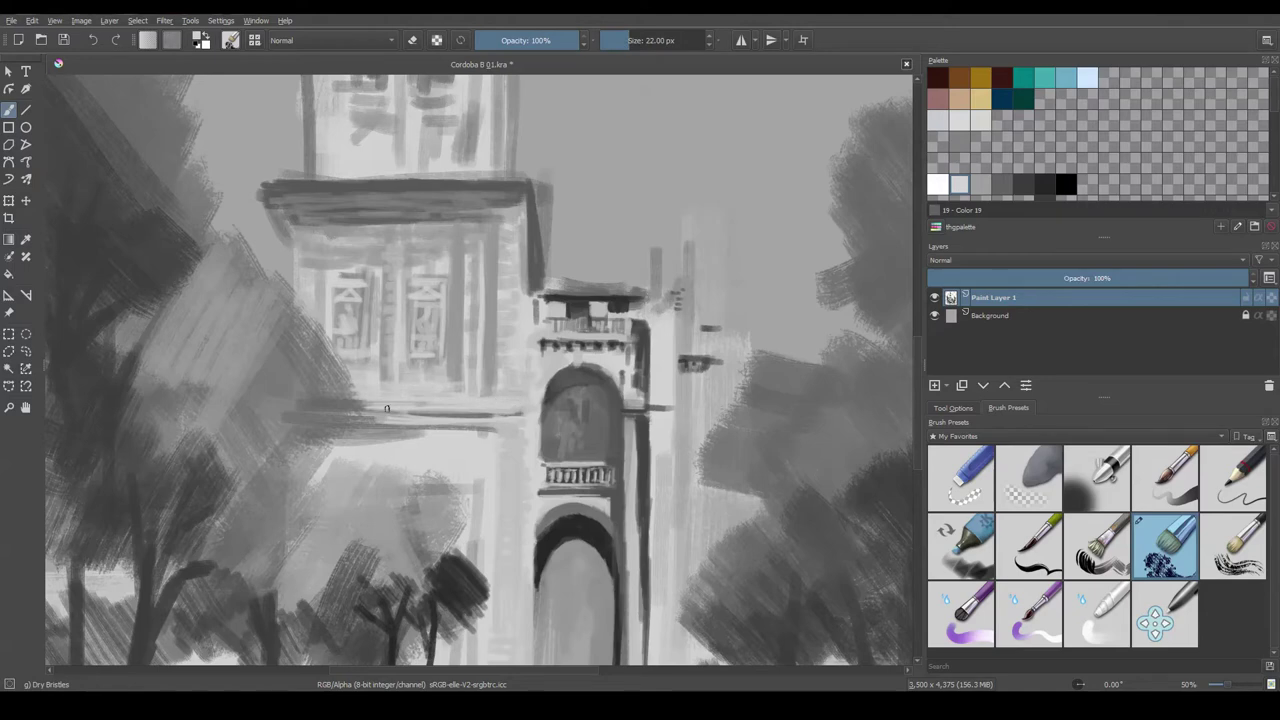
left_click_drag(387, 408, 371, 376)
left_click_drag(480, 400, 456, 324)
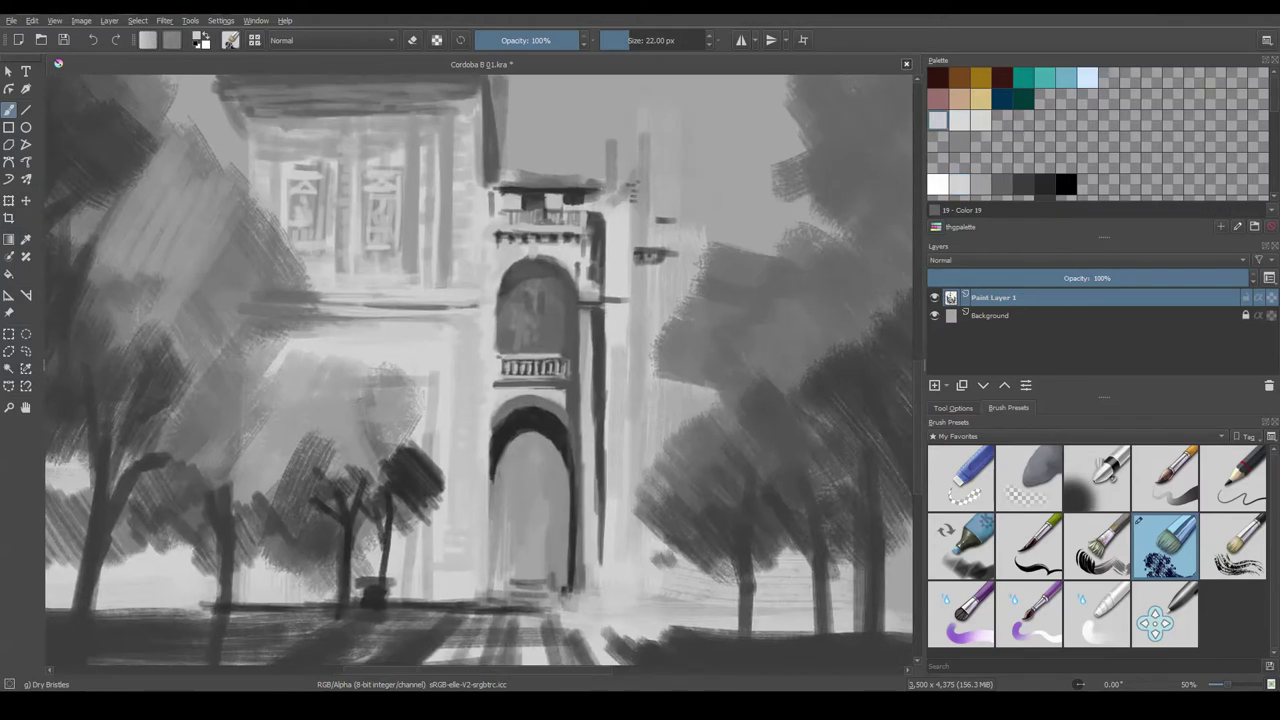
left_click(447, 386, "ctrl")
scroll(431, 395, "up", 5)
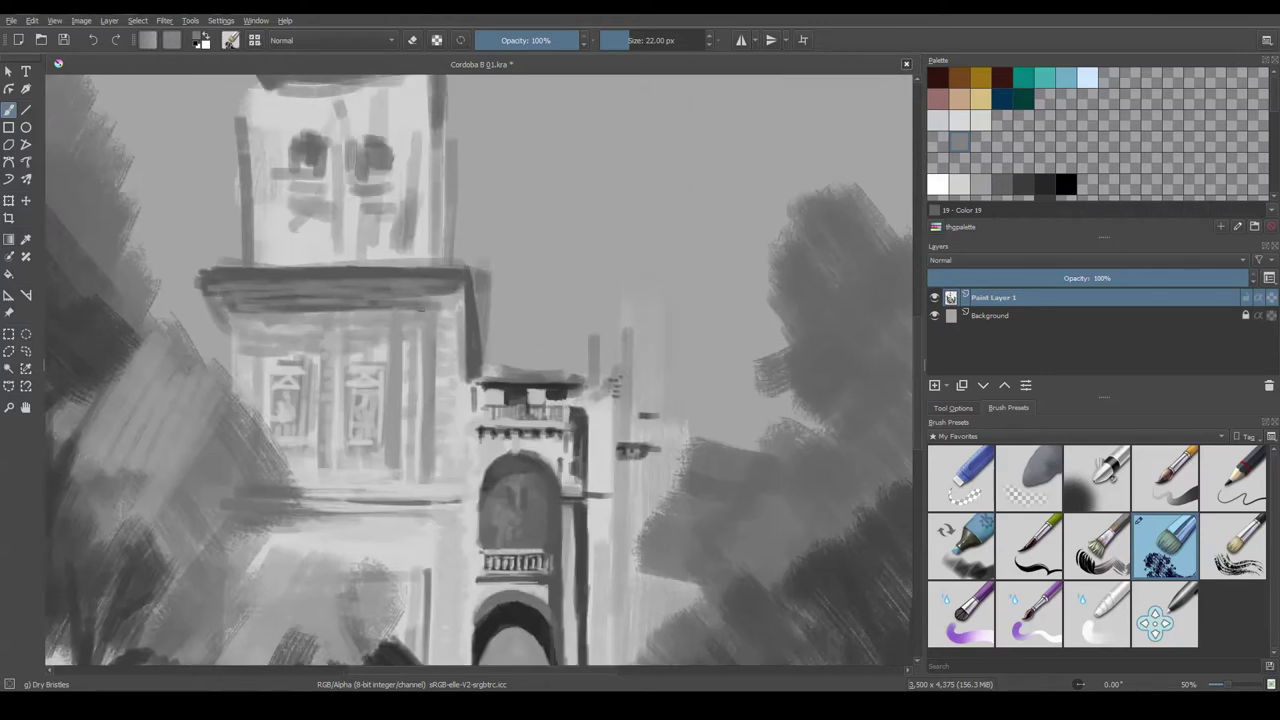
left_click_drag(390, 400, 399, 394)
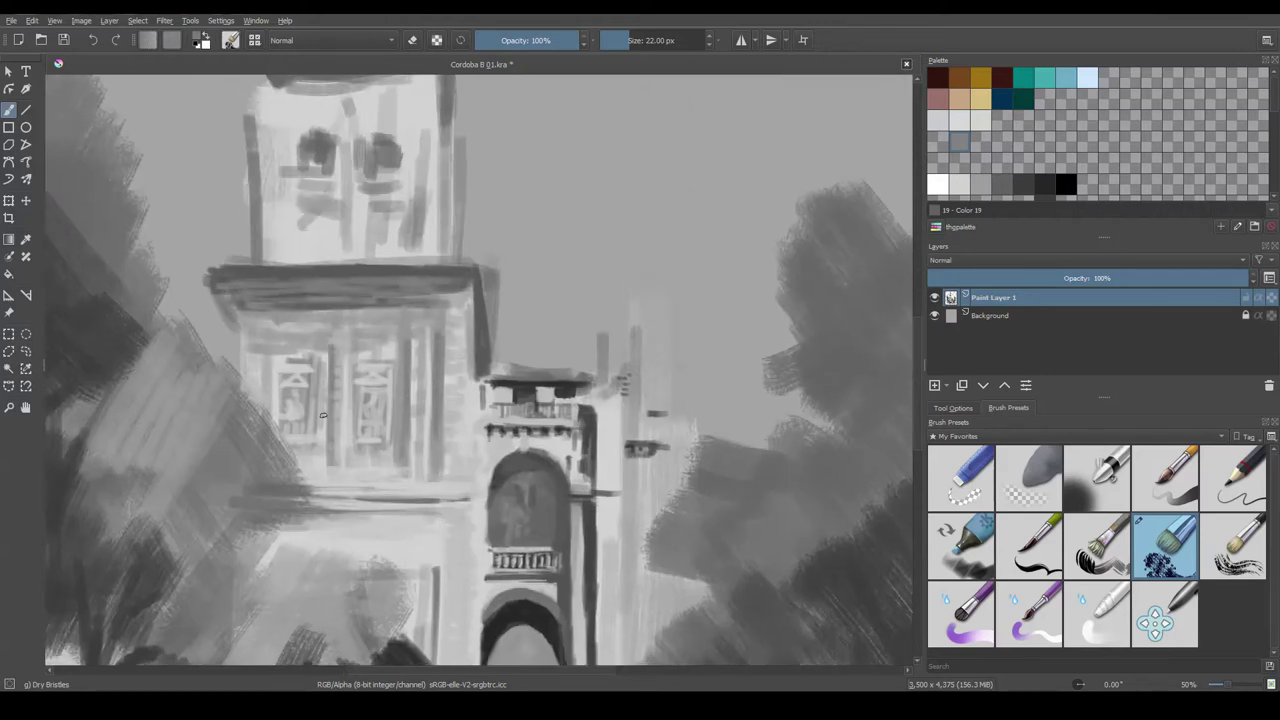
key("bracketleft")
key("bracketleft")
key("bracketleft")
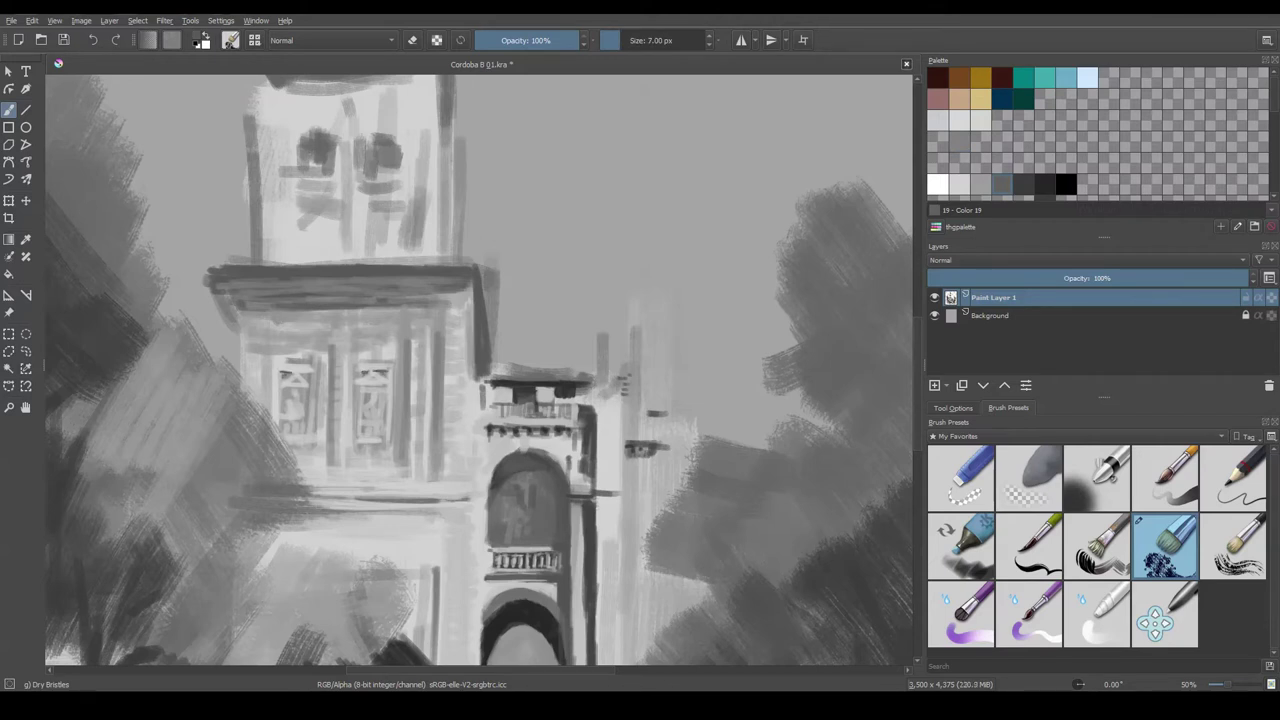
left_click_drag(364, 394, 368, 360)
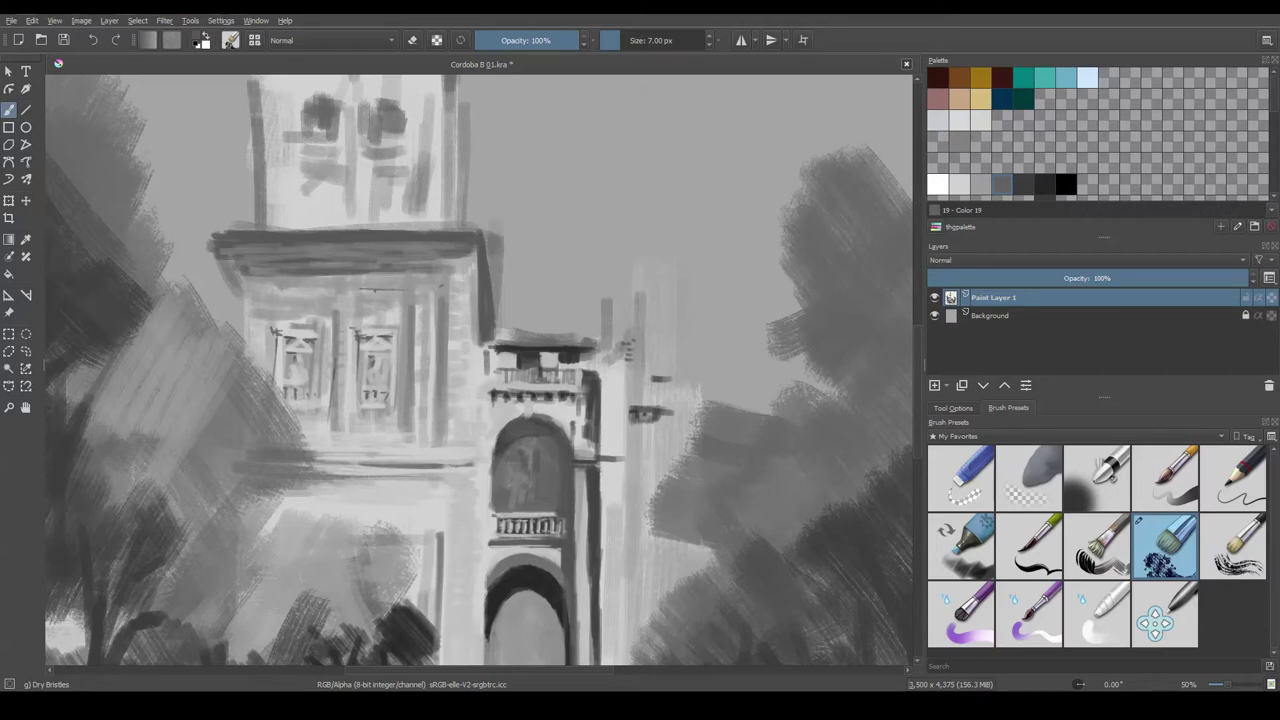
left_click_drag(278, 293, 288, 331)
key("bracketright")
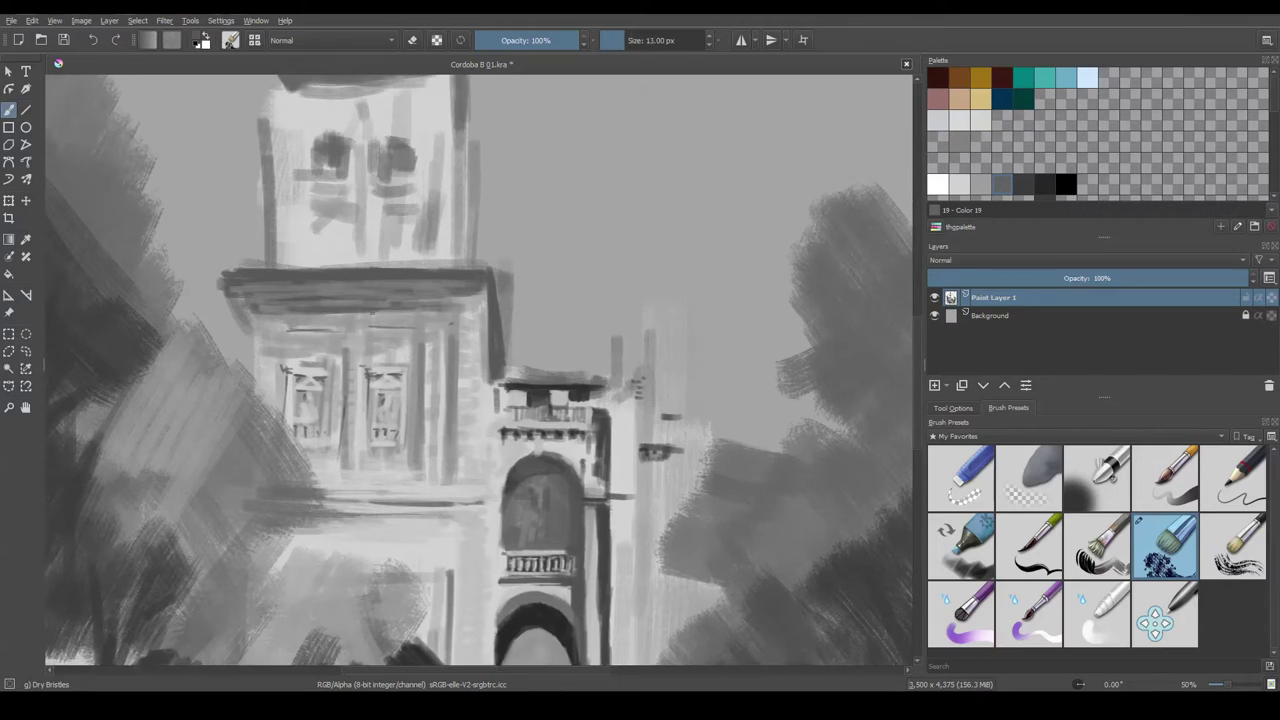
left_click(488, 345, "ctrl")
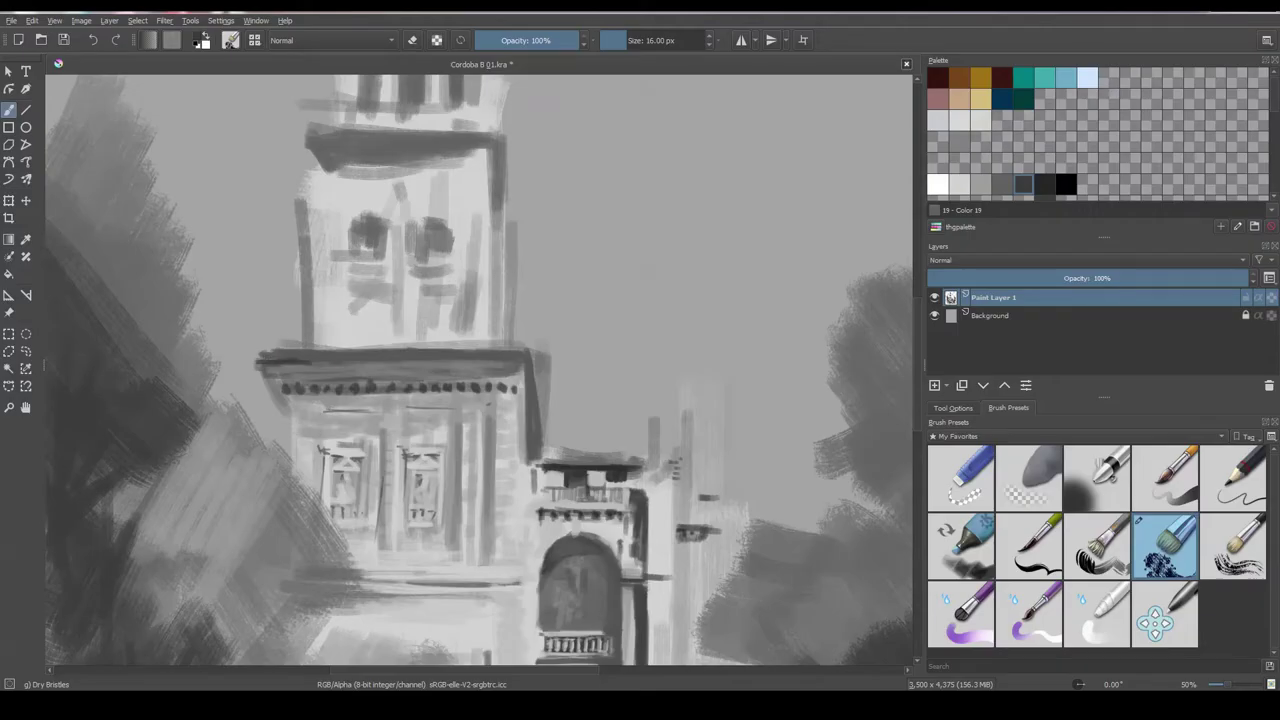
- Paint dark lines along the cornice and the building's edge
left_click_drag(316, 364, 514, 364)
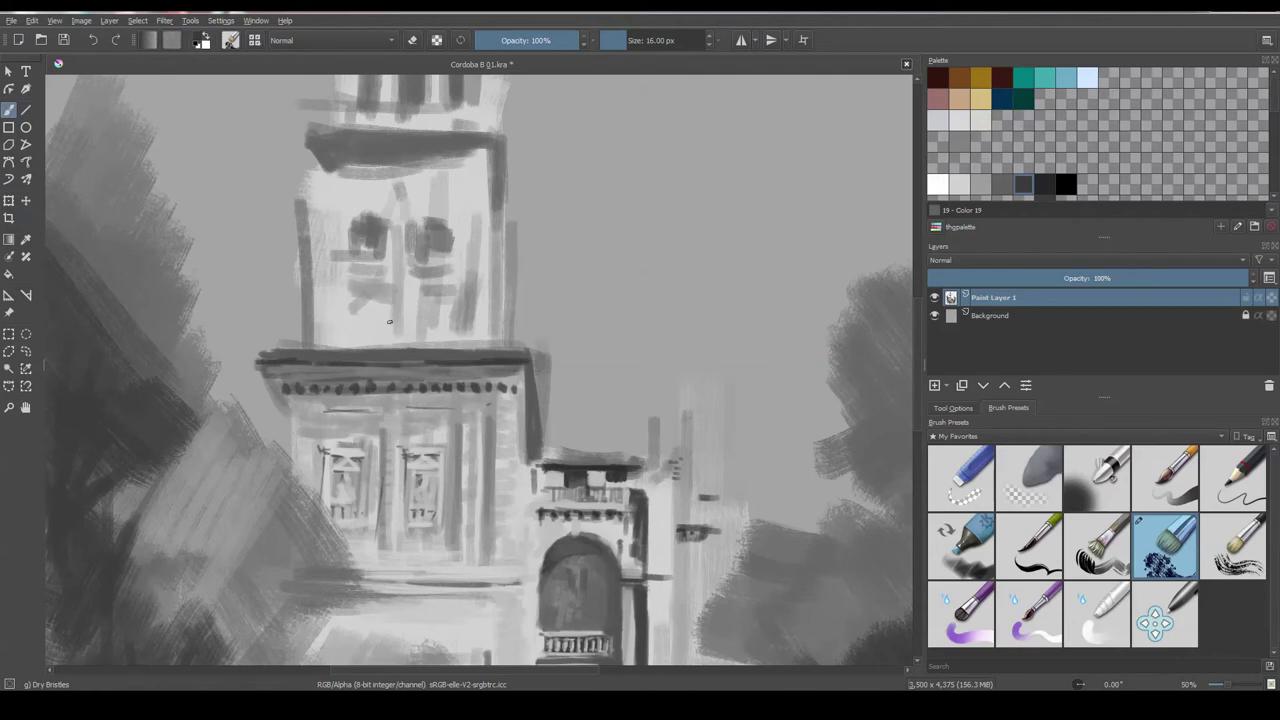
scroll(395, 325, "down", 2)
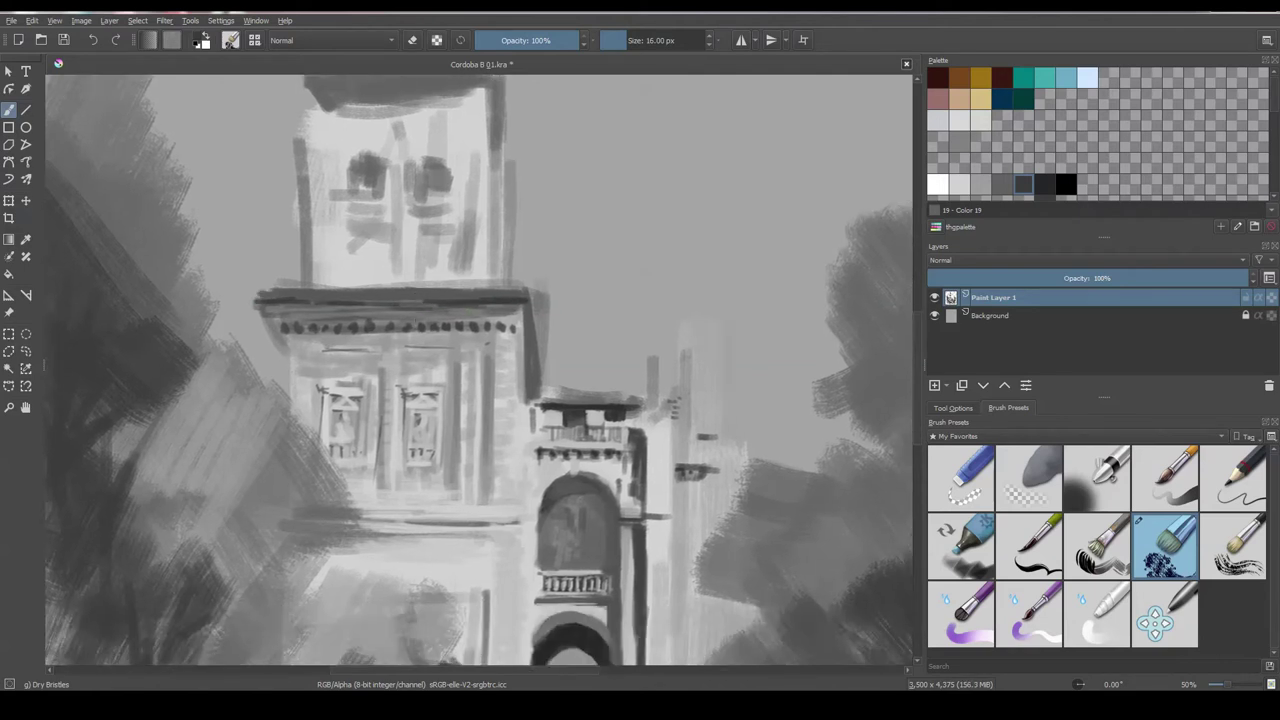
left_click_drag(301, 362, 299, 347)
mouse_move(459, 346)
left_mouse_down()
mouse_move(458, 386)
mouse_move(485, 400)
left_mouse_up()
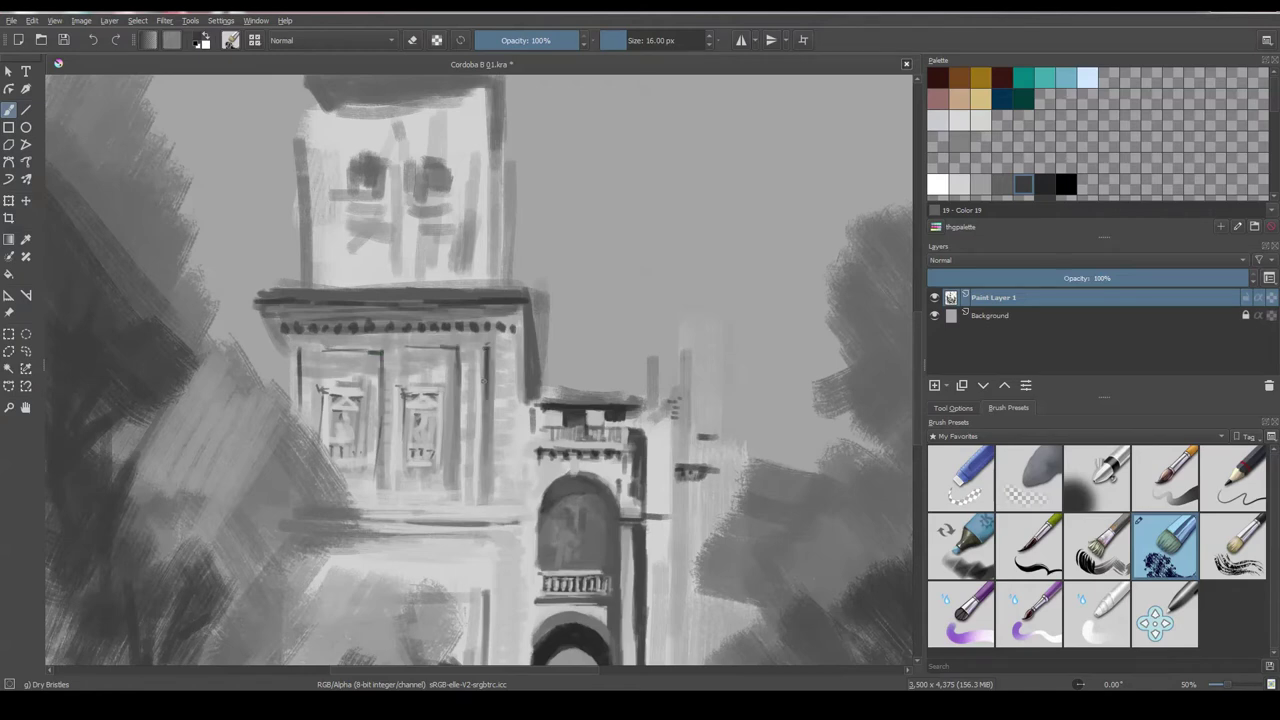
scroll(459, 349, "down", 3)
scroll(485, 372, "up", 3)
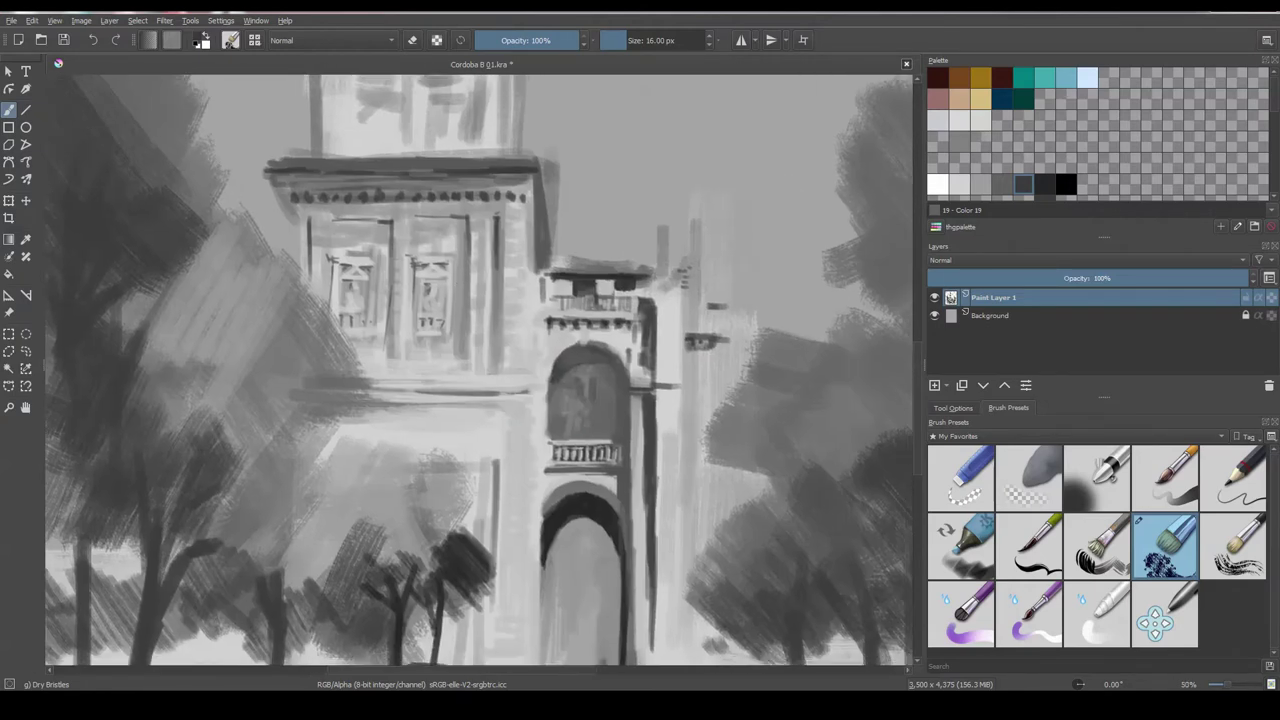
- Paint two dark horizontal moulding lines below the windows, with short vertical strokes beneath
left_click_drag(366, 407, 490, 408)
left_click_drag(378, 409, 530, 405)
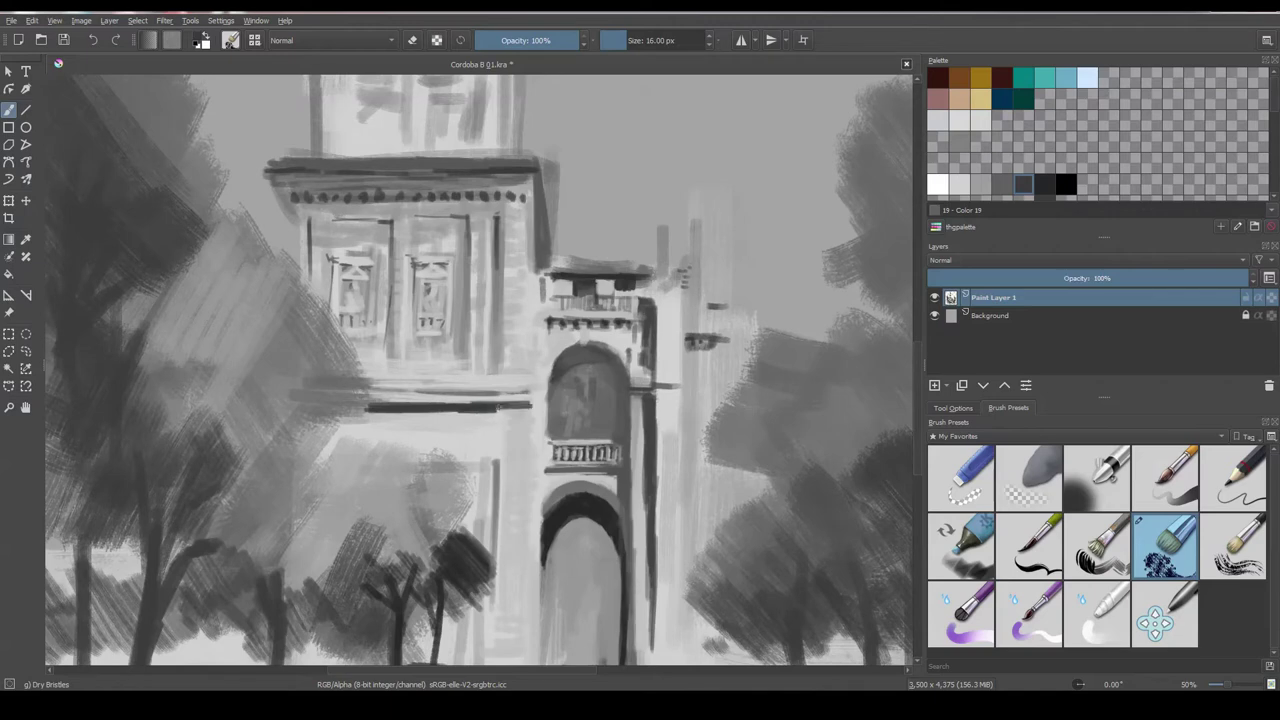
left_click_drag(460, 425, 456, 413)
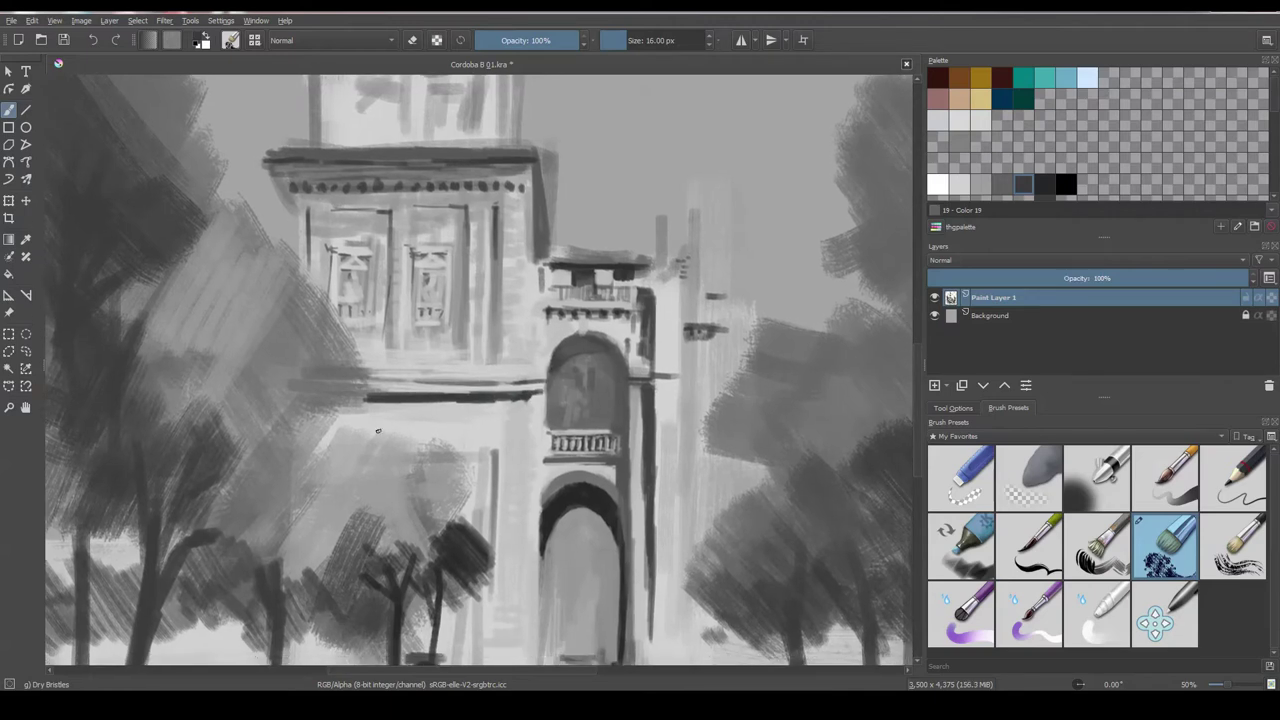
mouse_move(366, 429)
left_mouse_down()
mouse_move(463, 427)
mouse_move(460, 484)
left_mouse_up()
left_click_drag(491, 430, 494, 488)
left_click_drag(490, 426, 500, 434)
left_click_drag(480, 380, 466, 480)
- Switch to light grey and add highlights along the cornice
left_click(525, 562, "ctrl")
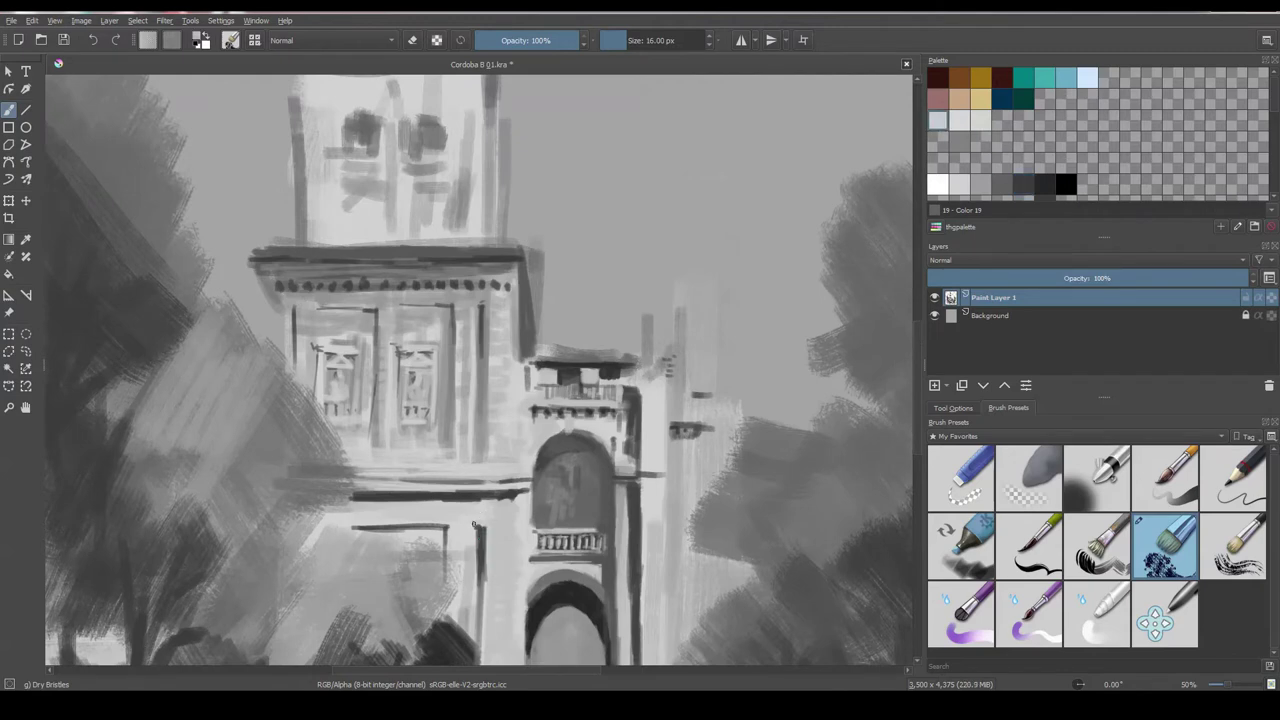
left_click_drag(480, 525, 490, 575)
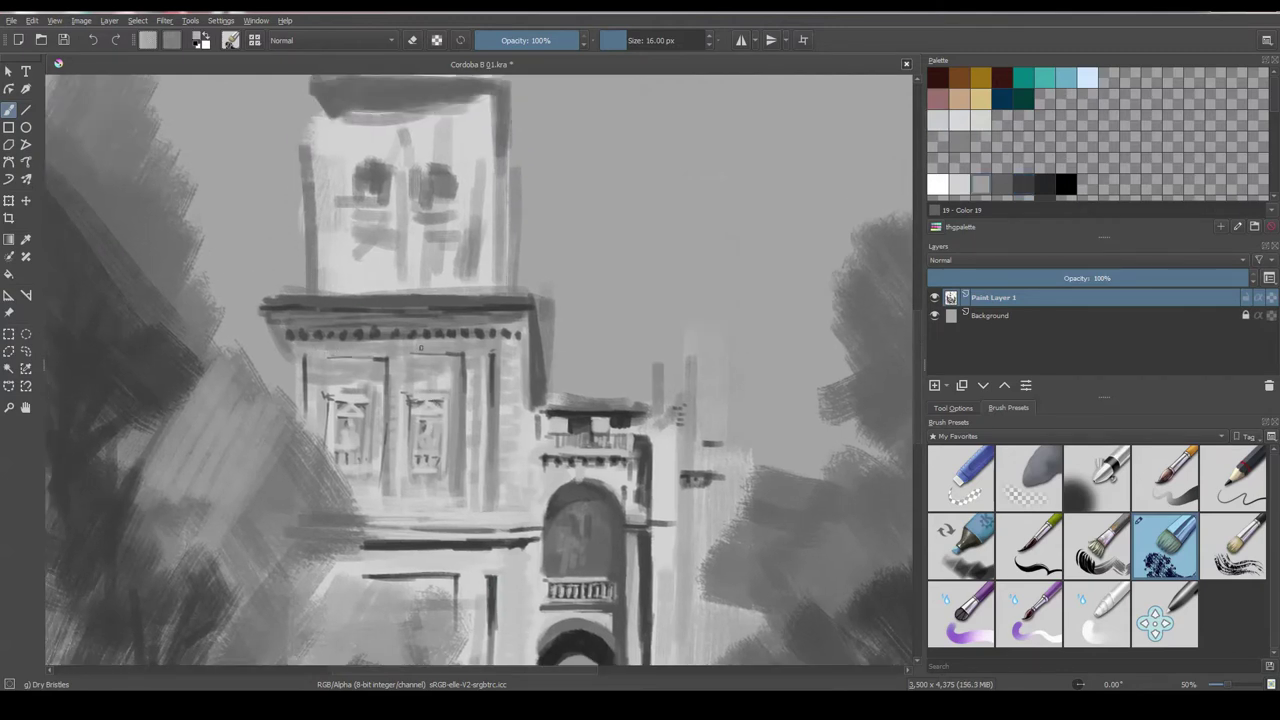
mouse_move(418, 349)
left_mouse_down()
mouse_move(466, 351)
mouse_move(440, 460)
mouse_move(445, 390)
left_mouse_up()
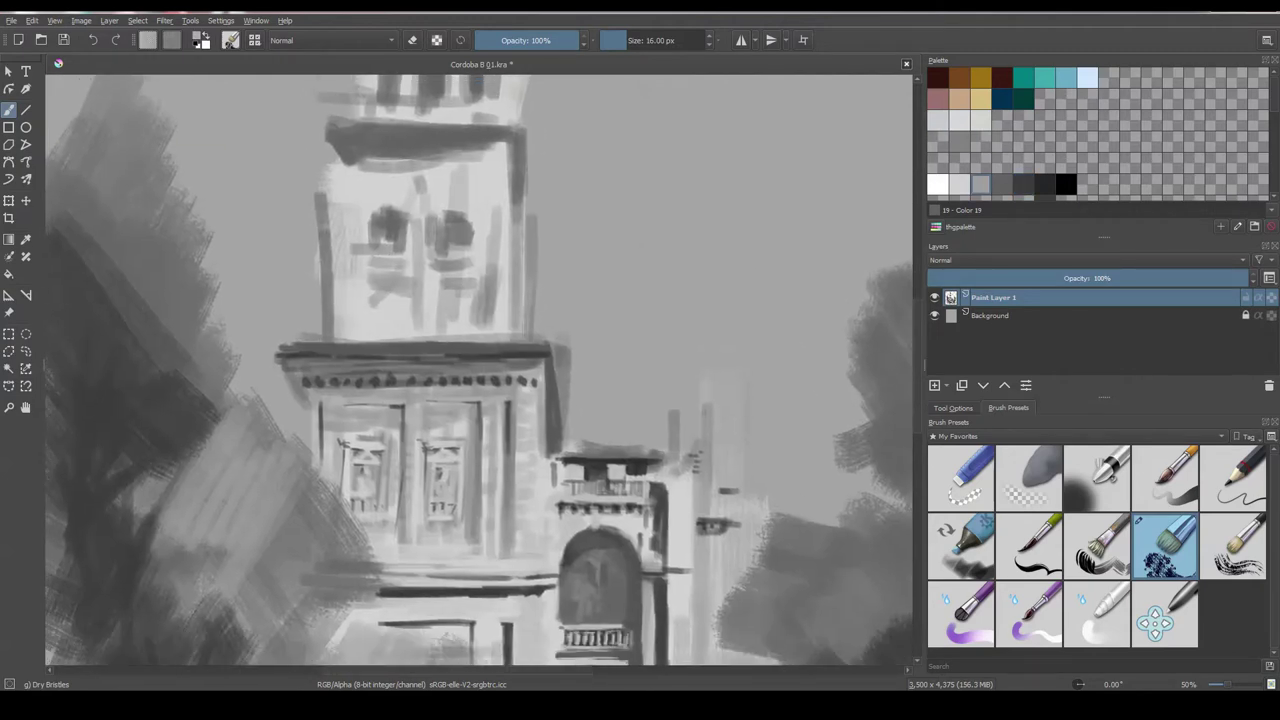
left_click_drag(371, 293, 373, 337)
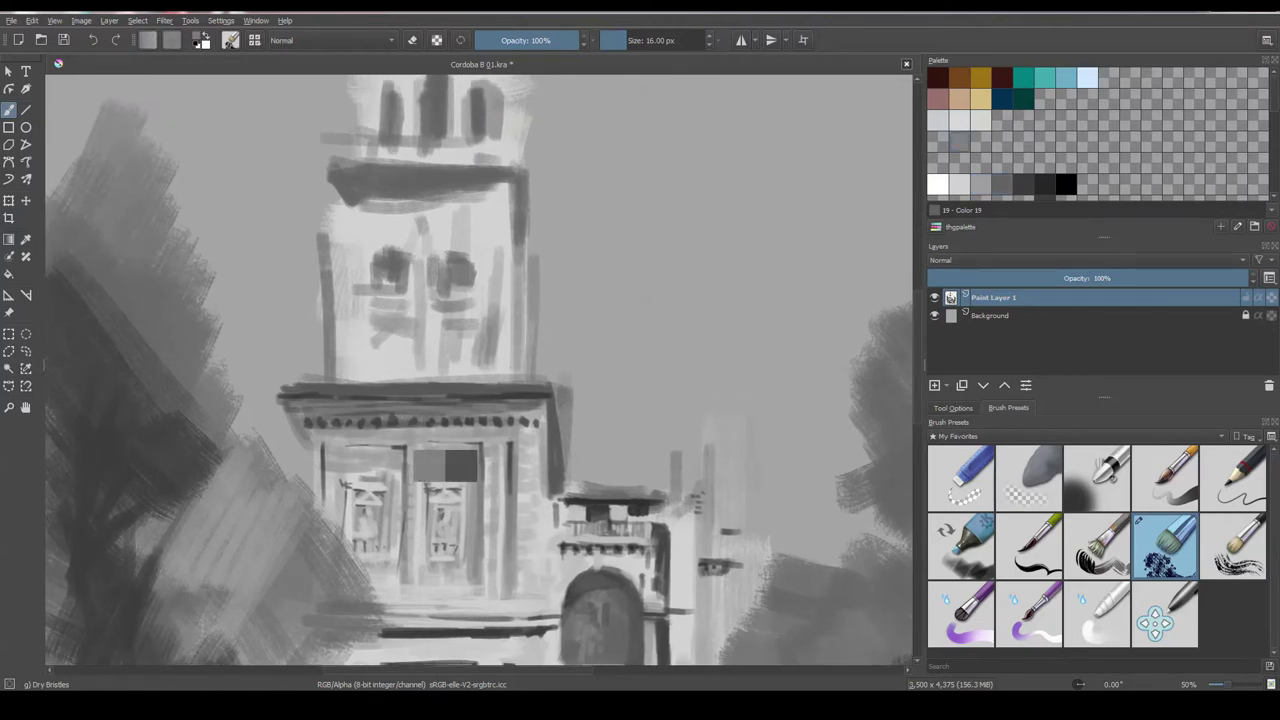
- With a 28 px brush, paint light grey strokes along the cornice top
left_click(445, 466, "ctrl")
key("bracketright")
key("bracketright")
key("bracketright")
left_click_drag(328, 386, 518, 385)
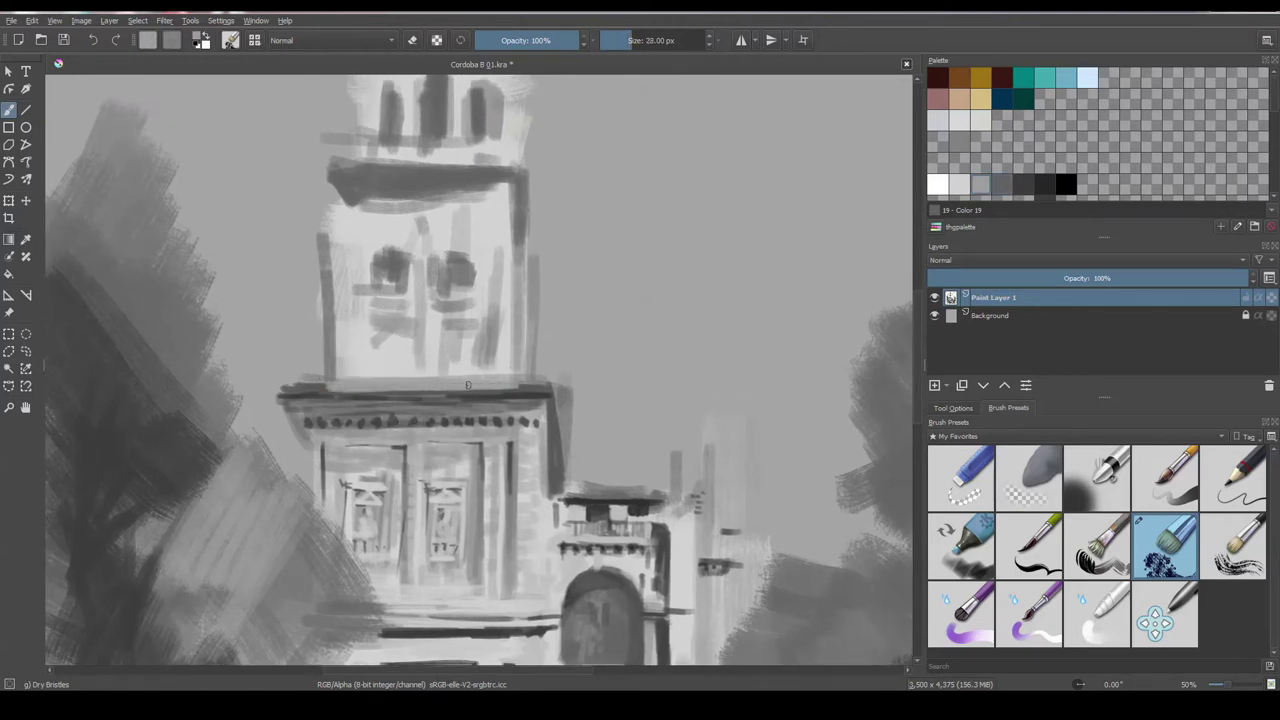
left_click(464, 404, "ctrl")
mouse_move(340, 386)
left_mouse_down()
mouse_move(535, 384)
mouse_move(294, 387)
left_mouse_up()
- Shape the tower body with vertical strokes and block in the windows and lower tower
left_click_drag(316, 337, 326, 380)
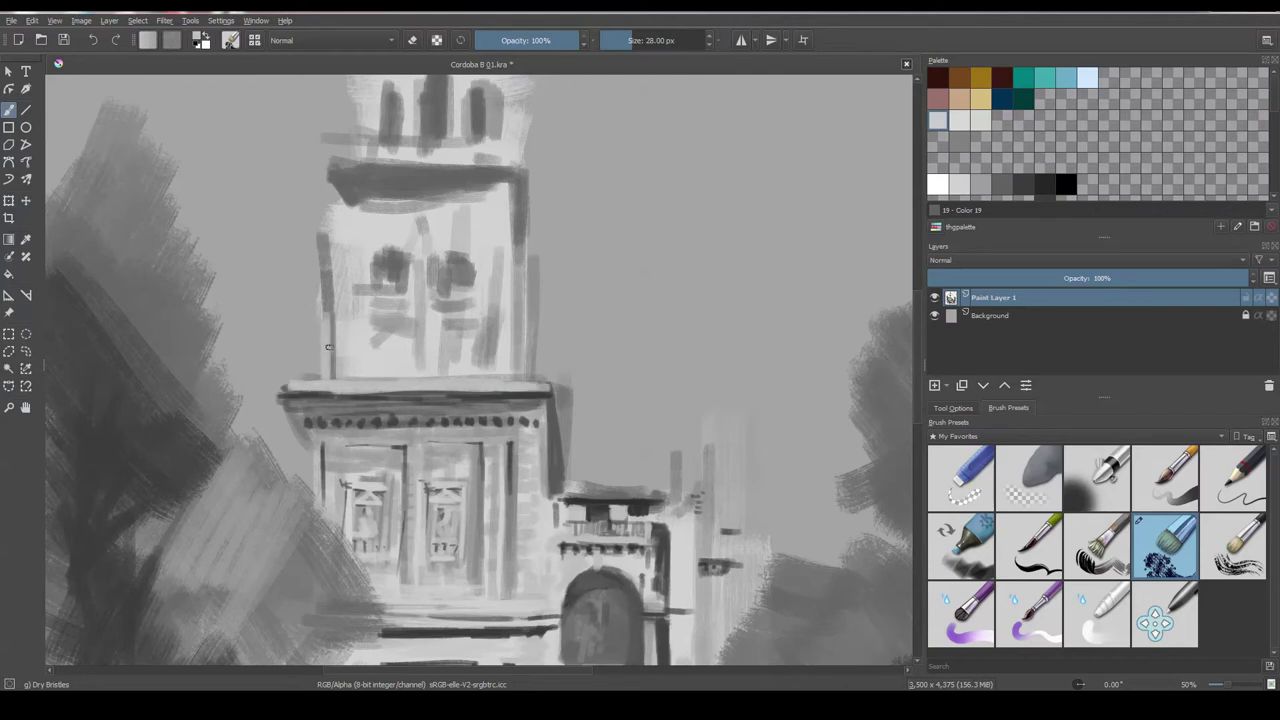
left_click_drag(330, 316, 338, 378)
mouse_move(416, 322)
left_mouse_down()
mouse_move(432, 376)
mouse_move(493, 292)
left_mouse_up()
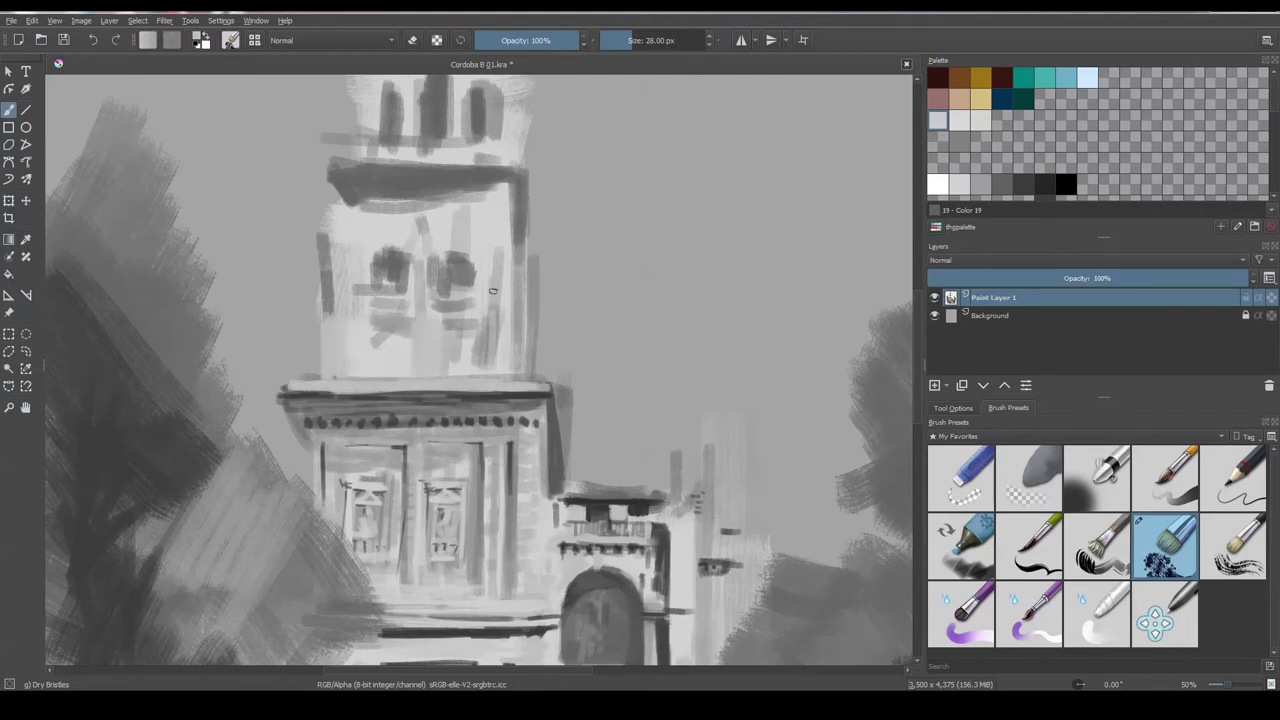
left_click_drag(495, 364, 494, 288)
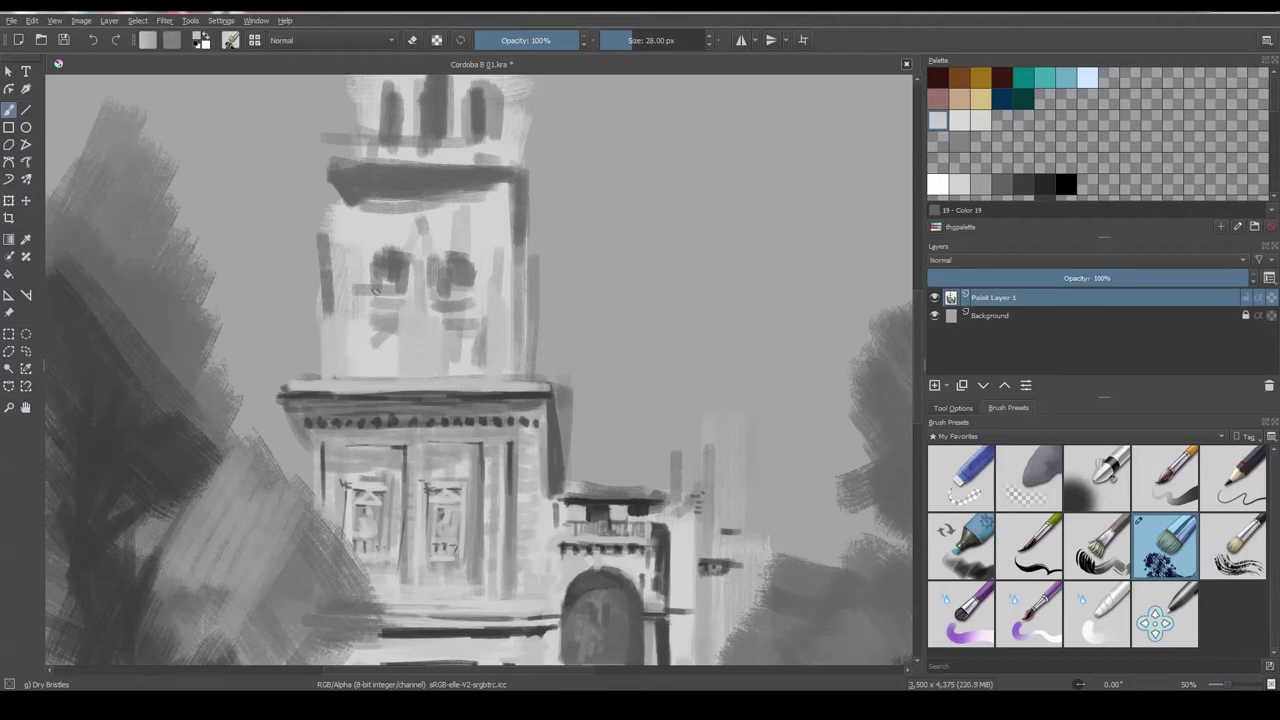
left_click_drag(372, 315, 472, 310)
left_click_drag(354, 366, 482, 372)
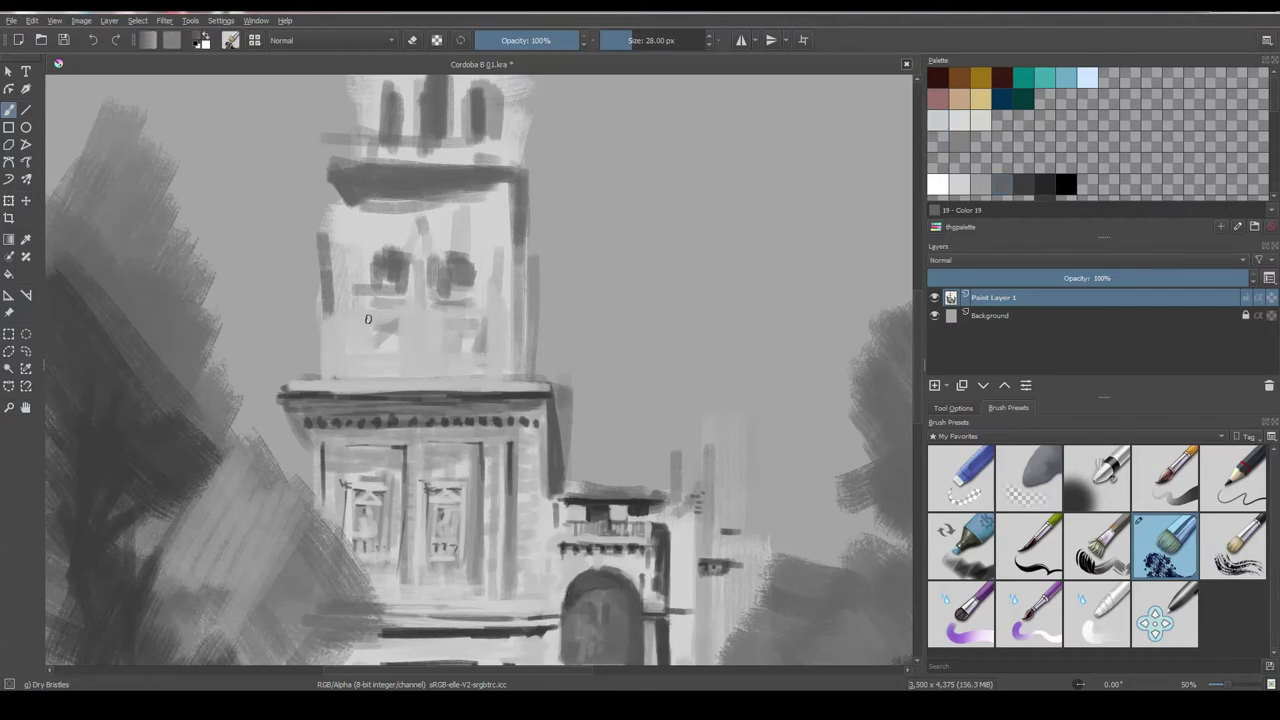
- Darken the two upper windows into solid blocks, undoing the stray cornice stroke
mouse_move(391, 346)
left_mouse_down()
mouse_move(370, 342)
mouse_move(398, 316)
mouse_move(398, 346)
mouse_move(488, 318)
mouse_move(460, 346)
mouse_move(442, 340)
mouse_move(512, 350)
left_mouse_up()
left_click_drag(502, 290, 502, 330)
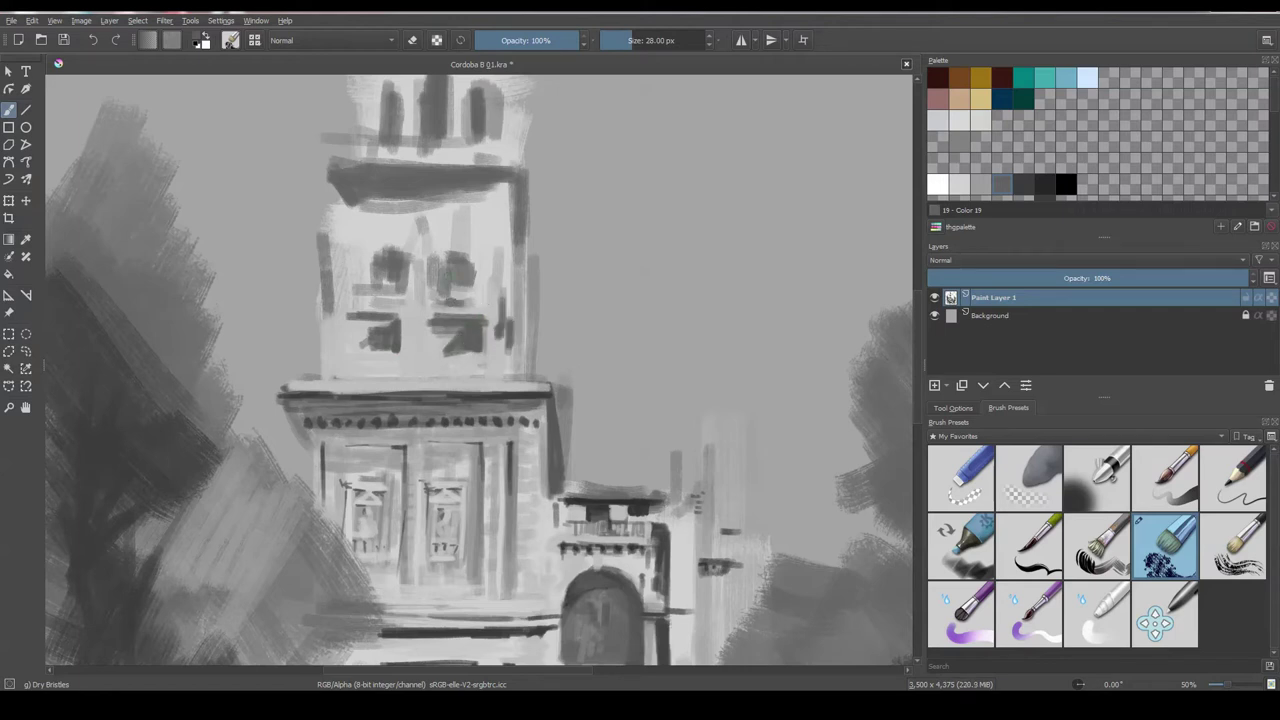
left_click_drag(452, 262, 468, 306)
mouse_move(371, 290)
left_mouse_down()
mouse_move(370, 270)
mouse_move(386, 302)
left_mouse_up()
left_click_drag(366, 254, 452, 262)
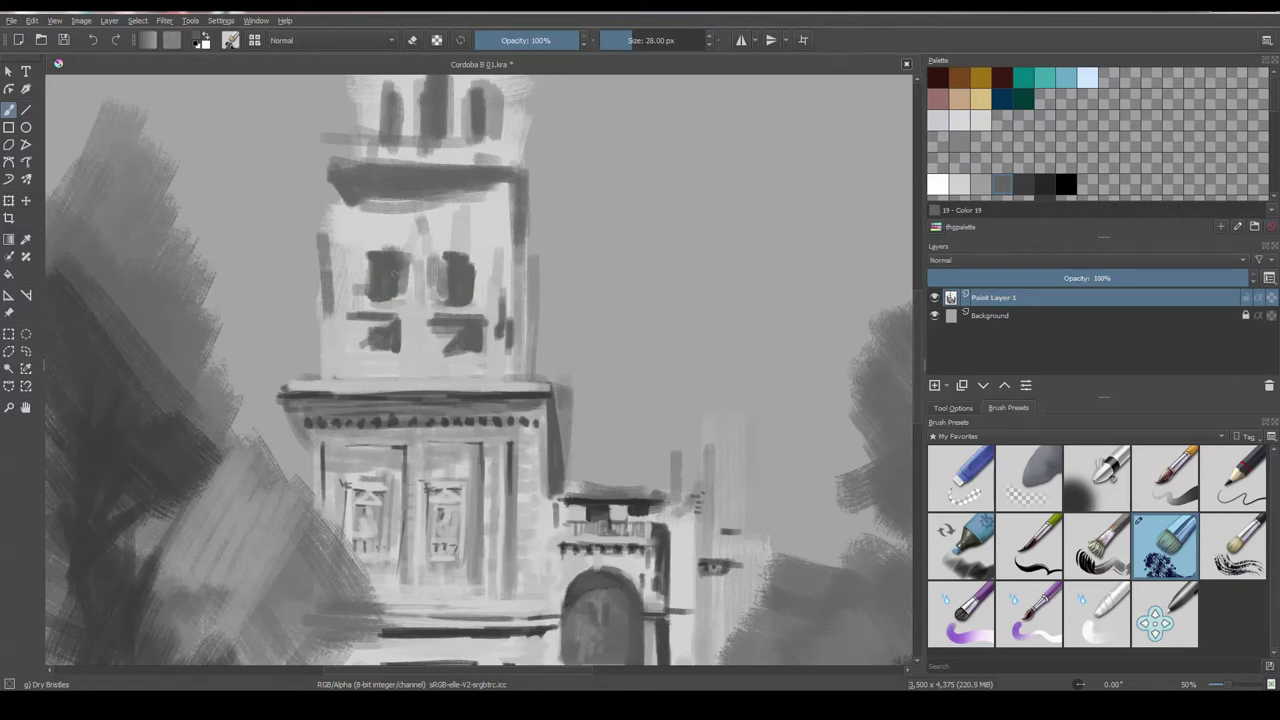
left_click_drag(424, 389, 452, 389)
key("ctrl+z")
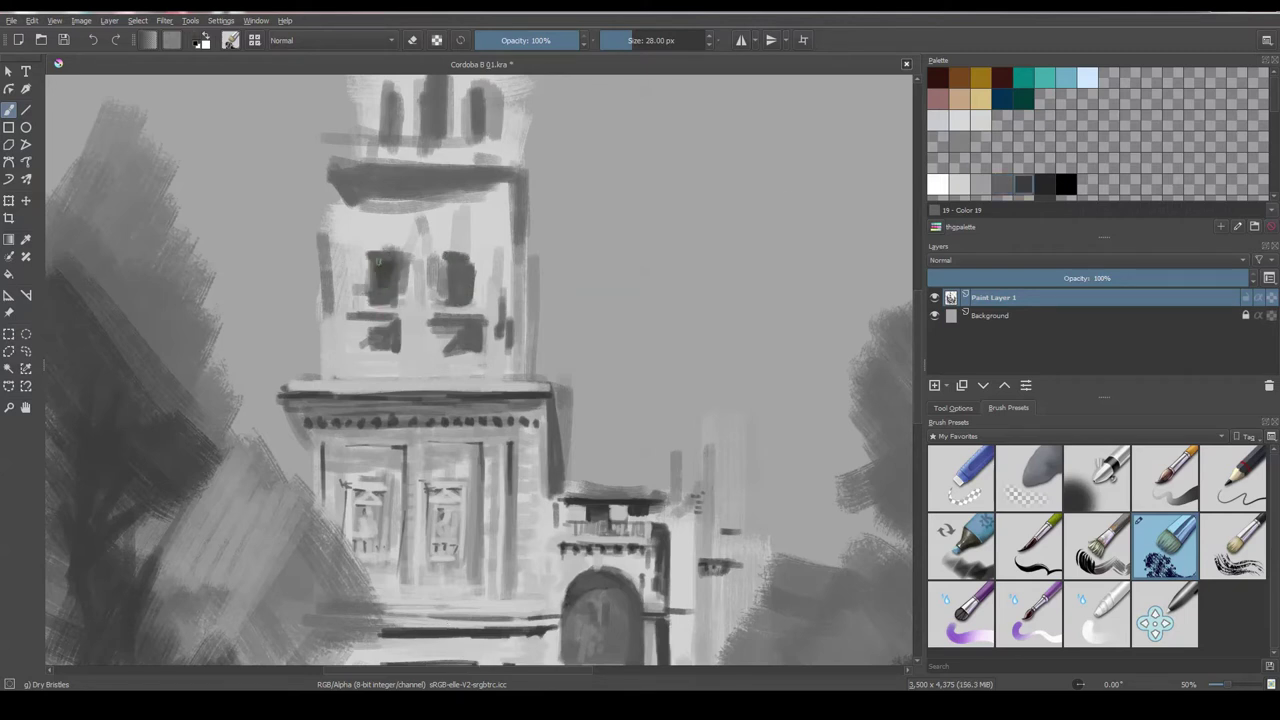
- Repaint the upper windows with a darker palette grey
left_click(1044, 184)
mouse_move(372, 258)
left_mouse_down()
mouse_move(468, 255)
mouse_move(467, 300)
mouse_move(393, 296)
left_mouse_up()
scroll(393, 280, "down", 1)
left_click_drag(378, 230, 378, 244)
mouse_move(354, 280)
left_mouse_down()
mouse_move(476, 278)
mouse_move(394, 276)
left_mouse_up()
- Paint dark openings below both upper windows and darken their edges
left_click_drag(372, 322, 380, 344)
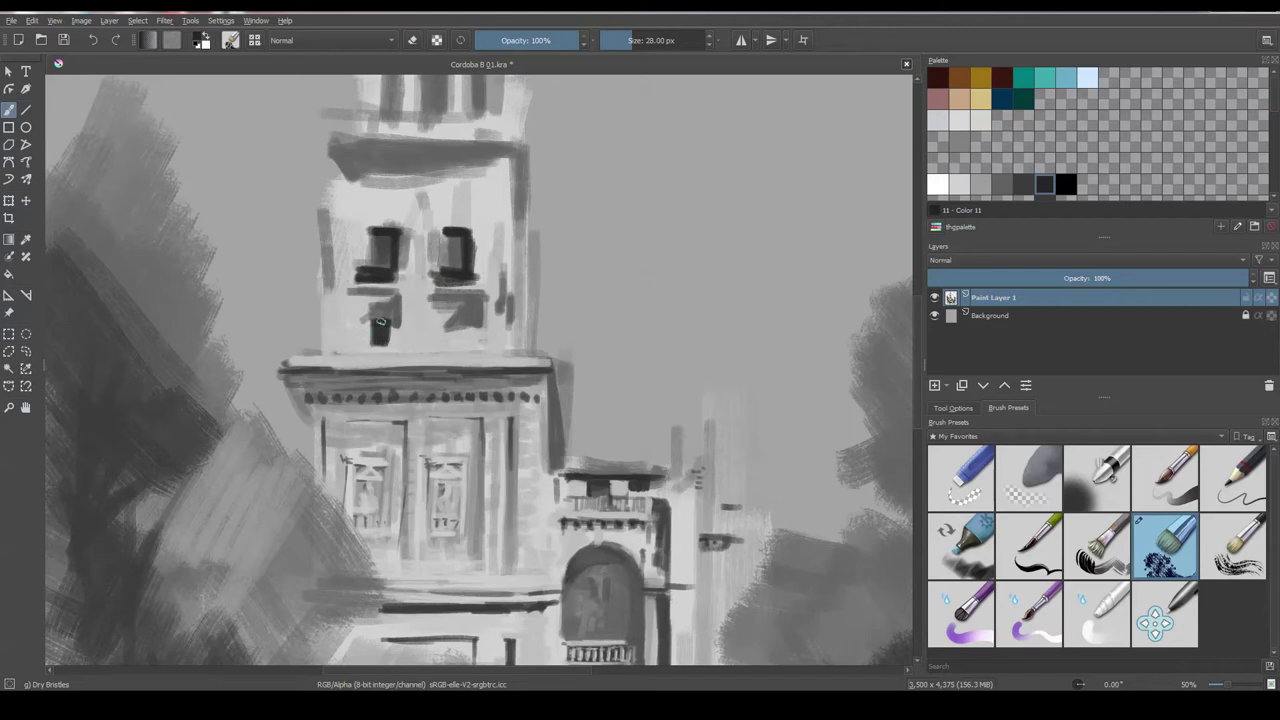
mouse_move(454, 320)
left_mouse_down()
mouse_move(452, 346)
mouse_move(435, 346)
mouse_move(468, 350)
left_mouse_up()
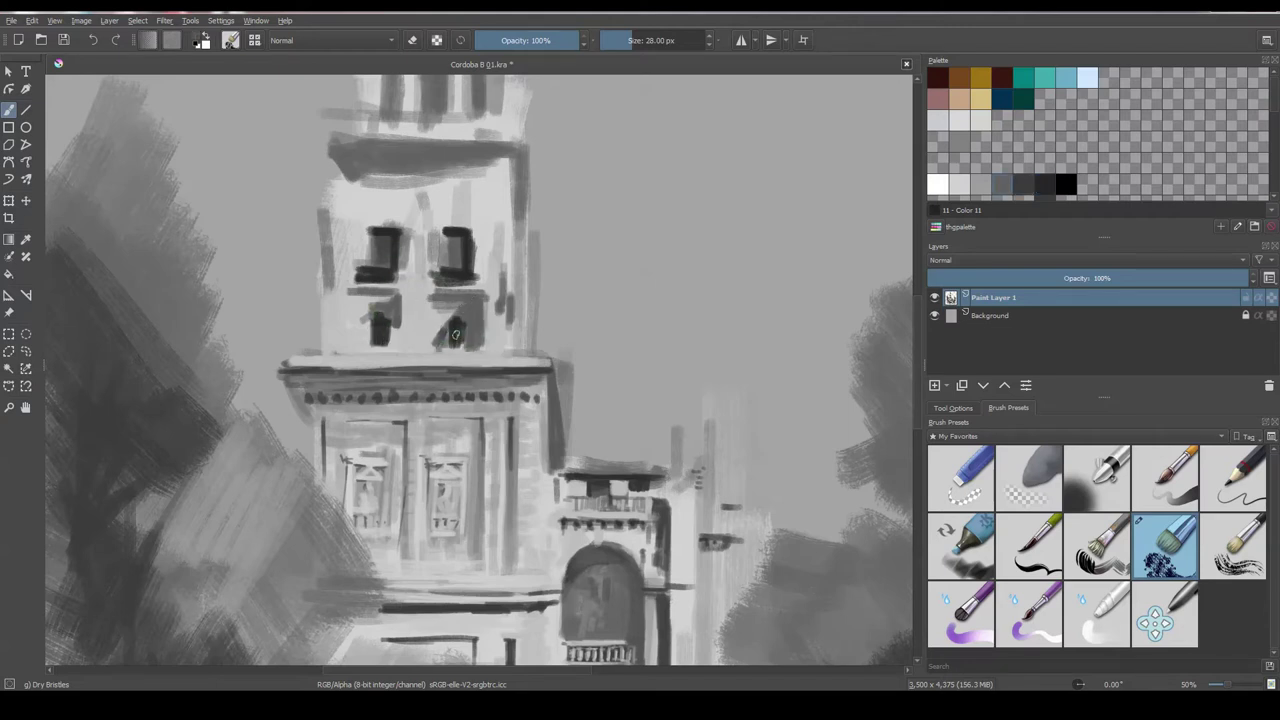
mouse_move(364, 320)
left_mouse_down()
mouse_move(358, 350)
mouse_move(390, 350)
left_mouse_up()
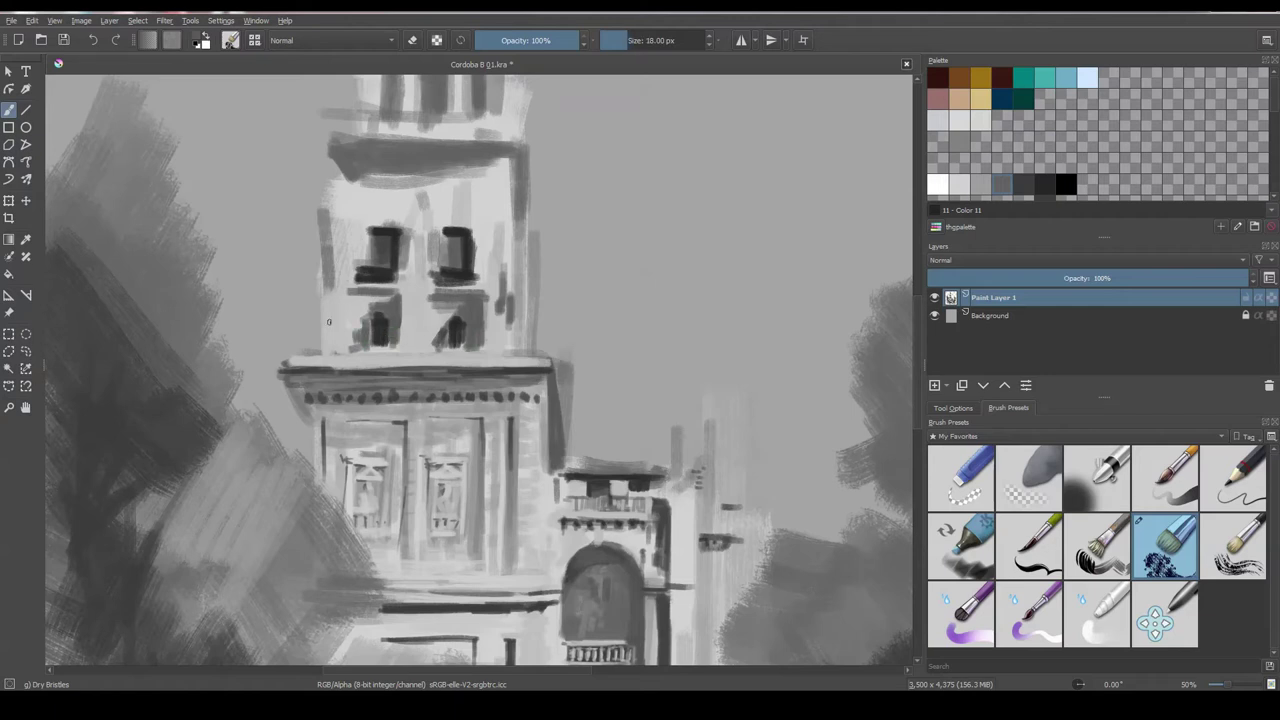
left_click(337, 303, "ctrl")
- Paint light ledges and railing posts under the lower and upper windows
left_click_drag(351, 337, 478, 345)
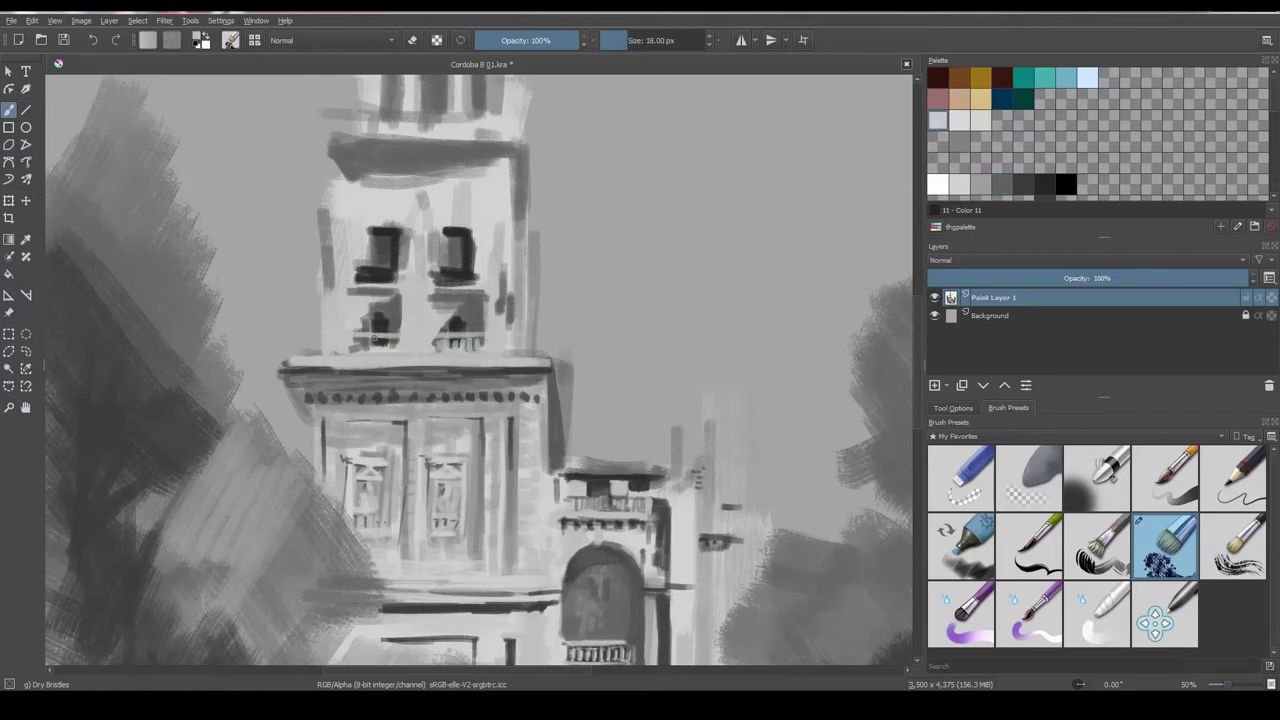
left_click_drag(378, 342, 394, 343)
left_click_drag(430, 289, 482, 289)
mouse_move(348, 292)
left_mouse_down()
mouse_move(396, 291)
mouse_move(398, 274)
mouse_move(476, 279)
left_mouse_up()
key("bracketleft")
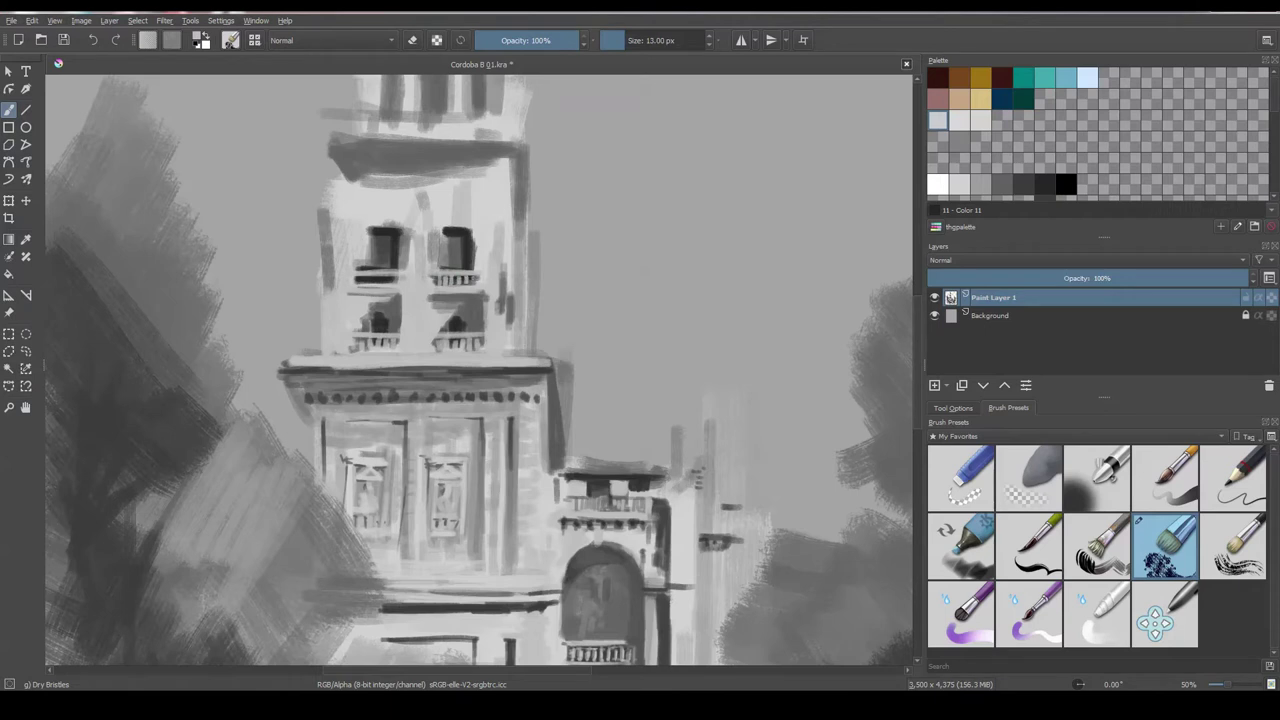
left_click_drag(356, 279, 380, 280)
- With a darker grey, add dark strokes between the upper windows and beside the balconies
left_click(980, 184)
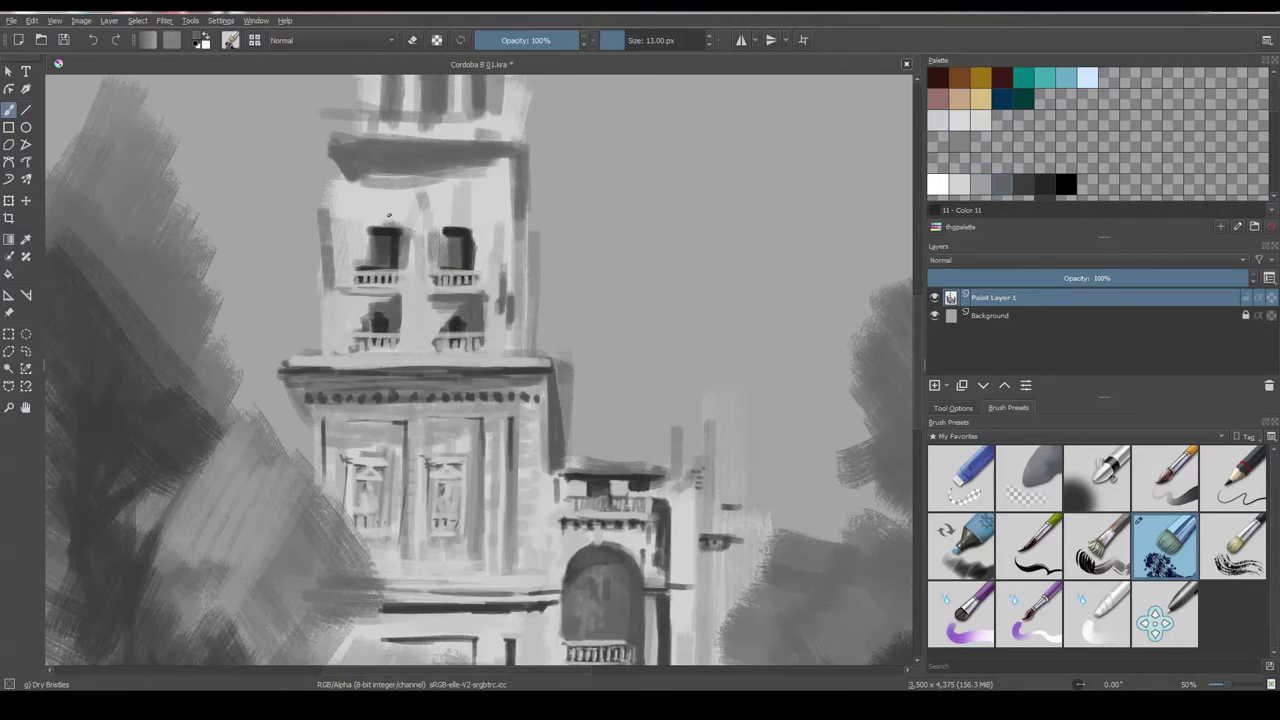
mouse_move(408, 291)
left_mouse_down()
mouse_move(424, 288)
mouse_move(405, 357)
left_mouse_up()
left_click_drag(416, 301, 414, 325)
left_click_drag(342, 295, 332, 287)
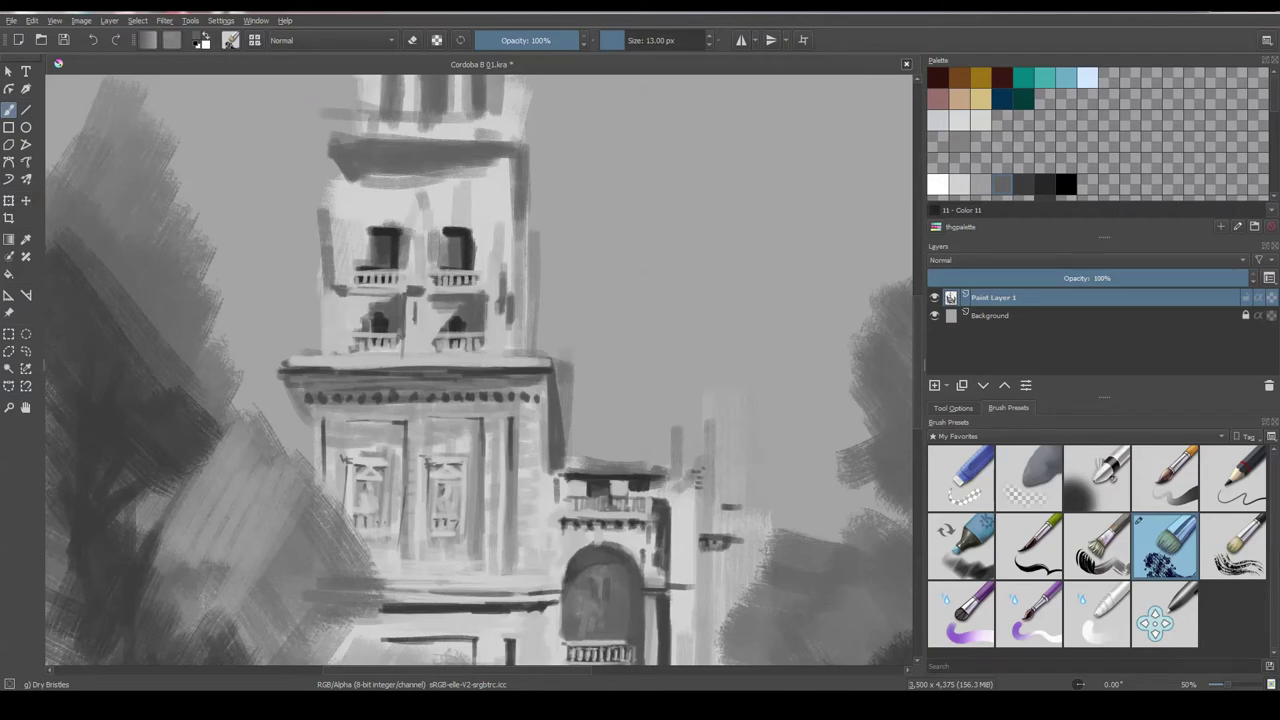
left_click_drag(494, 288, 492, 300)
mouse_move(401, 270)
left_mouse_down()
mouse_move(405, 246)
mouse_move(404, 266)
mouse_move(474, 288)
left_mouse_up()
- Add dark shadows and edge lines under and beside the lower windows
left_click_drag(454, 292, 480, 284)
left_click_drag(386, 294, 398, 284)
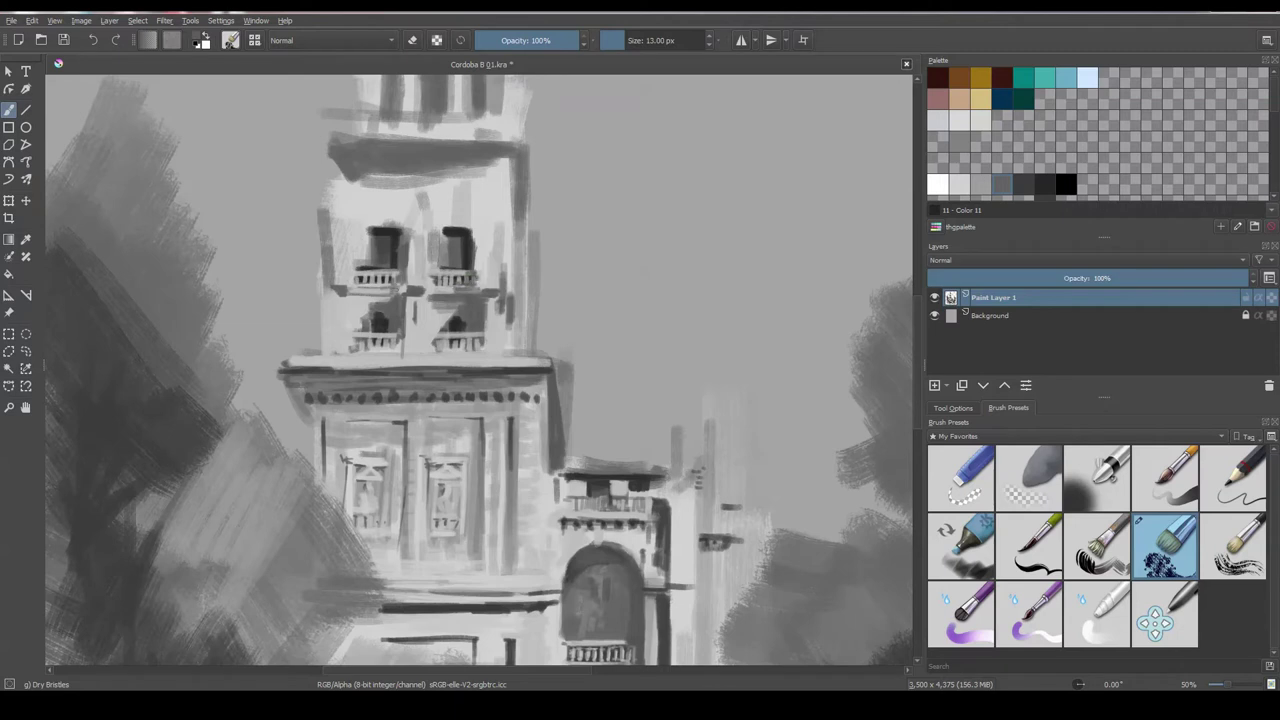
left_click_drag(338, 325, 338, 307)
left_click_drag(451, 350, 486, 352)
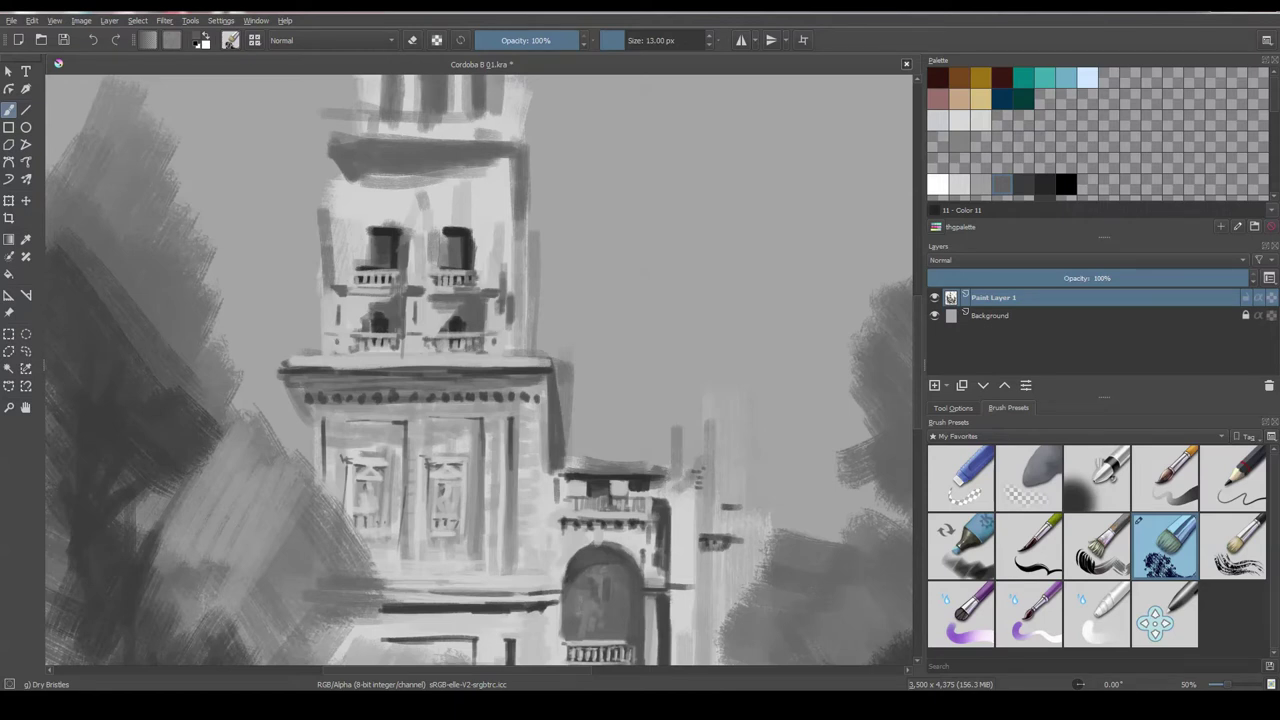
mouse_move(409, 205)
left_mouse_down()
mouse_move(407, 235)
mouse_move(366, 254)
left_mouse_up()
left_click(437, 257, "ctrl")
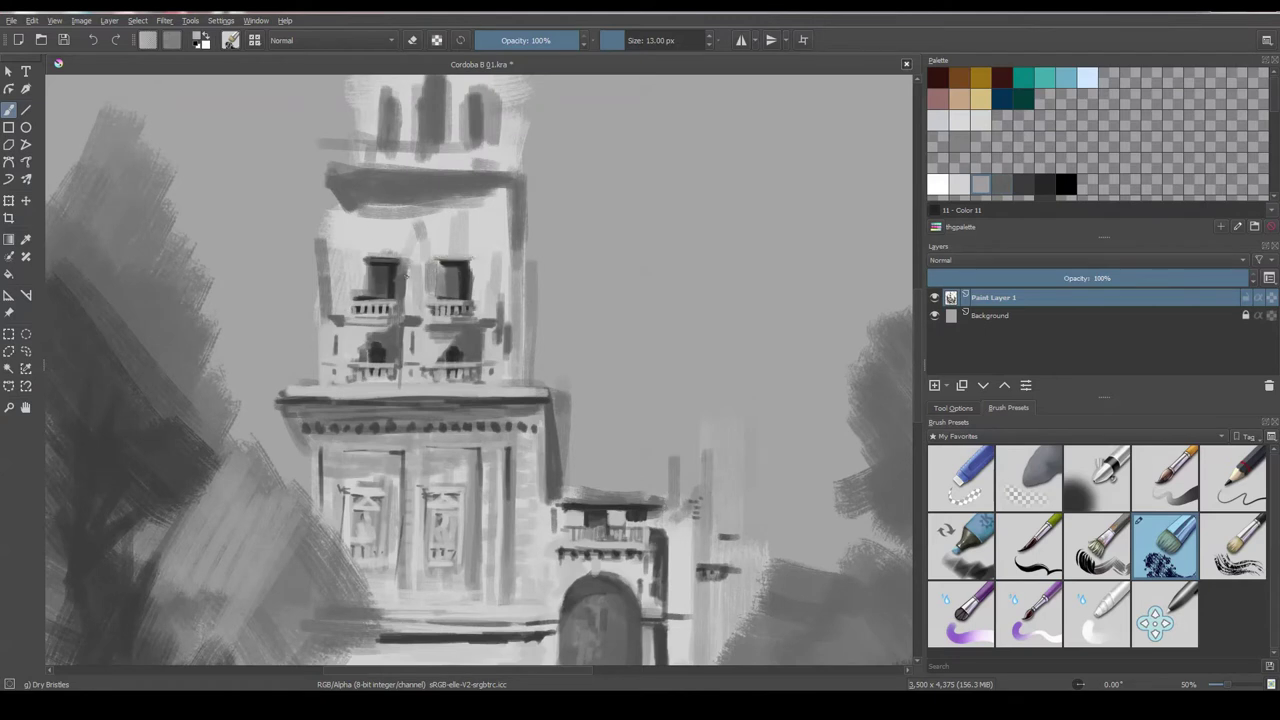
- Darken the balcony lines, window edges and the tower's right edge with mid grey
left_click(406, 273, "ctrl")
left_click_drag(493, 297, 476, 300)
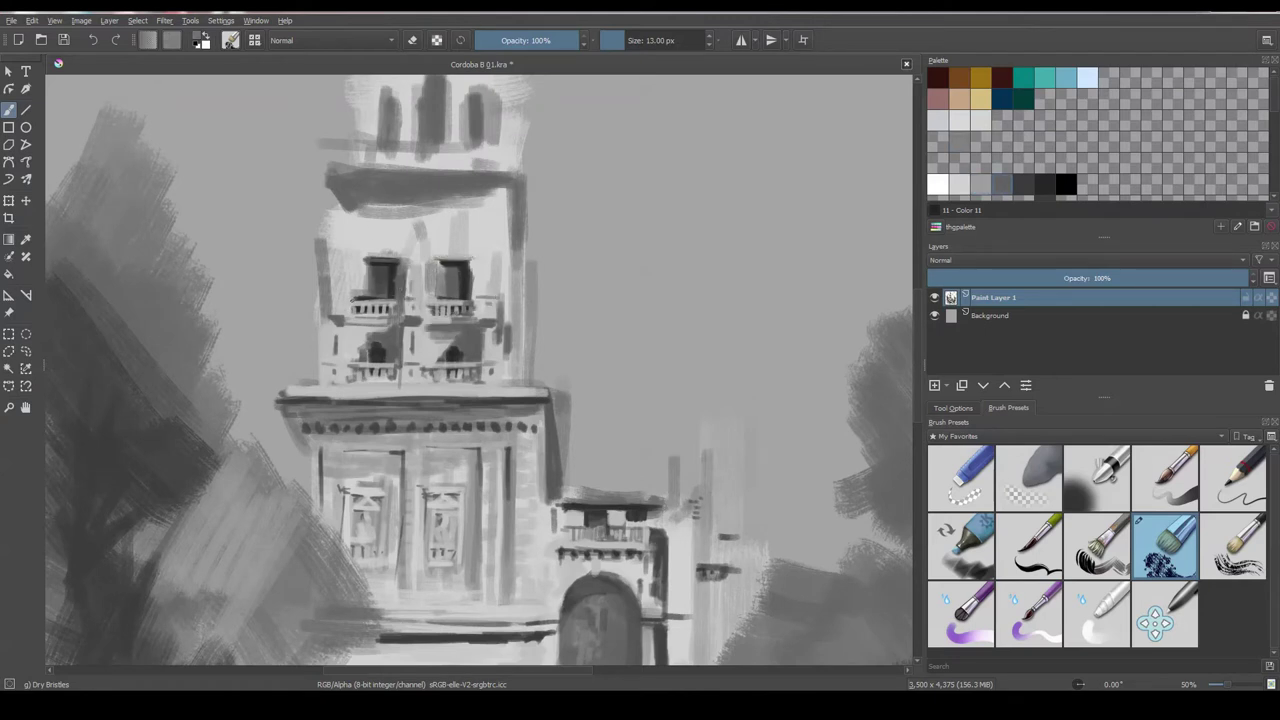
mouse_move(356, 298)
left_mouse_down()
mouse_move(336, 299)
mouse_move(334, 270)
left_mouse_up()
left_click_drag(478, 283, 486, 300)
left_click_drag(316, 318, 314, 394)
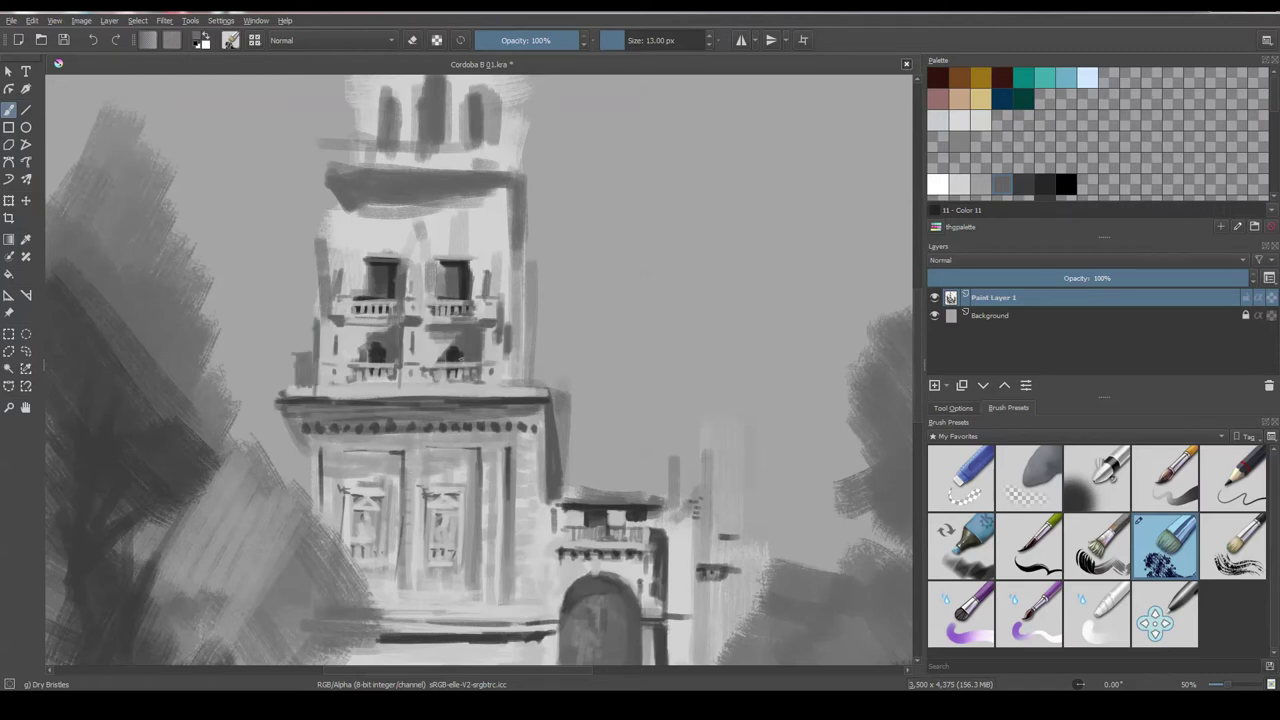
left_click_drag(526, 360, 508, 370)
left_click_drag(522, 266, 516, 340)
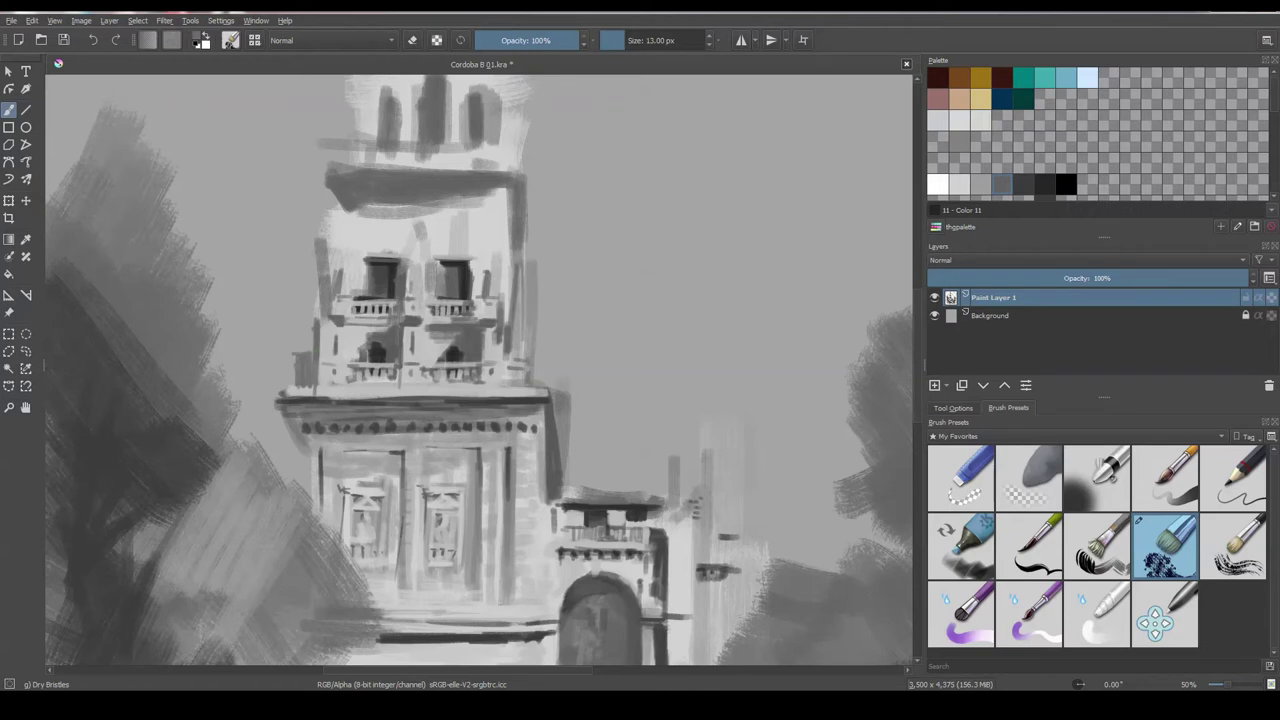
- Brighten the tower's right edge and the balcony railings with sampled light greys
left_click(524, 255, "ctrl")
left_click_drag(520, 276, 518, 323)
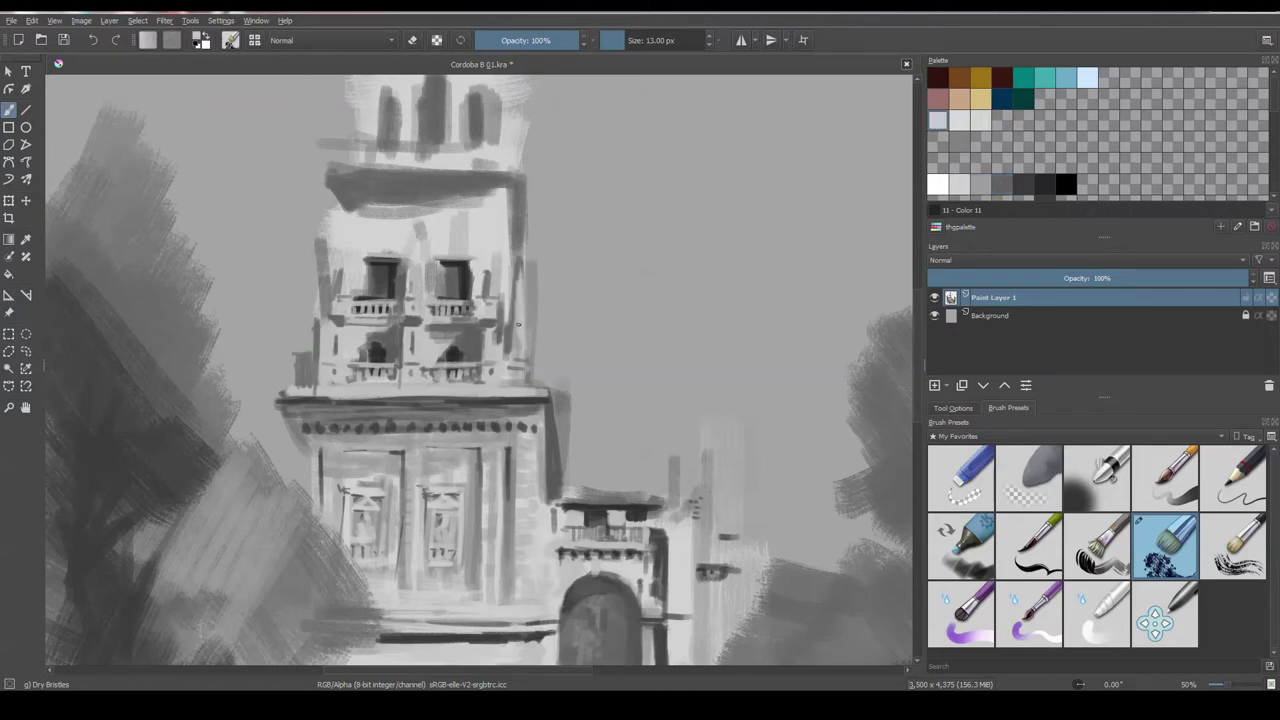
left_click(520, 266, "ctrl")
left_click_drag(520, 264, 519, 364)
left_click_drag(430, 364, 480, 364)
left_click_drag(352, 364, 390, 364)
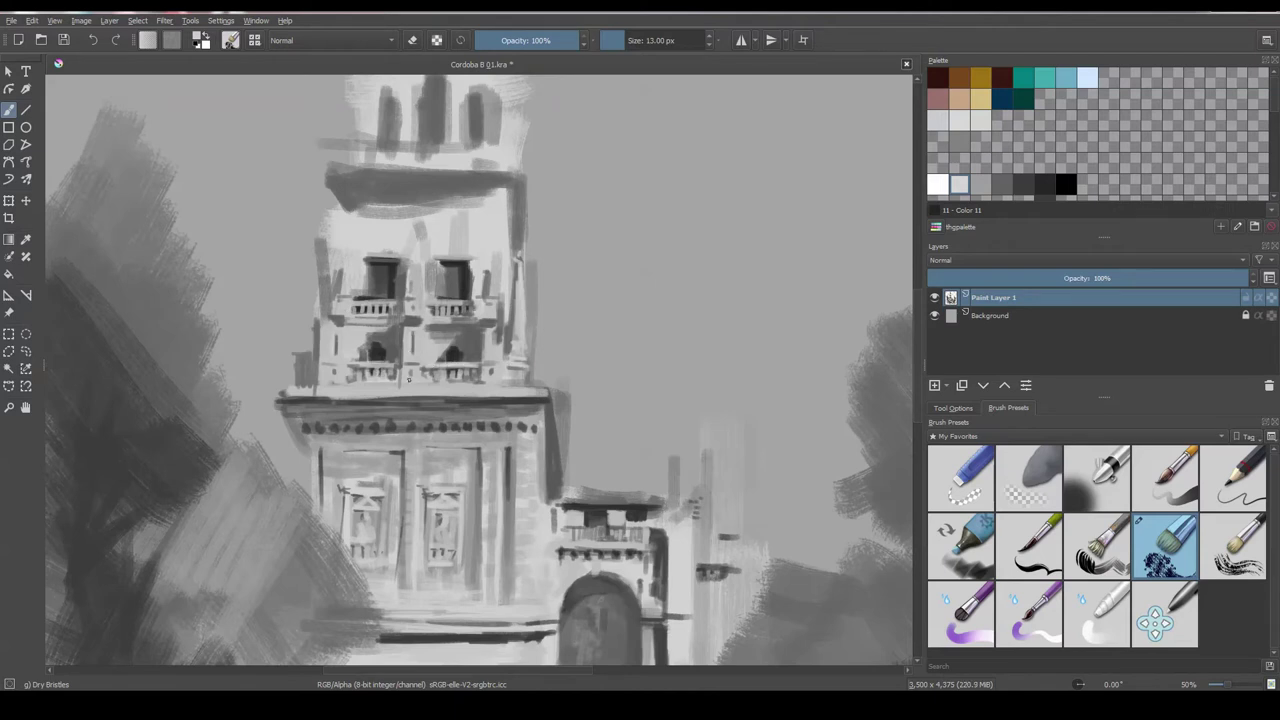
mouse_move(428, 304)
left_mouse_down()
mouse_move(449, 304)
mouse_move(352, 248)
mouse_move(456, 247)
mouse_move(350, 248)
mouse_move(362, 211)
left_mouse_up()
key("bracketright")
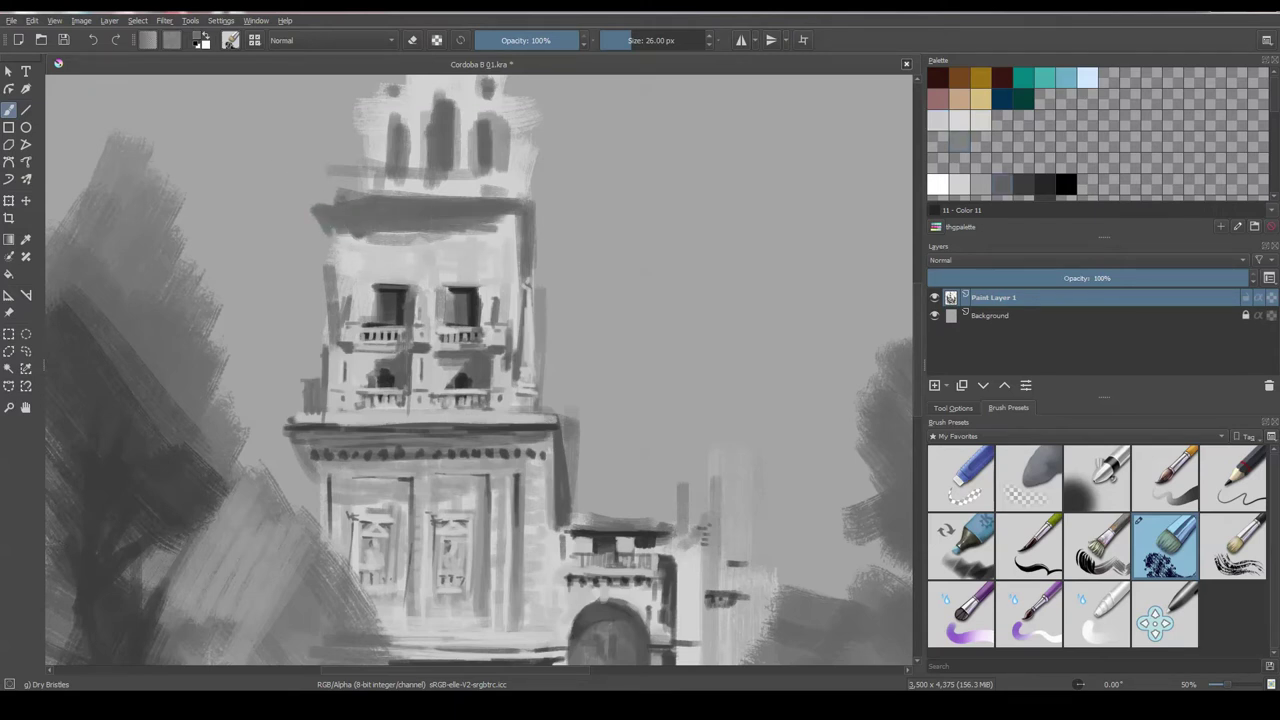
- Darken both ends of the cornice and add small dark accents with a 10 px brush
left_click_drag(326, 210, 312, 232)
mouse_move(466, 222)
left_mouse_down()
mouse_move(518, 218)
mouse_move(520, 230)
left_mouse_up()
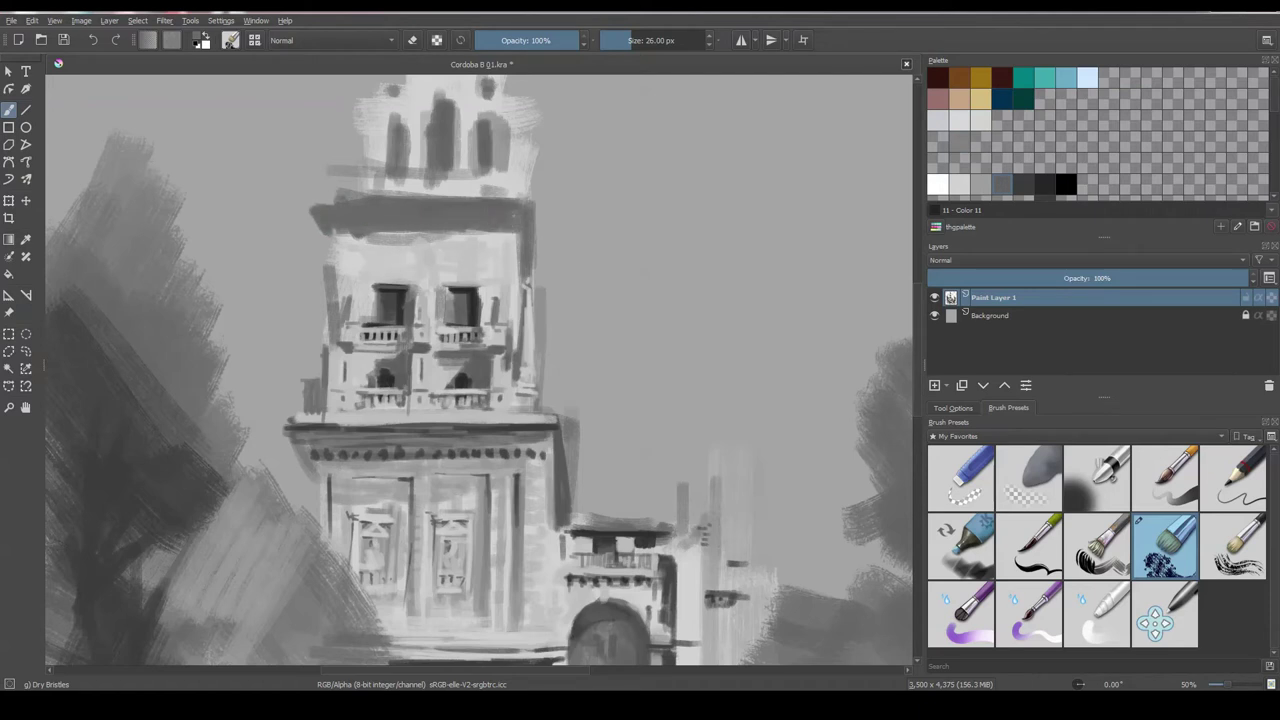
left_click_drag(352, 242, 502, 242)
key("bracketleft")
key("bracketleft")
key("bracketleft")
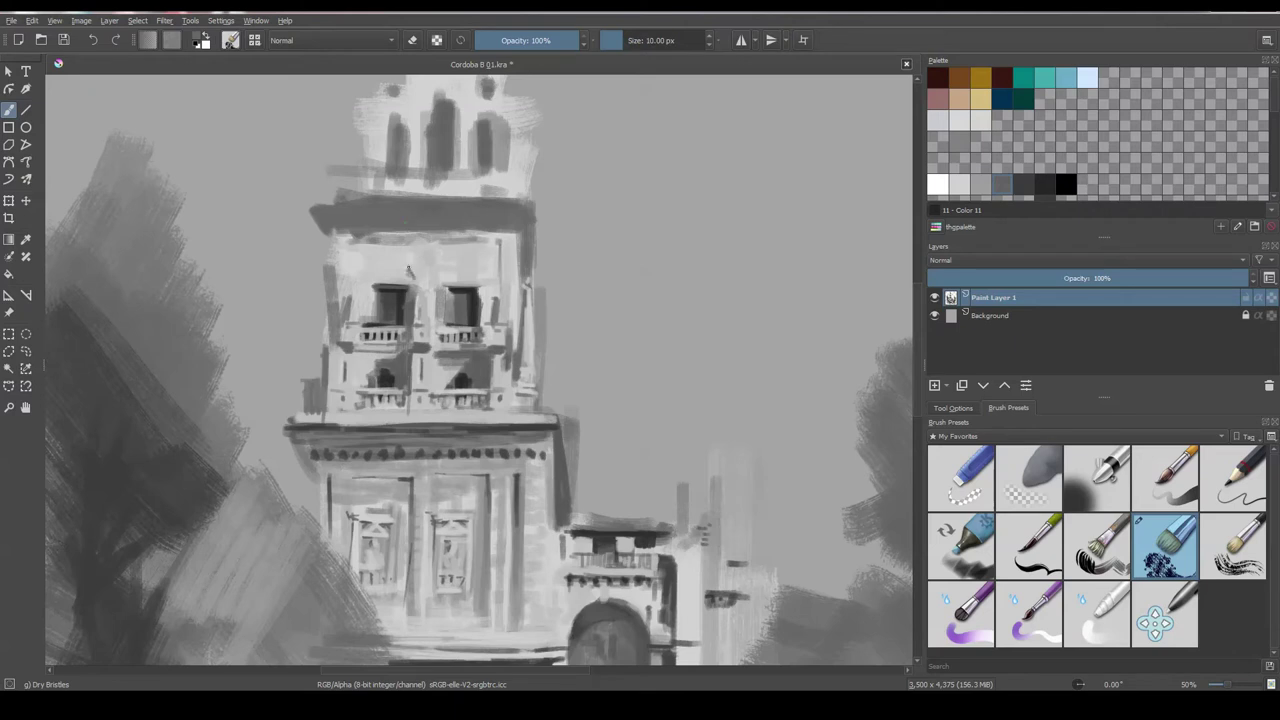
mouse_move(408, 270)
left_mouse_down()
mouse_move(414, 256)
mouse_move(506, 242)
left_mouse_up()
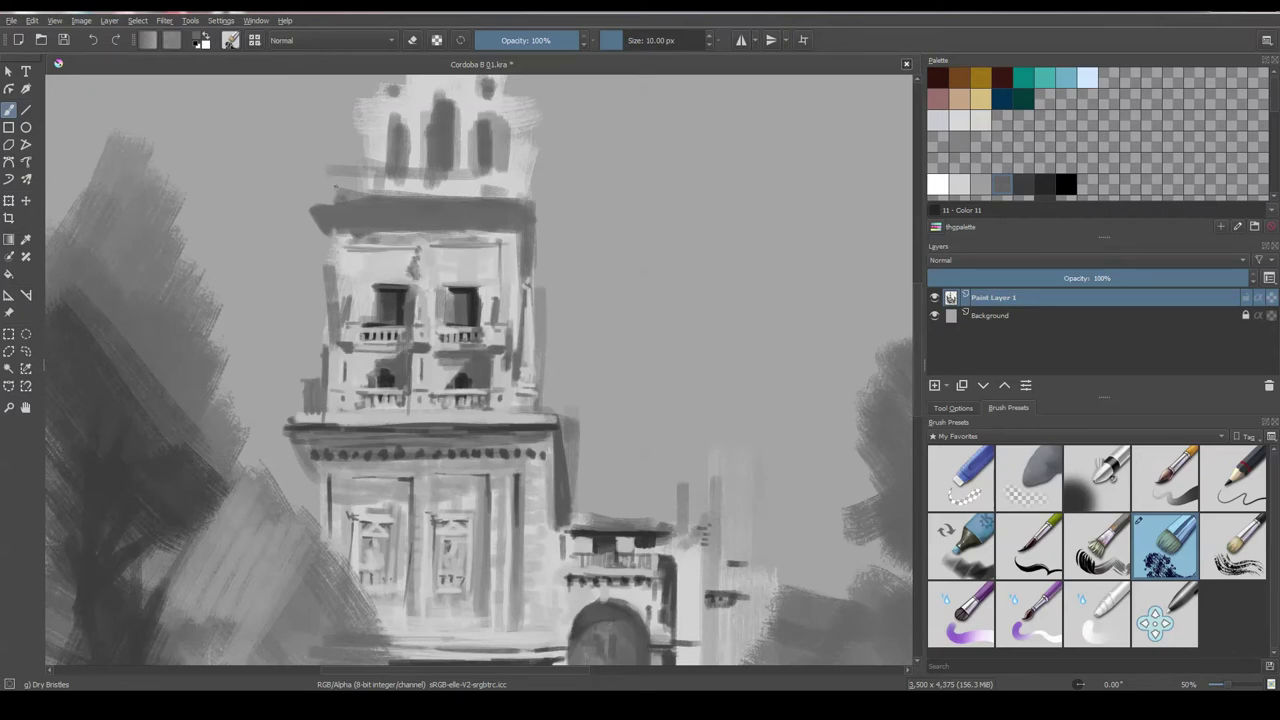
mouse_move(330, 254)
left_mouse_down()
mouse_move(348, 253)
mouse_move(336, 267)
mouse_move(338, 232)
left_mouse_up()
- Lighten the tower's left column and edge with light palette greys
scroll(480, 370, "down", 1)
left_click(937, 120)
left_click_drag(350, 282, 354, 258)
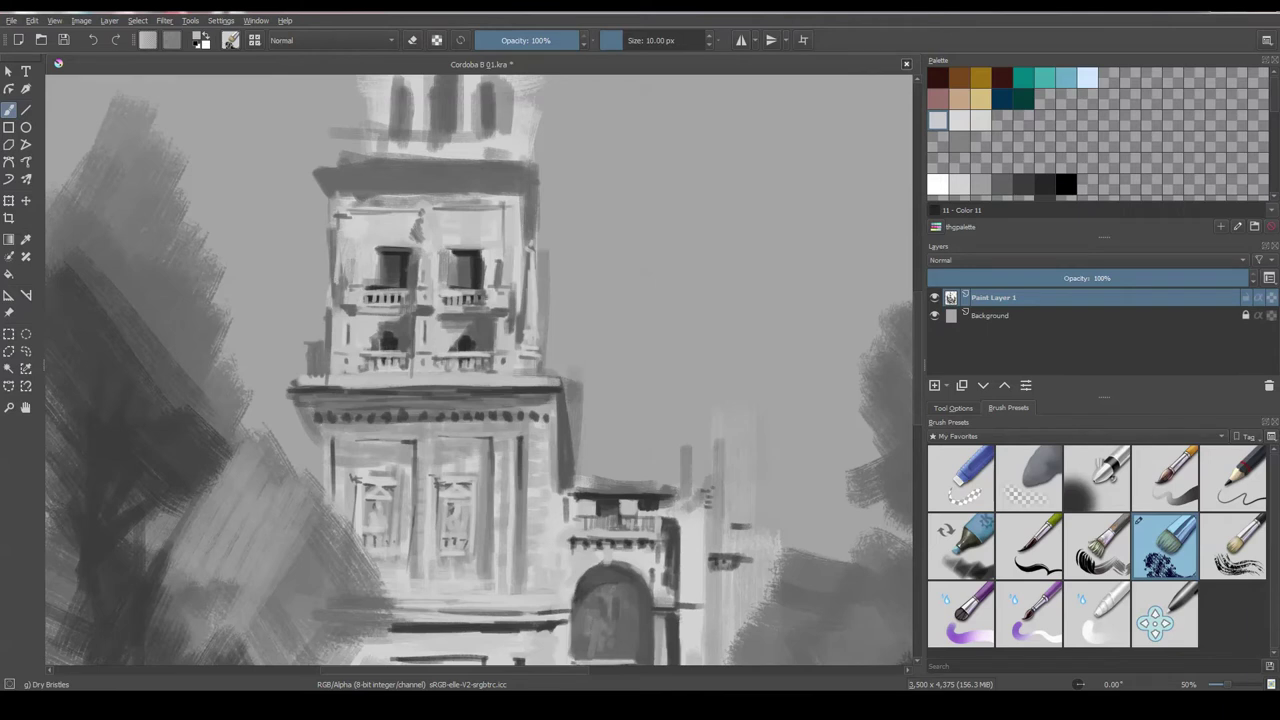
mouse_move(312, 340)
left_mouse_down()
mouse_move(316, 266)
mouse_move(324, 306)
left_mouse_up()
left_click(959, 184)
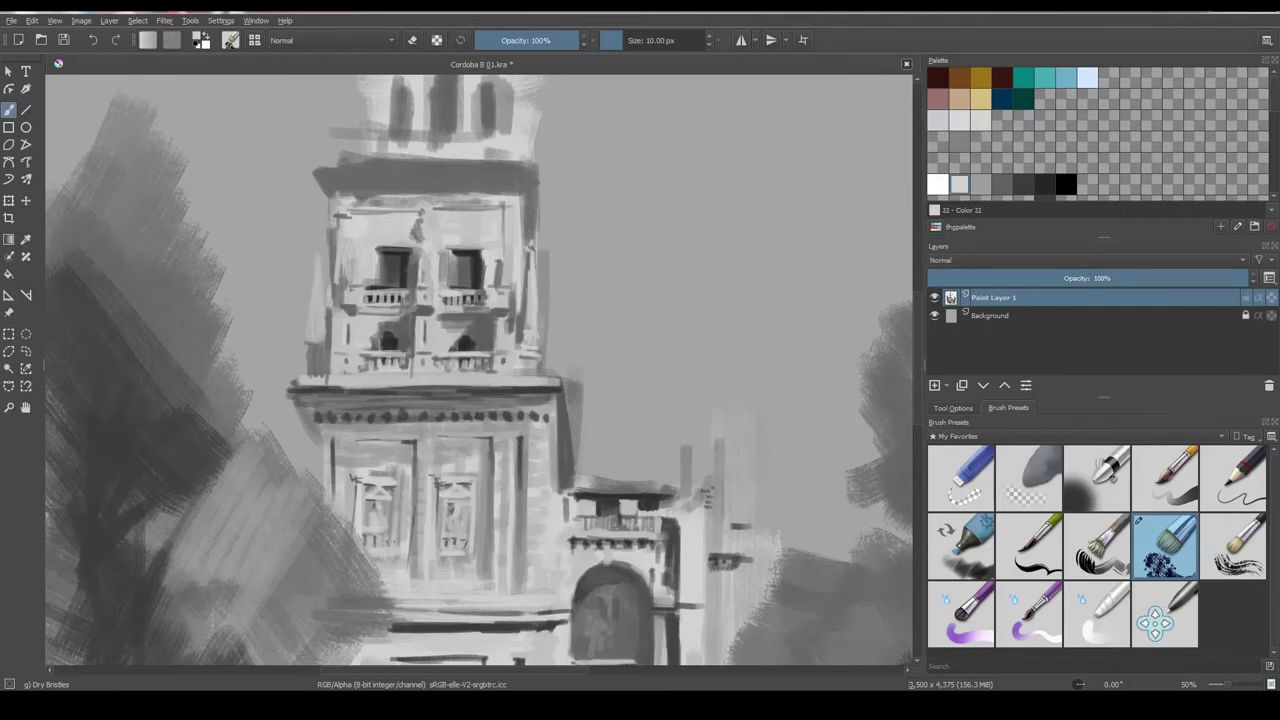
mouse_move(314, 253)
left_mouse_down()
mouse_move(320, 322)
mouse_move(344, 230)
left_mouse_up()
key("bracketright")
left_click_drag(344, 282, 352, 230)
- View the whole painting and brighten the tower ledges
key("2")
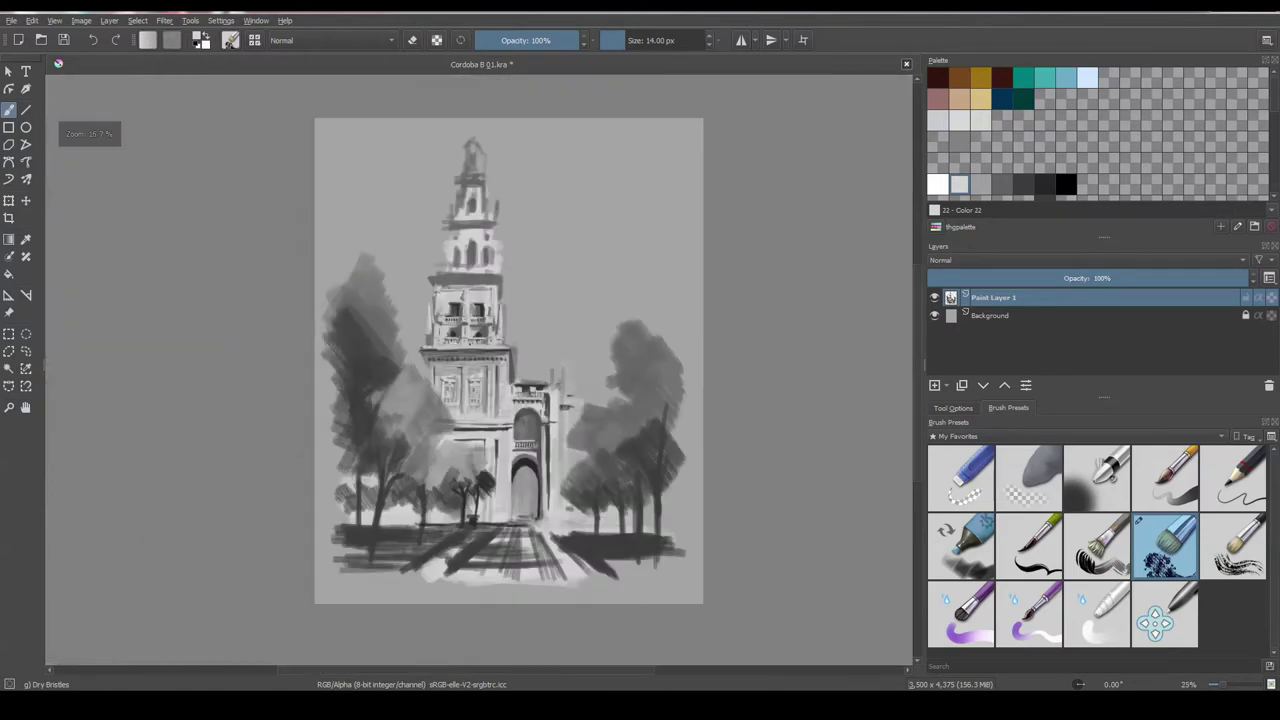
scroll(580, 249, "up", 2)
left_click_drag(412, 335, 484, 330)
mouse_move(368, 329)
left_mouse_down()
mouse_move(488, 329)
mouse_move(387, 314)
left_mouse_up()
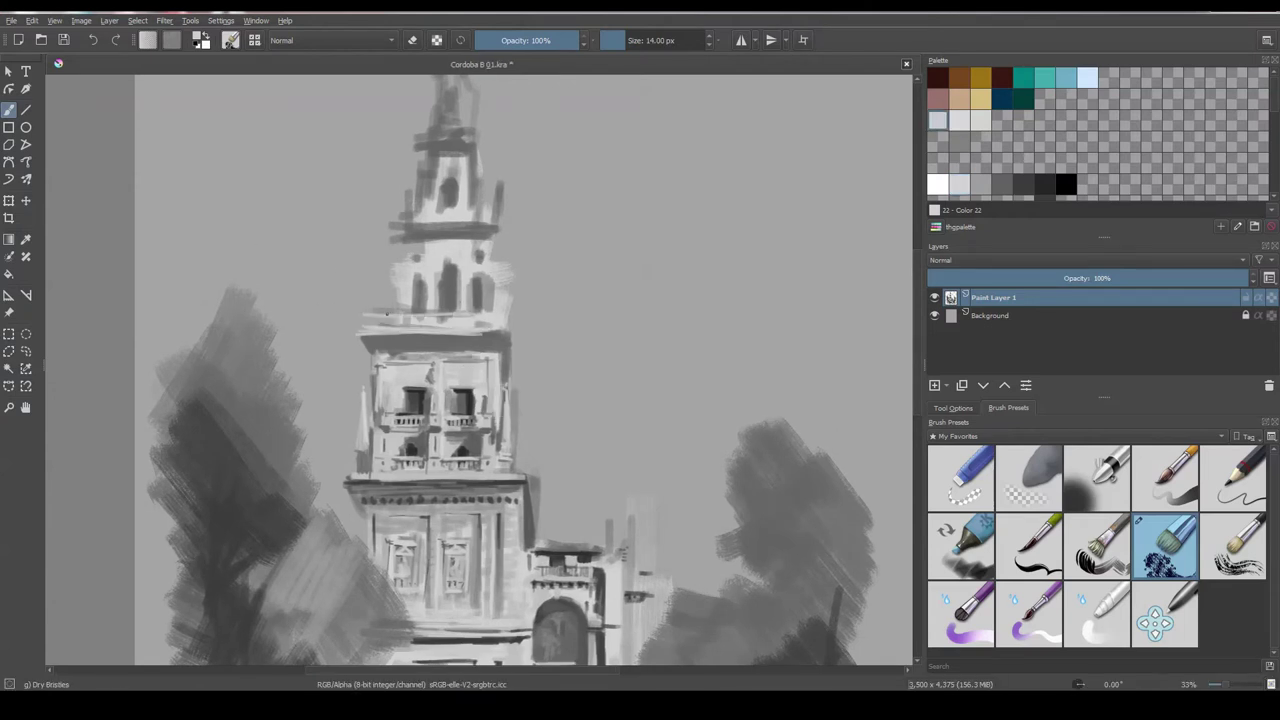
left_click(477, 395, "ctrl")
- With a larger brush, darken the left and middle arched belfry windows
key("bracketright")
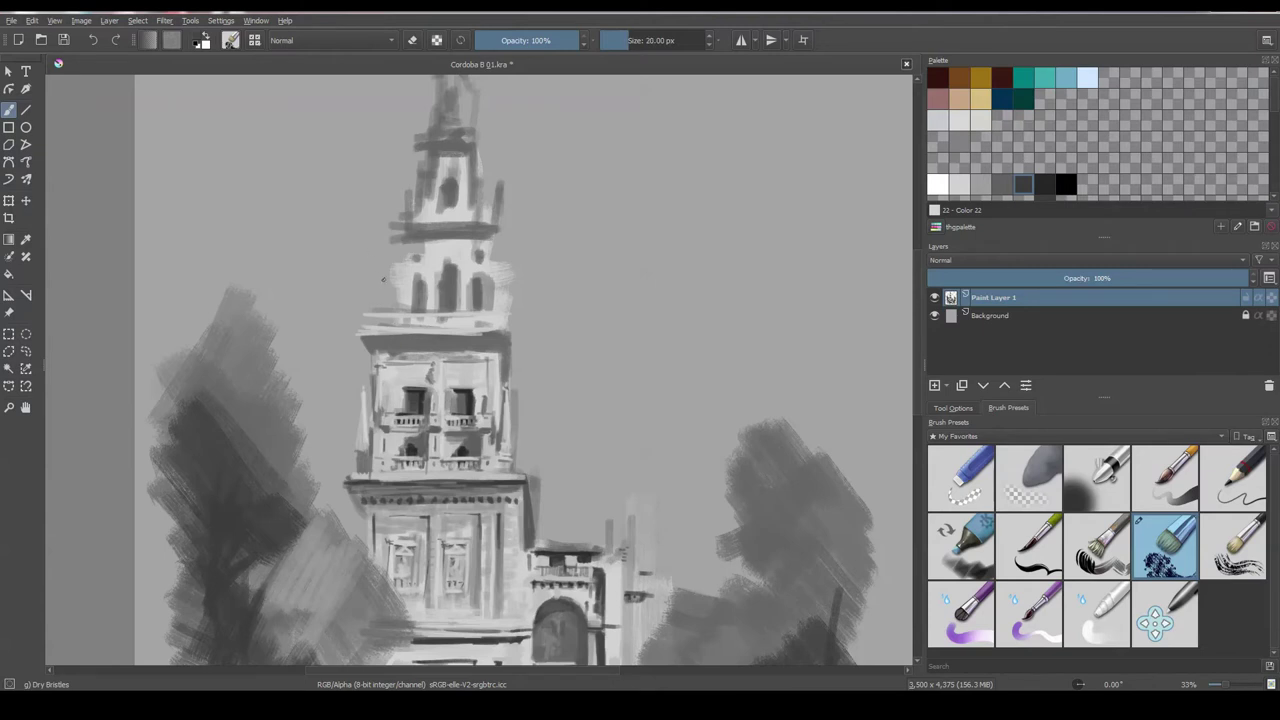
mouse_move(396, 274)
left_mouse_down()
mouse_move(406, 326)
mouse_move(410, 278)
left_mouse_up()
mouse_move(430, 320)
left_mouse_down()
mouse_move(444, 260)
mouse_move(444, 326)
left_mouse_up()
key("bracketright")
left_click_drag(462, 274, 474, 326)
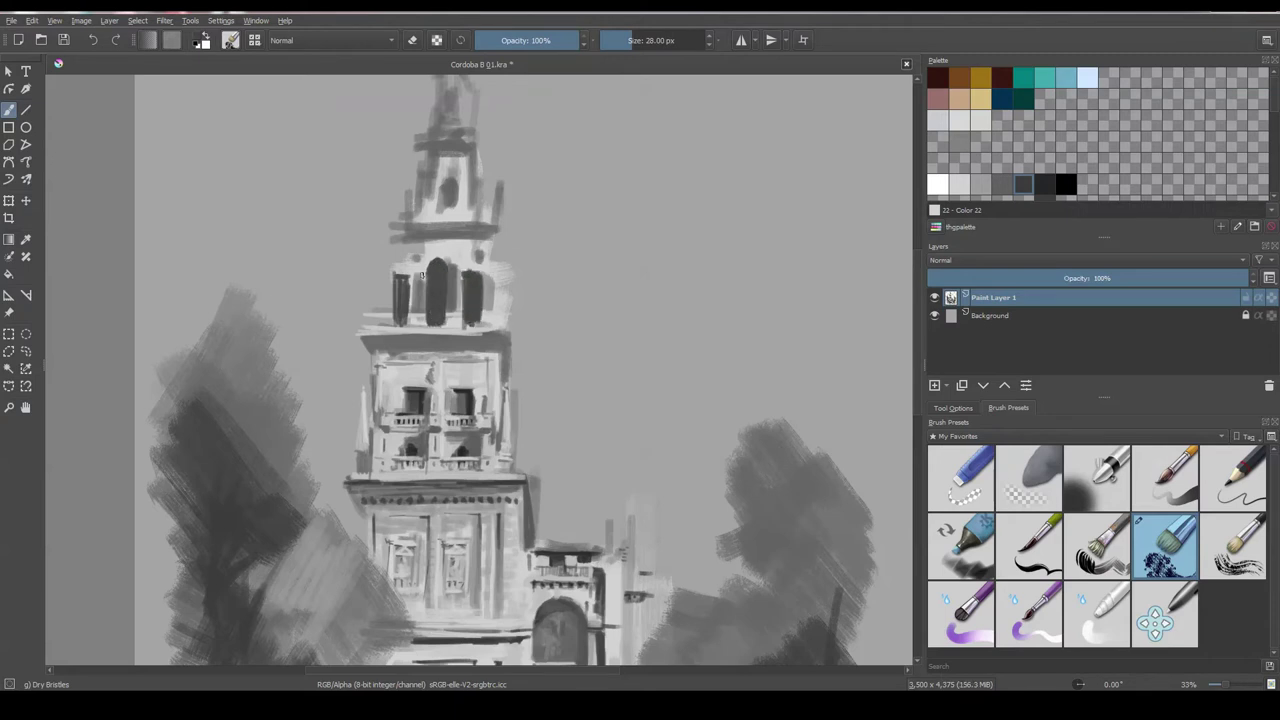
left_click_drag(406, 280, 406, 328)
mouse_move(410, 306)
left_mouse_down()
mouse_move(410, 274)
mouse_move(482, 290)
mouse_move(446, 288)
mouse_move(482, 250)
left_mouse_up()
- Lighten the pillars between the tall tower windows with light grey strokes
scroll(430, 300, "up", 1)
left_click(400, 289)
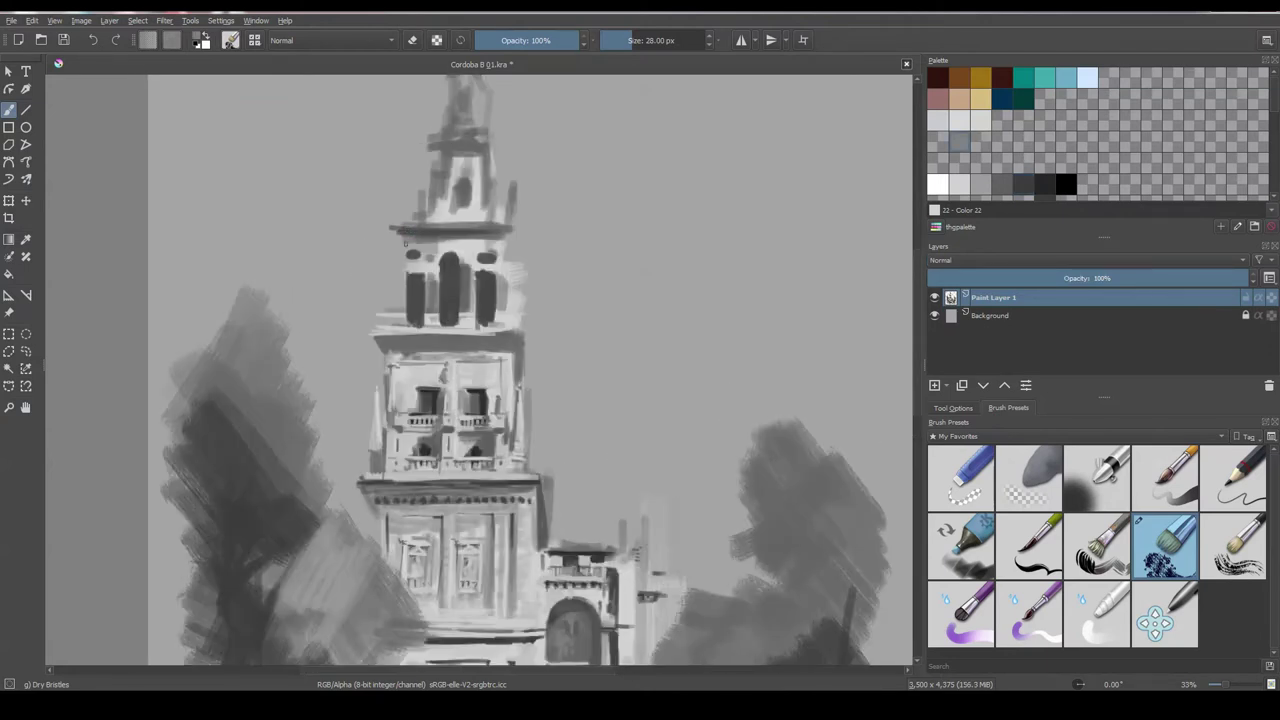
left_click_drag(498, 400, 516, 426)
key("ctrl+z")
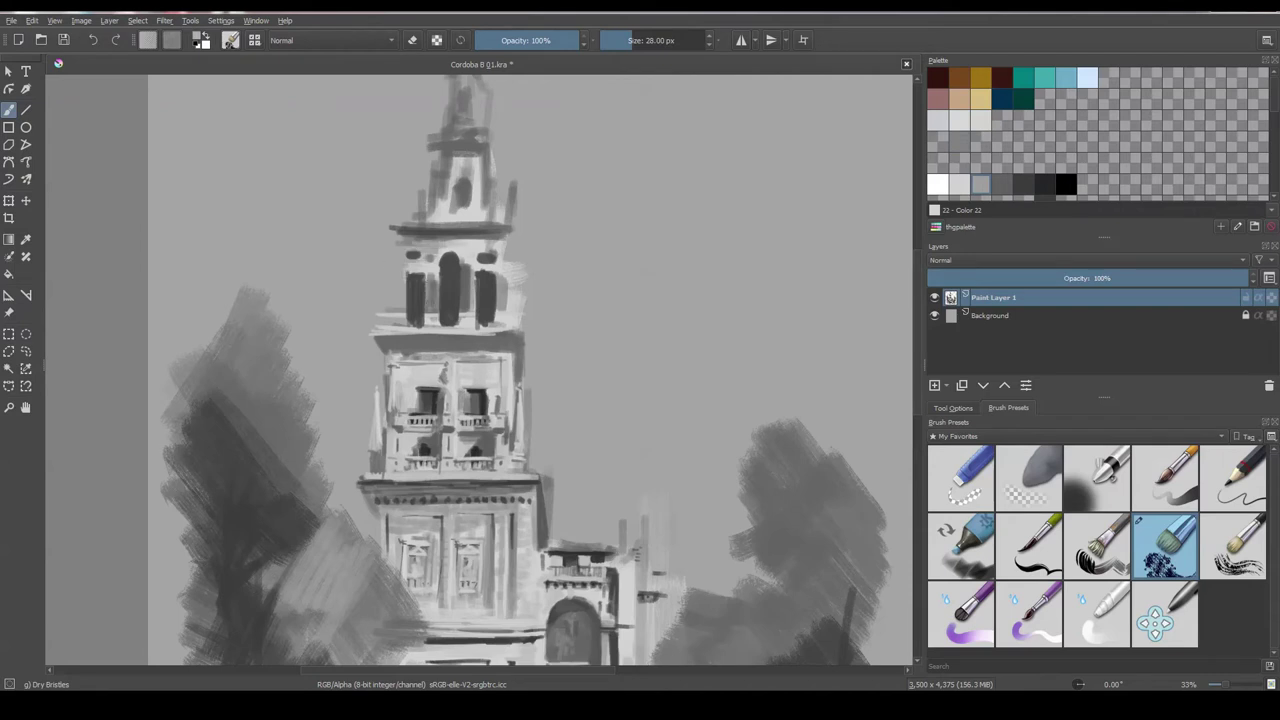
mouse_move(432, 305)
left_mouse_down()
mouse_move(430, 270)
mouse_move(466, 256)
left_mouse_up()
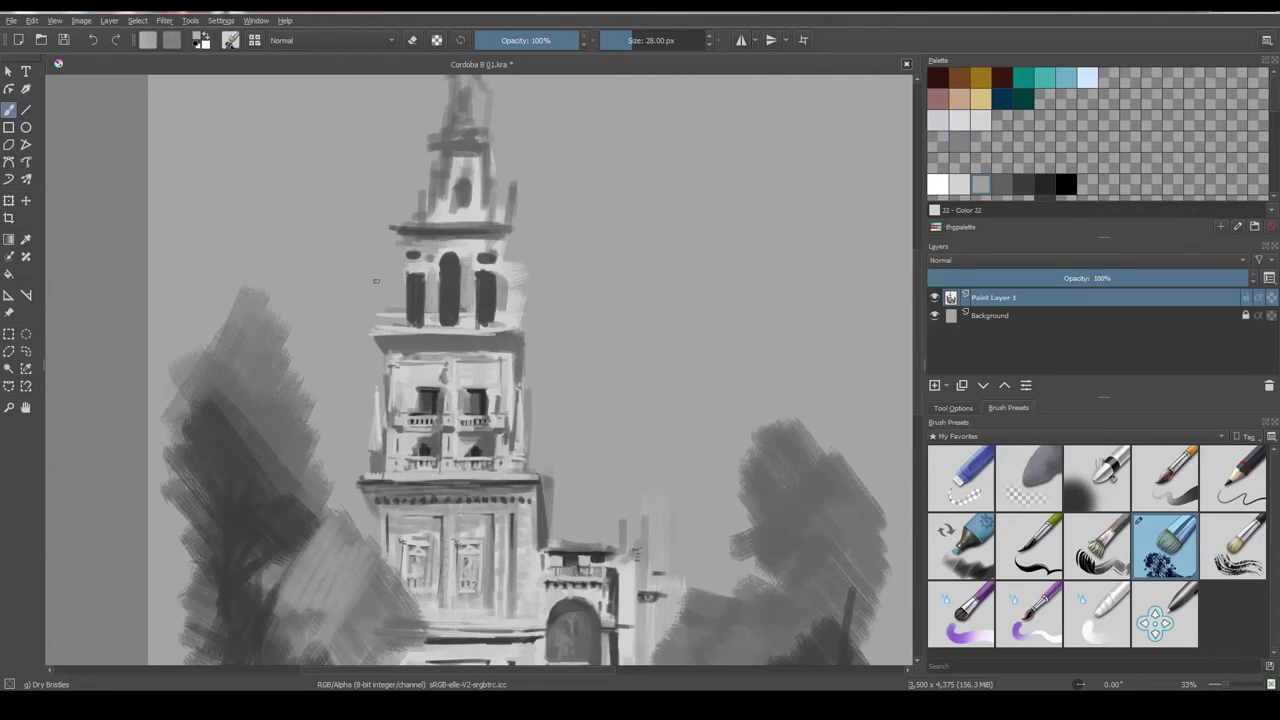
left_click(440, 247, "ctrl")
left_click_drag(400, 296, 400, 240)
left_click_drag(498, 310, 503, 278)
- Paint a light band across the tower with a thin dark balcony line along it
scroll(398, 304, "down", 1)
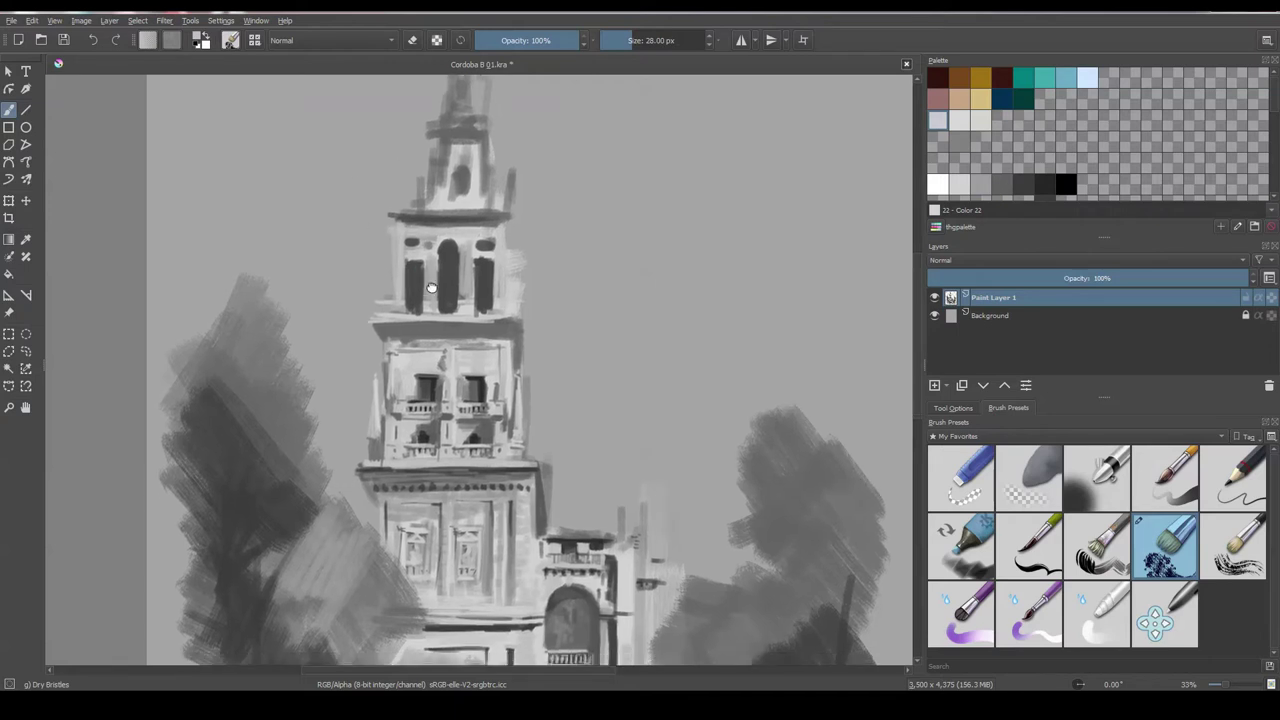
key("bracketleft")
key("bracketleft")
left_click_drag(404, 304, 494, 302)
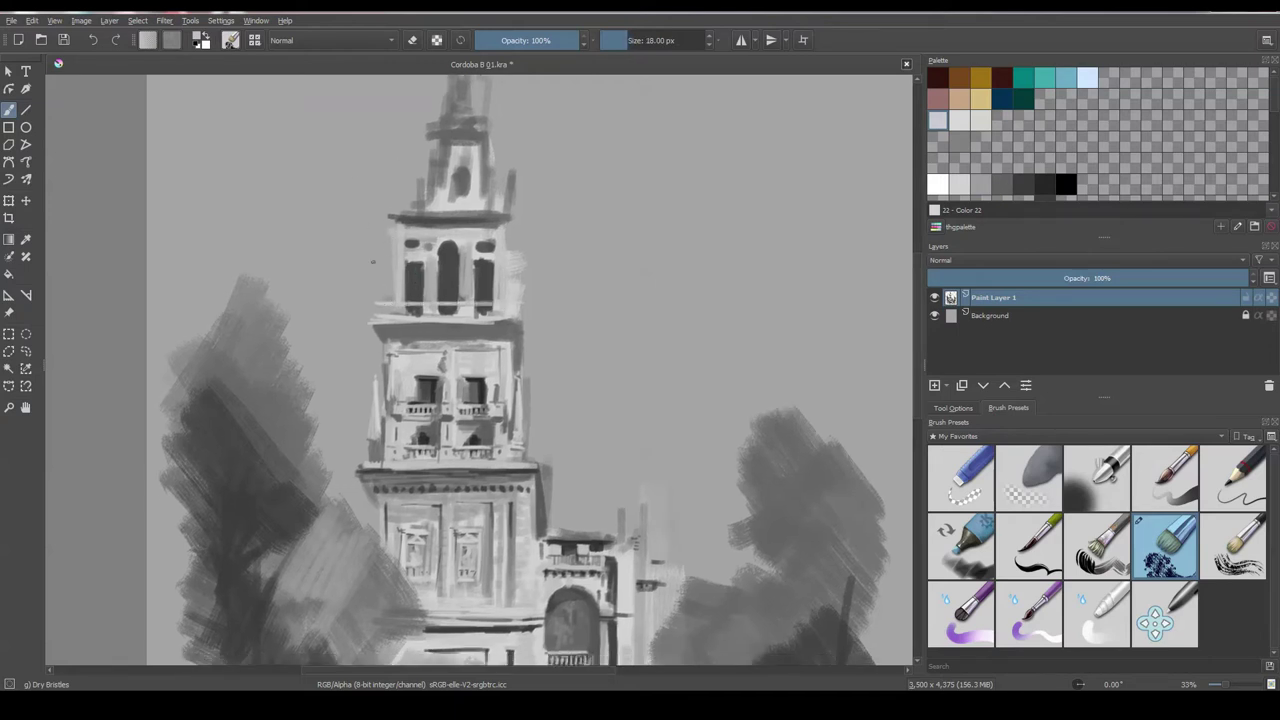
key("bracketleft")
key("bracketleft")
left_click(462, 340, "ctrl")
left_click_drag(376, 305, 494, 306)
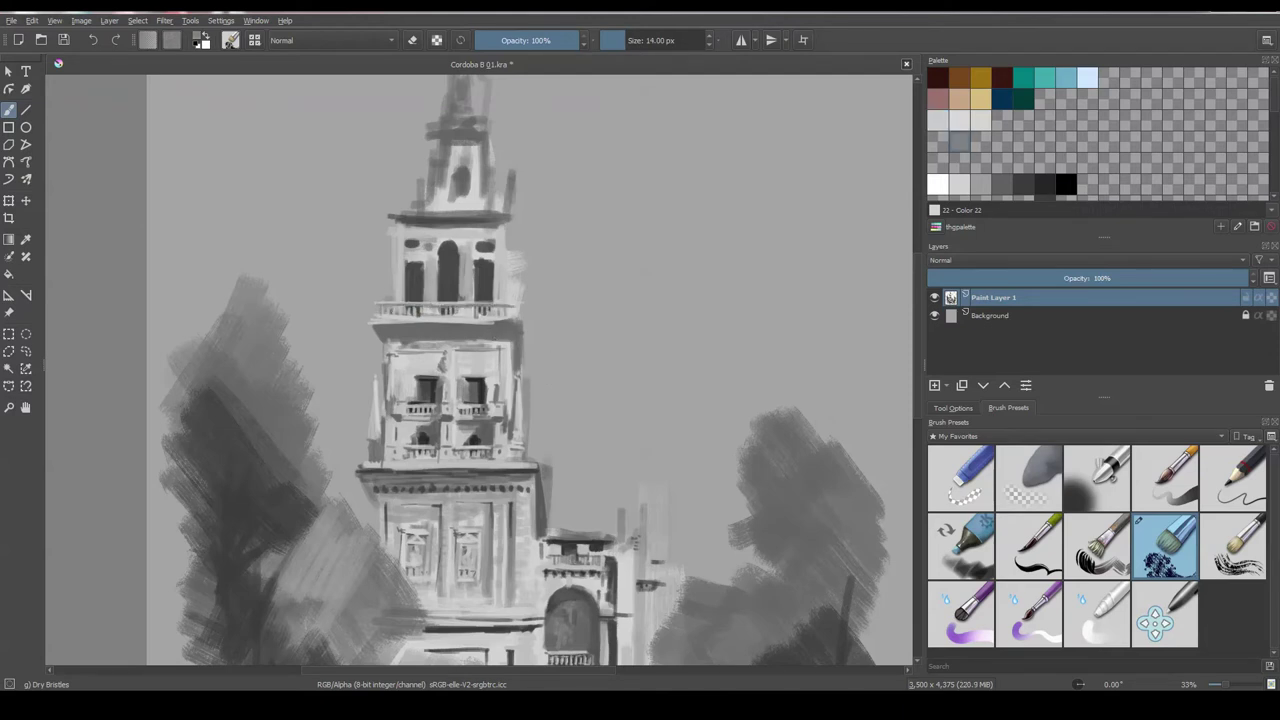
- Darken the tops of the upper windows
scroll(530, 370, "up", 1)
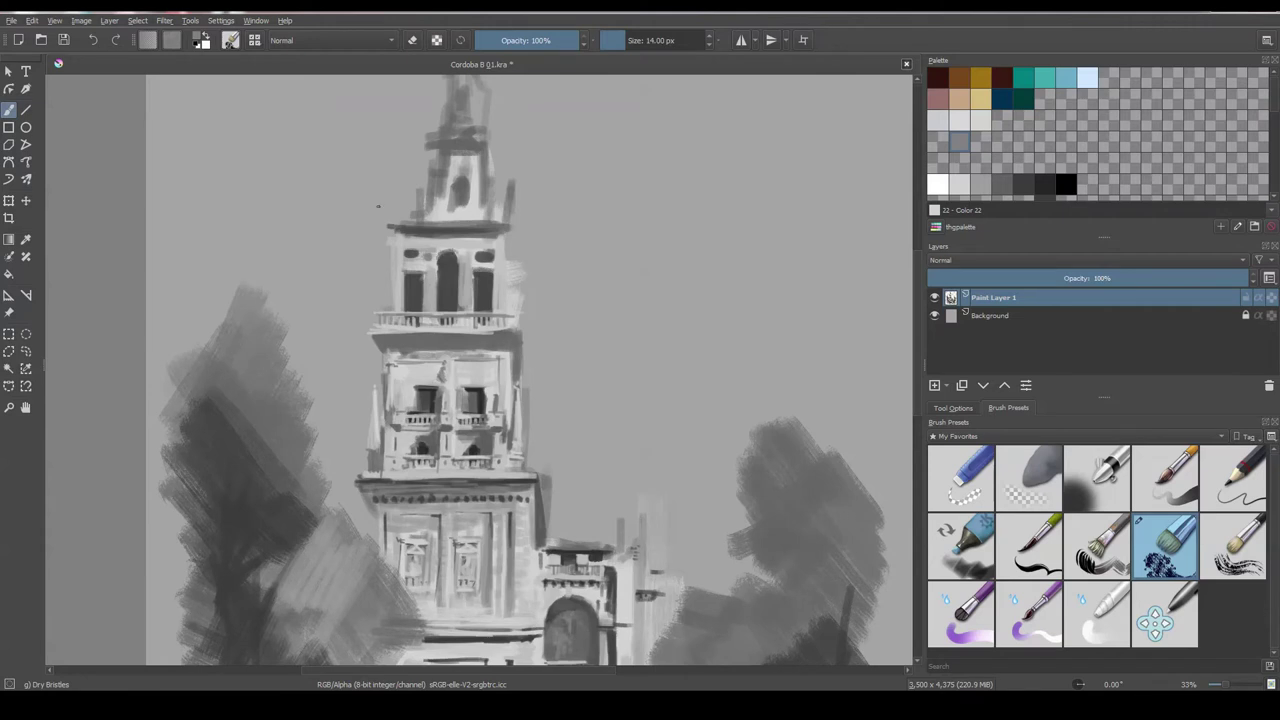
left_click_drag(408, 245, 490, 245)
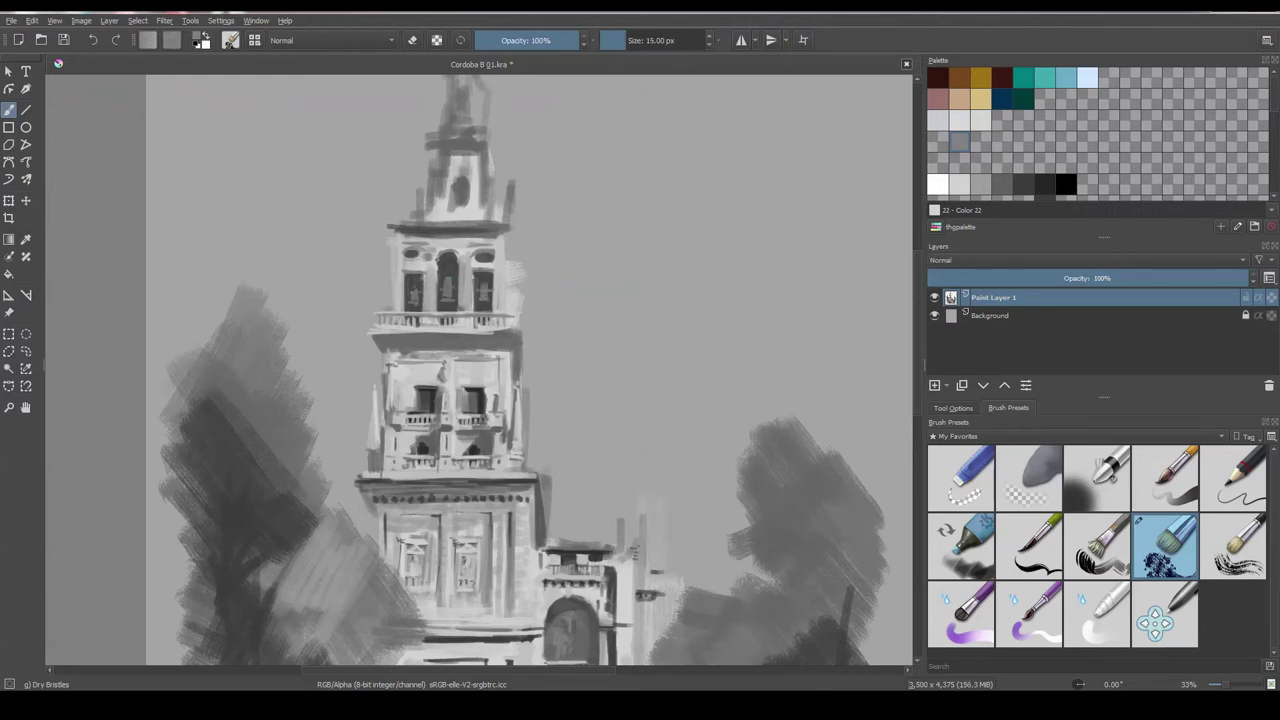
key("bracketright")
key("bracketright")
key("bracketright")
left_click_drag(449, 258, 451, 286)
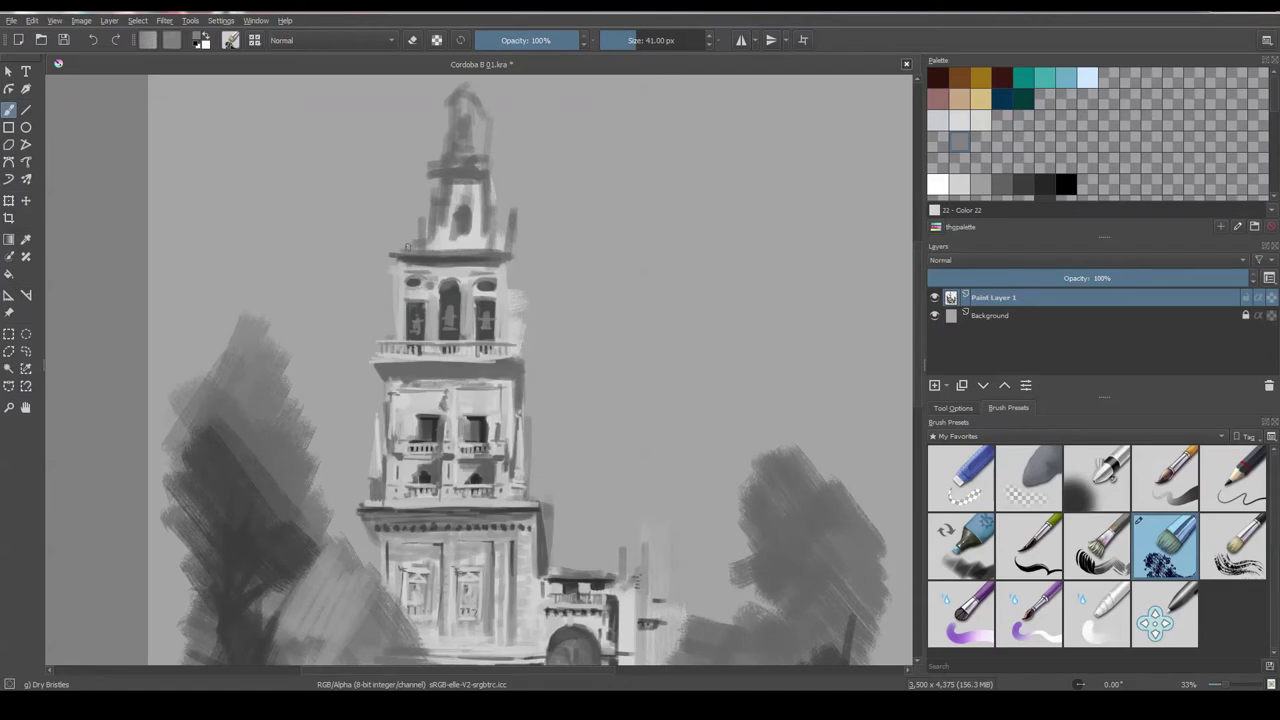
- Zoom in on the upper storeys and darken the left, right and oval bell openings in dark grey
left_click_drag(415, 391, 450, 170)
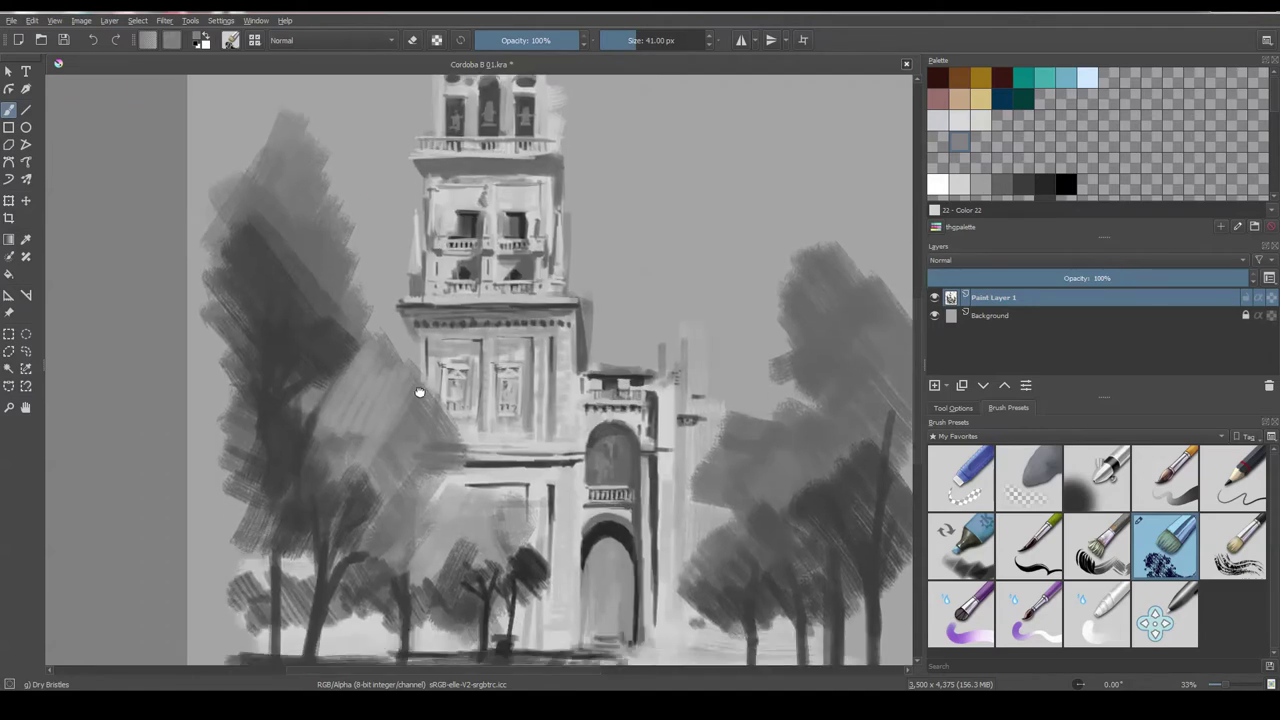
scroll(698, 350, "up", 1)
left_click(450, 320, "ctrl")
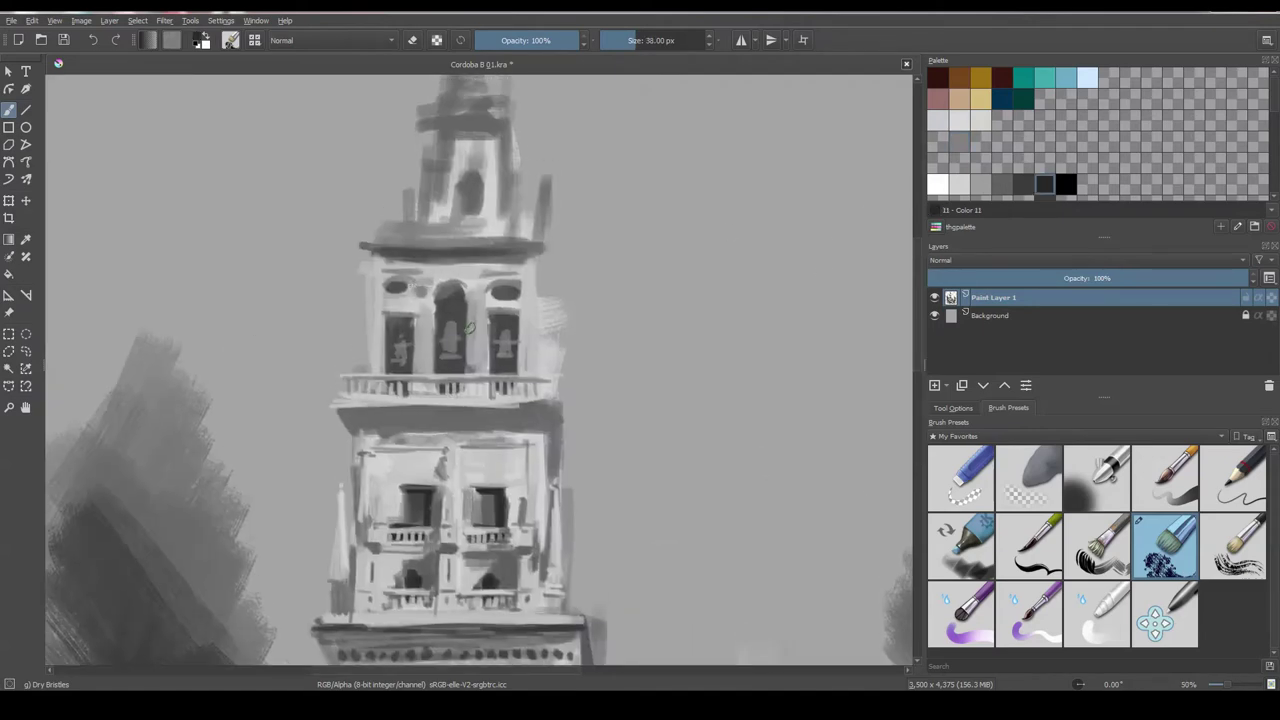
key("bracketleft")
key("bracketleft")
key("bracketleft")
mouse_move(402, 367)
left_mouse_down()
mouse_move(396, 342)
mouse_move(450, 305)
mouse_move(458, 330)
mouse_move(390, 364)
left_mouse_up()
left_click_drag(494, 342, 498, 368)
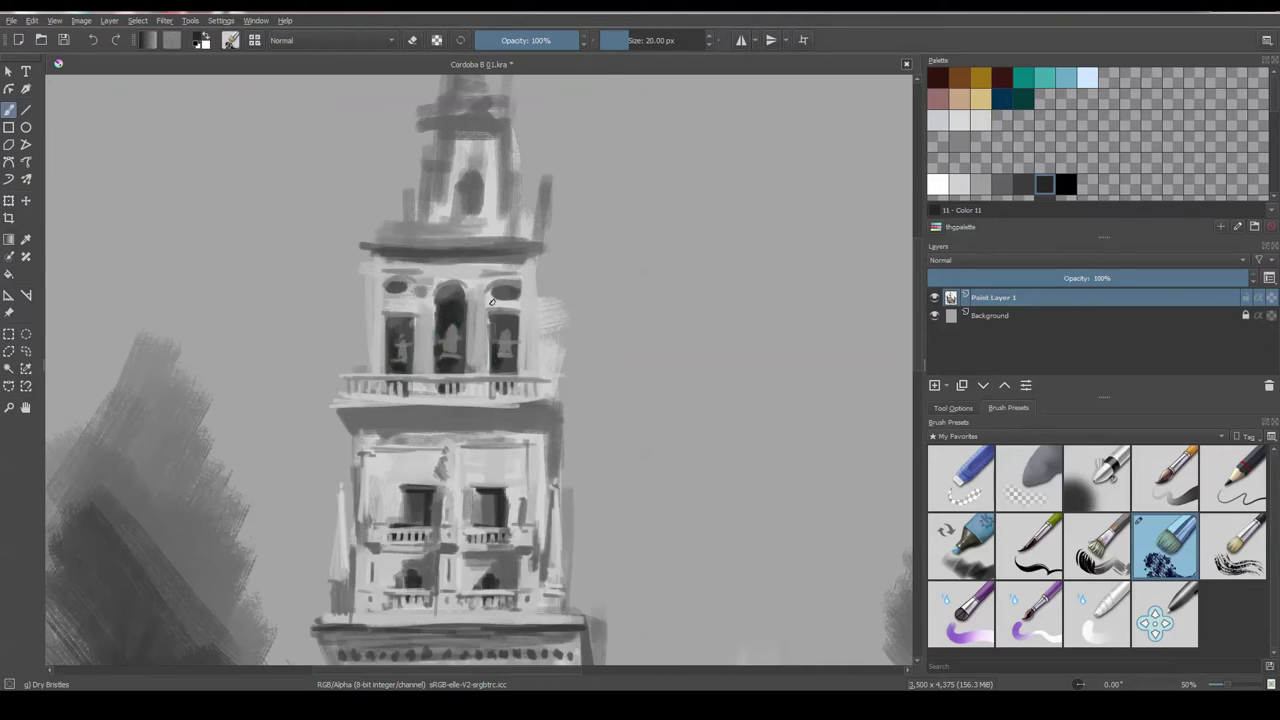
left_click_drag(491, 301, 502, 290)
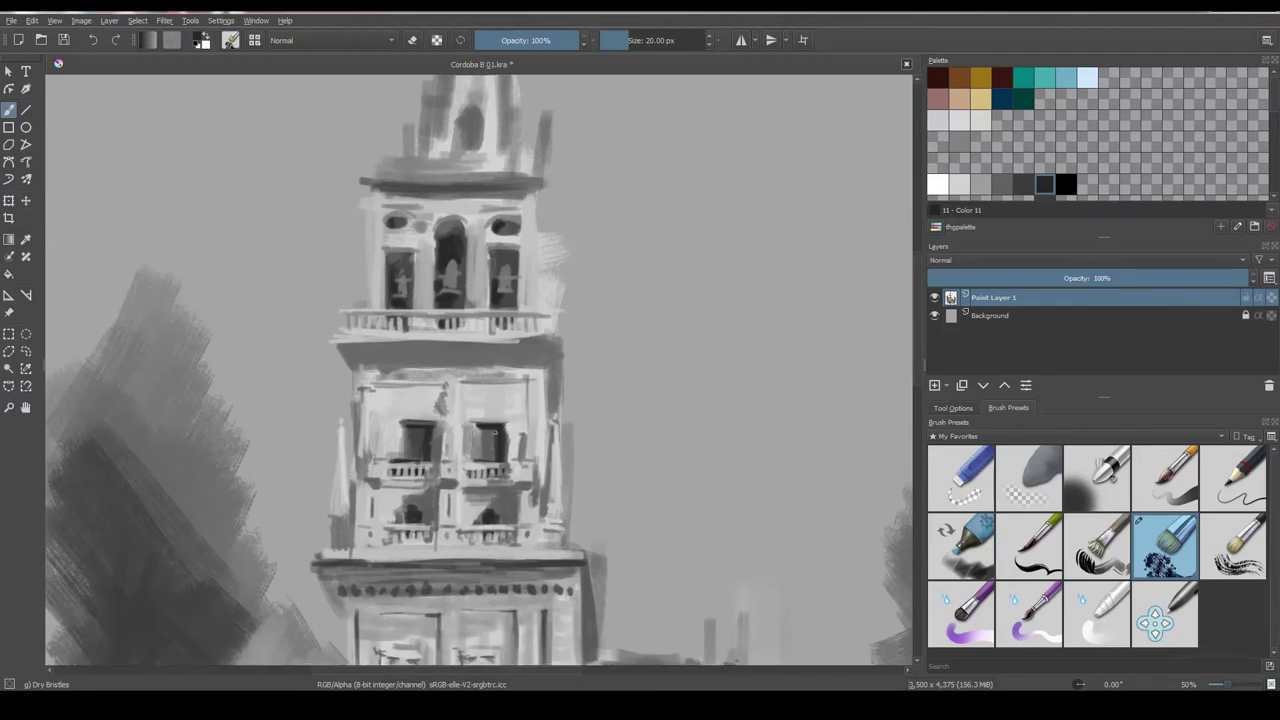
- Lighten the column between windows, the area above the left oval and the tower's left side with a 20 px light grey brush
left_click_drag(450, 334, 437, 357)
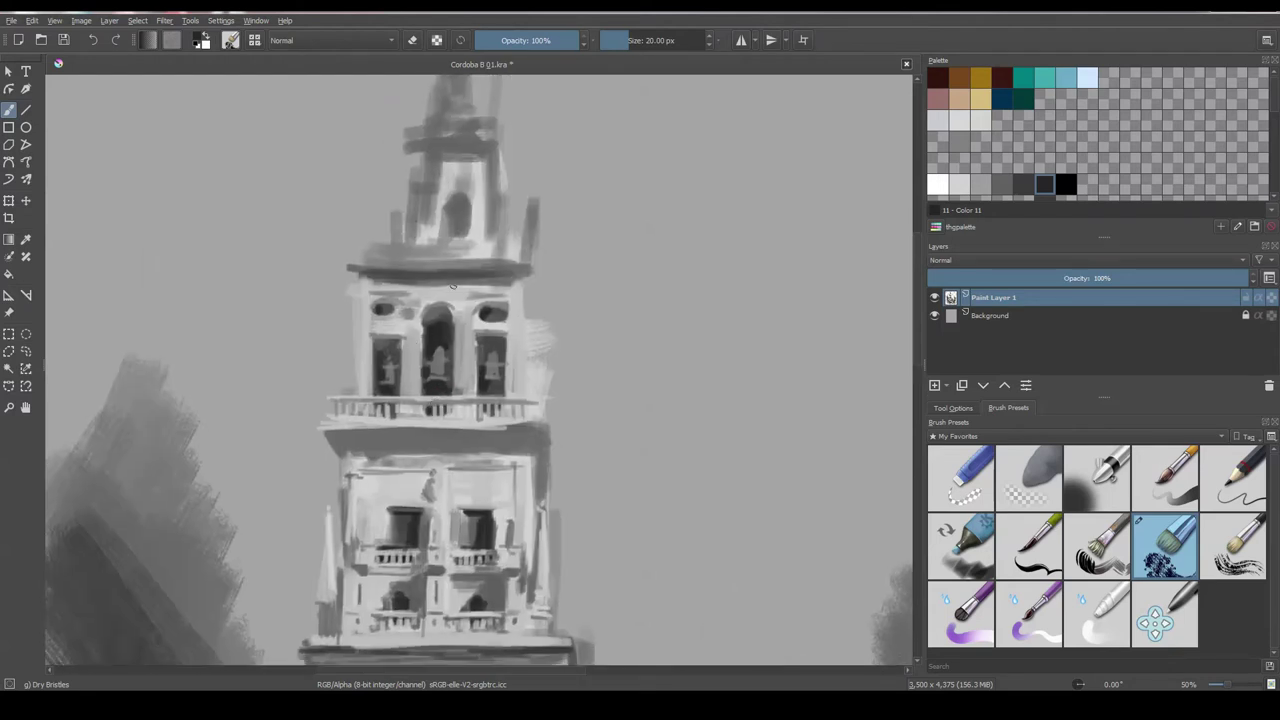
left_click(493, 334, "ctrl")
key("bracketleft")
key("bracketleft")
key("bracketleft")
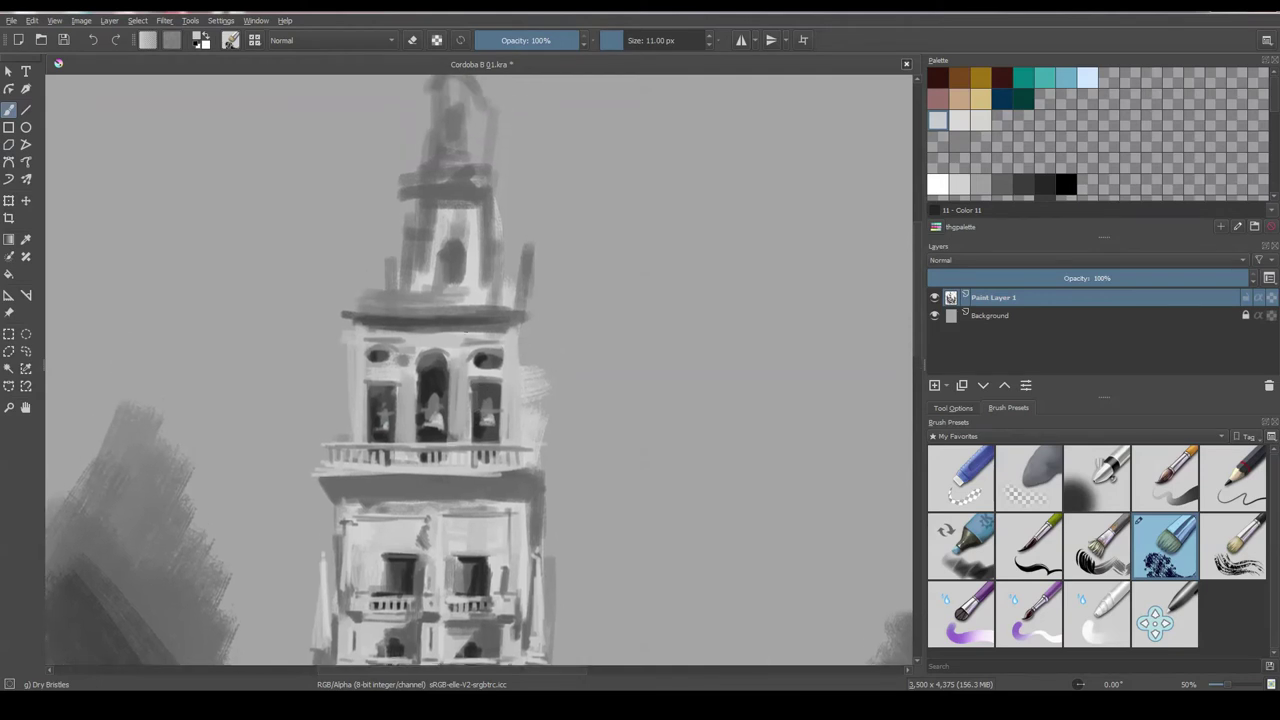
key("bracketright")
key("bracketright")
key("bracketright")
mouse_move(462, 409)
left_mouse_down()
mouse_move(448, 436)
mouse_move(404, 408)
mouse_move(411, 386)
left_mouse_up()
left_click_drag(366, 347, 453, 336)
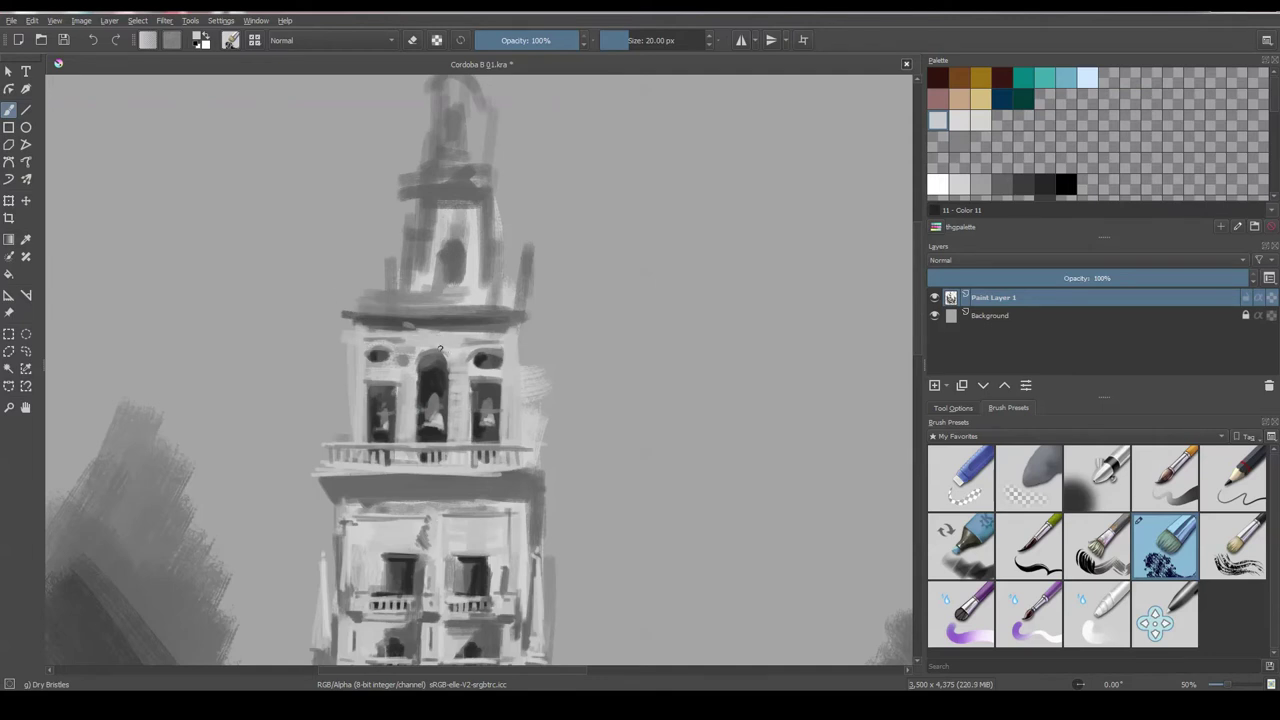
scroll(439, 350, "up", 3)
mouse_move(368, 410)
left_mouse_down()
mouse_move(390, 395)
mouse_move(405, 335)
mouse_move(378, 392)
mouse_move(414, 310)
left_mouse_up()
- Brighten the tower's upper section and its sides, and cover the dark cornice band with a lighter tone
key("]")
mouse_move(440, 360)
left_mouse_down()
mouse_move(433, 328)
mouse_move(470, 395)
mouse_move(470, 330)
mouse_move(495, 402)
left_mouse_up()
mouse_move(494, 355)
left_mouse_down()
mouse_move(505, 420)
mouse_move(520, 408)
left_mouse_up()
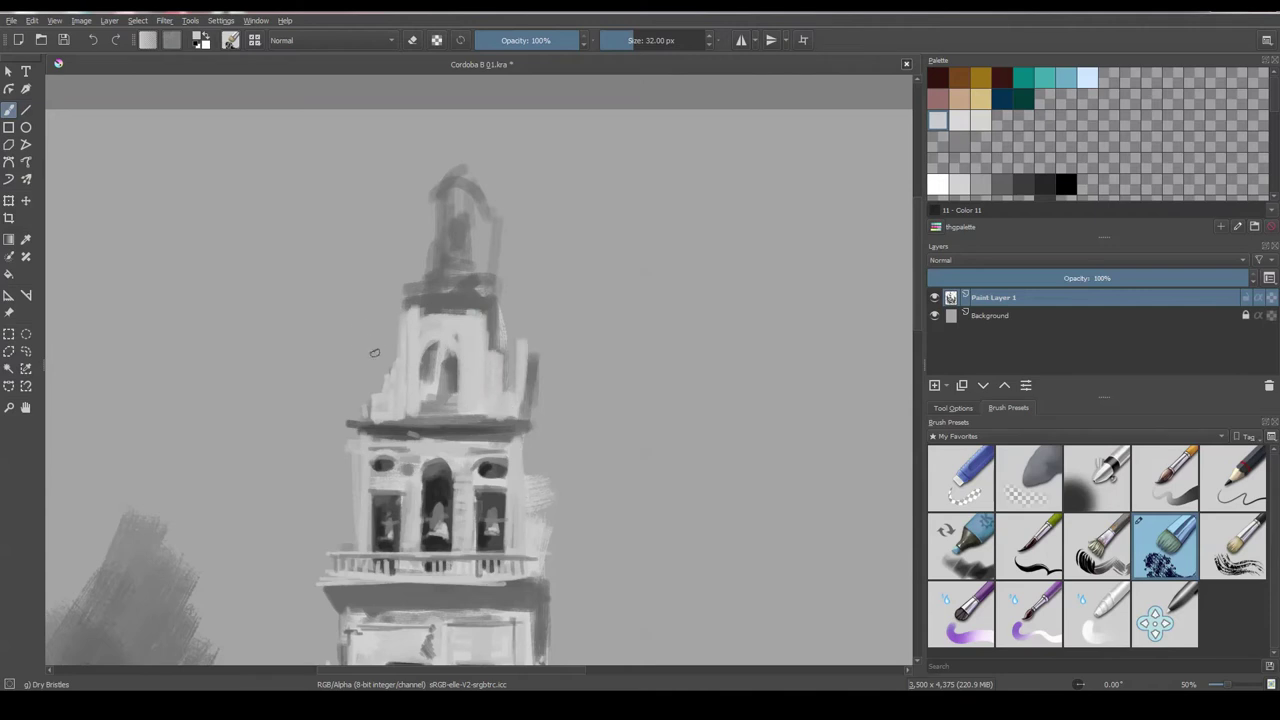
left_click_drag(360, 342, 361, 410)
left_click_drag(520, 355, 522, 422)
scroll(505, 377, "down", 1)
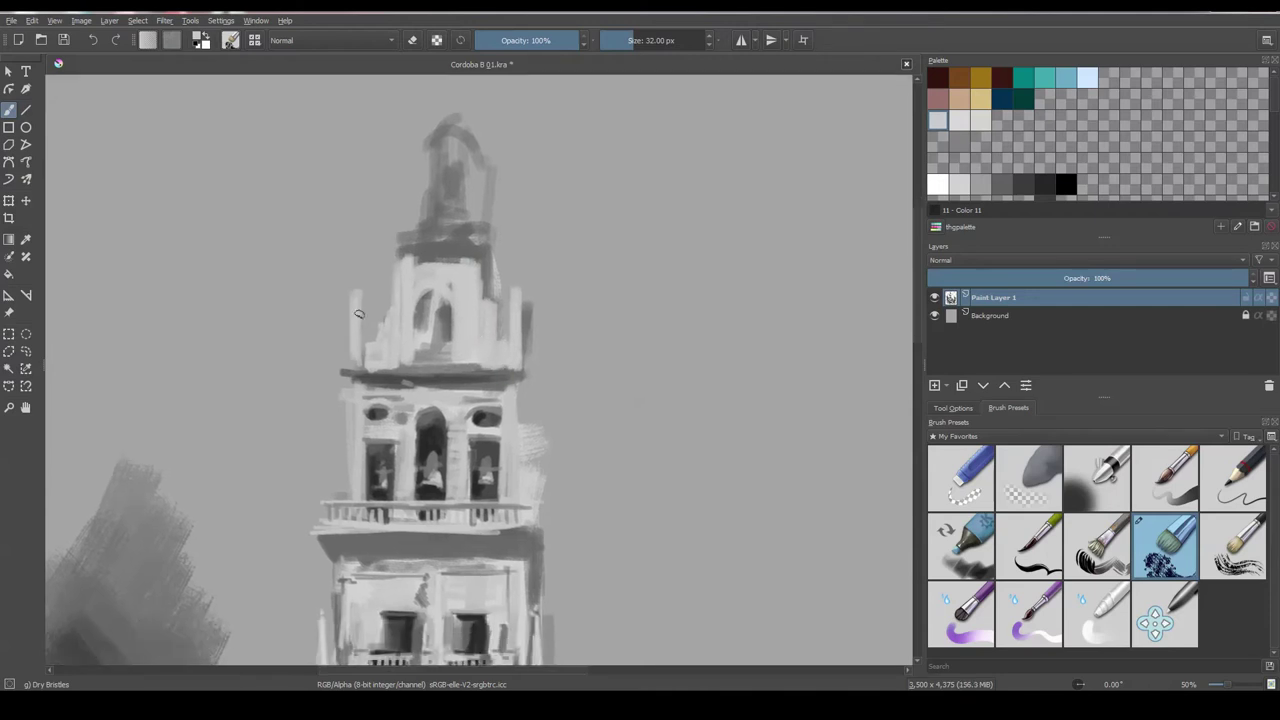
left_click_drag(340, 368, 505, 370)
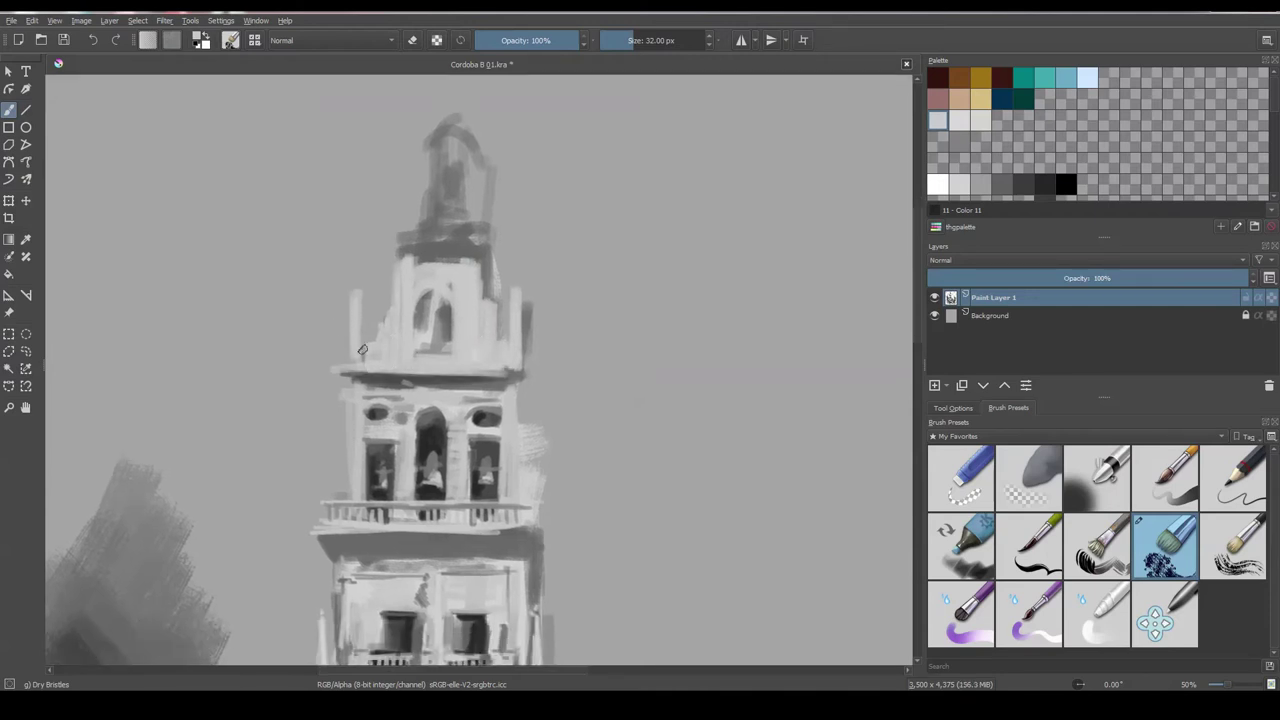
scroll(435, 405, "down", 1)
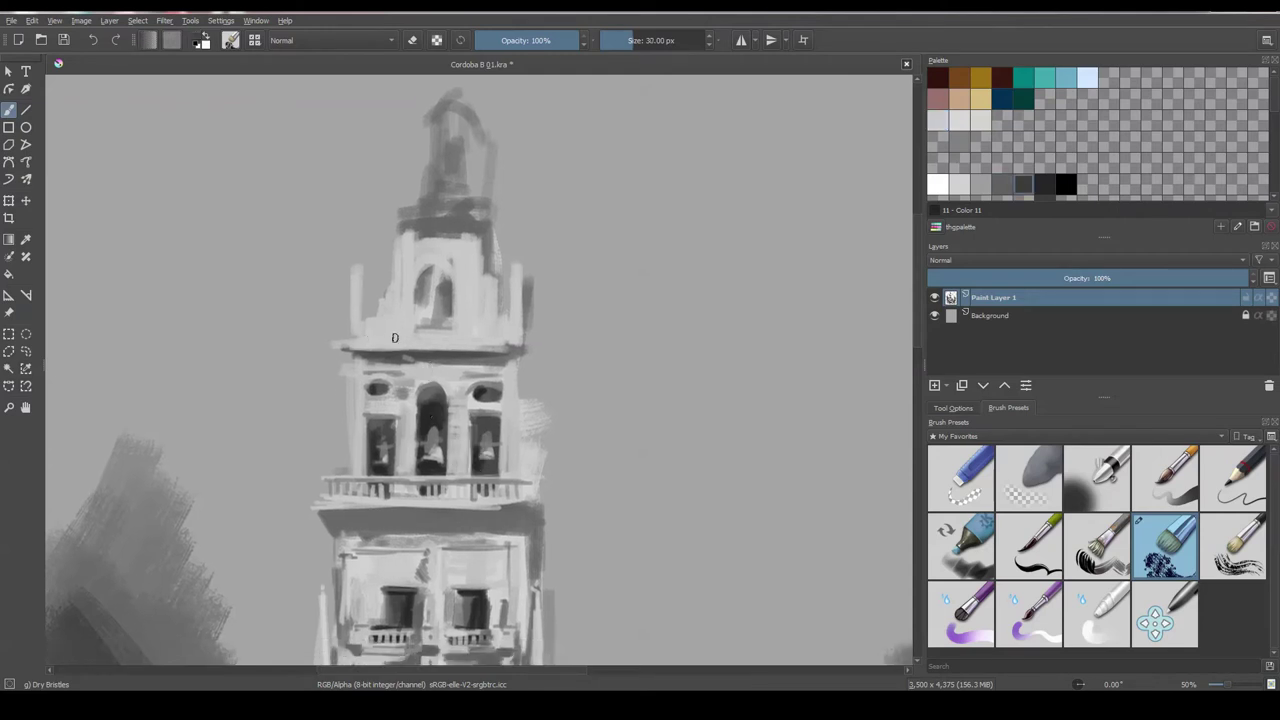
- Sample a colour and paint thin ledge lines and a row of balusters along the upper ledge
left_click(414, 548, "ctrl")
key("bracketleft")
mouse_move(352, 326)
left_mouse_down()
mouse_move(490, 348)
mouse_move(458, 328)
left_mouse_up()
key("bracketleft")
left_click_drag(365, 333, 492, 325)
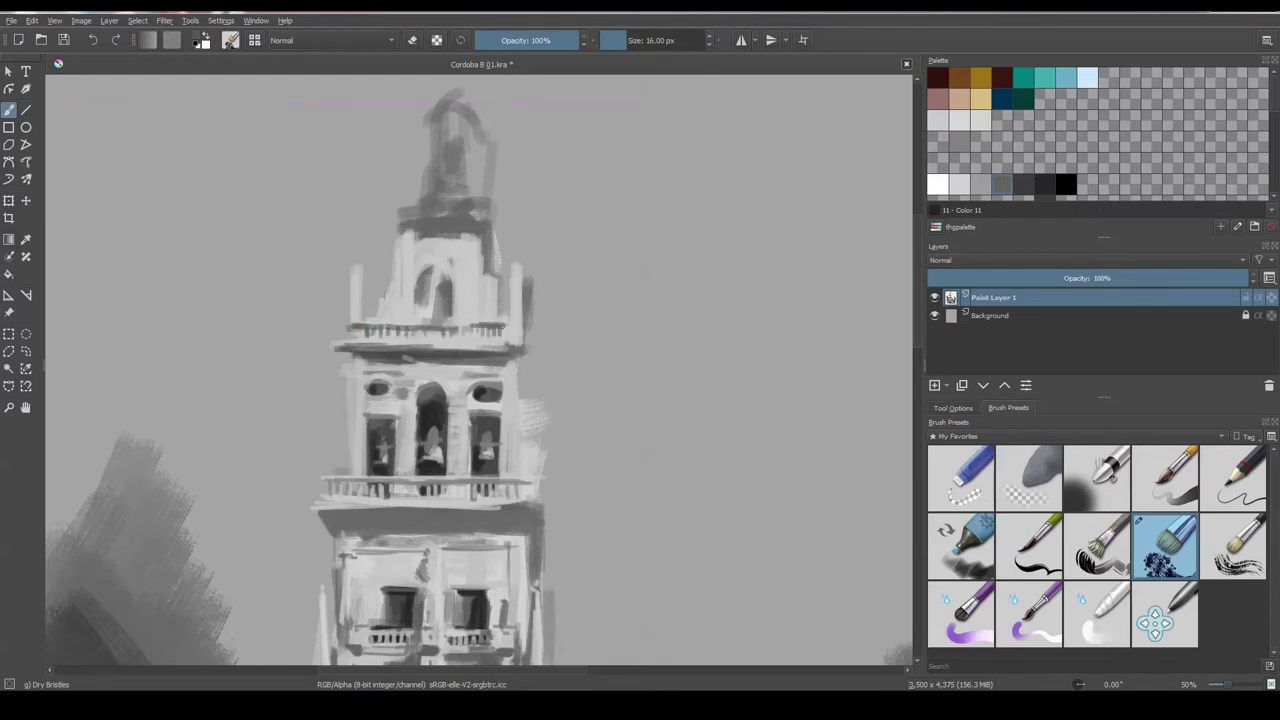
key("bracketright")
- Add dark vertical strokes on the tower wall, right side and upper-left parapet, and darken the top arch
mouse_move(466, 262)
left_mouse_down()
mouse_move(465, 317)
mouse_move(486, 326)
left_mouse_up()
left_click_drag(494, 280, 511, 326)
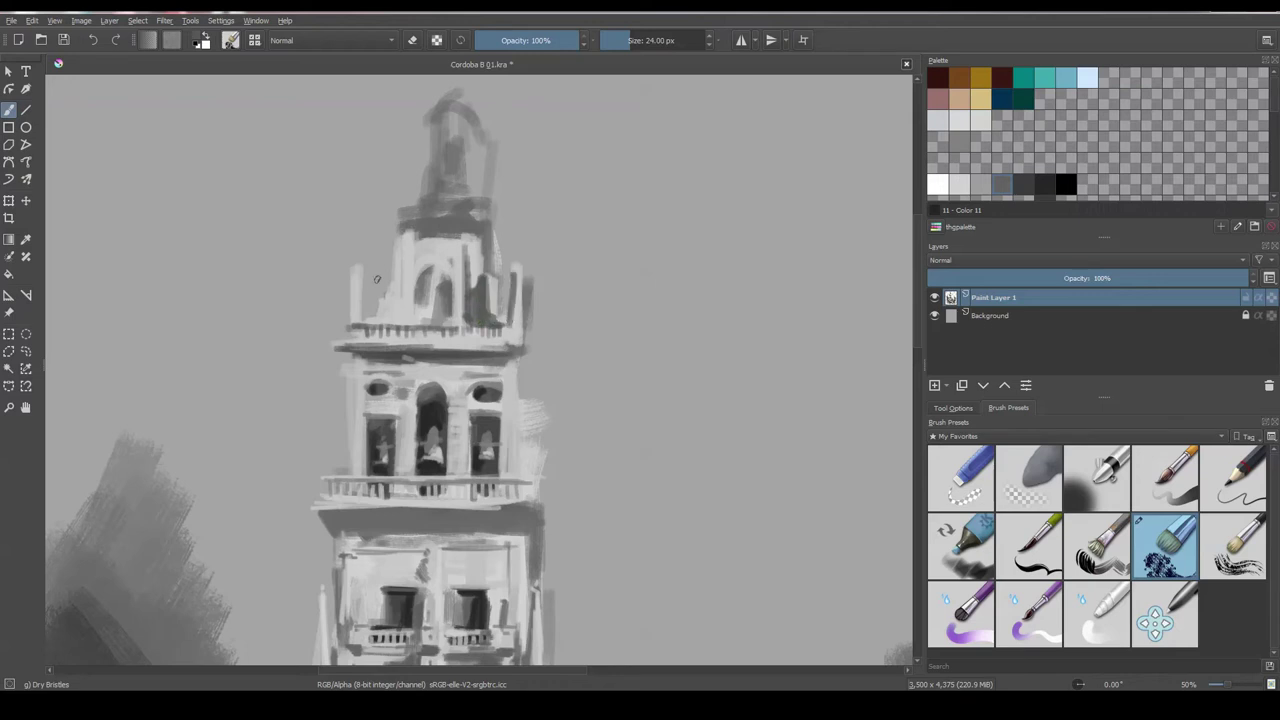
mouse_move(355, 268)
left_mouse_down()
mouse_move(353, 324)
mouse_move(384, 312)
left_mouse_up()
key("bracketright")
left_click_drag(396, 238, 396, 265)
mouse_move(408, 234)
left_mouse_down()
mouse_move(402, 326)
mouse_move(440, 276)
mouse_move(446, 288)
mouse_move(452, 258)
mouse_move(436, 314)
left_mouse_up()
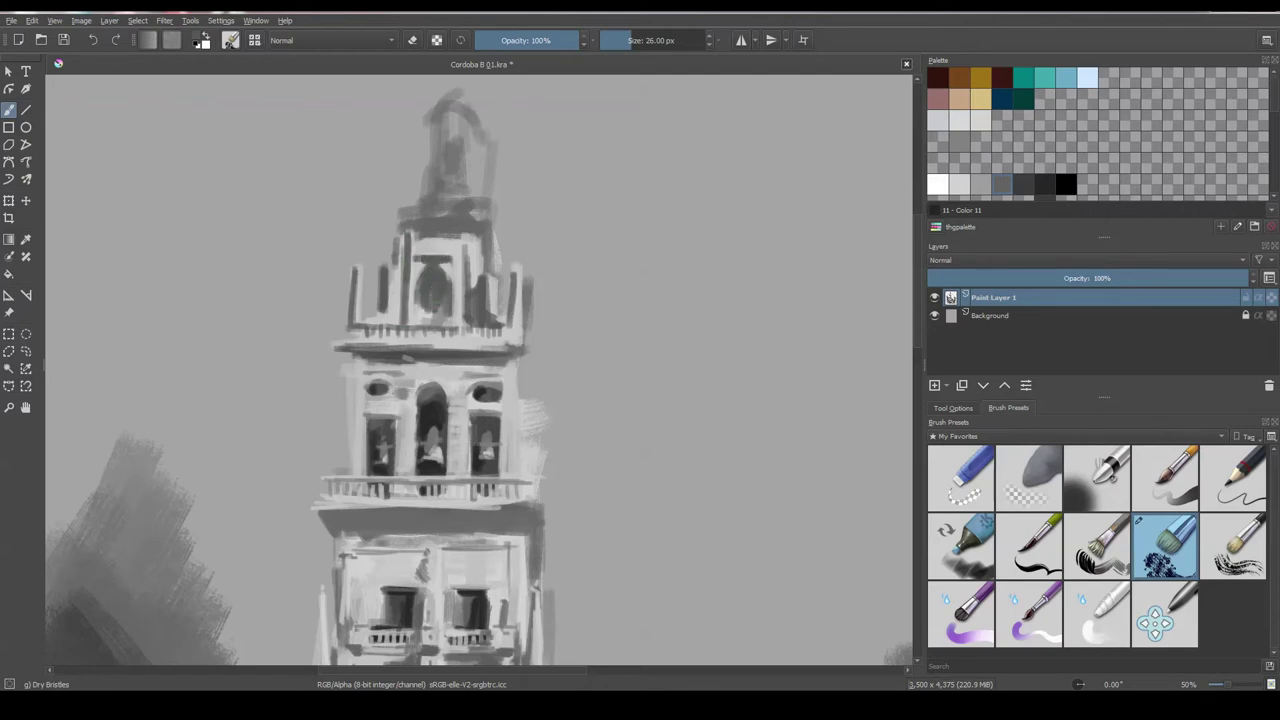
mouse_move(446, 266)
left_mouse_down()
mouse_move(442, 306)
mouse_move(446, 284)
mouse_move(428, 302)
mouse_move(446, 302)
left_mouse_up()
- Paint a dark roof shape near the tower top and dark accents around the spire and lantern
left_click(1044, 184)
key("bracketleft")
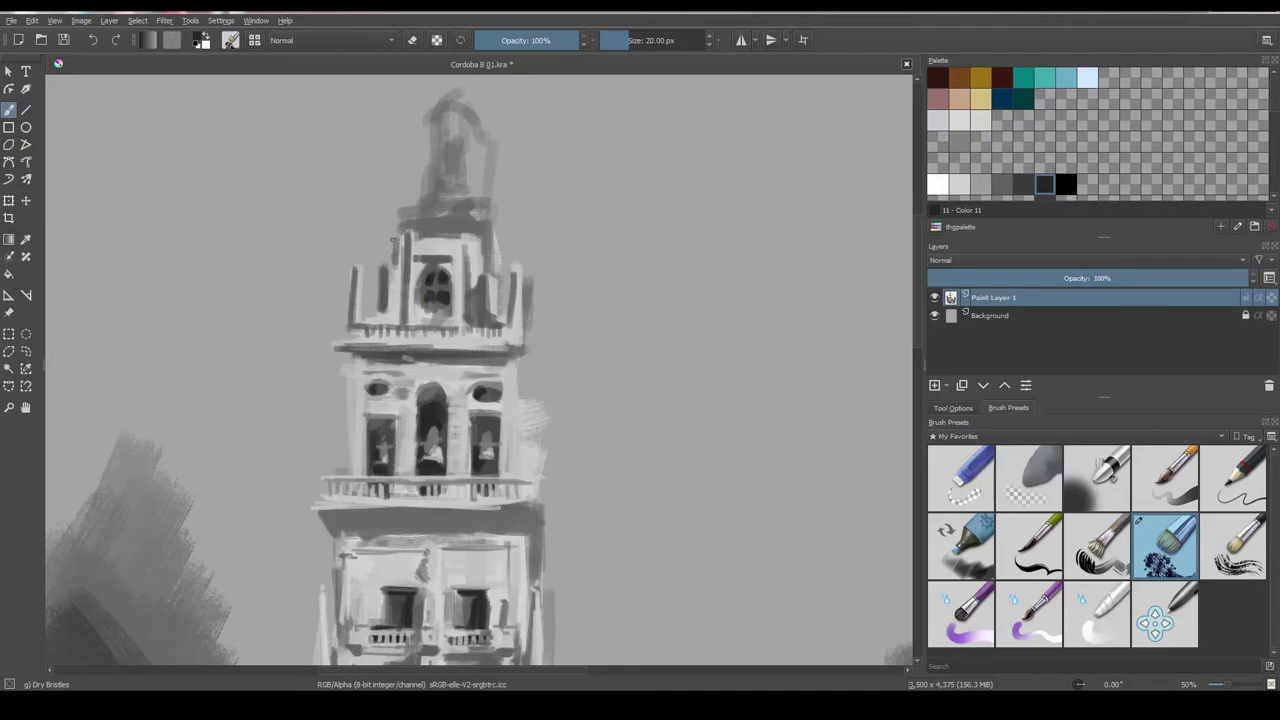
mouse_move(392, 234)
left_mouse_down()
mouse_move(470, 232)
mouse_move(454, 210)
left_mouse_up()
left_click_drag(473, 278, 493, 338)
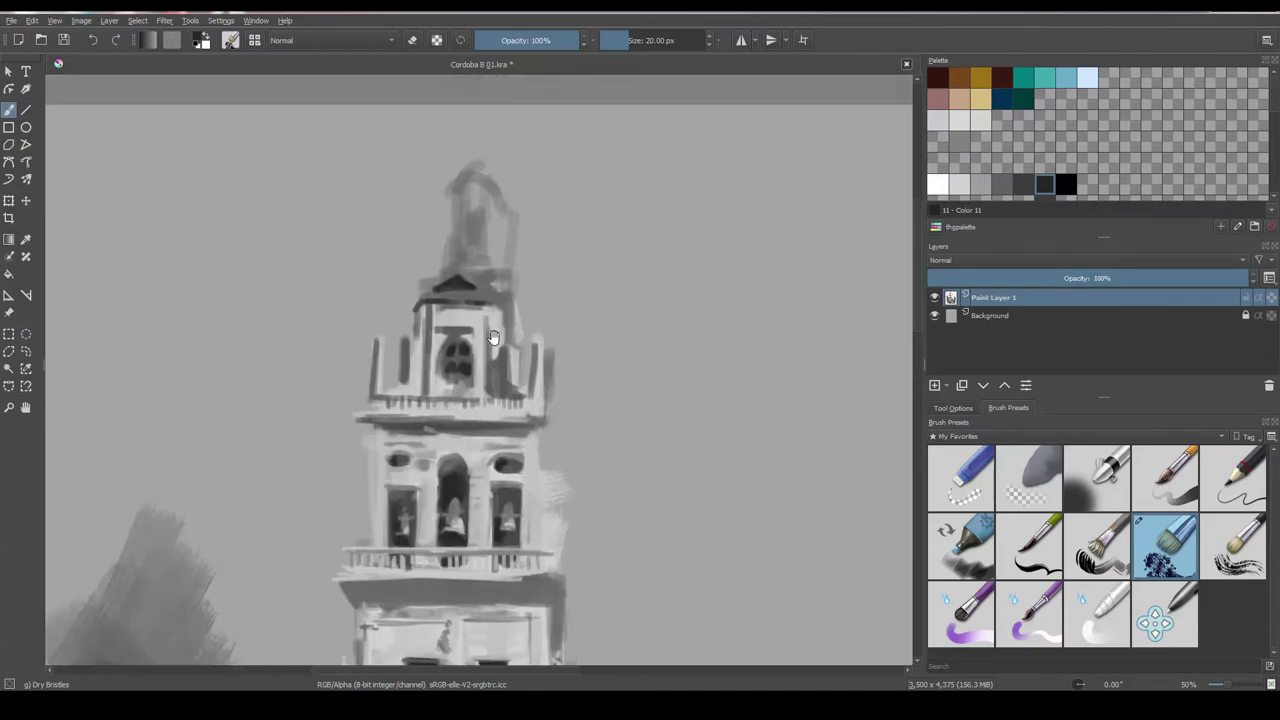
scroll(492, 338, "down", 3)
scroll(492, 338, "up", 3)
mouse_move(452, 215)
left_mouse_down()
mouse_move(452, 345)
mouse_move(402, 318)
mouse_move(470, 318)
mouse_move(420, 256)
mouse_move(444, 246)
mouse_move(456, 258)
mouse_move(442, 266)
mouse_move(438, 214)
mouse_move(414, 216)
left_mouse_up()
left_click(461, 311, "ctrl")
scroll(438, 220, "down", 3)
mouse_move(408, 290)
left_mouse_down()
mouse_move(454, 291)
mouse_move(396, 296)
mouse_move(482, 296)
left_mouse_up()
- Lighten the tower's left pillar with light grey, then switch between darker and light grey swatches
scroll(440, 300, "down", 1)
left_click_drag(398, 318, 408, 330)
left_click_drag(422, 374, 460, 372)
scroll(430, 370, "down", 1)
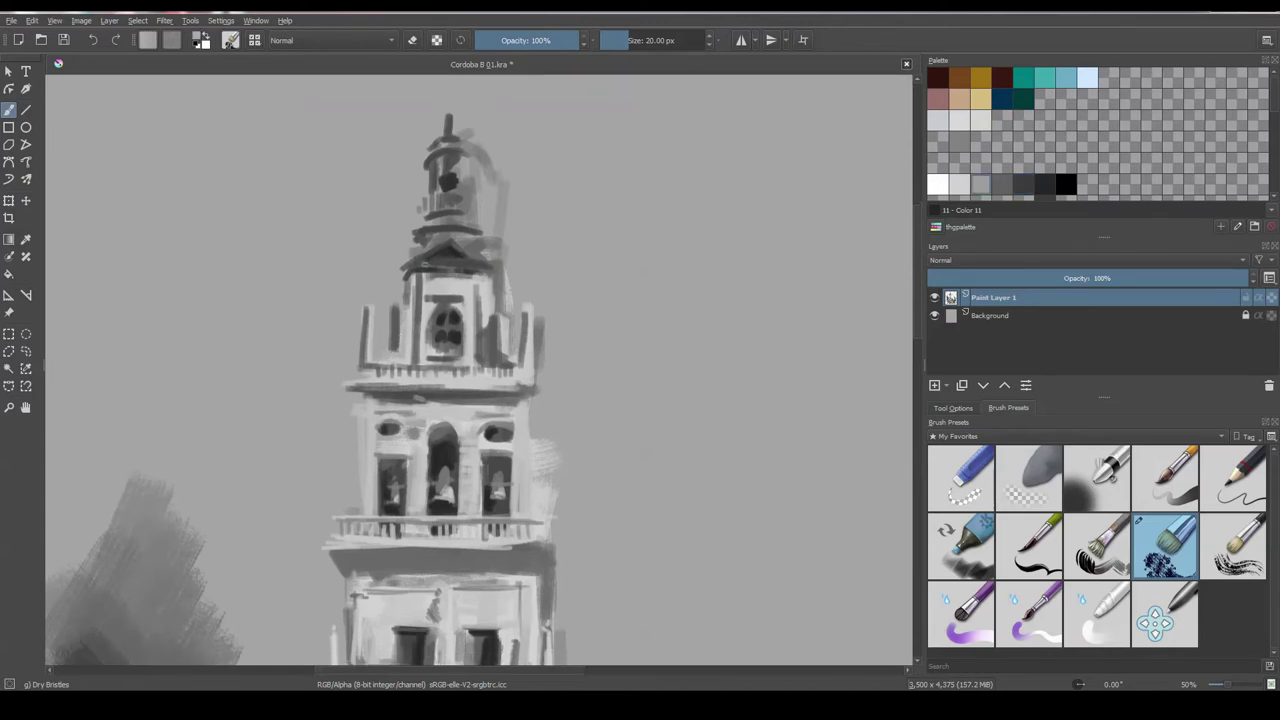
left_click(701, 170, "ctrl")
left_click_drag(403, 333, 409, 312)
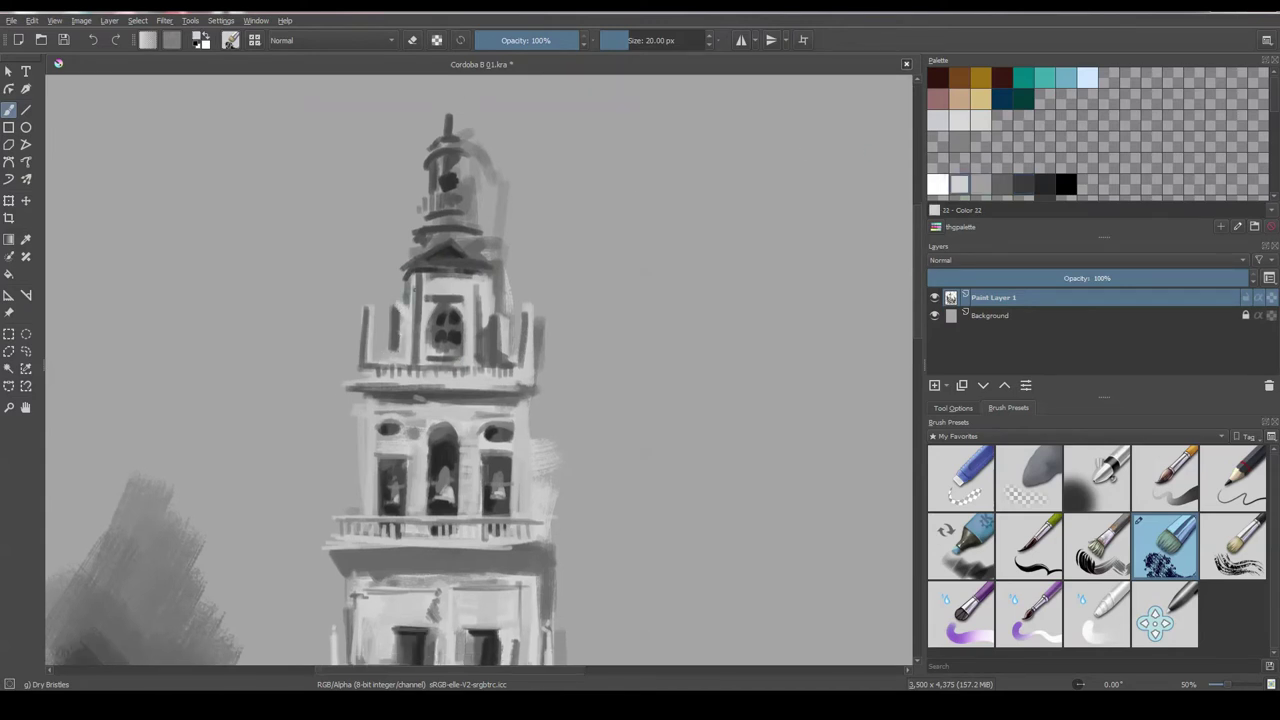
left_click(456, 334, "ctrl")
left_click(446, 284, "ctrl")
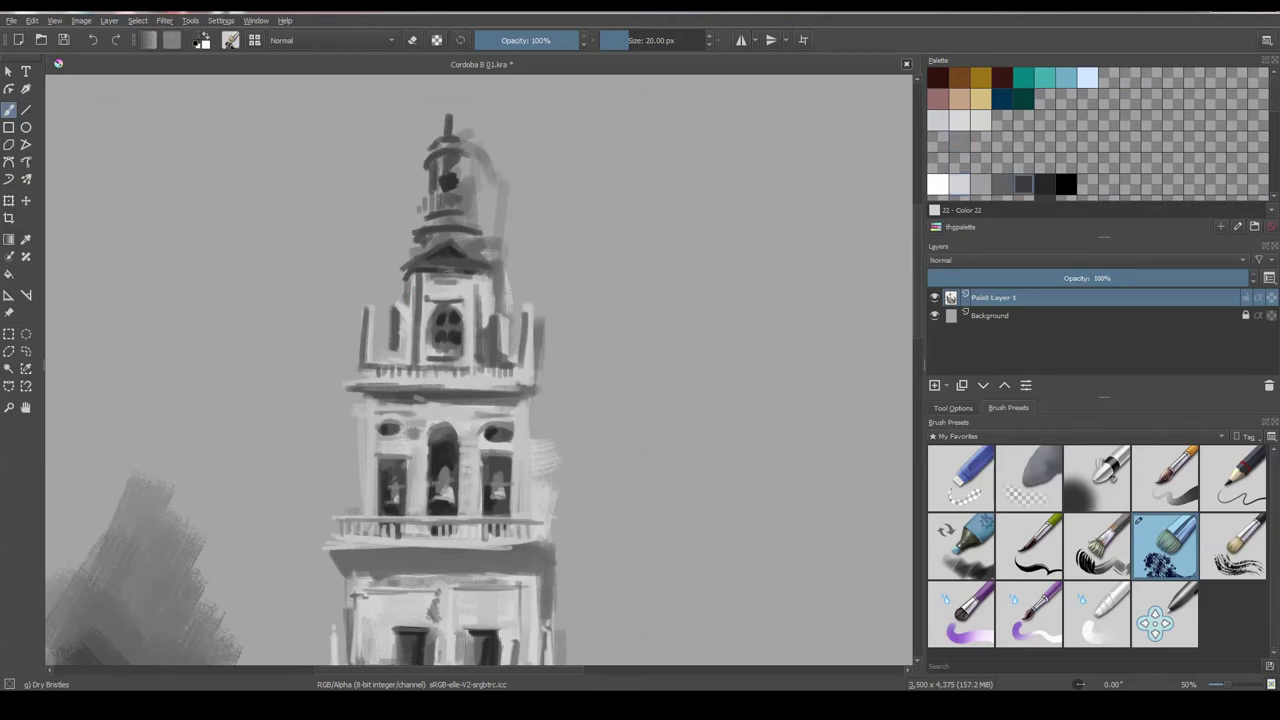
left_click(497, 385, "ctrl")
left_click(414, 207, "ctrl")
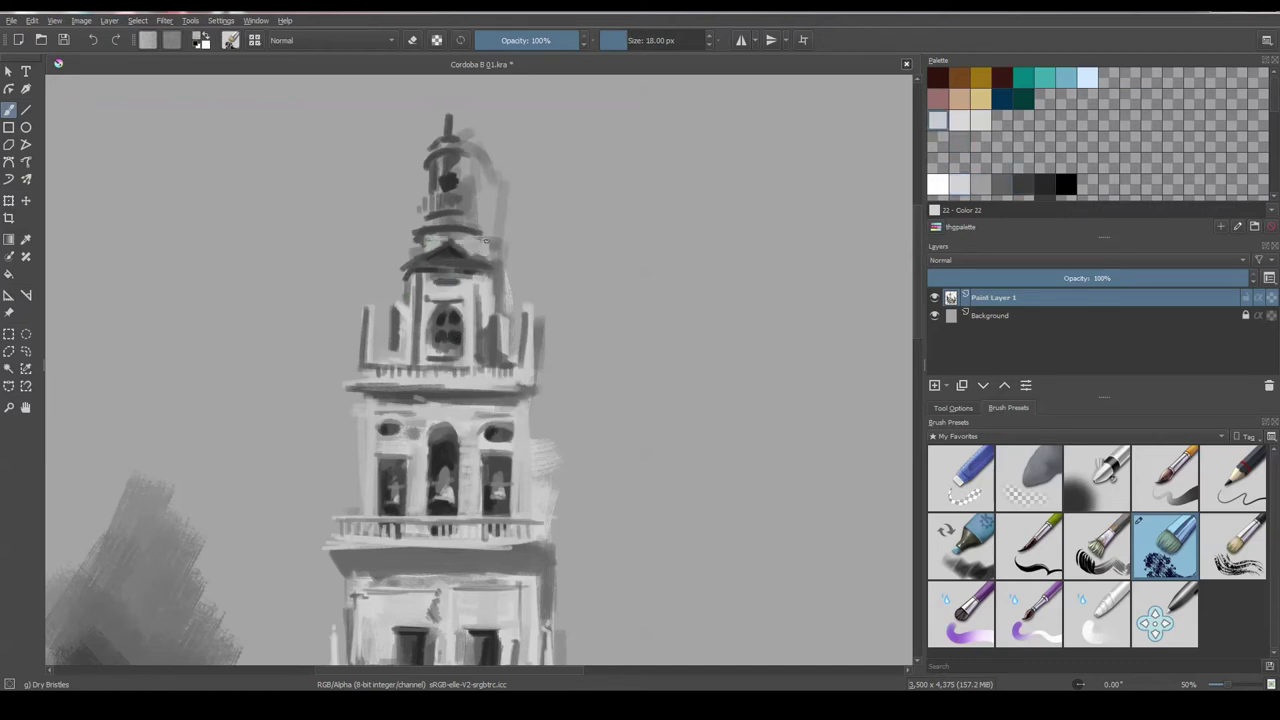
- Add small light strokes near the tower top and lighten the right side of the dome
scroll(477, 240, "up", 1)
mouse_move(444, 256)
left_mouse_down()
mouse_move(466, 246)
mouse_move(460, 194)
left_mouse_up()
mouse_move(474, 240)
left_mouse_down()
mouse_move(470, 192)
mouse_move(436, 200)
left_mouse_up()
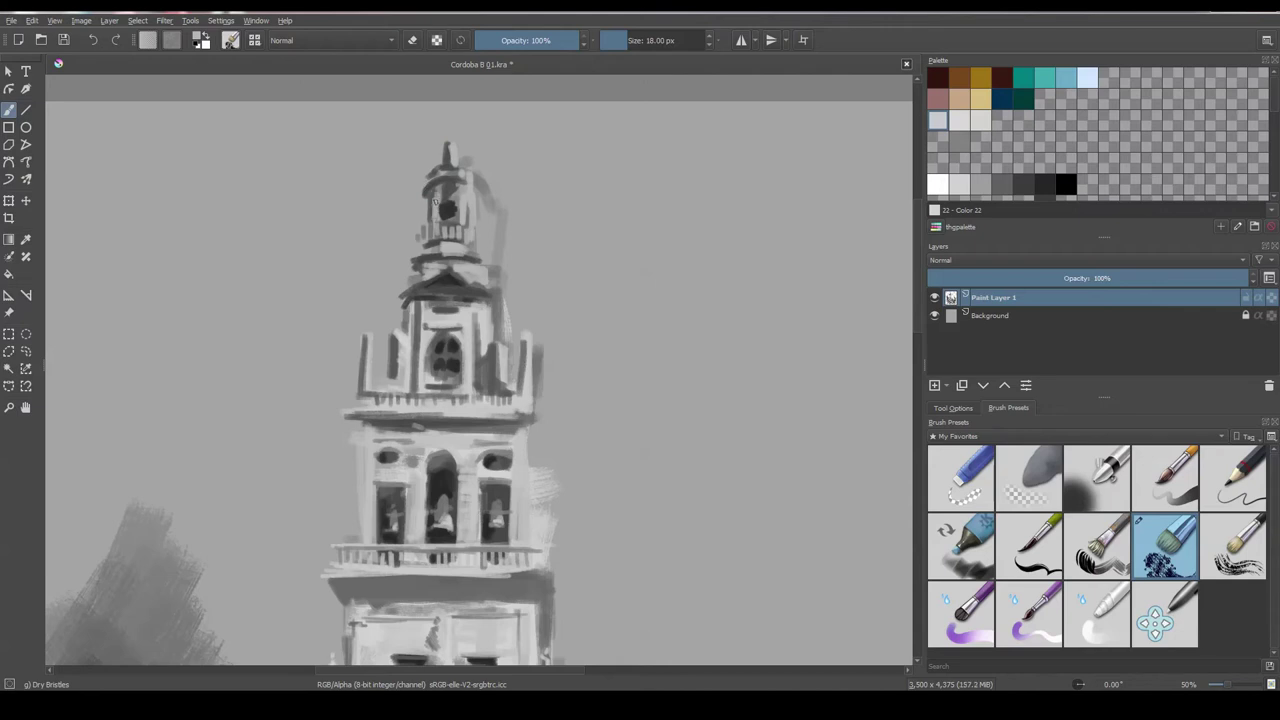
left_click(875, 197, "ctrl")
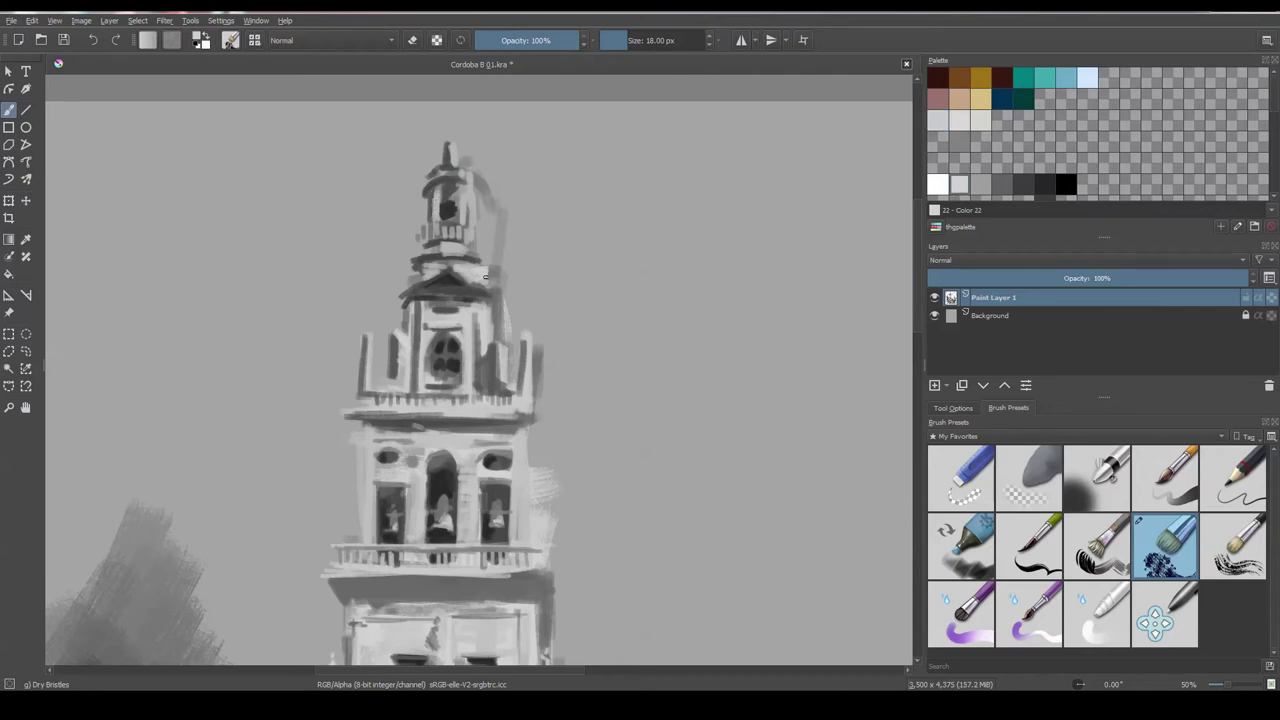
scroll(476, 233, "down", 3)
scroll(502, 232, "down", 1)
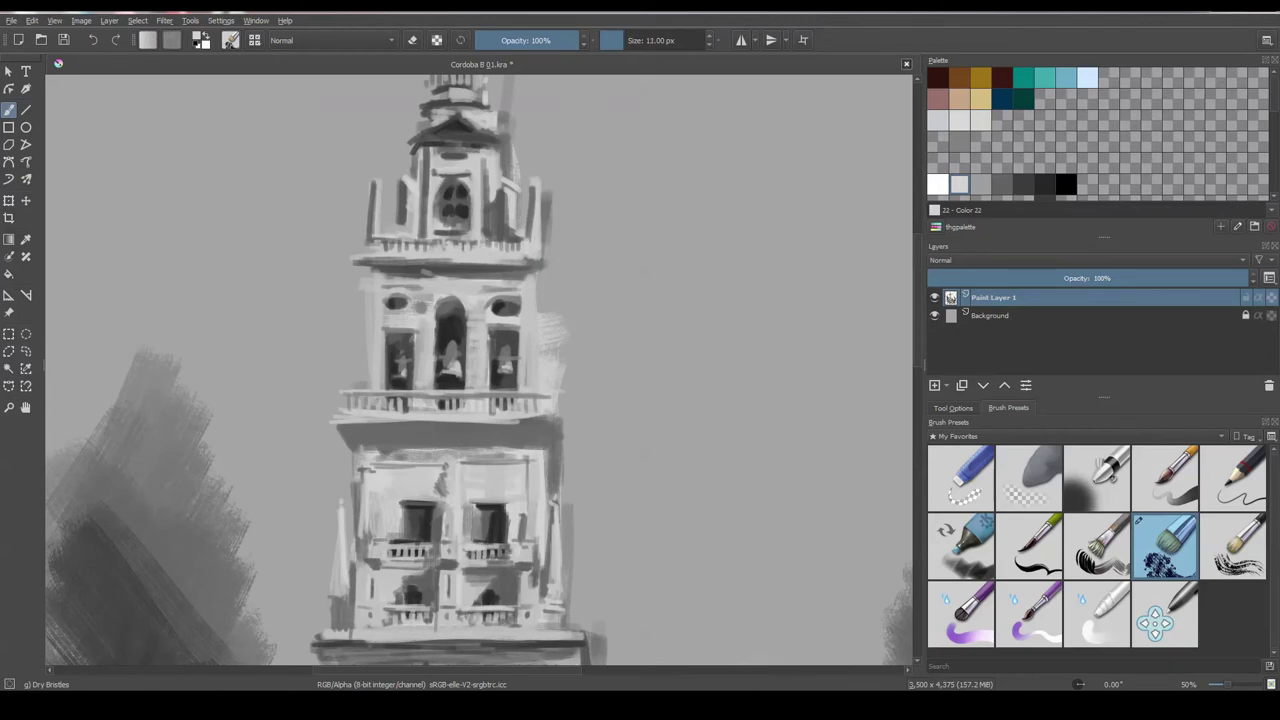
- Lighten the tower's balustrade and left column with a slightly smaller brush
key("bracketleft")
left_click_drag(418, 234, 514, 240)
left_click_drag(408, 218, 410, 240)
scroll(455, 230, "up", 1)
scroll(460, 190, "up", 2)
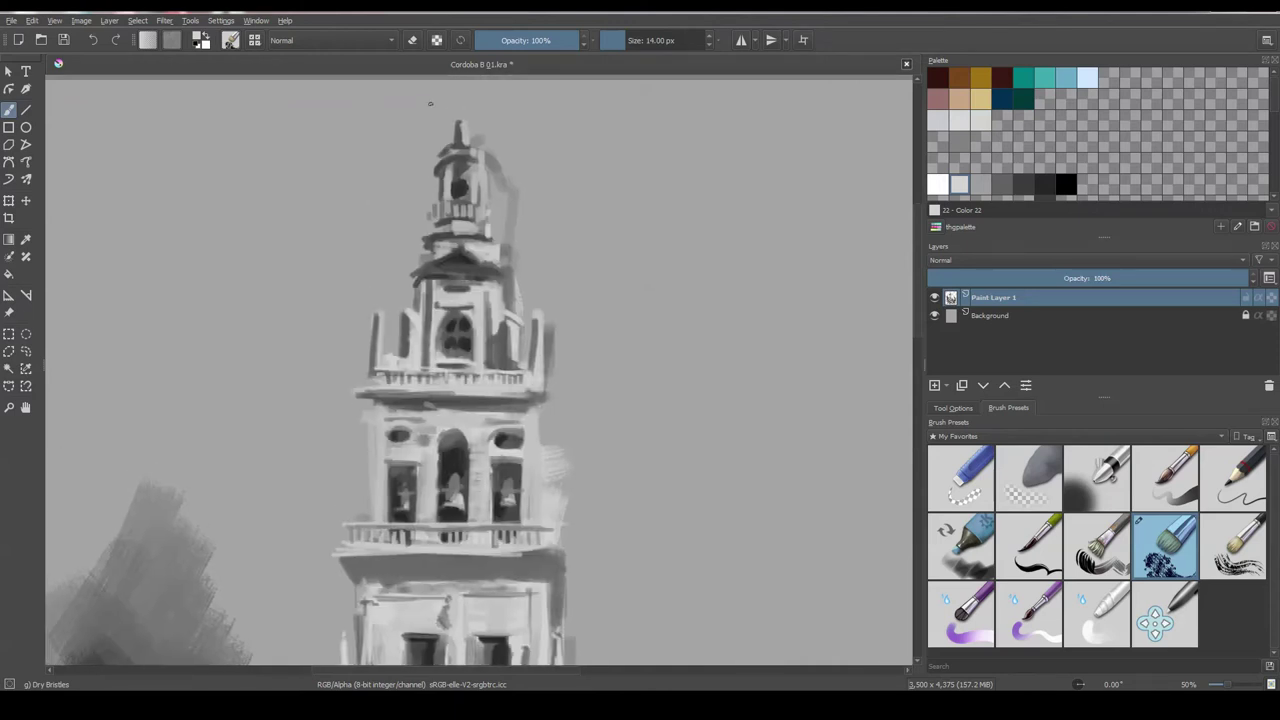
scroll(466, 140, "up", 1)
scroll(476, 160, "down", 5)
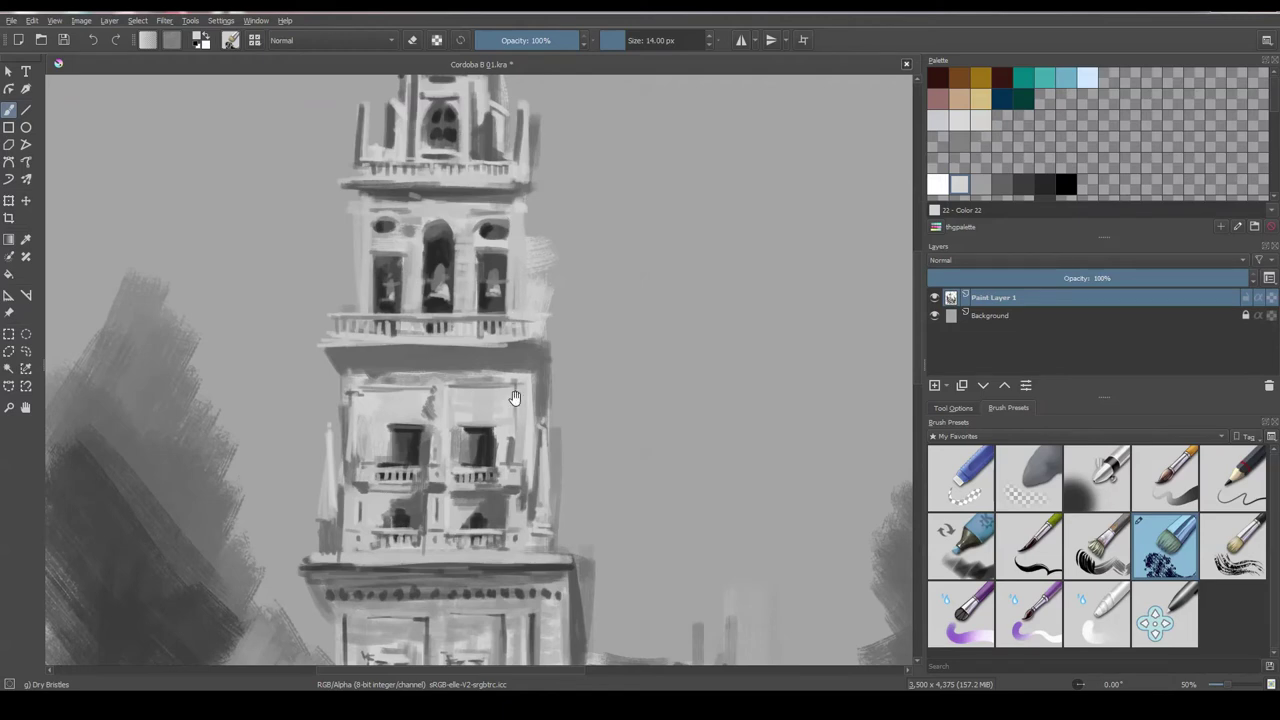
scroll(470, 360, "down", 6)
- Save the painting and zoom out to view the whole composition
key("bracketright")
key("bracketright")
key("bracketright")
key("minus")
key("minus")
key("minus")
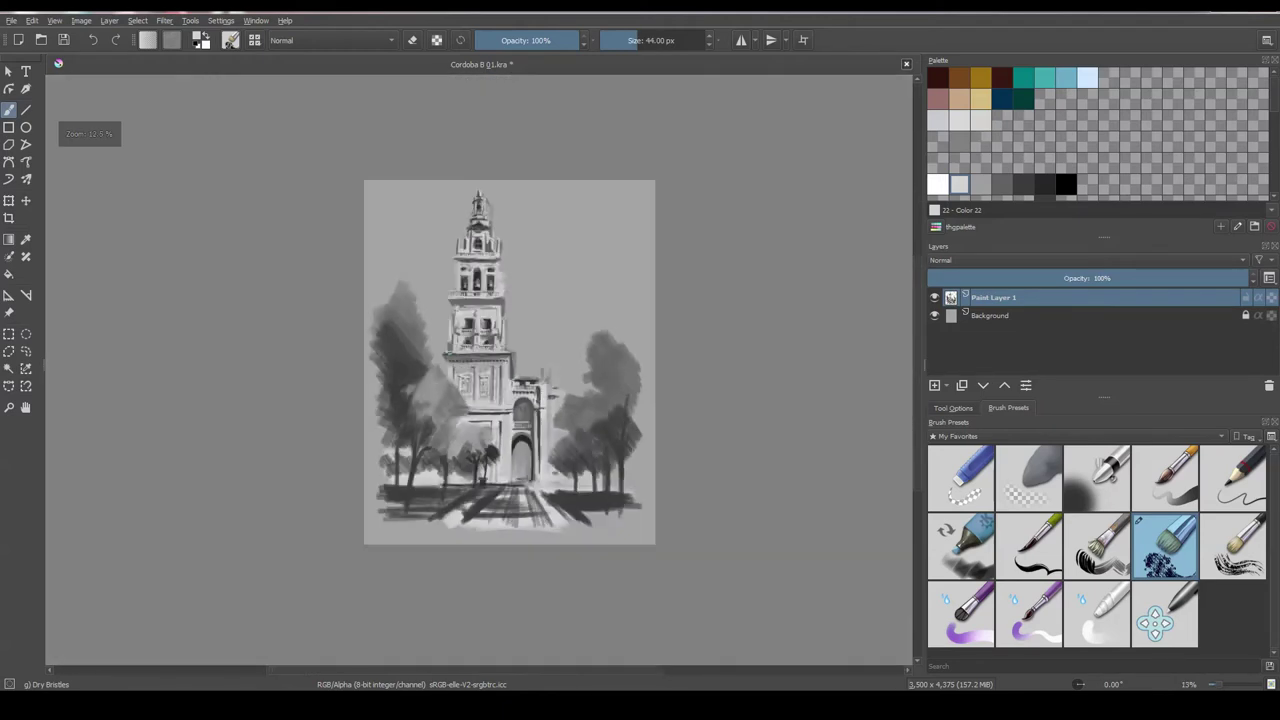
key("equal")
key("ctrl+s")
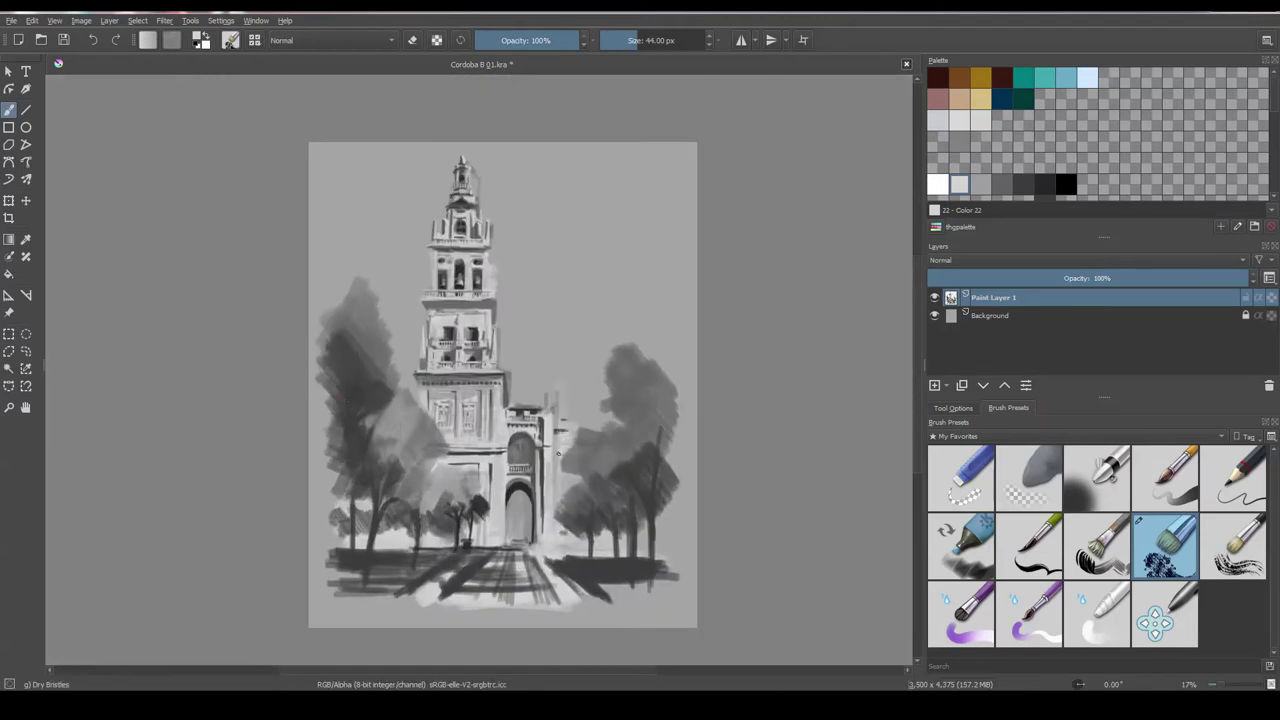
key("equal")
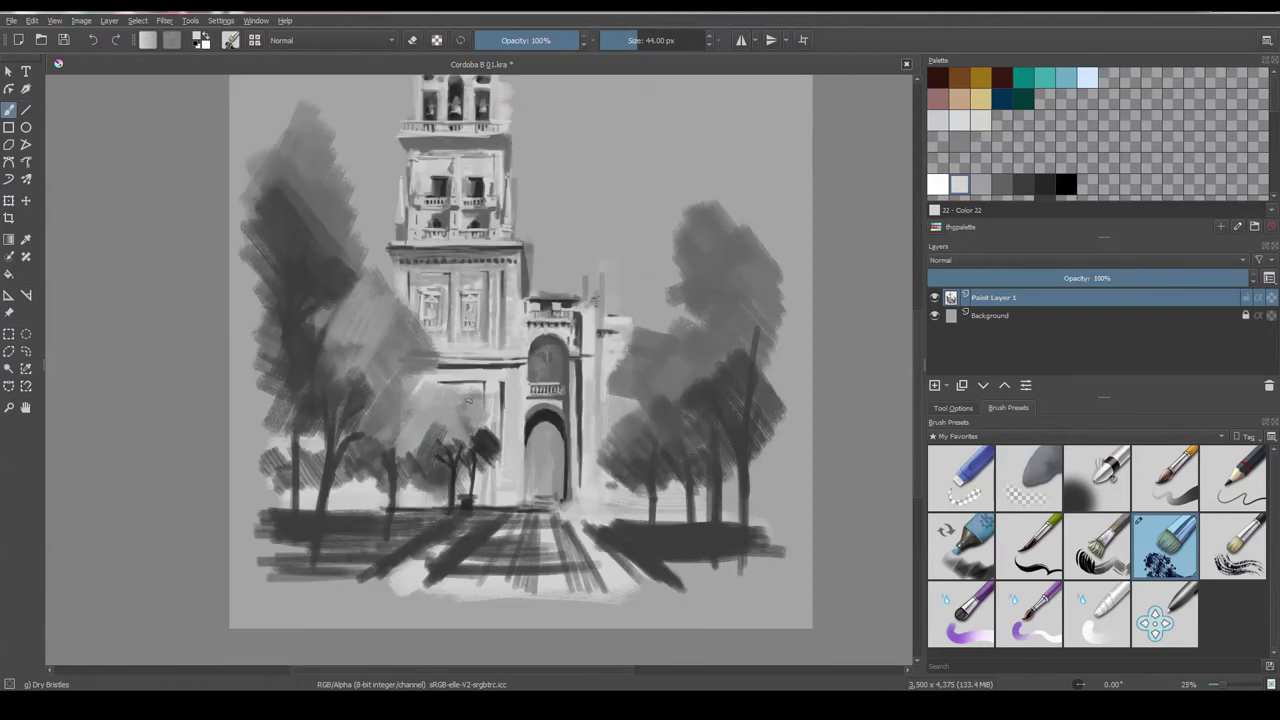
scroll(498, 457, "down", 1)
- Pick palette swatch Color 11 and paint the dark ground band, including a diagonal from the arch base
left_click_drag(498, 457, 530, 440)
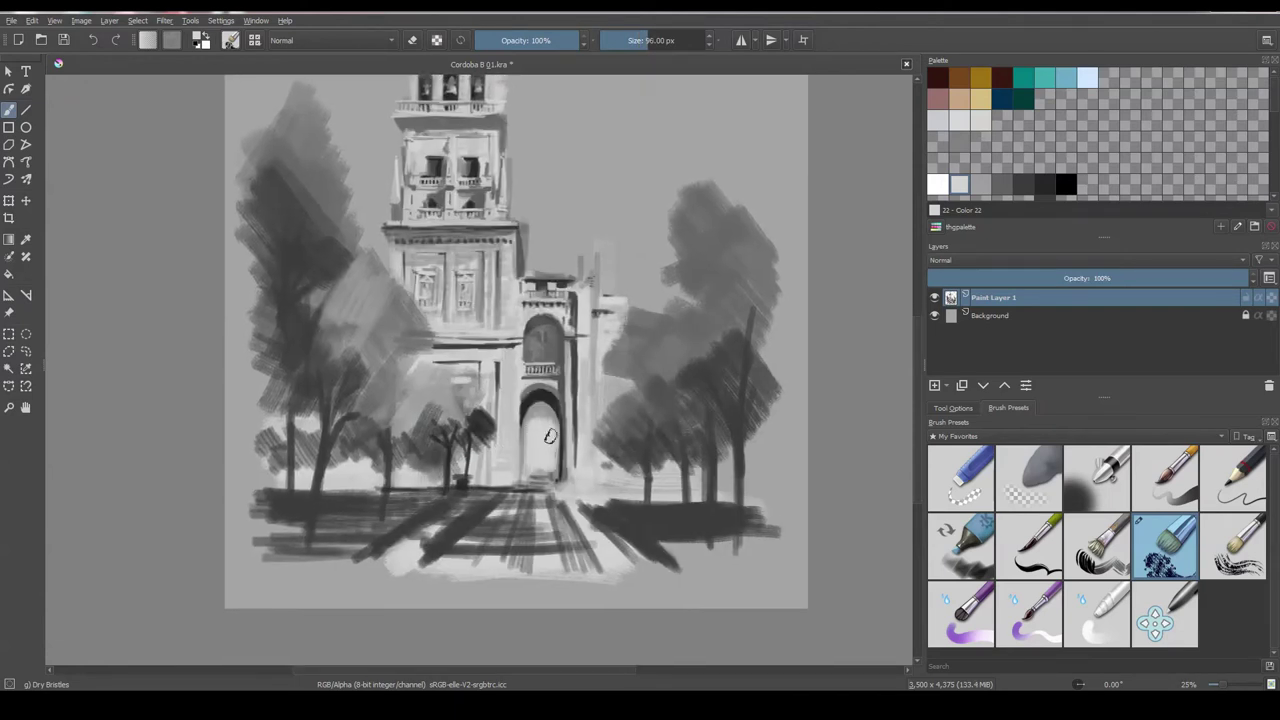
scroll(540, 458, "down", 1)
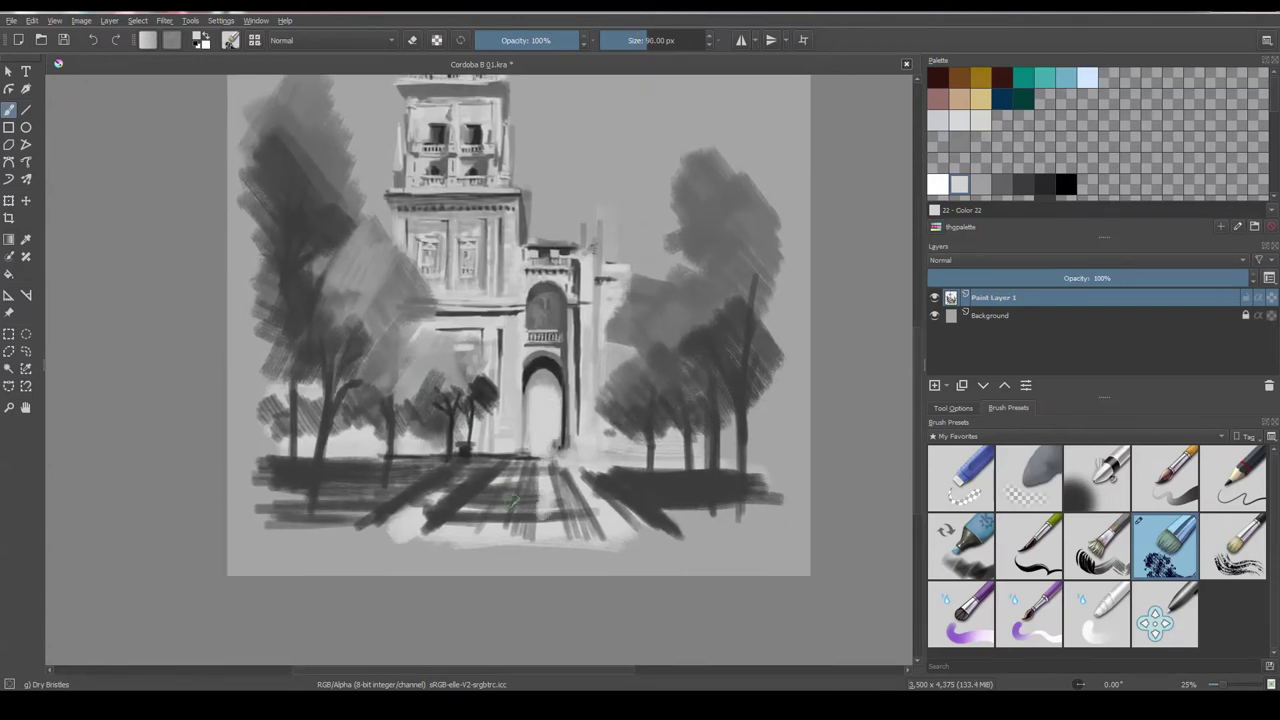
left_click_drag(540, 458, 489, 425)
left_click(484, 471, "ctrl")
mouse_move(484, 471)
left_mouse_down()
mouse_move(343, 469)
mouse_move(476, 462)
left_mouse_up()
mouse_move(370, 485)
left_mouse_down()
mouse_move(494, 460)
mouse_move(415, 540)
left_mouse_up()
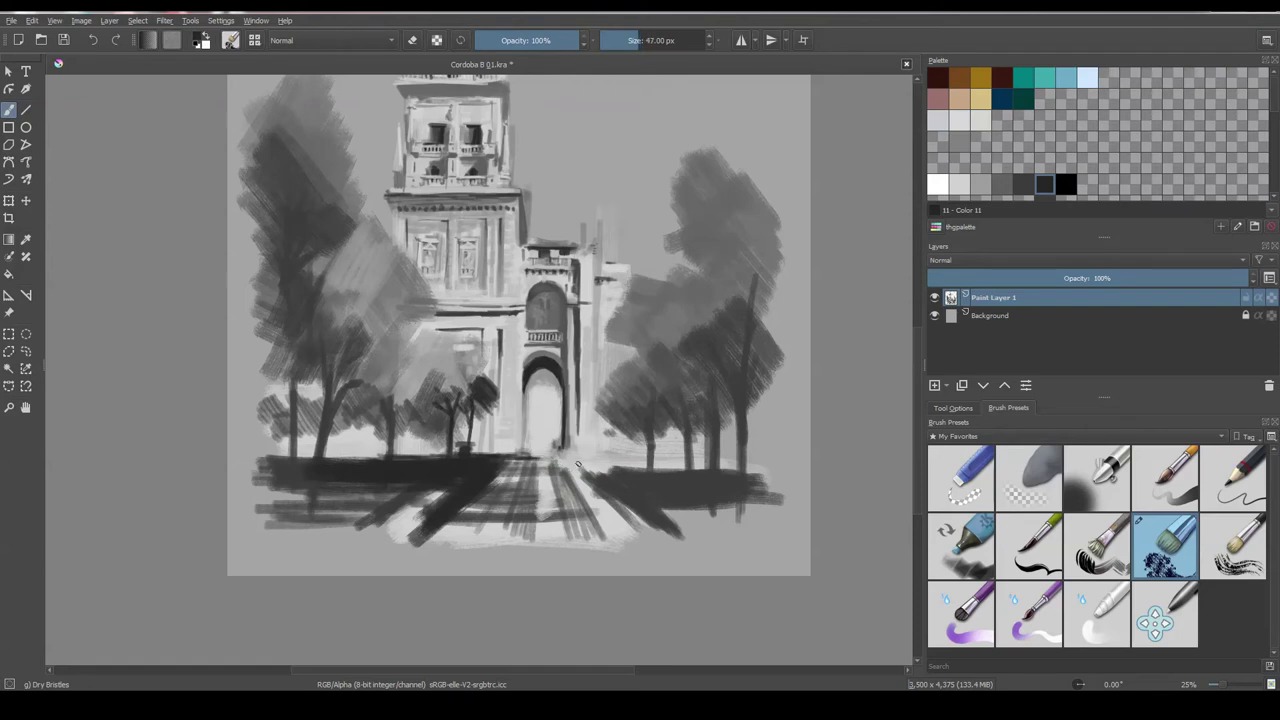
left_click_drag(574, 463, 631, 504)
key("bracketright")
key("bracketright")
key("bracketright")
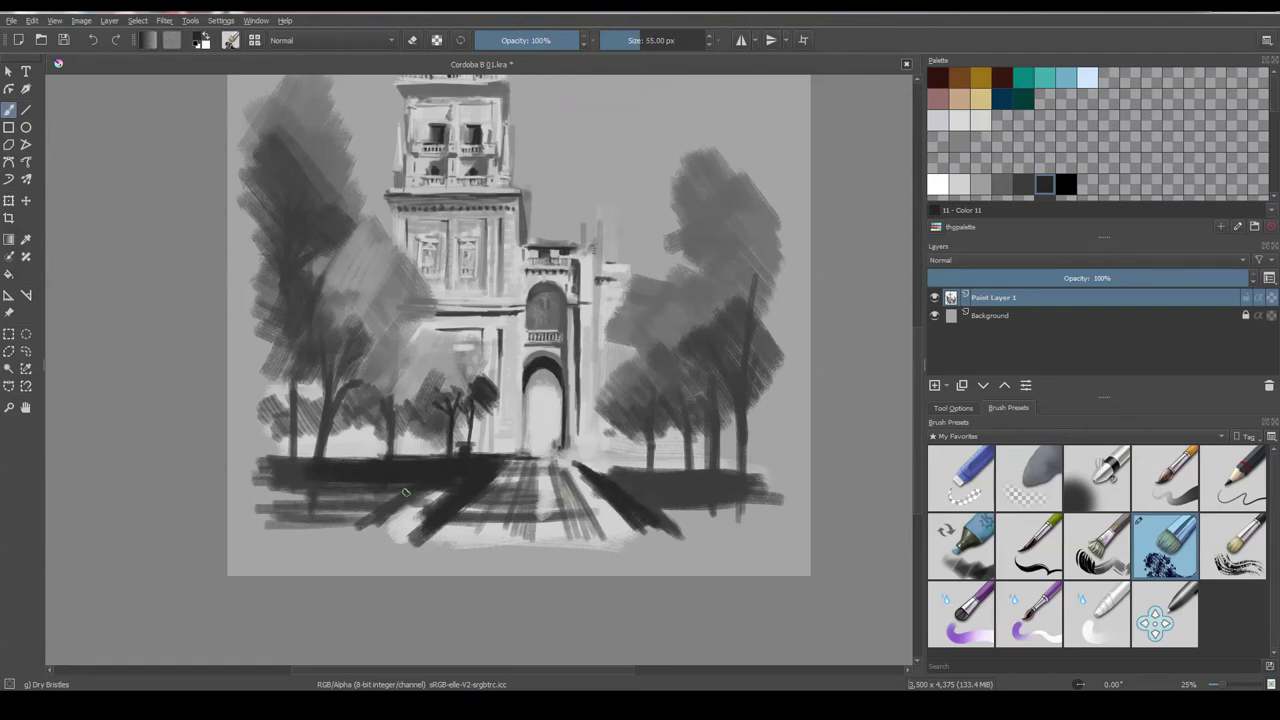
mouse_move(366, 510)
left_mouse_down()
mouse_move(300, 485)
mouse_move(425, 545)
left_mouse_up()
key("bracketleft")
key("bracketleft")
mouse_move(350, 458)
left_mouse_down()
mouse_move(350, 415)
mouse_move(380, 400)
left_mouse_up()
- Paint dark trunks, branches and foliage for the trees left of the tower
left_click_drag(297, 465, 346, 326)
key("bracketleft")
mouse_move(345, 410)
left_mouse_down()
mouse_move(356, 346)
mouse_move(378, 405)
mouse_move(419, 427)
mouse_move(432, 408)
left_mouse_up()
key("bracketleft")
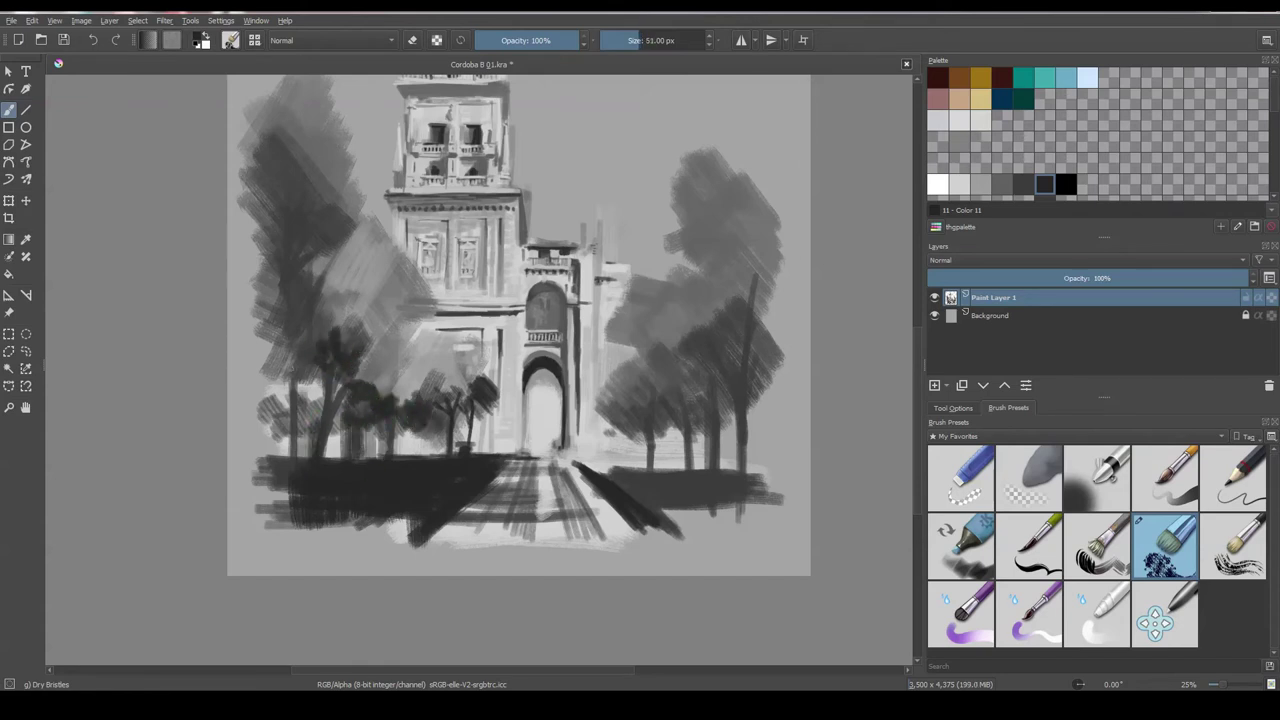
left_click_drag(280, 382, 322, 314)
mouse_move(313, 286)
left_mouse_down()
mouse_move(337, 366)
mouse_move(314, 344)
mouse_move(362, 304)
left_mouse_up()
mouse_move(314, 354)
left_mouse_down()
mouse_move(360, 310)
mouse_move(372, 320)
left_mouse_up()
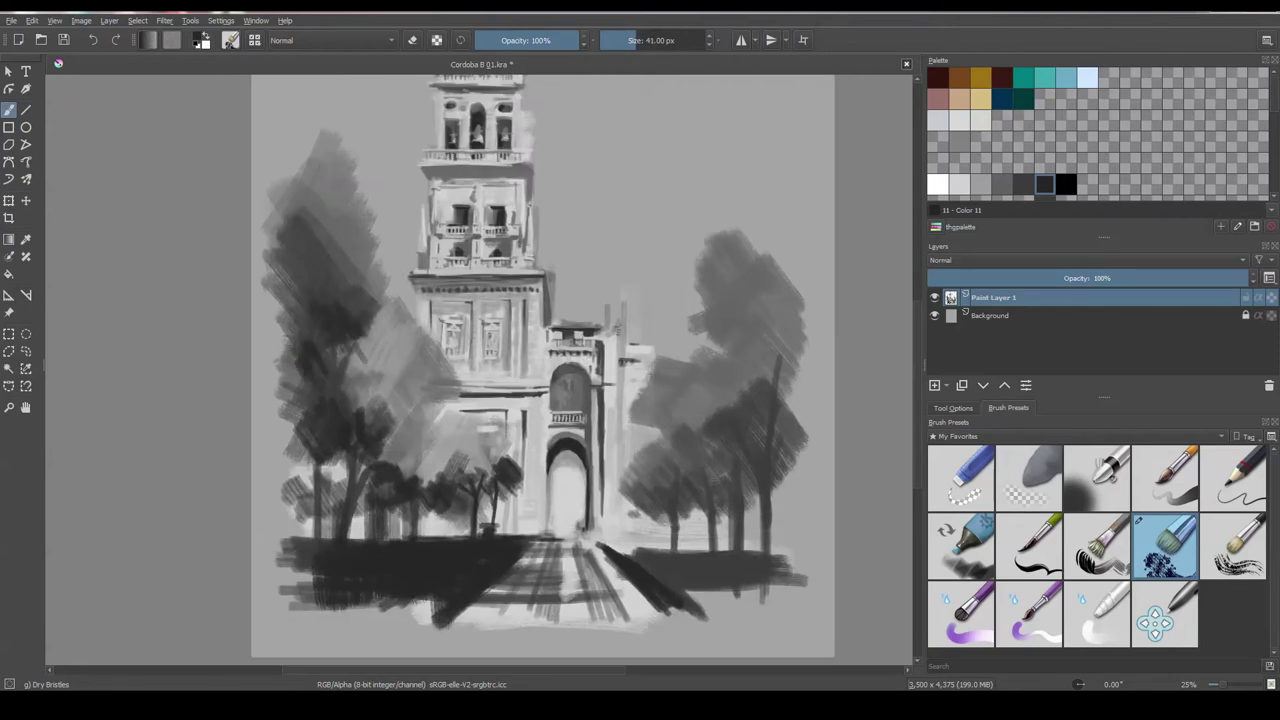
mouse_move(430, 430)
left_mouse_down()
mouse_move(440, 410)
mouse_move(420, 392)
mouse_move(434, 358)
left_mouse_up()
key("bracketright")
mouse_move(262, 470)
left_mouse_down()
mouse_move(304, 430)
mouse_move(340, 434)
left_mouse_up()
left_click_drag(324, 472, 372, 424)
mouse_move(250, 502)
left_mouse_down()
mouse_move(288, 450)
mouse_move(322, 438)
left_mouse_up()
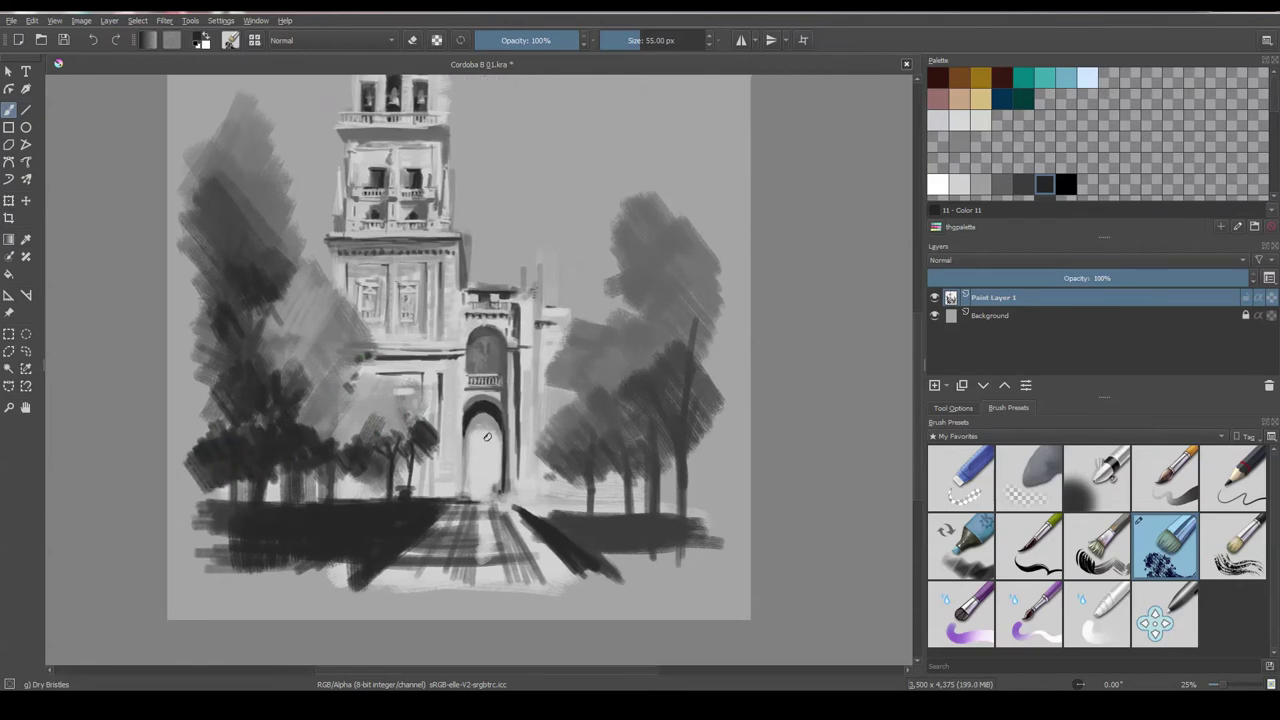
- Hatch dark foliage and trunks for the trees right of the tower
left_click_drag(530, 476, 626, 414)
left_click_drag(610, 476, 676, 394)
mouse_move(656, 510)
left_mouse_down()
mouse_move(654, 438)
mouse_move(628, 468)
mouse_move(680, 428)
left_mouse_up()
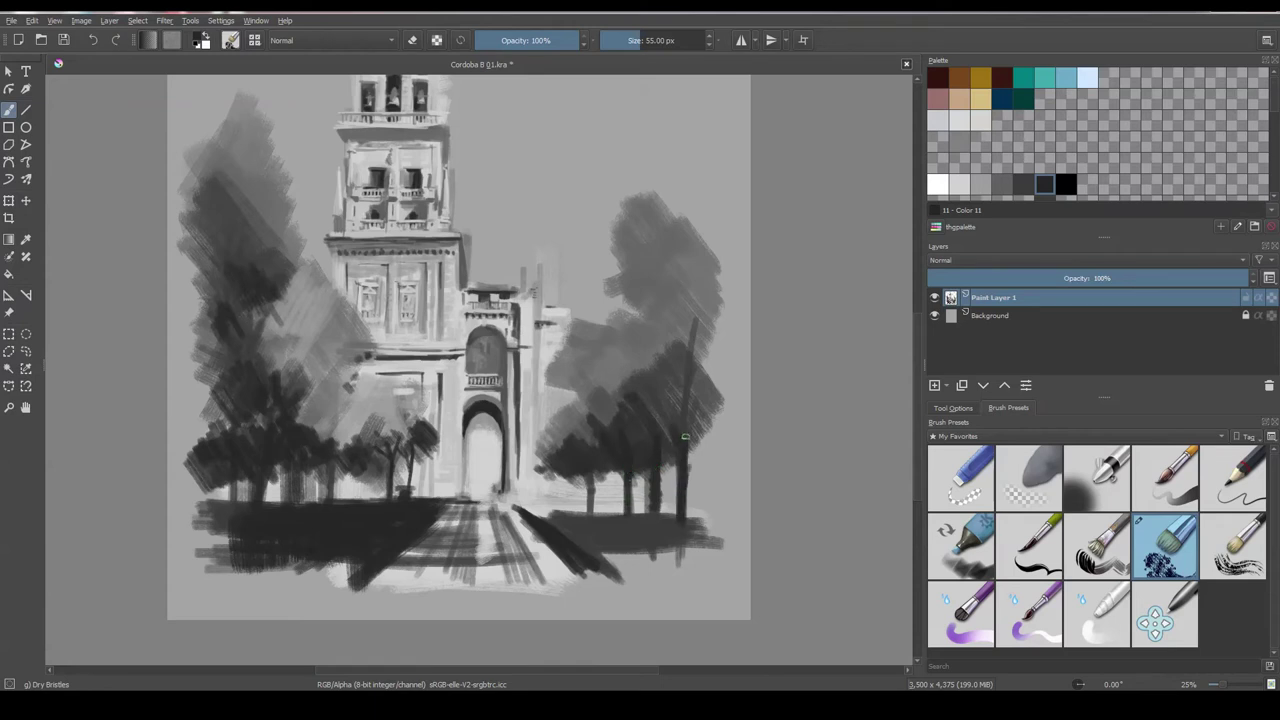
left_click_drag(676, 490, 698, 408)
mouse_move(670, 440)
left_mouse_down()
mouse_move(667, 411)
mouse_move(720, 372)
mouse_move(740, 314)
left_mouse_up()
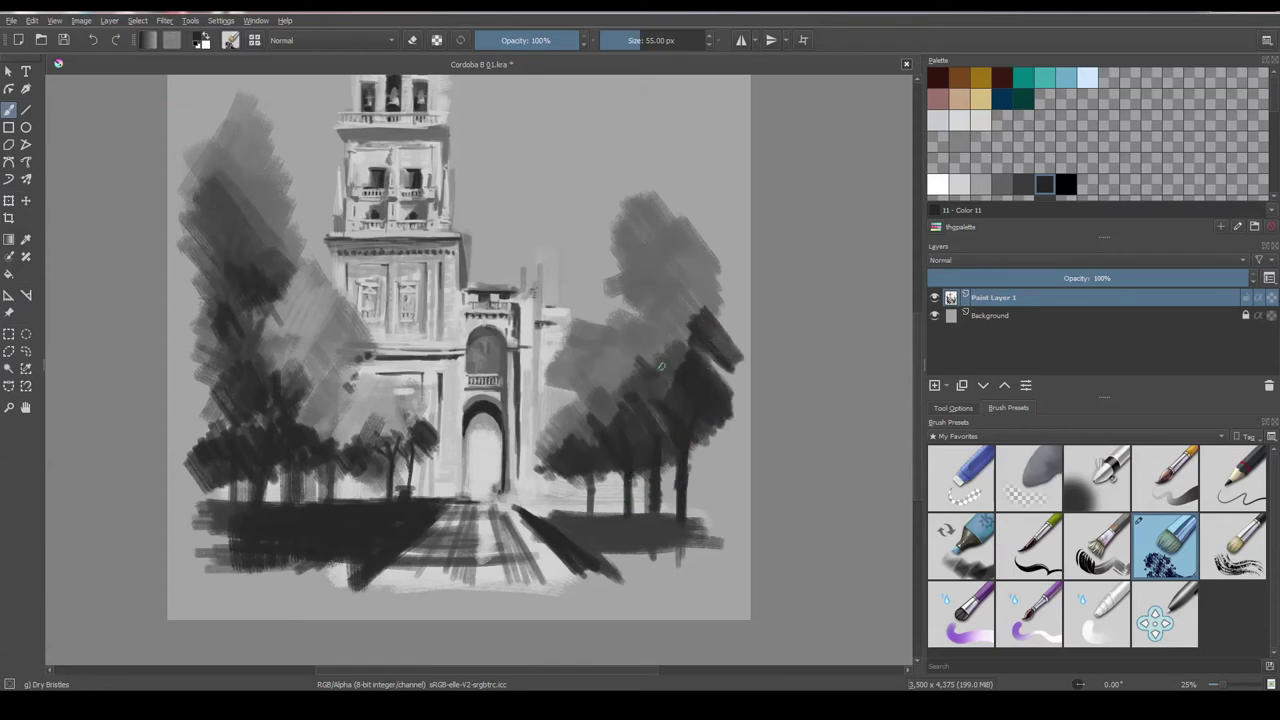
mouse_move(640, 370)
left_mouse_down()
mouse_move(692, 302)
mouse_move(736, 278)
left_mouse_up()
key("]")
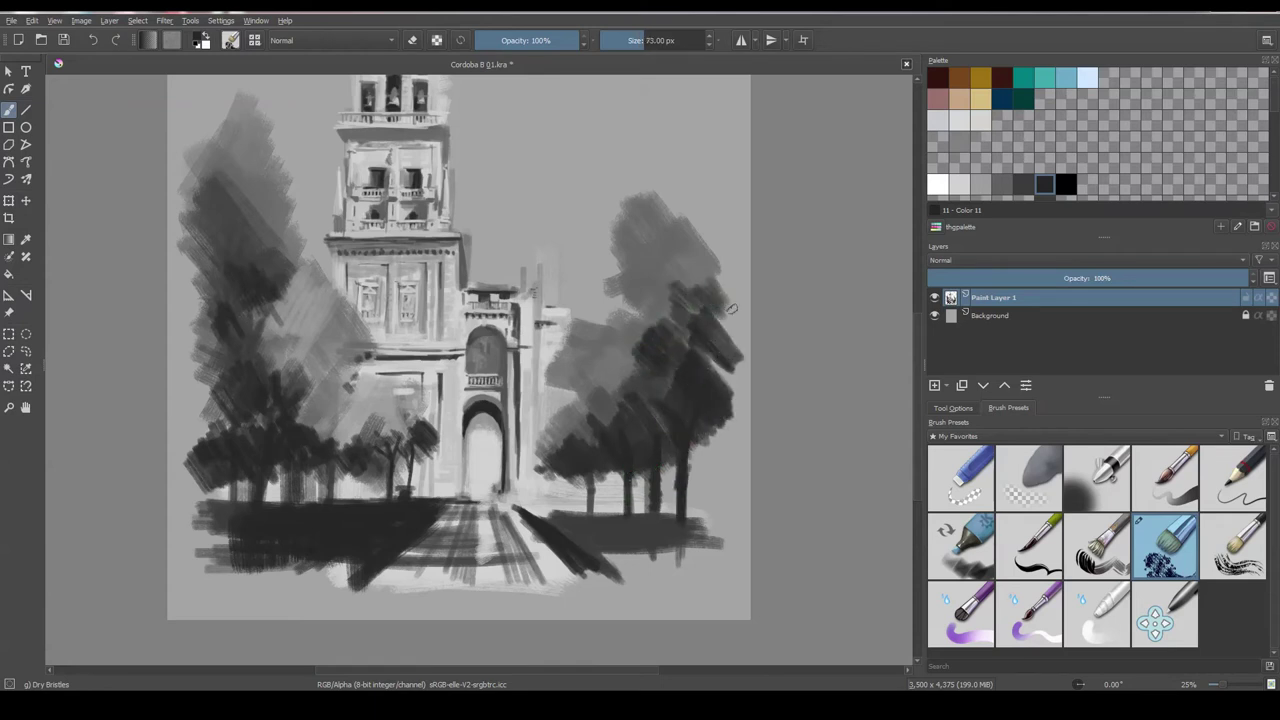
left_click_drag(676, 322, 738, 308)
- Add small dark trunks along the base of the right trees and vertical hatching beside them
scroll(739, 311, "down", 1)
key("[")
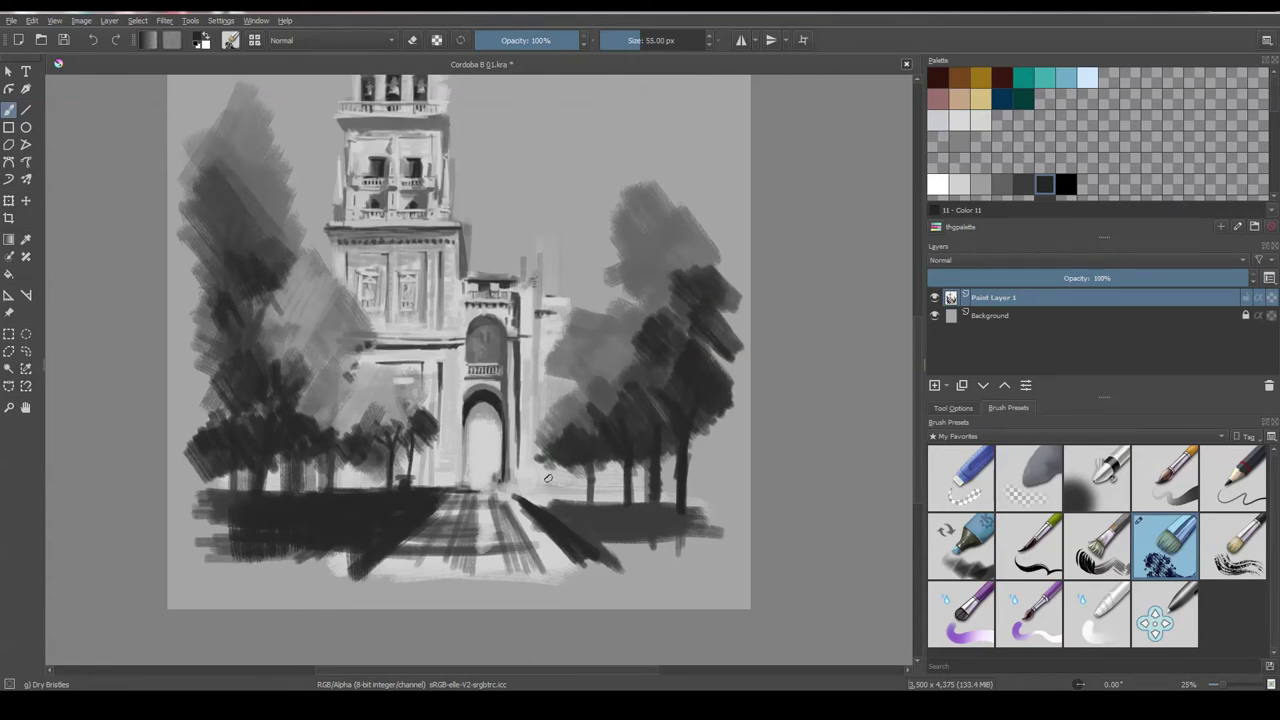
mouse_move(547, 478)
left_mouse_down()
mouse_move(672, 476)
mouse_move(692, 490)
left_mouse_up()
left_click_drag(708, 440, 714, 486)
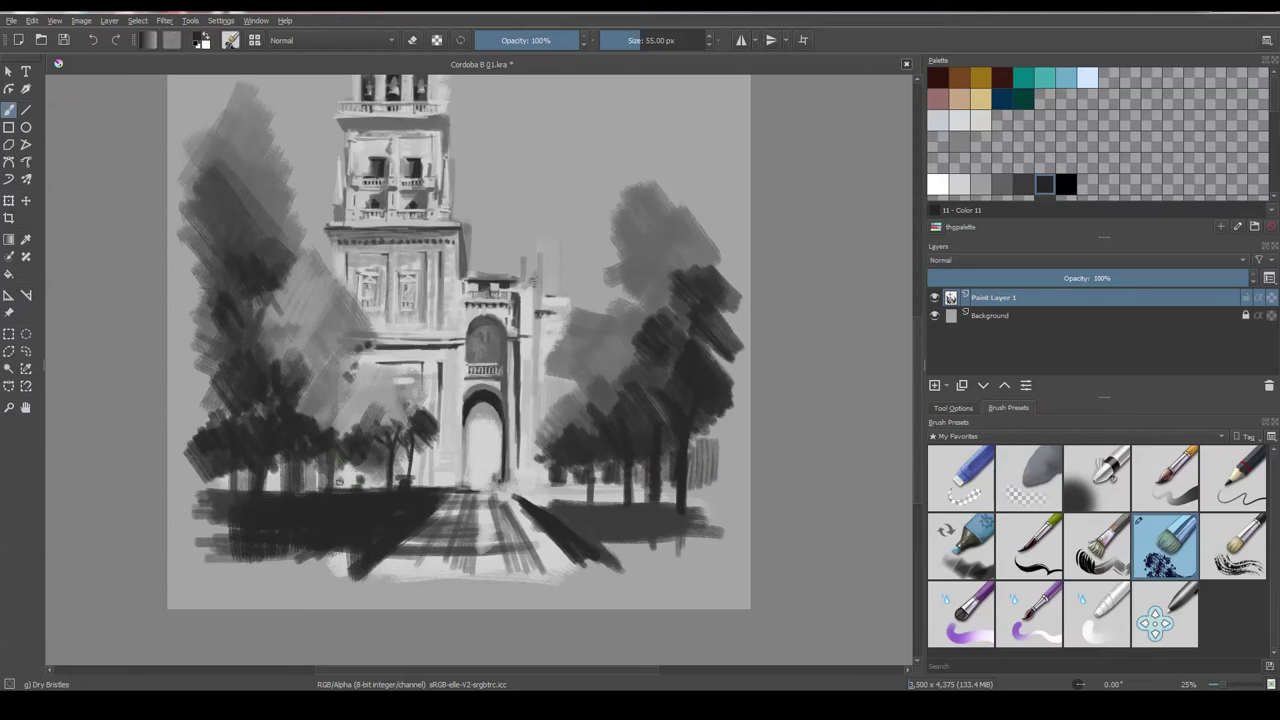
key("[")
key("[")
key("]")
key("]")
- Darken the road up to the archway base and save Cordoba B 01.kra
mouse_move(384, 552)
left_mouse_down()
mouse_move(518, 552)
mouse_move(534, 520)
left_mouse_up()
mouse_move(432, 500)
left_mouse_down()
mouse_move(548, 542)
mouse_move(389, 536)
mouse_move(560, 572)
mouse_move(471, 557)
mouse_move(560, 560)
left_mouse_up()
left_click_drag(530, 520, 512, 490)
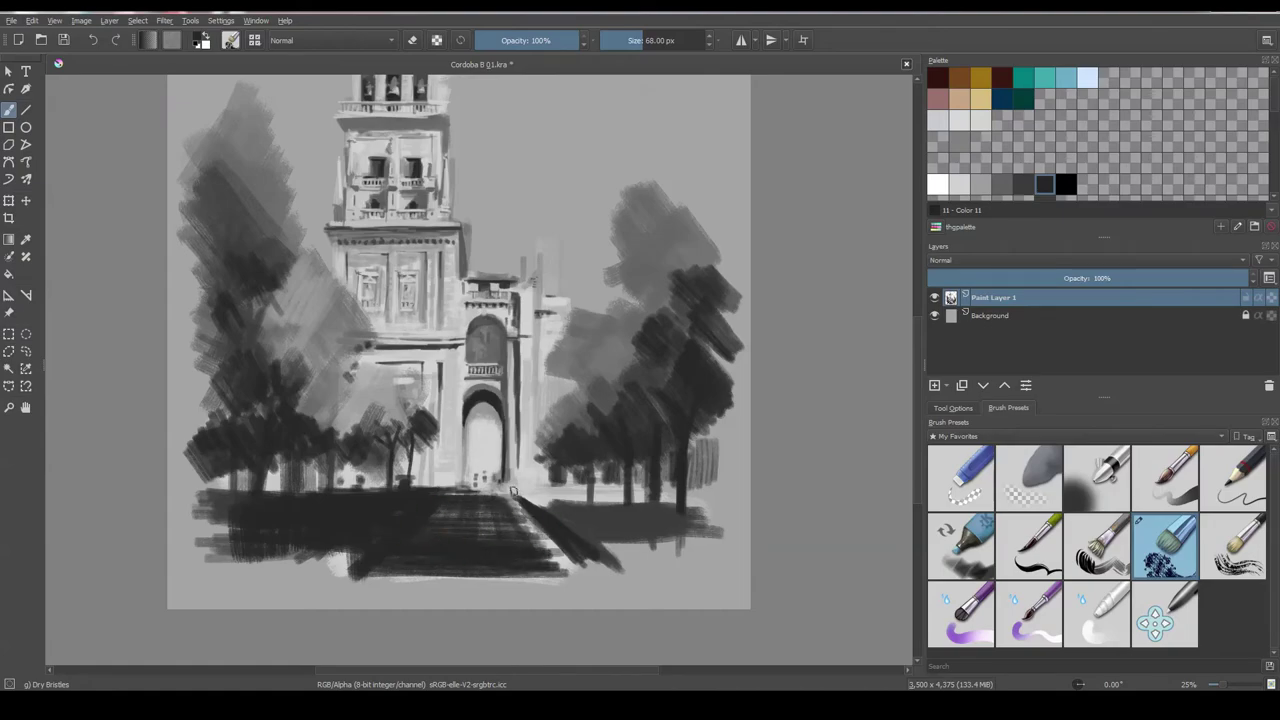
key("ctrl+s")
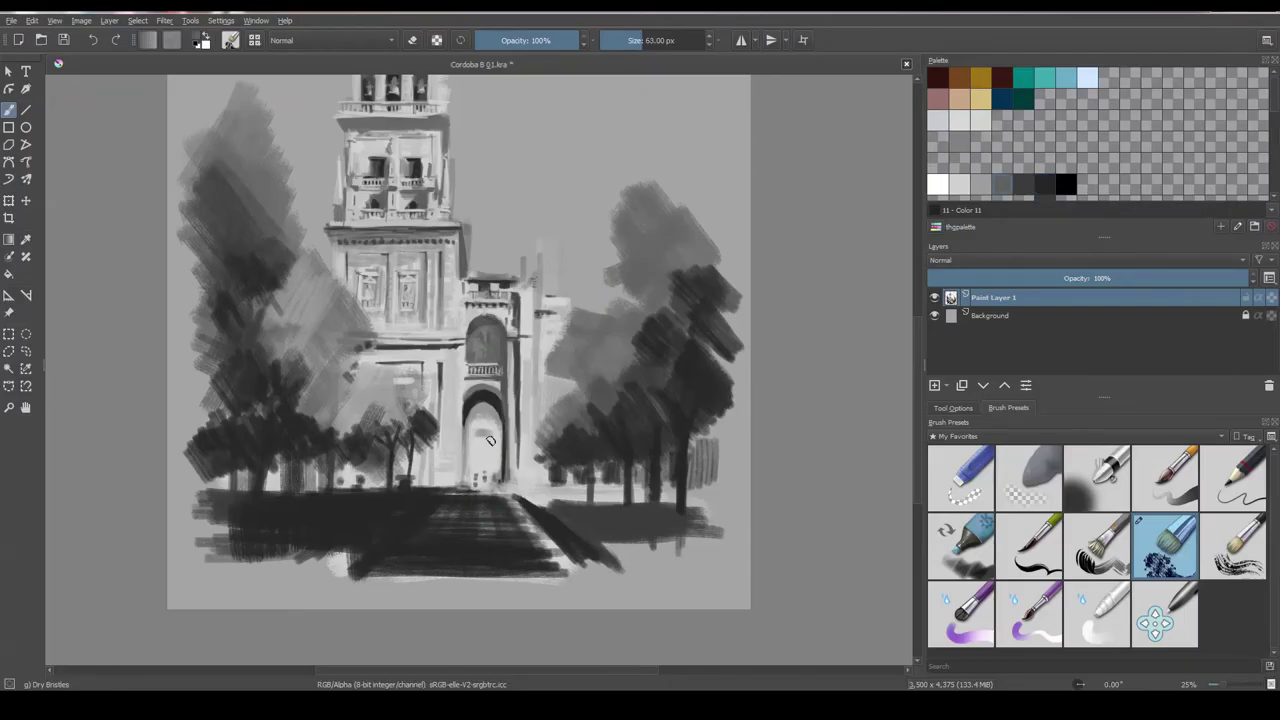
key("bracketleft")
key("bracketleft")
key("bracketleft")
- Darken the archway interior and paint light grey step bands across the stairs and road
mouse_move(490, 440)
left_mouse_down()
mouse_move(498, 480)
mouse_move(496, 462)
mouse_move(488, 474)
left_mouse_up()
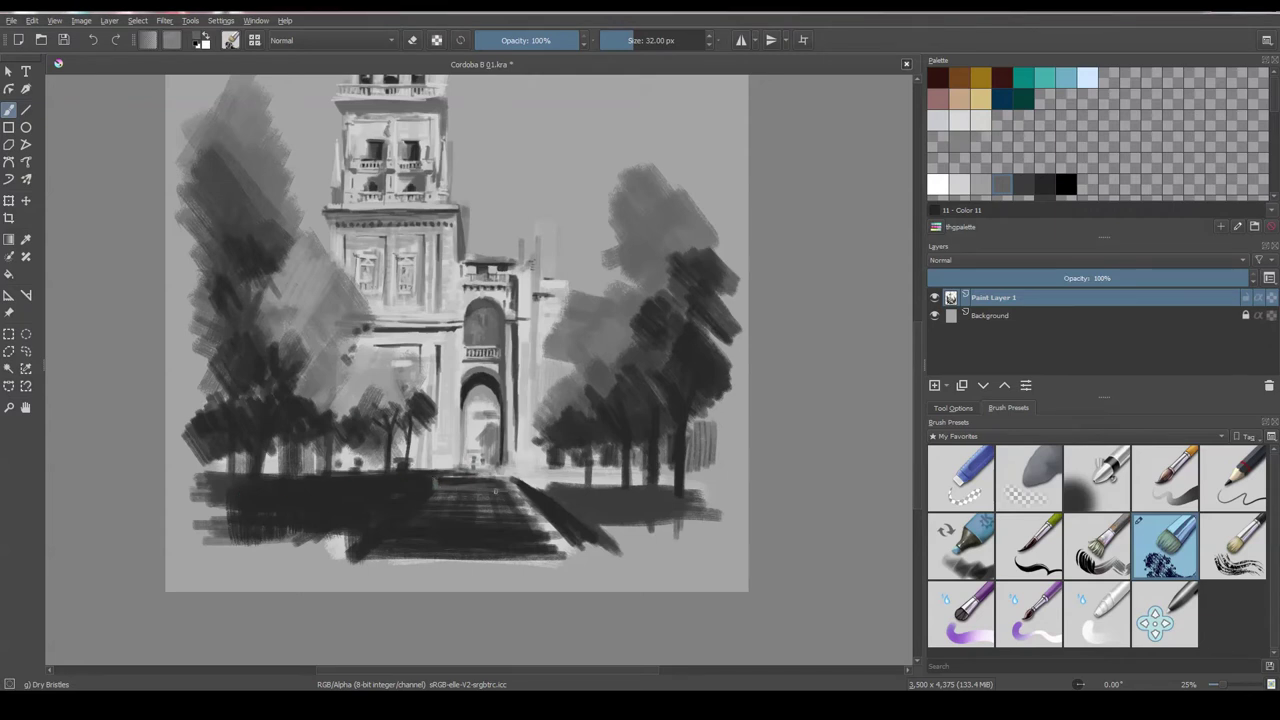
left_click(436, 484, "ctrl")
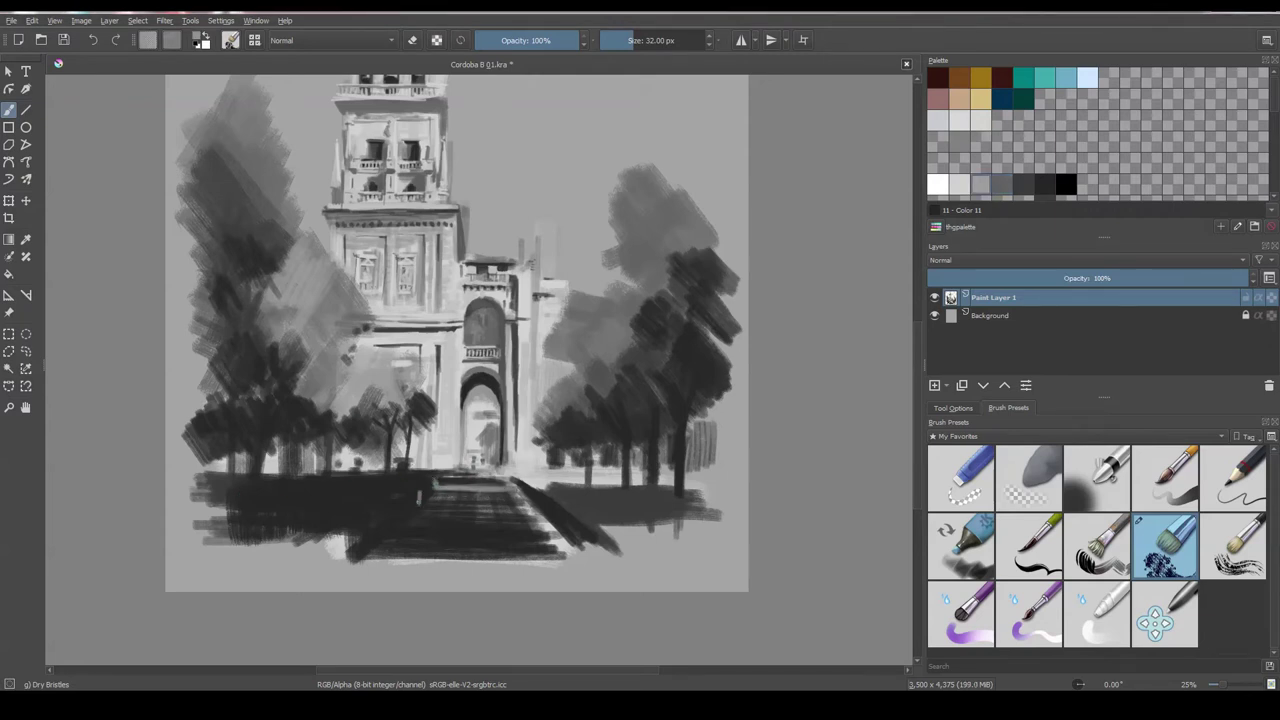
mouse_move(420, 504)
left_mouse_down()
mouse_move(618, 490)
mouse_move(652, 500)
left_mouse_up()
left_click_drag(548, 502, 656, 500)
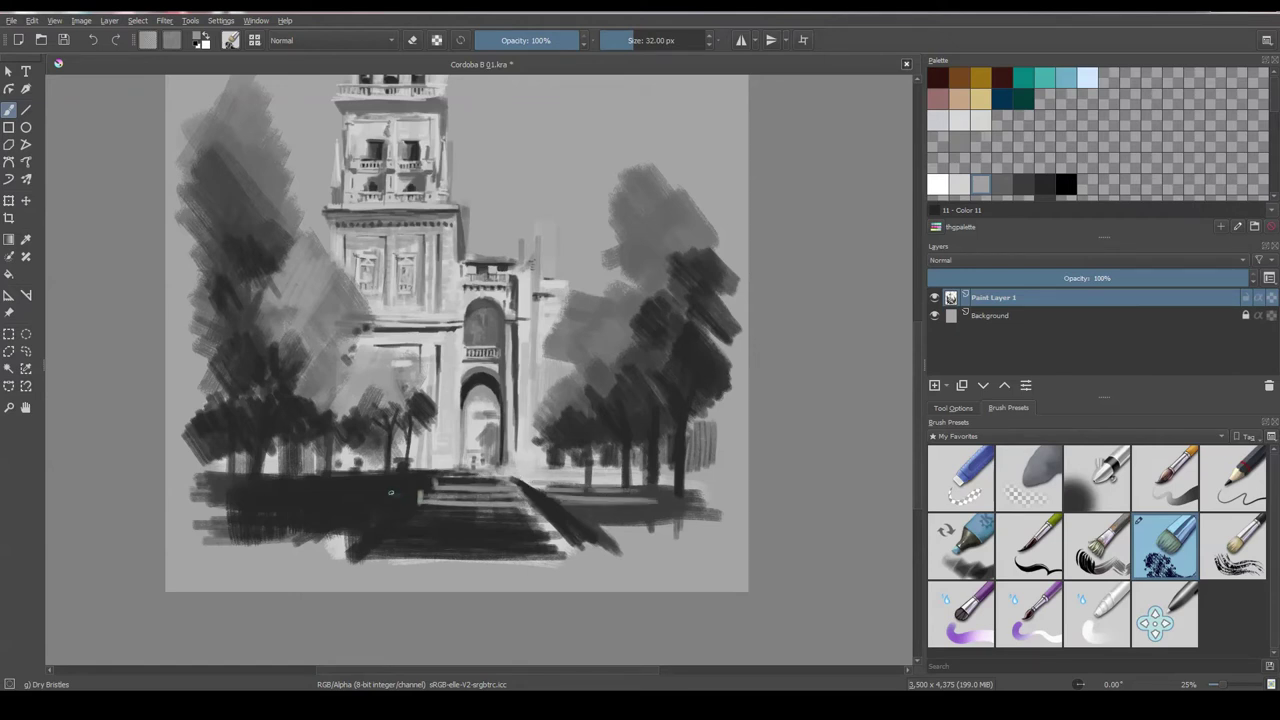
mouse_move(397, 492)
left_mouse_down()
mouse_move(412, 484)
mouse_move(396, 504)
mouse_move(365, 490)
mouse_move(442, 518)
left_mouse_up()
left_click_drag(382, 532, 528, 518)
- Add more light step strokes and even lighter grey edges across the foreground stairs
key("bracketright")
key("bracketright")
left_click_drag(430, 536, 704, 496)
key("bracketleft")
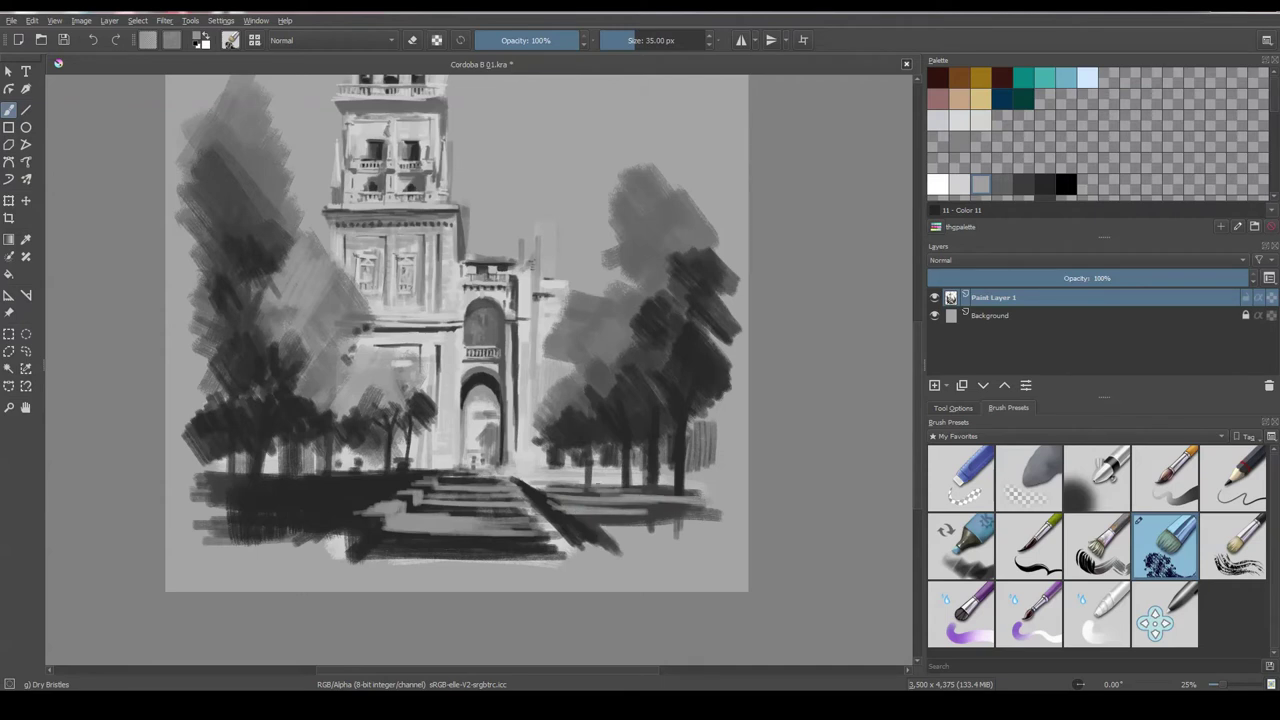
left_click(958, 184)
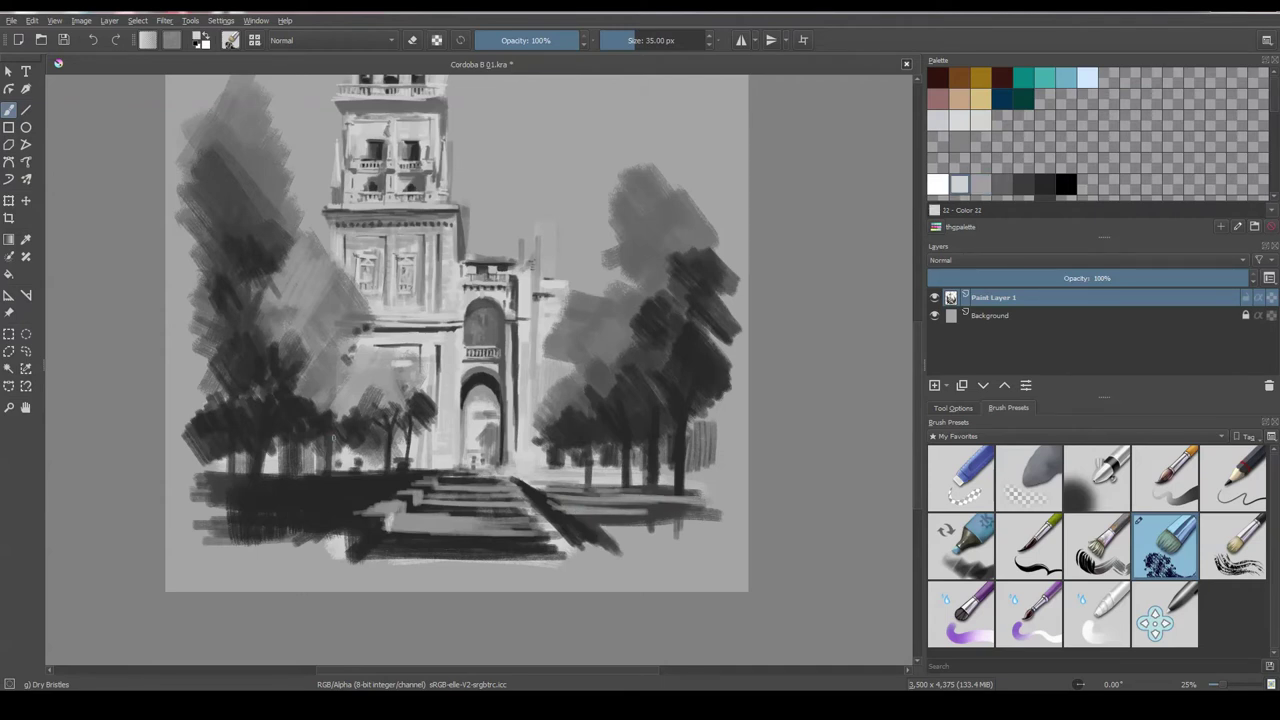
left_click_drag(396, 511, 398, 521)
mouse_move(342, 560)
left_mouse_down()
mouse_move(372, 532)
mouse_move(380, 491)
mouse_move(470, 505)
left_mouse_up()
left_click_drag(382, 531, 540, 516)
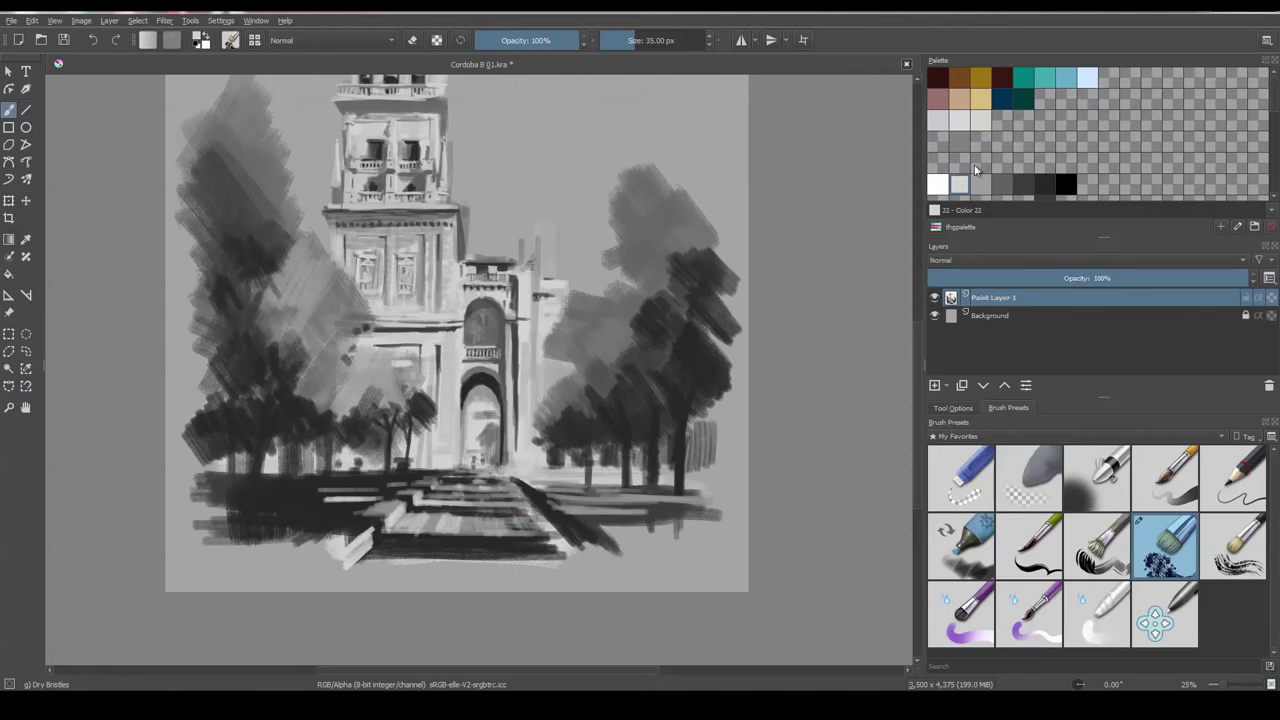
- Darken parts of the stairs and the ground lines beside the trees and stairs
left_click(467, 541, "ctrl")
mouse_move(418, 530)
left_mouse_down()
mouse_move(505, 518)
mouse_move(600, 556)
left_mouse_up()
left_click_drag(530, 482, 552, 490)
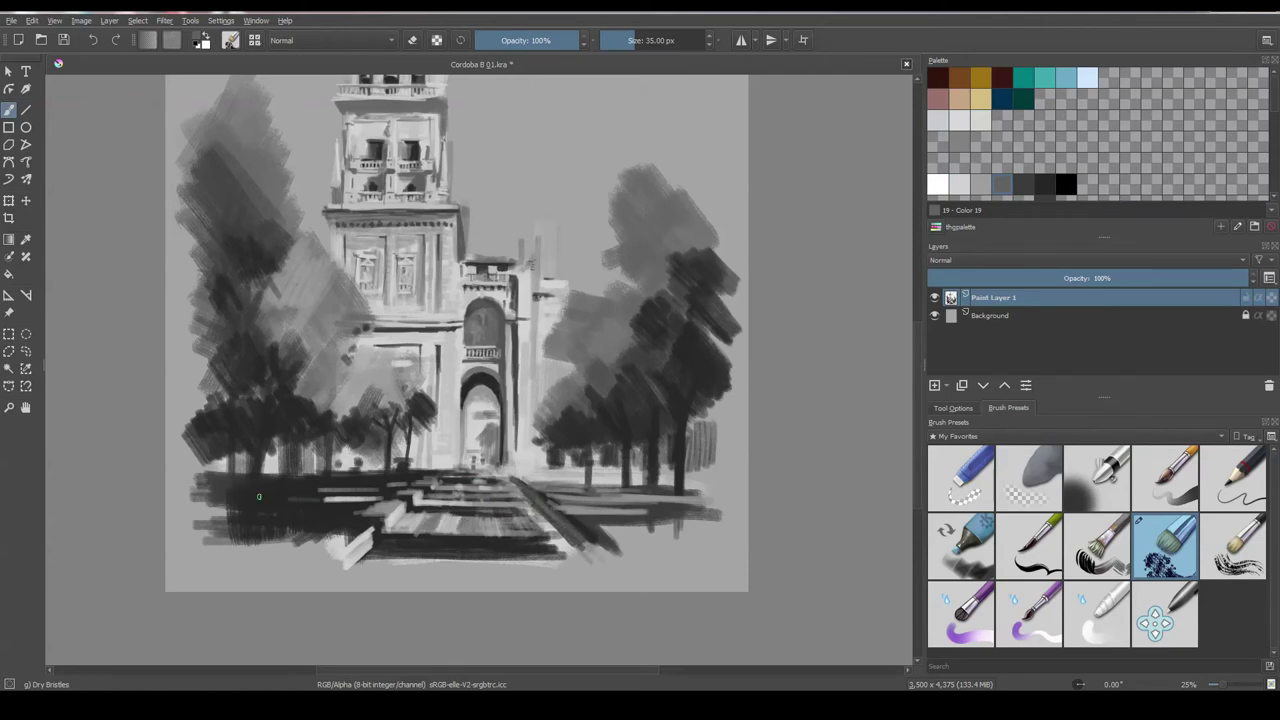
left_click_drag(259, 496, 403, 477)
left_click_drag(518, 474, 626, 478)
- Add dark vertical texture to the stairs, save, and paint a small figure before the arch
key("bracketleft")
key("bracketleft")
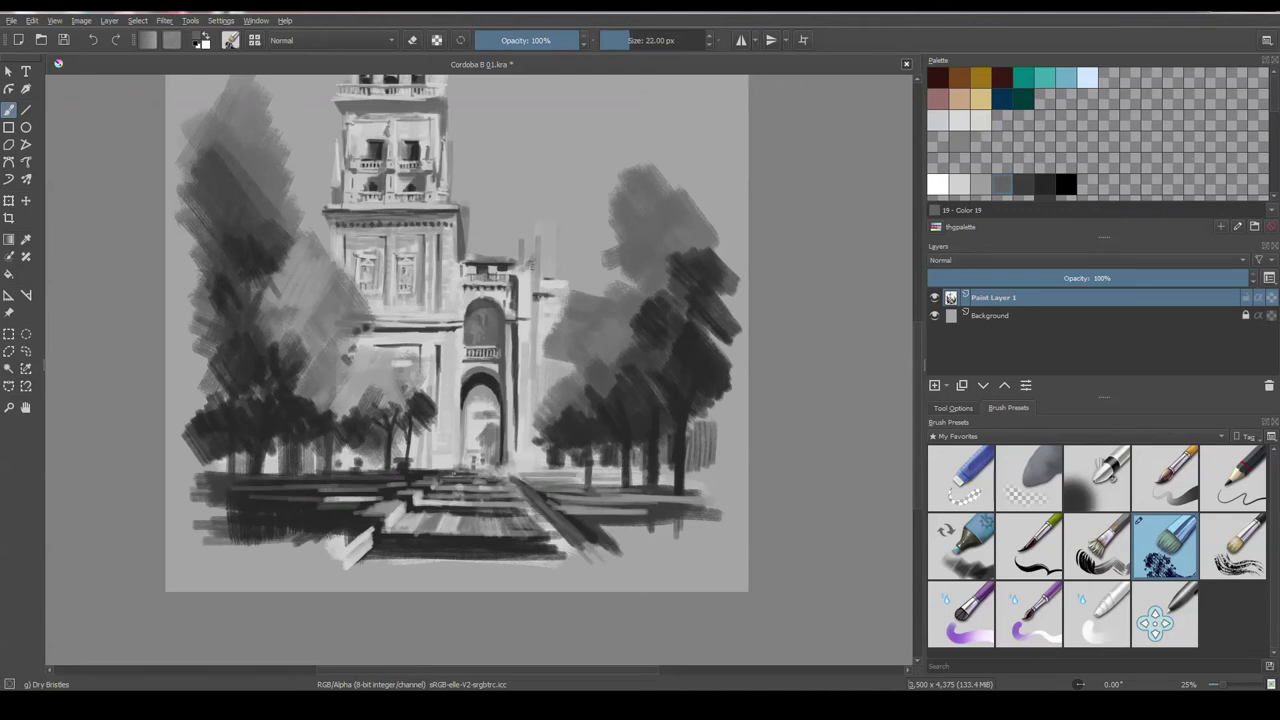
key("bracketright")
key("bracketright")
key("bracketright")
key("bracketright")
key("bracketright")
key("bracketright")
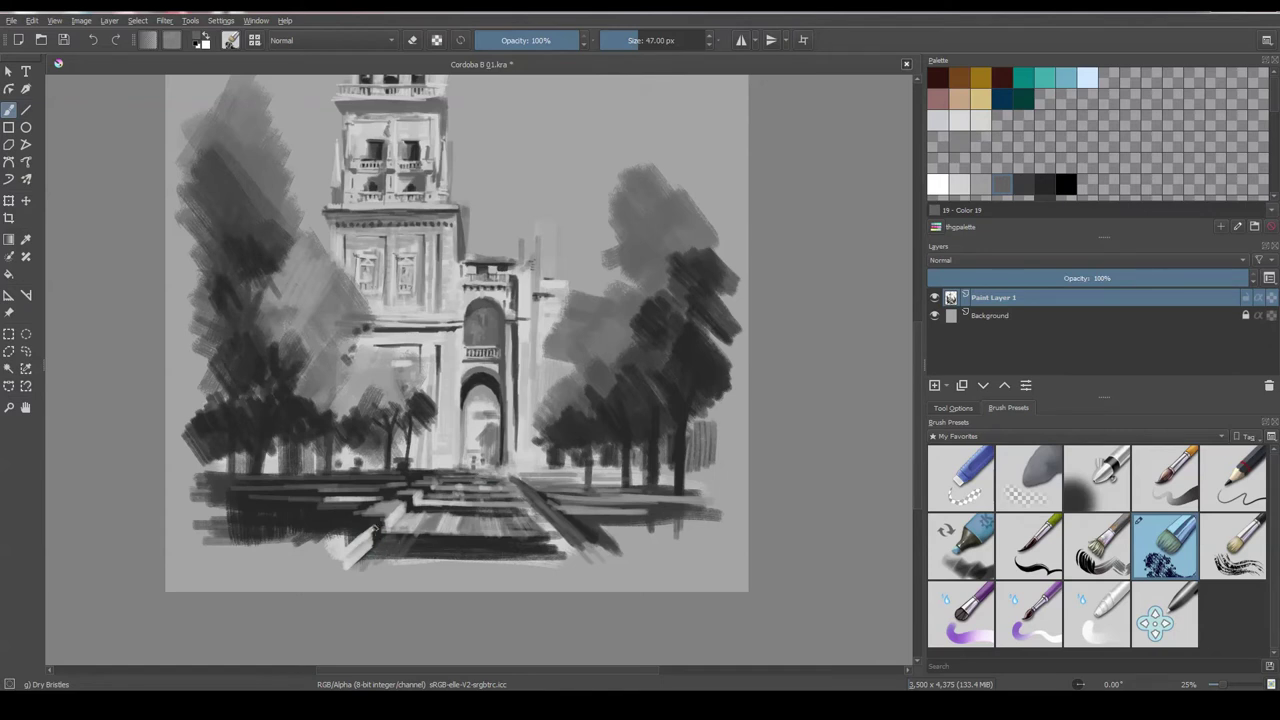
mouse_move(438, 532)
left_mouse_down()
mouse_move(458, 572)
mouse_move(512, 574)
left_mouse_up()
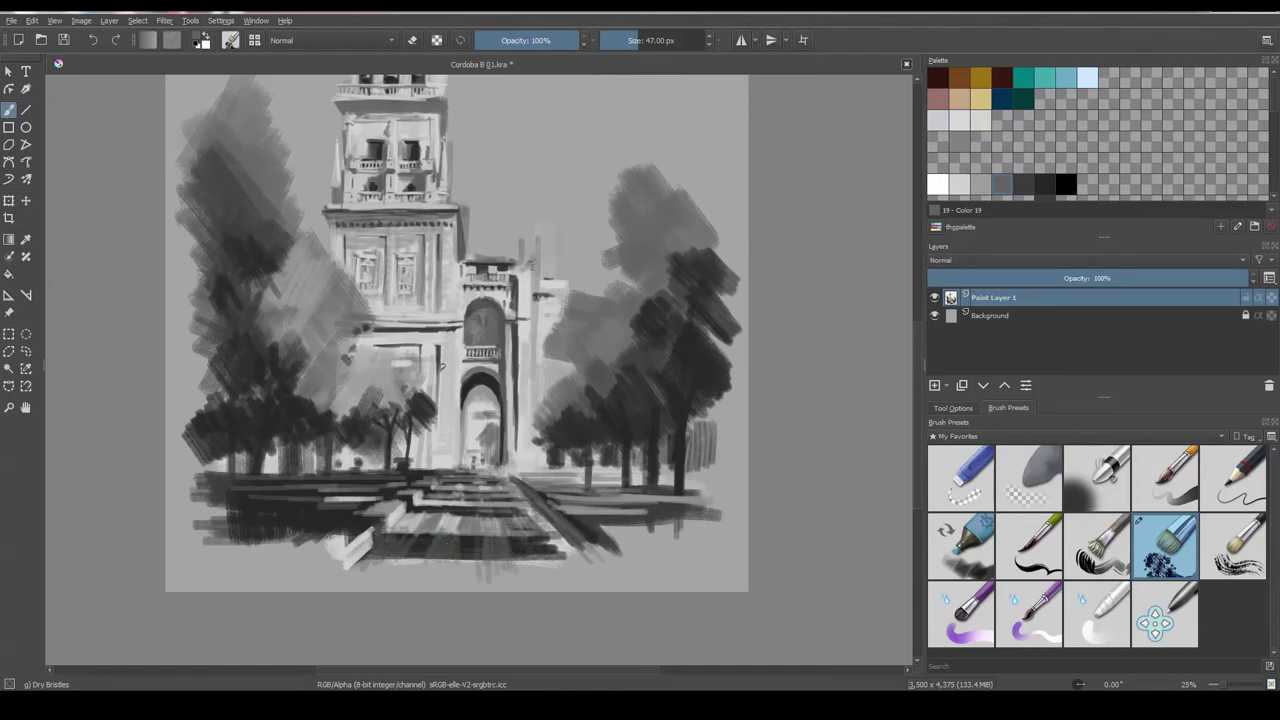
key("ctrl+s")
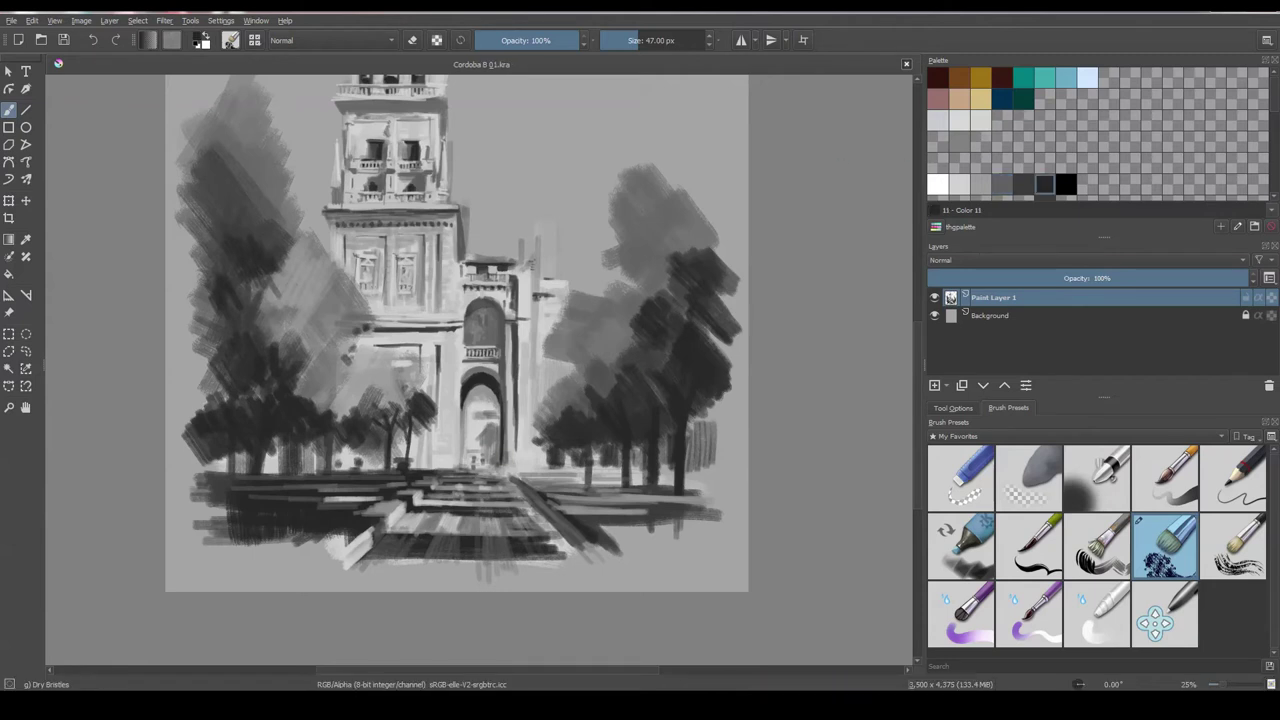
left_click_drag(489, 462, 491, 488)
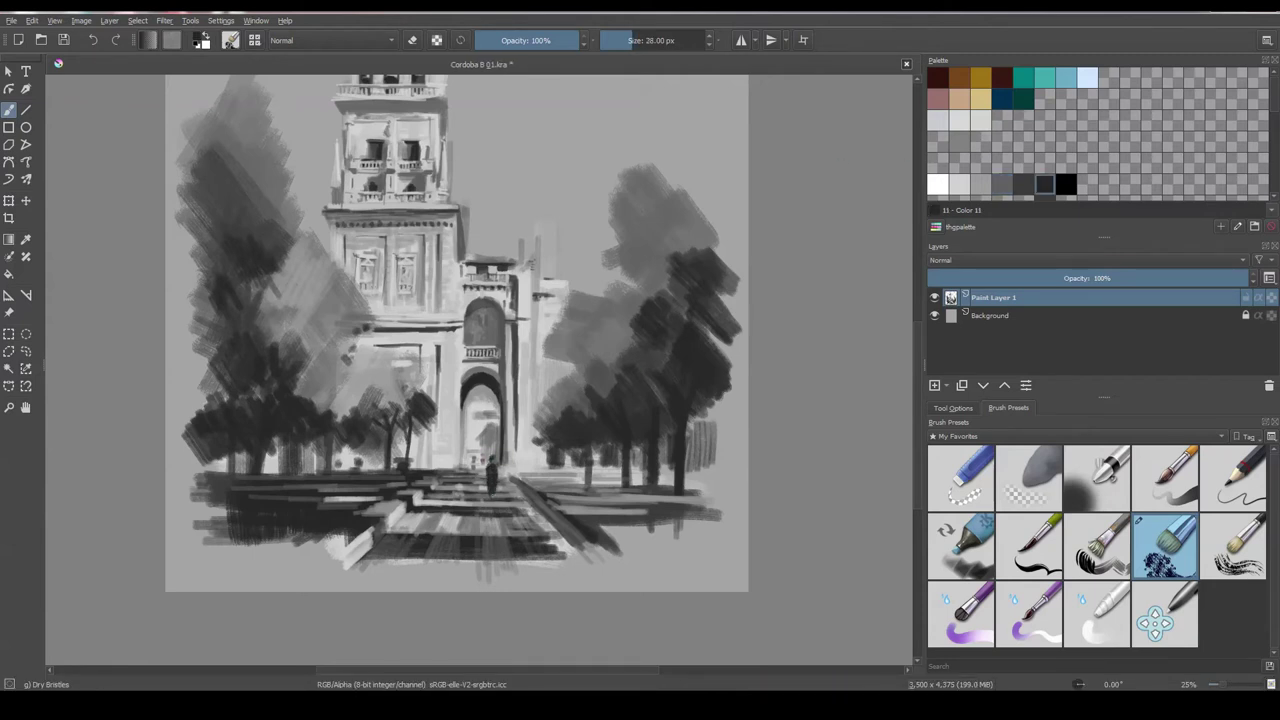
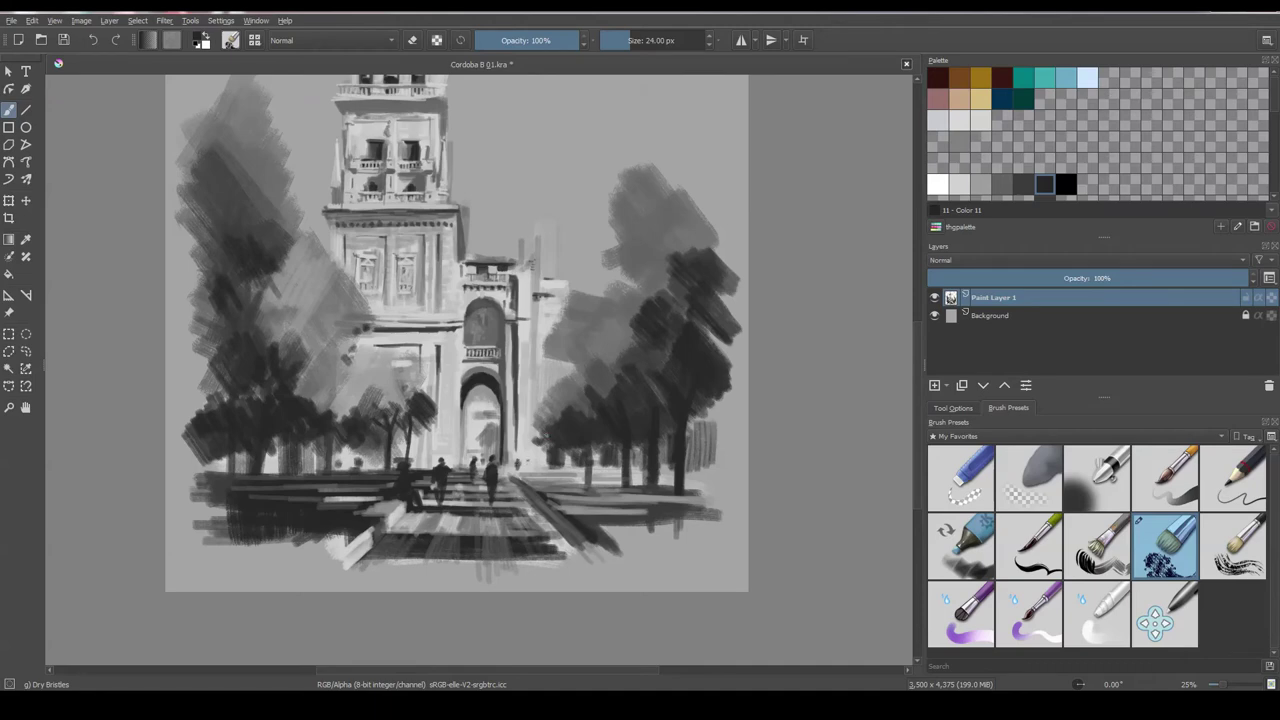
- Zoom in and paint a small dark figure beside the crowd, plus short ground strokes
key("plus")
key("plus")
key("bracketleft")
key("bracketleft")
key("bracketleft")
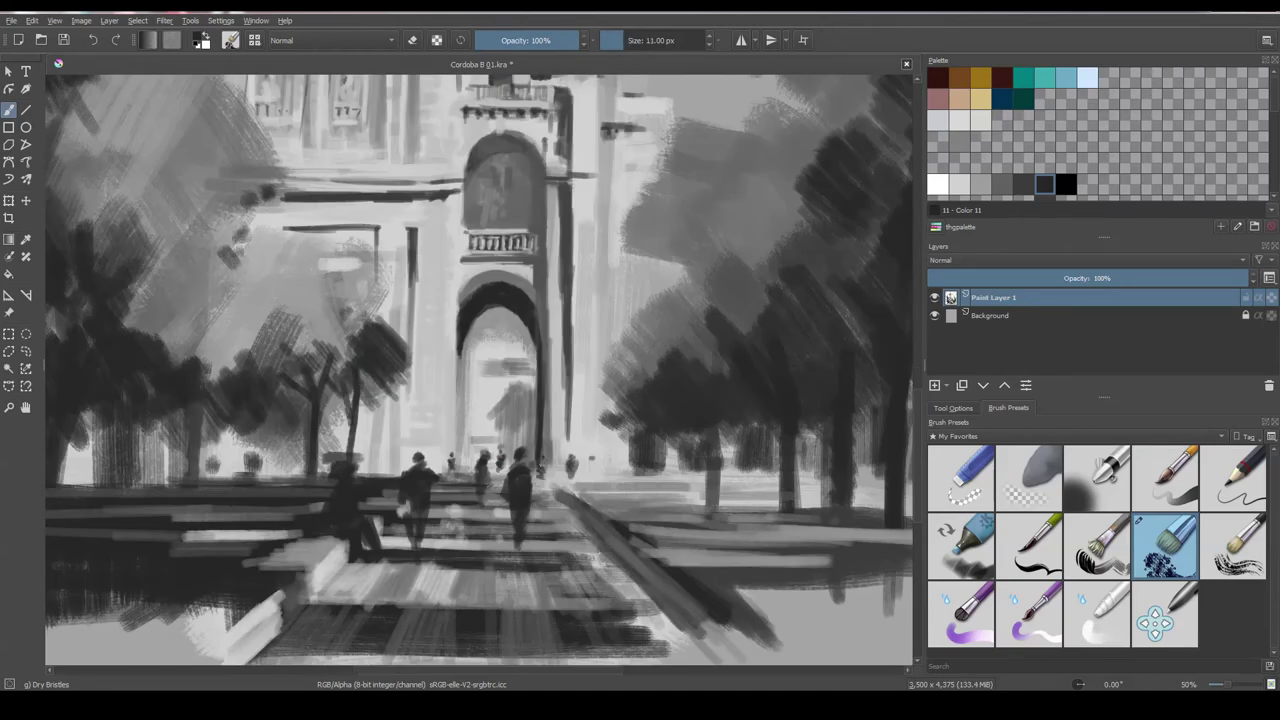
mouse_move(592, 460)
left_mouse_down()
mouse_move(595, 478)
mouse_move(766, 482)
left_mouse_up()
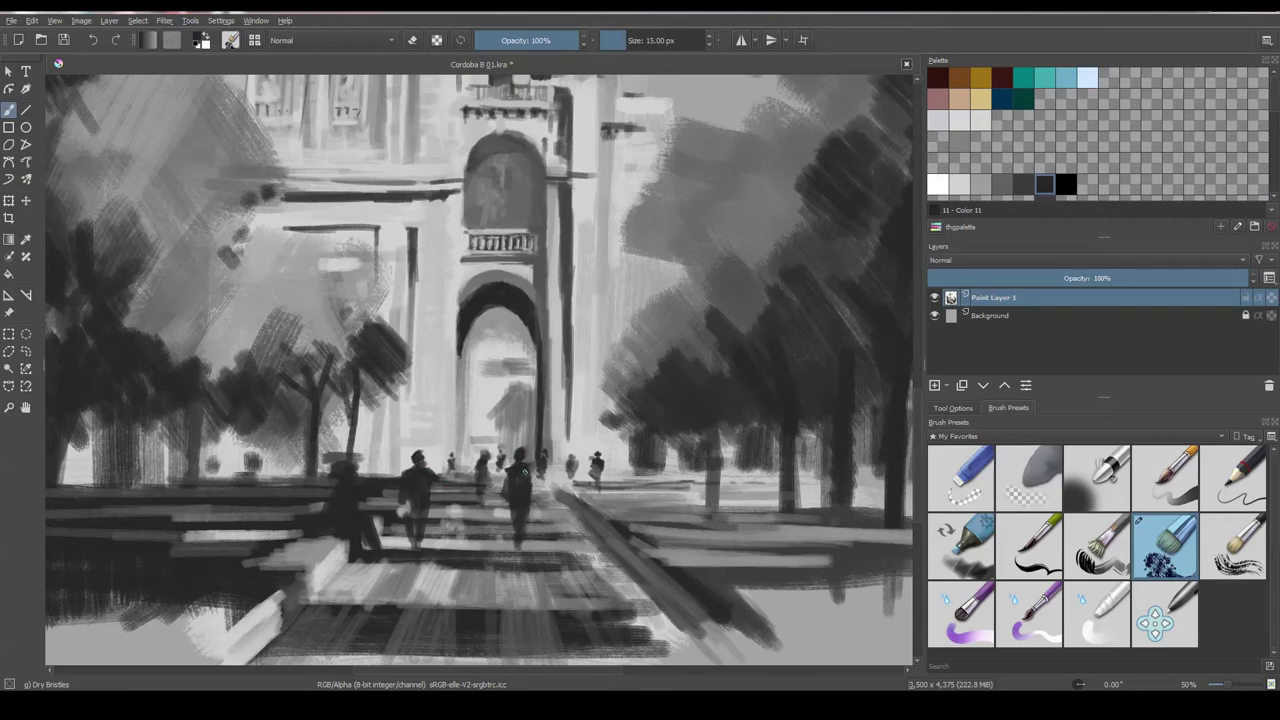
left_click_drag(380, 557, 440, 565)
- Paint dark grey trunks among the left-hand trees
left_click(826, 273, "ctrl")
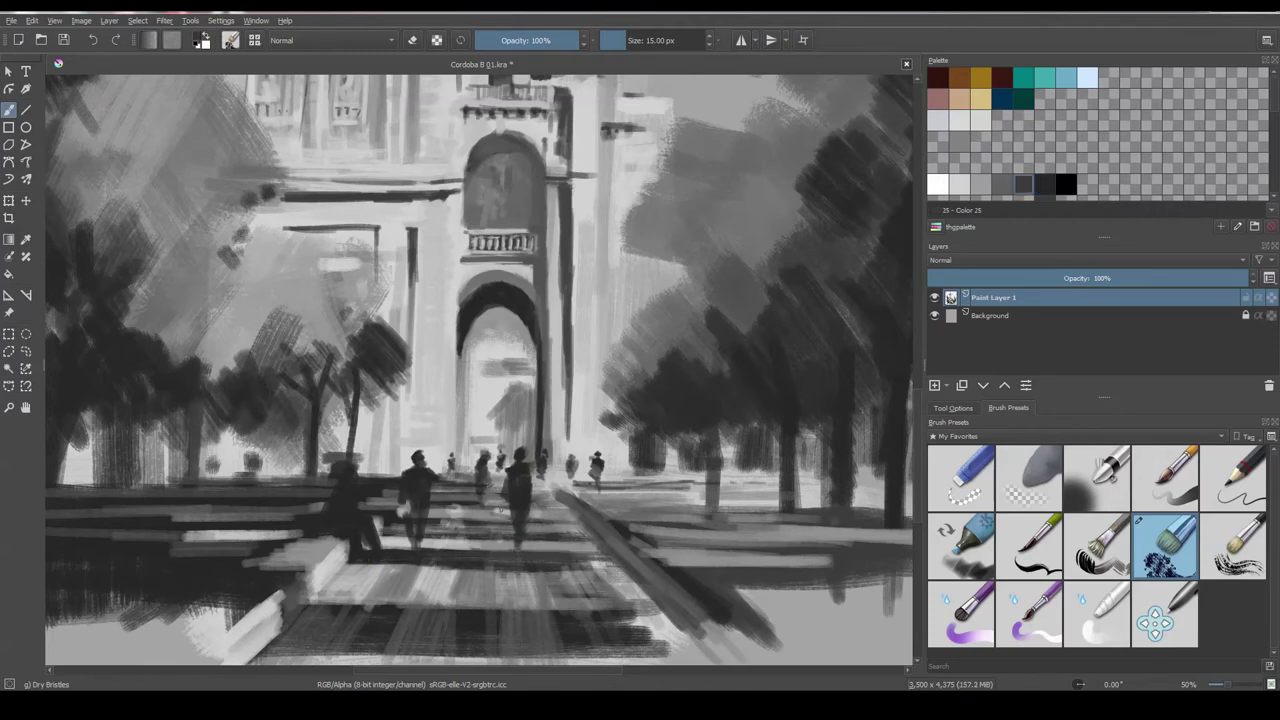
mouse_move(287, 472)
left_mouse_down()
mouse_move(257, 366)
mouse_move(400, 395)
left_mouse_up()
left_click_drag(364, 500, 390, 437)
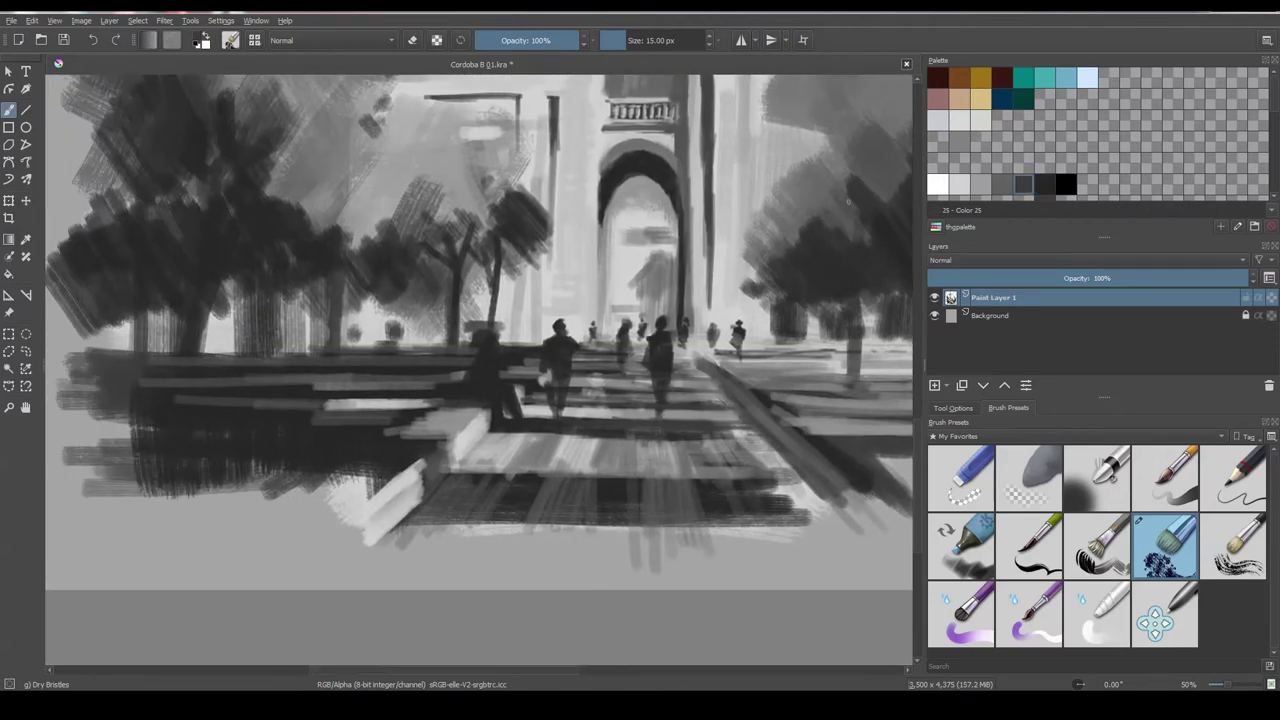
left_click(1044, 184)
mouse_move(340, 350)
left_mouse_down()
mouse_move(336, 282)
mouse_move(337, 354)
left_mouse_up()
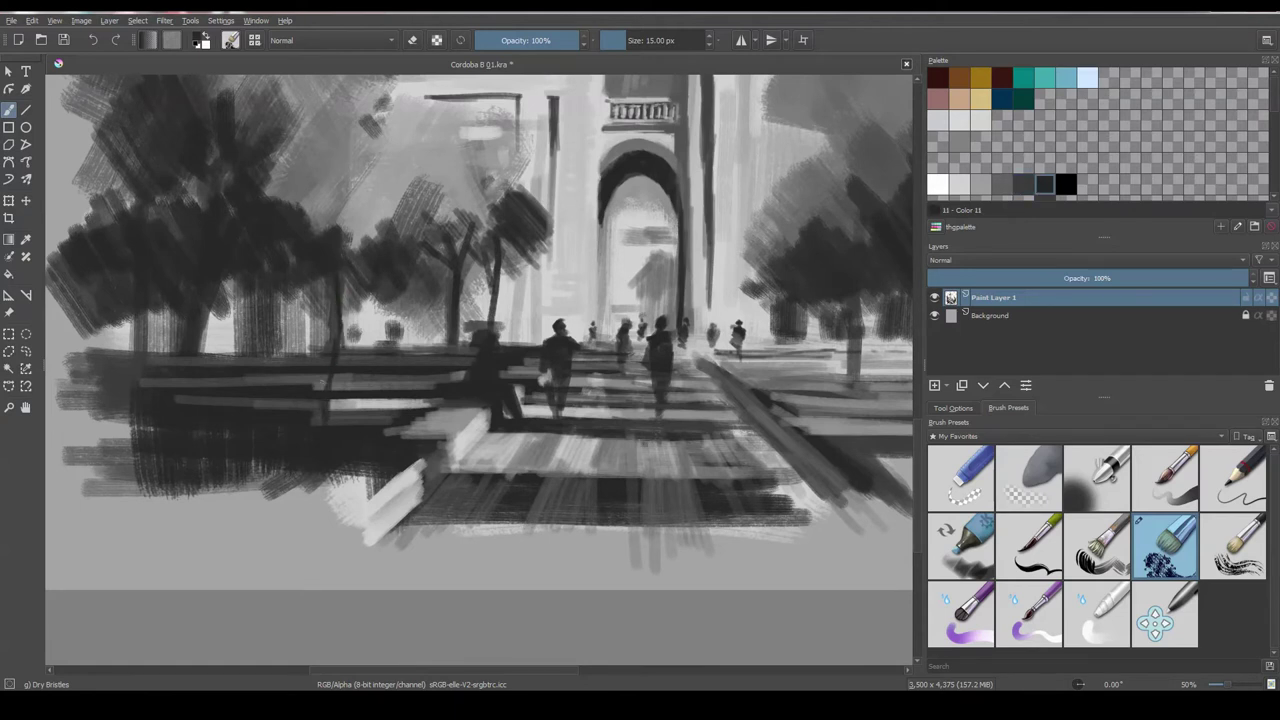
key("bracketright")
mouse_move(331, 430)
left_mouse_down()
mouse_move(345, 260)
mouse_move(426, 255)
mouse_move(466, 293)
left_mouse_up()
left_click_drag(213, 355, 211, 357)
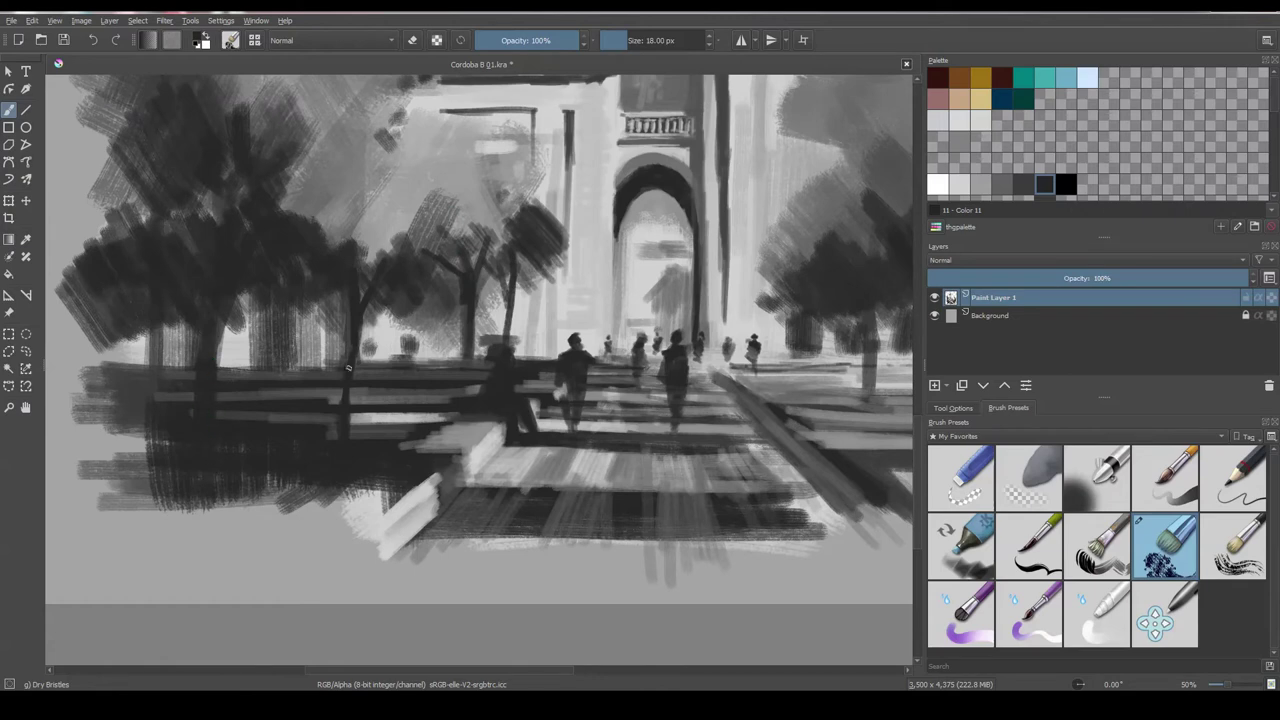
left_click_drag(290, 380, 290, 304)
- Paint dark trunk strokes on the right-hand trees
mouse_move(860, 370)
left_mouse_down()
mouse_move(590, 330)
mouse_move(590, 280)
mouse_move(592, 358)
left_mouse_up()
mouse_move(598, 280)
left_mouse_down()
mouse_move(599, 358)
mouse_move(562, 364)
left_mouse_up()
left_click_drag(508, 266, 508, 332)
mouse_move(504, 332)
left_mouse_down()
mouse_move(456, 331)
mouse_move(564, 358)
mouse_move(502, 356)
mouse_move(559, 282)
mouse_move(540, 250)
mouse_move(518, 300)
left_mouse_up()
left_click_drag(660, 340, 668, 378)
key("bracketright")
key("bracketright")
mouse_move(682, 266)
left_mouse_down()
mouse_move(677, 374)
mouse_move(670, 358)
left_mouse_up()
- With a larger brush, add a far-right trunk and dark ground shadows
key("bracketright")
left_click_drag(720, 430, 728, 310)
mouse_move(752, 424)
left_mouse_down()
mouse_move(638, 420)
mouse_move(716, 392)
left_mouse_up()
left_click_drag(738, 400, 826, 404)
mouse_move(772, 480)
left_mouse_down()
mouse_move(784, 330)
mouse_move(757, 236)
left_mouse_up()
left_click_drag(755, 398, 755, 334)
- Darken the foliage of the right-hand tree
left_click_drag(655, 358, 654, 272)
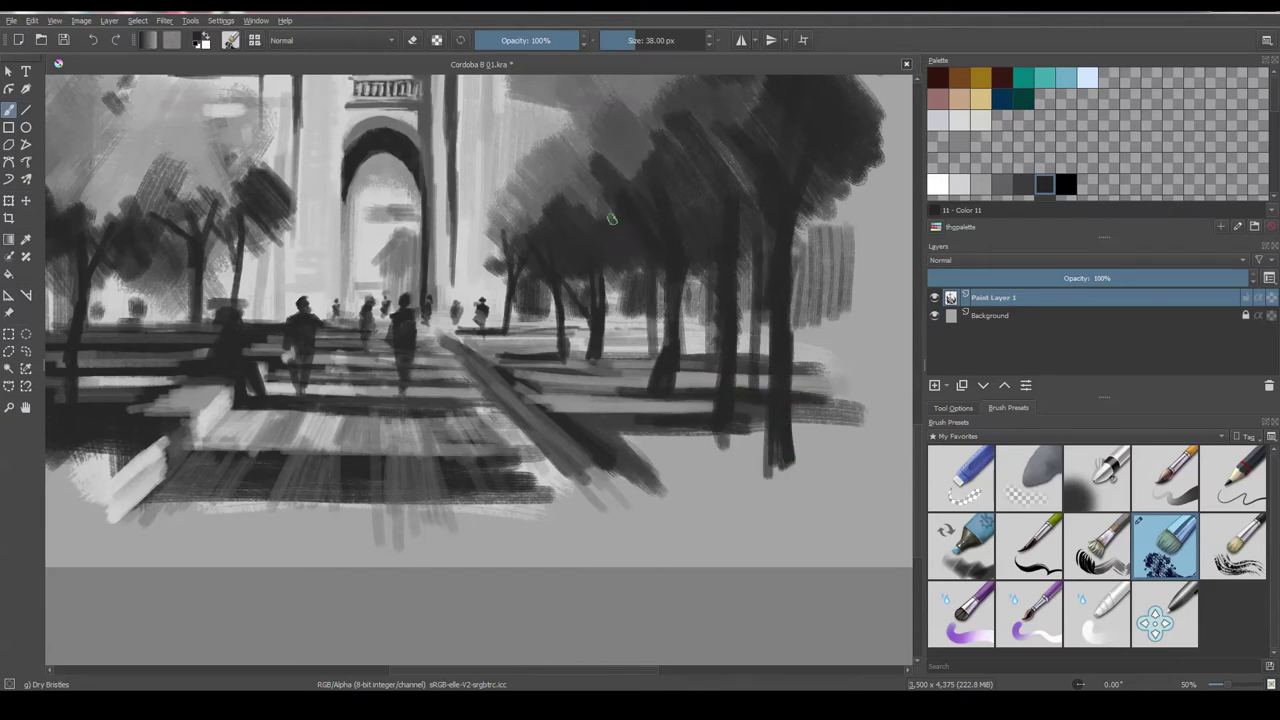
mouse_move(485, 263)
left_mouse_down()
mouse_move(693, 341)
mouse_move(688, 310)
left_mouse_up()
mouse_move(702, 355)
left_mouse_down()
mouse_move(714, 312)
mouse_move(668, 270)
mouse_move(683, 299)
mouse_move(690, 285)
mouse_move(735, 290)
left_mouse_up()
left_click_drag(654, 402, 496, 340)
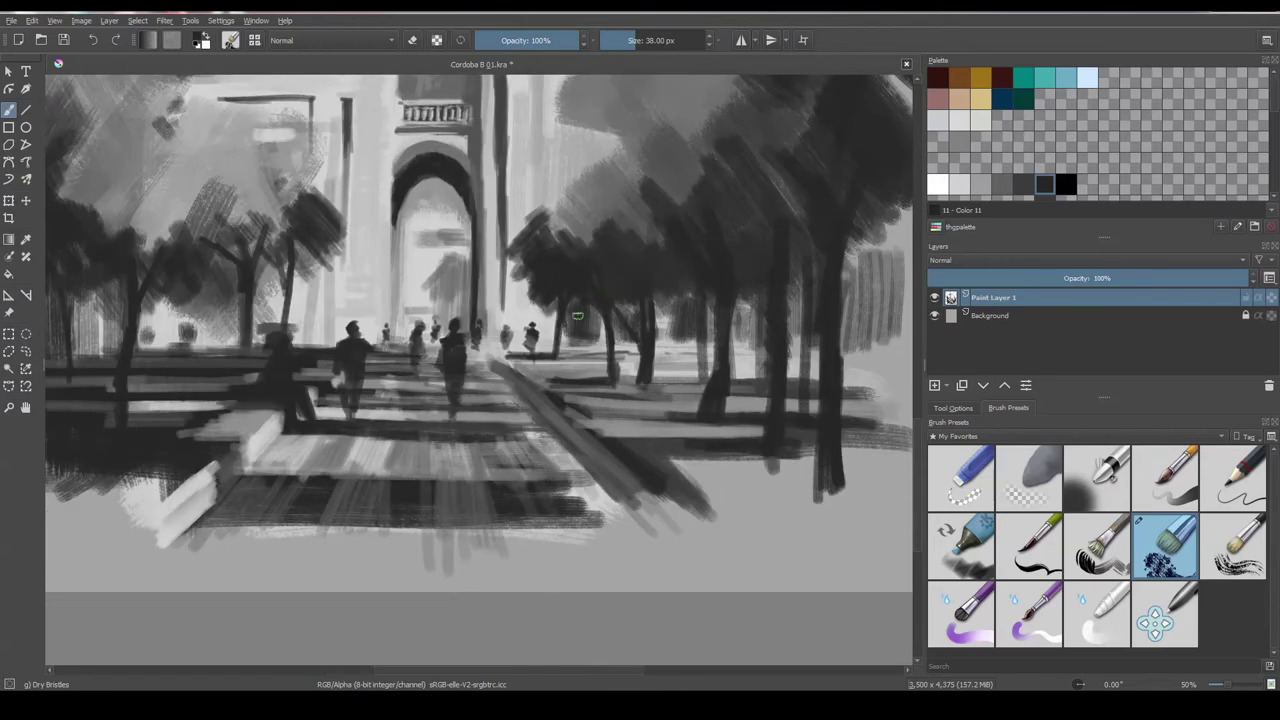
- Shrink the brush to 20 px and darken the foreground steps
key("[")
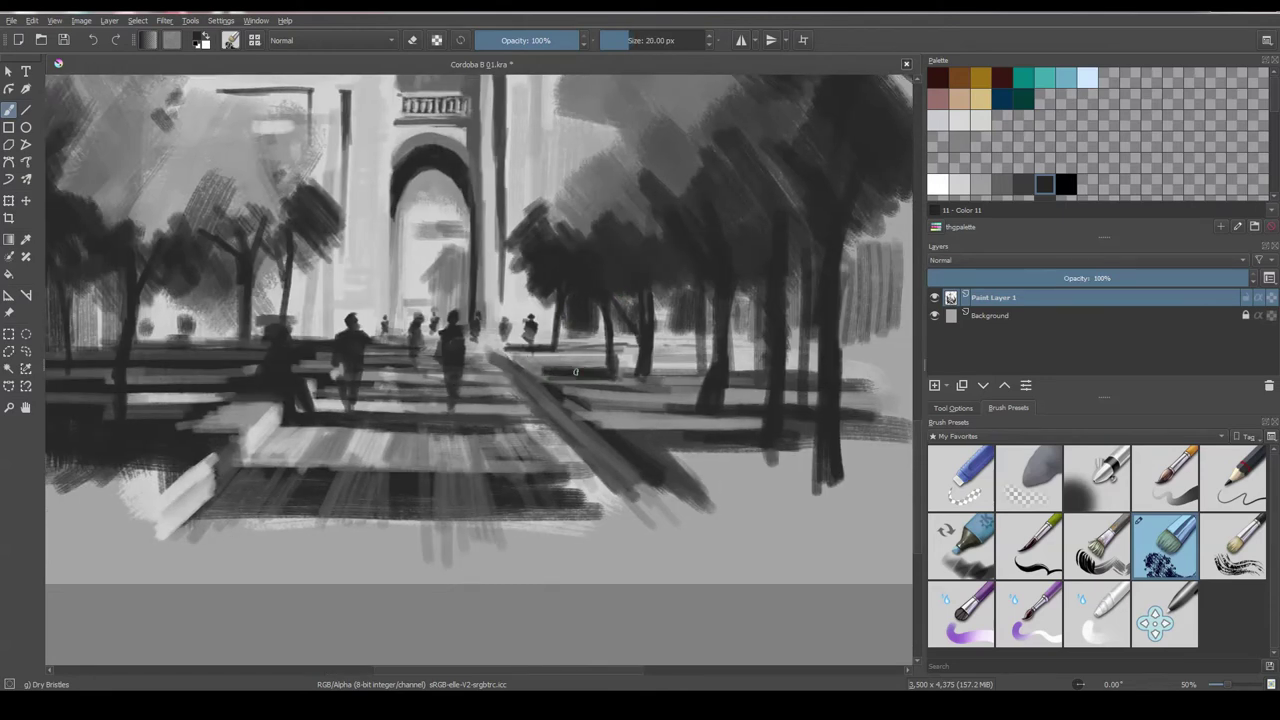
left_click_drag(405, 402, 567, 393)
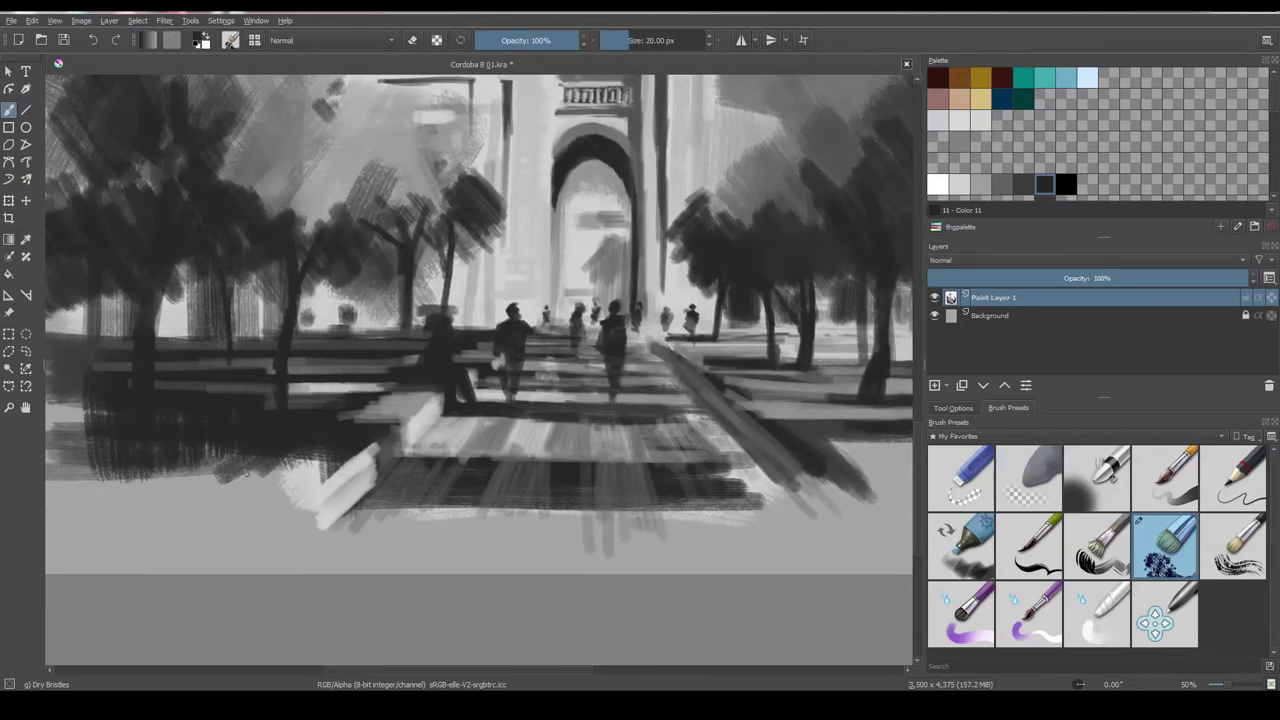
mouse_move(398, 457)
left_mouse_down()
mouse_move(450, 500)
mouse_move(490, 460)
left_mouse_up()
left_click_drag(520, 506, 594, 481)
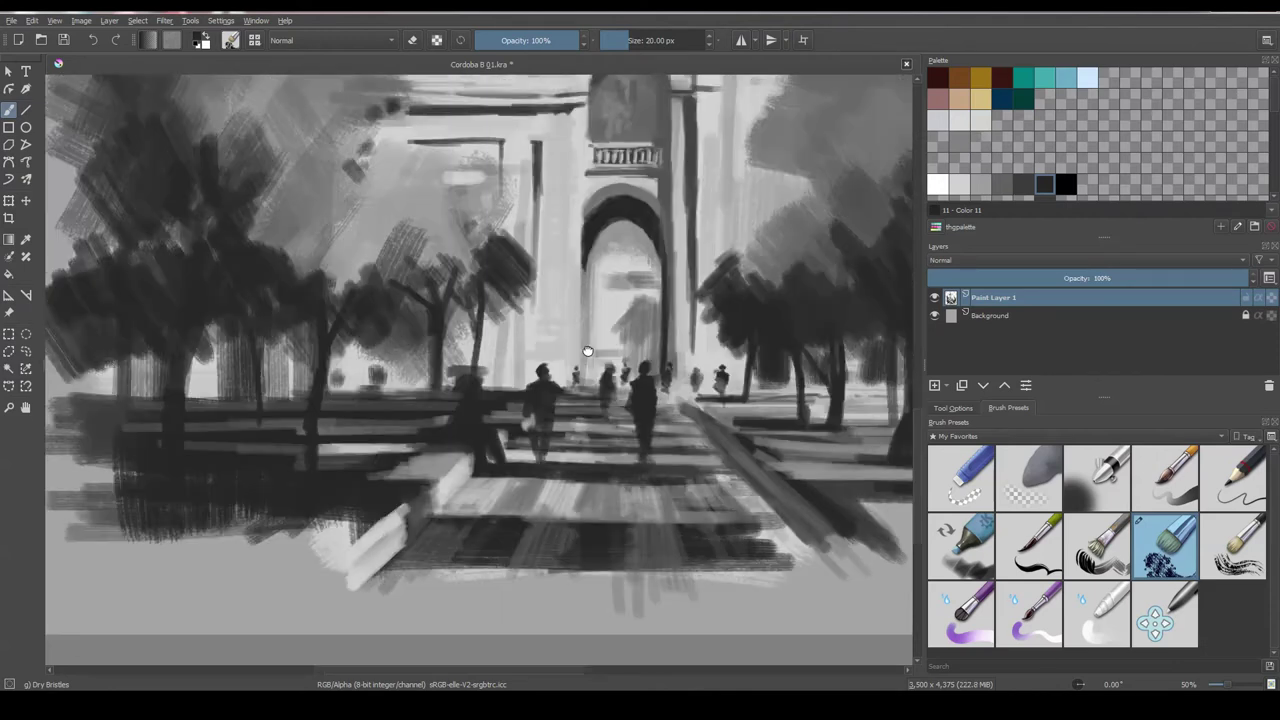
left_click_drag(566, 335, 576, 403)
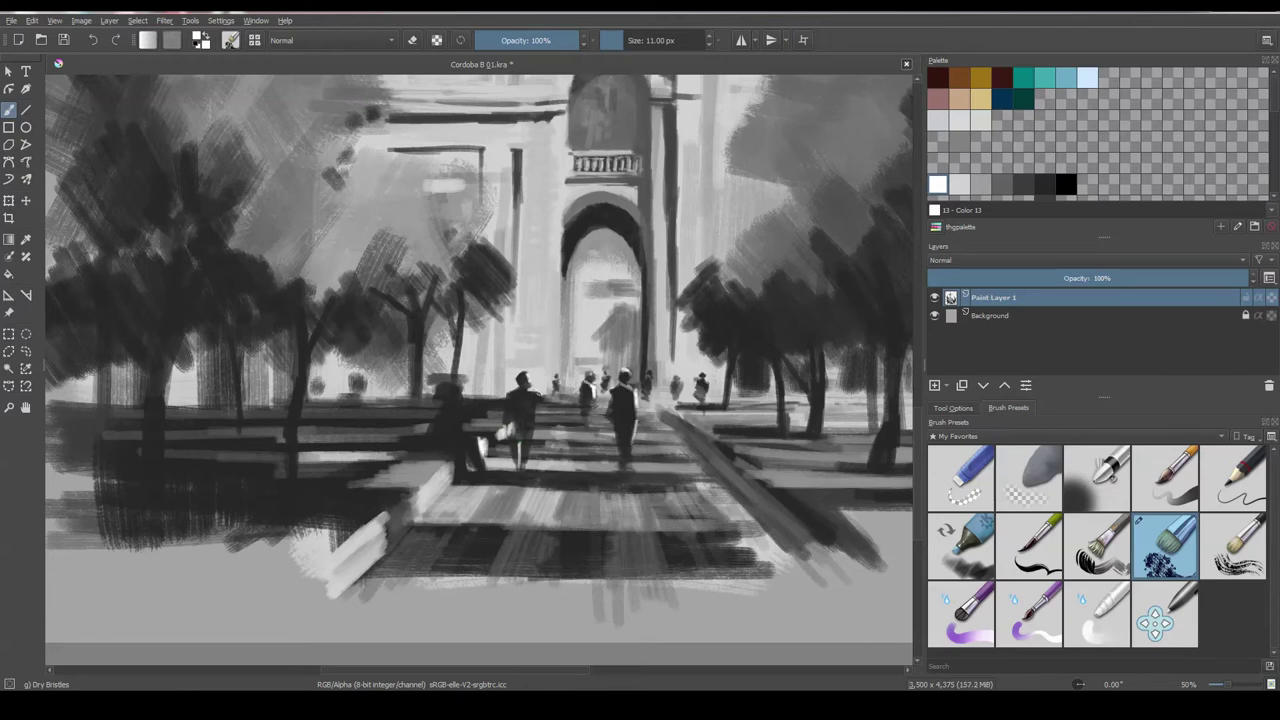
- Paint a light stroke on the ground beside the figures under the arch
left_click_drag(480, 370, 406, 390)
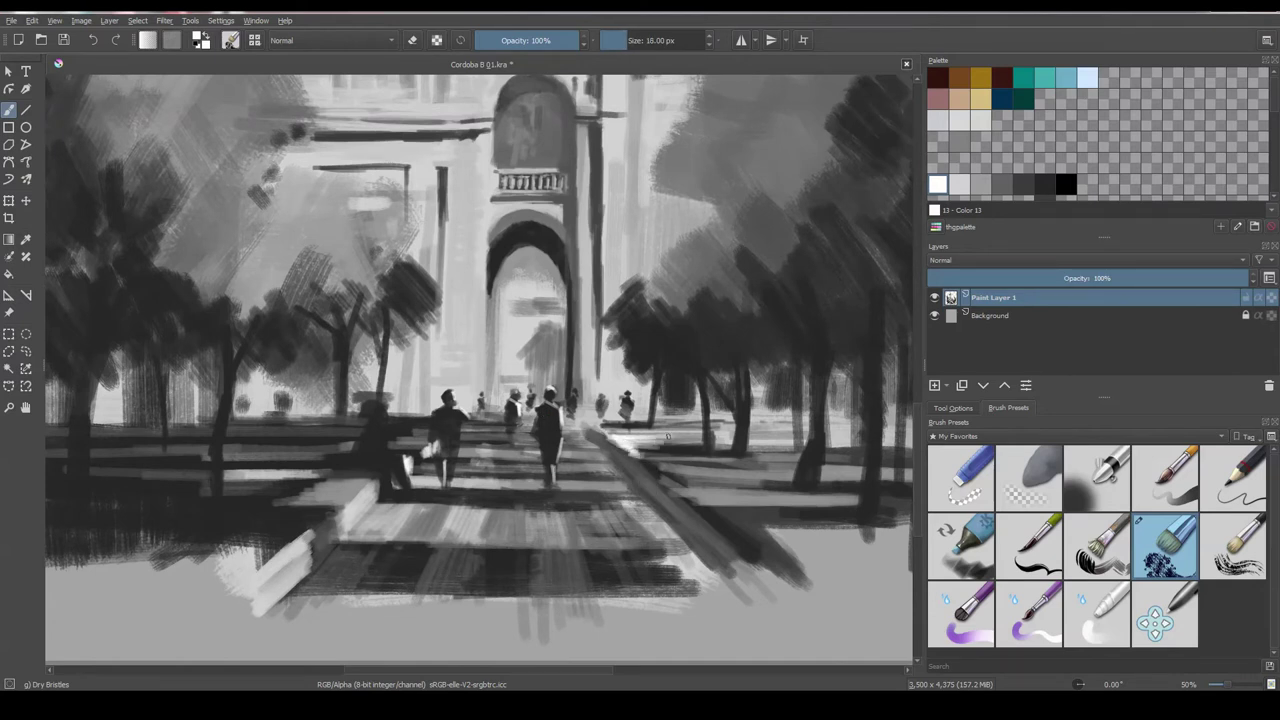
scroll(488, 338, "up", 1)
mouse_move(472, 435)
left_mouse_down()
mouse_move(530, 435)
mouse_move(512, 436)
mouse_move(522, 364)
left_mouse_up()
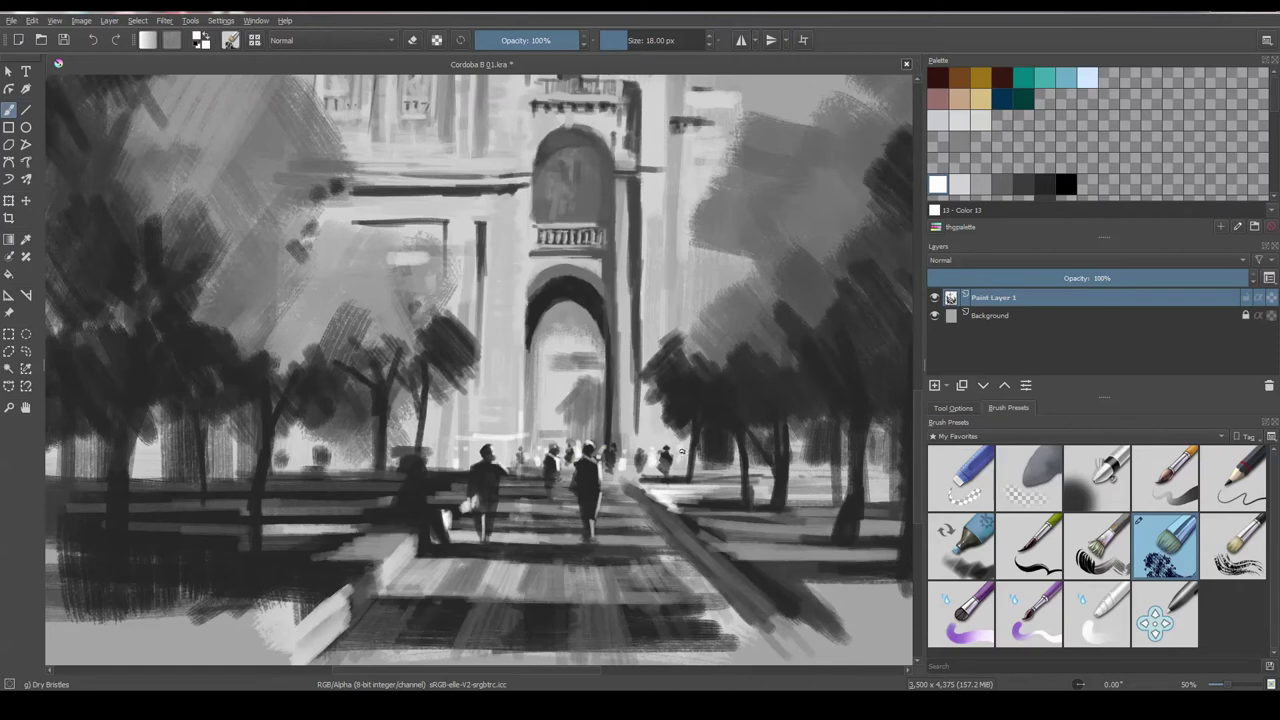
- Highlight the right-hand tree trunks with light grey vertical strokes
left_click_drag(700, 456, 625, 416)
left_click(981, 185)
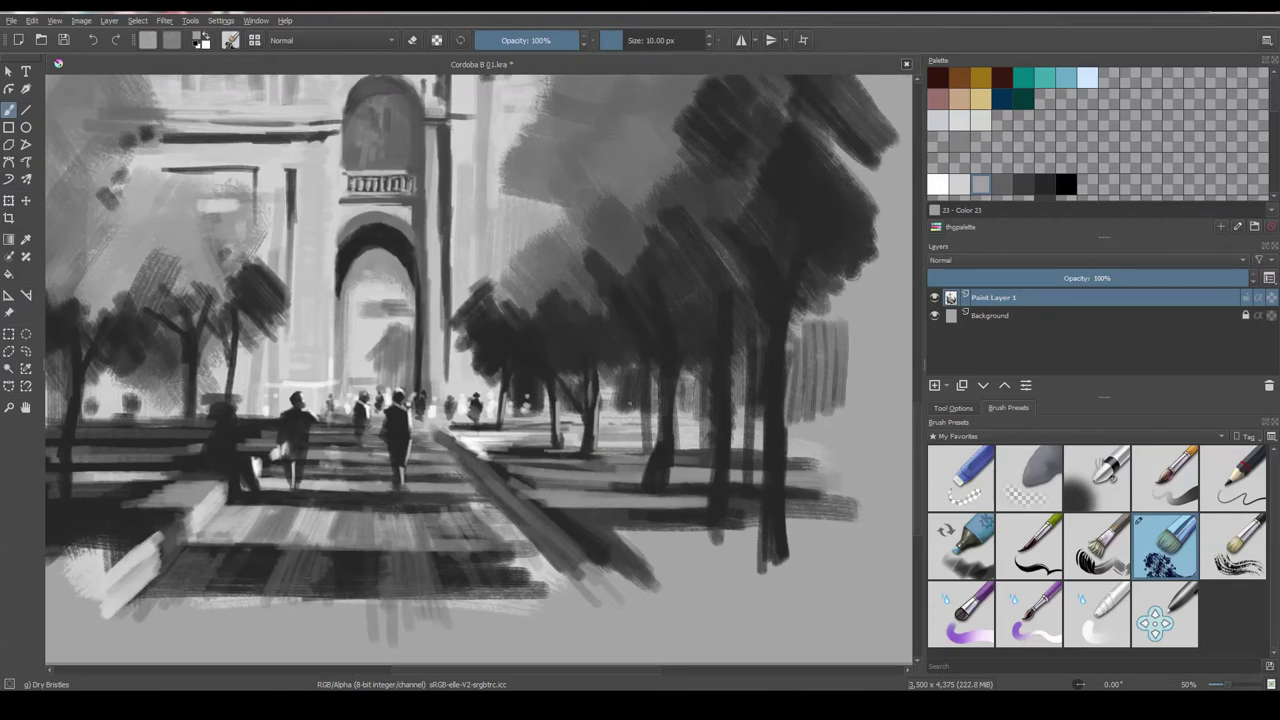
key("bracketright")
left_click_drag(667, 405, 669, 432)
left_click_drag(727, 360, 727, 470)
left_click_drag(782, 354, 782, 432)
- Add grey strokes to the centre tree trunks using another palette grey
left_click(668, 374, "ctrl")
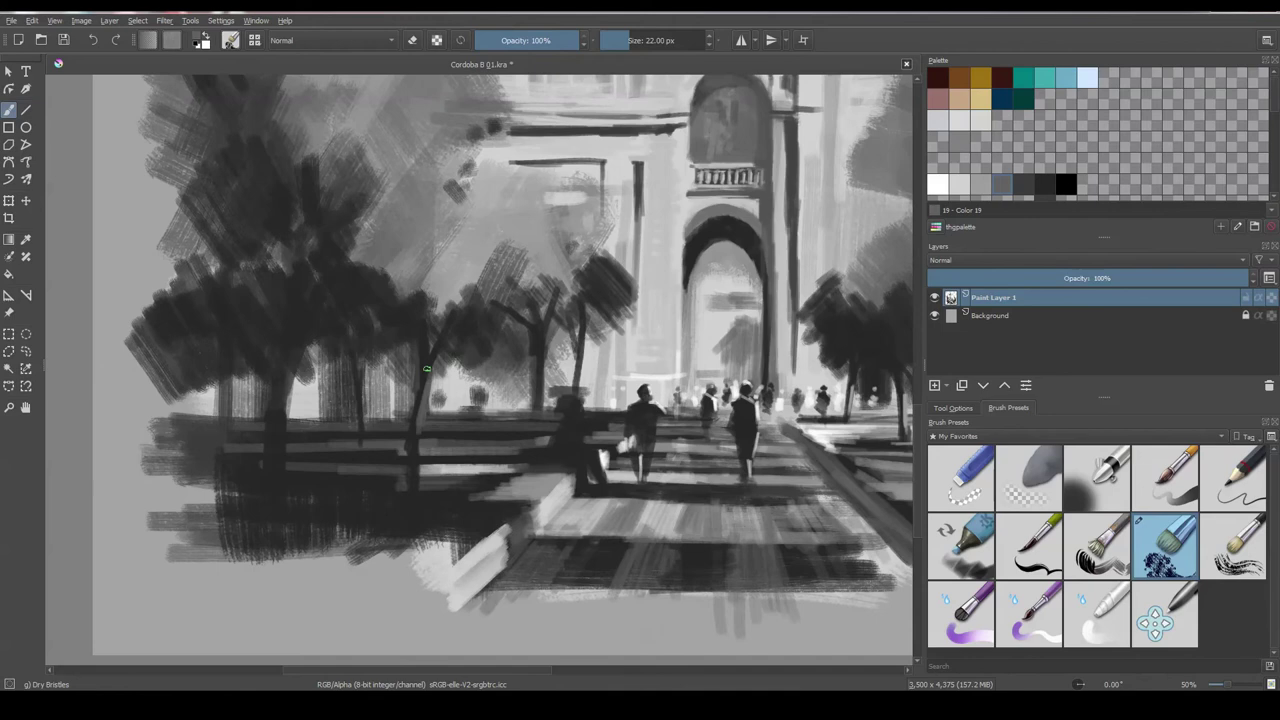
left_click_drag(427, 369, 430, 328)
left_click_drag(540, 368, 537, 432)
left_click(763, 270, "ctrl")
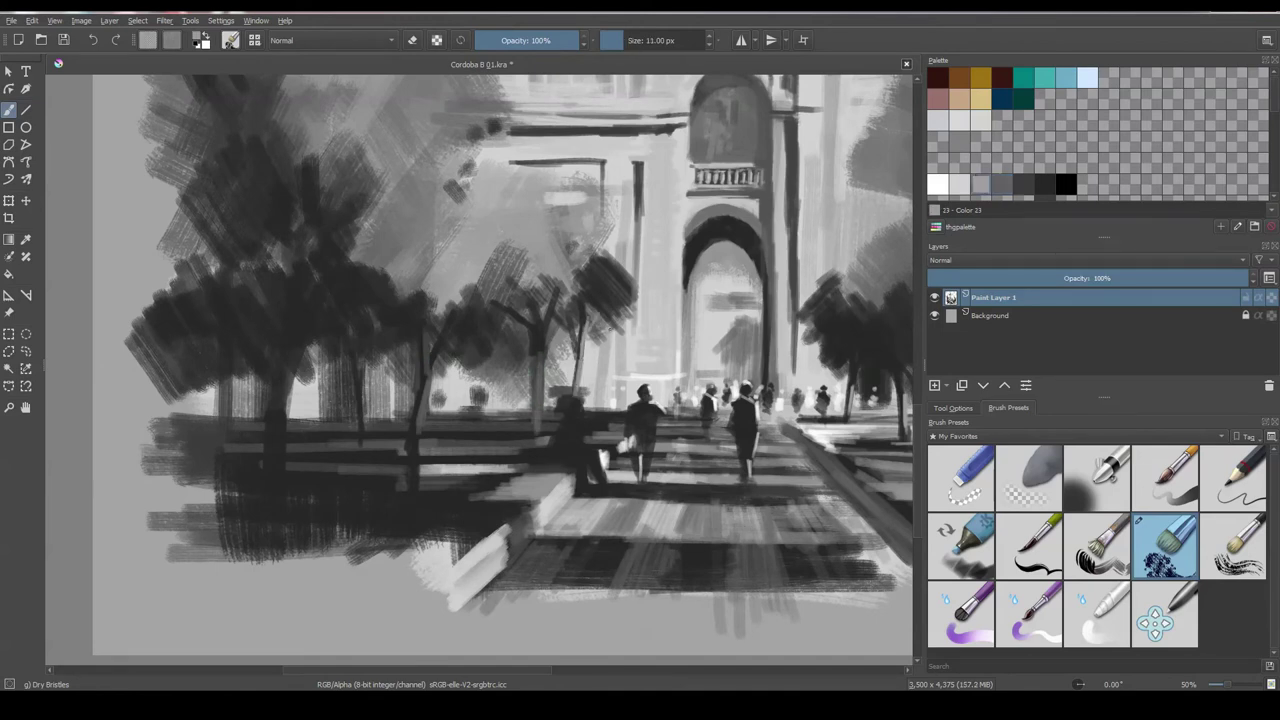
left_click_drag(593, 408, 593, 334)
left_click_drag(587, 376, 585, 346)
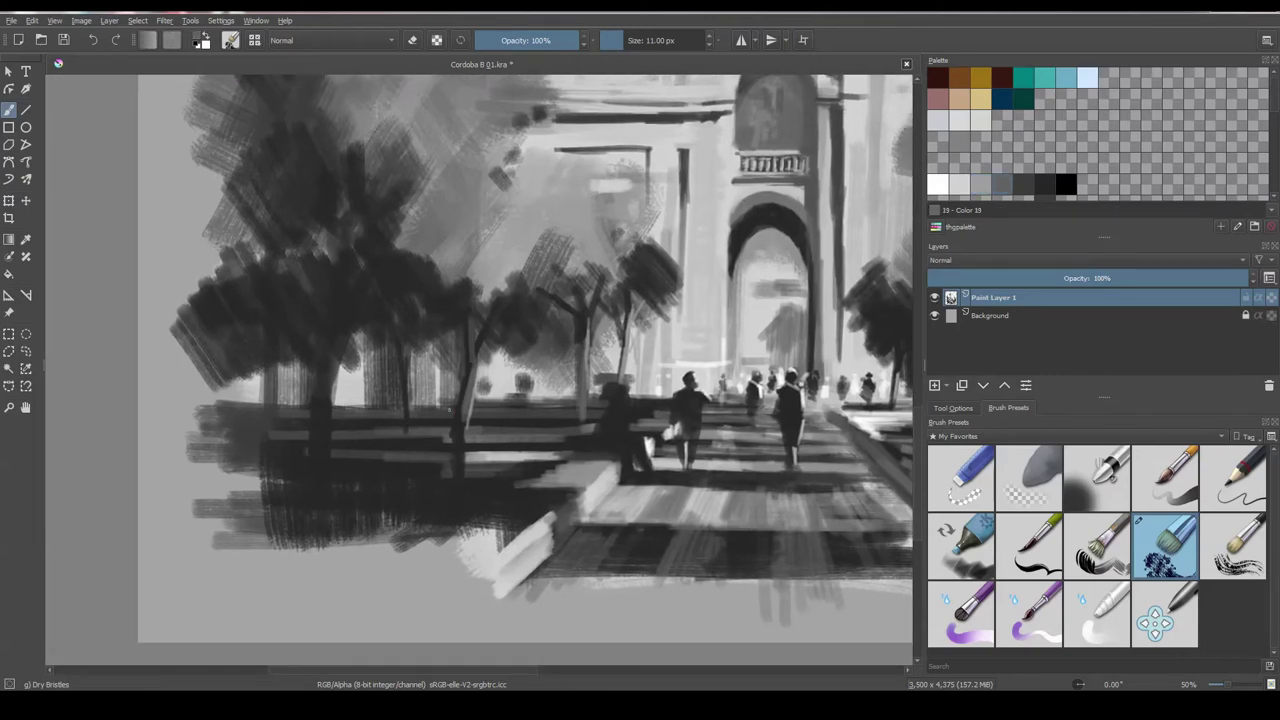
- Paint a light highlight down the dark left trunk, checking the composition mirrored
key("bracketright")
mouse_move(325, 406)
left_mouse_down()
mouse_move(325, 488)
mouse_move(325, 400)
left_mouse_up()
left_click_drag(322, 474, 326, 540)
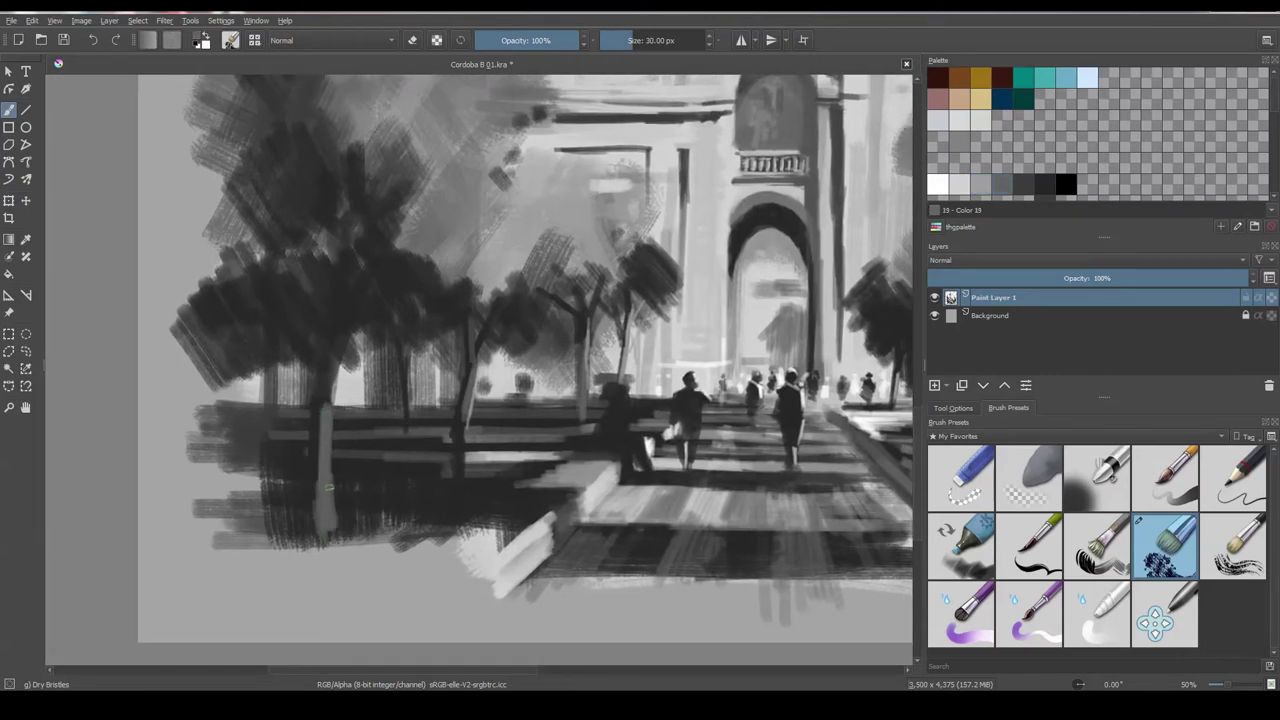
key("m")
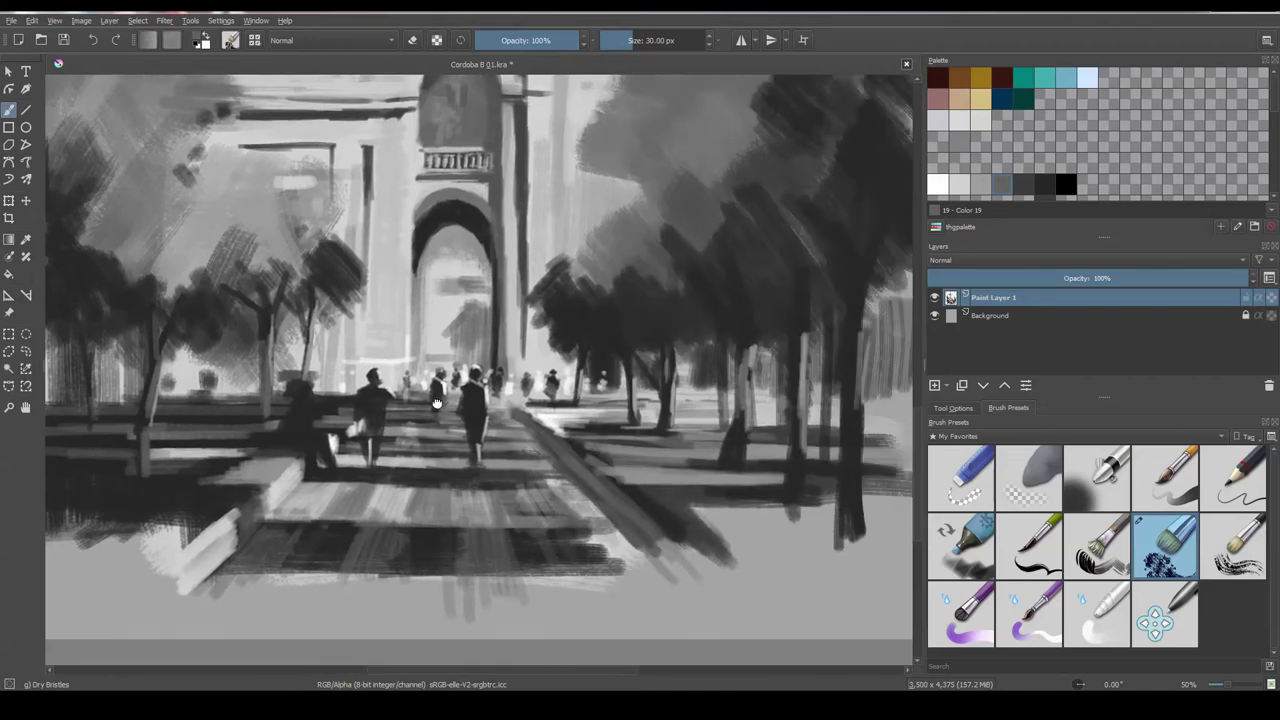
left_click_drag(697, 388, 697, 532)
- Unmirror the view and brighten the right-hand tree trunk with light grey
key("m")
key("minus")
key("minus")
key("minus")
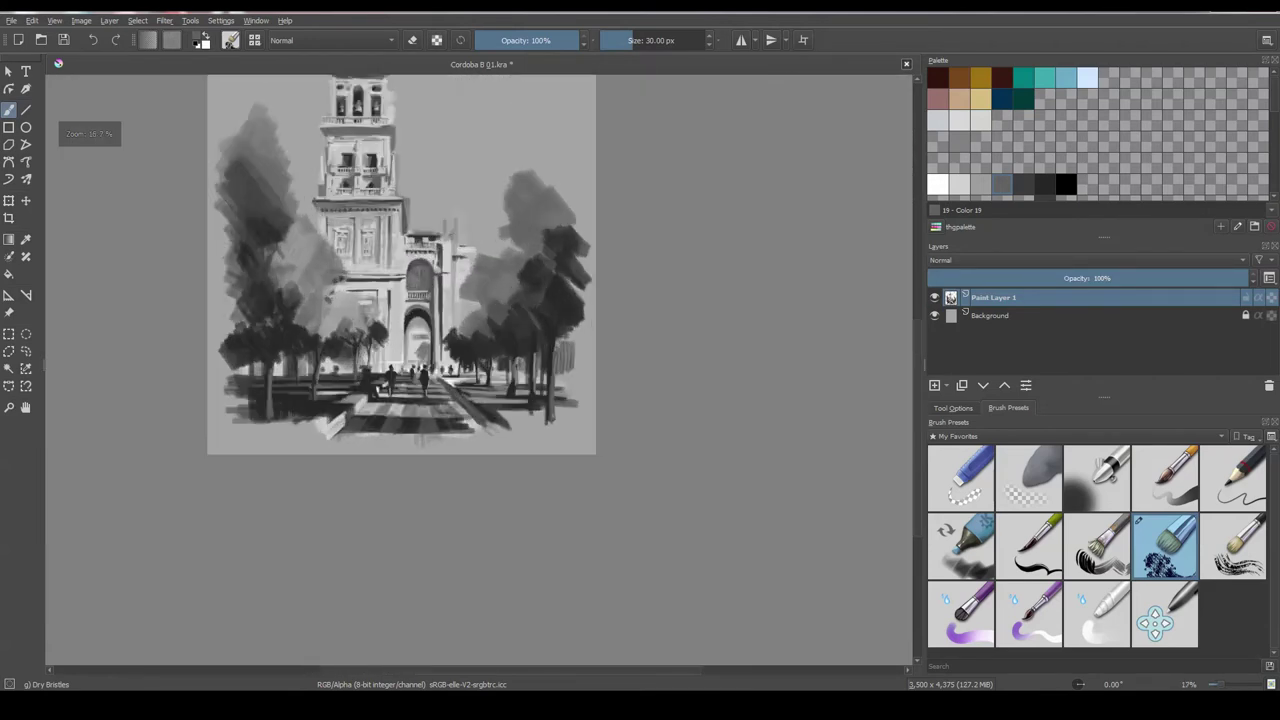
key("plus")
left_click(980, 185)
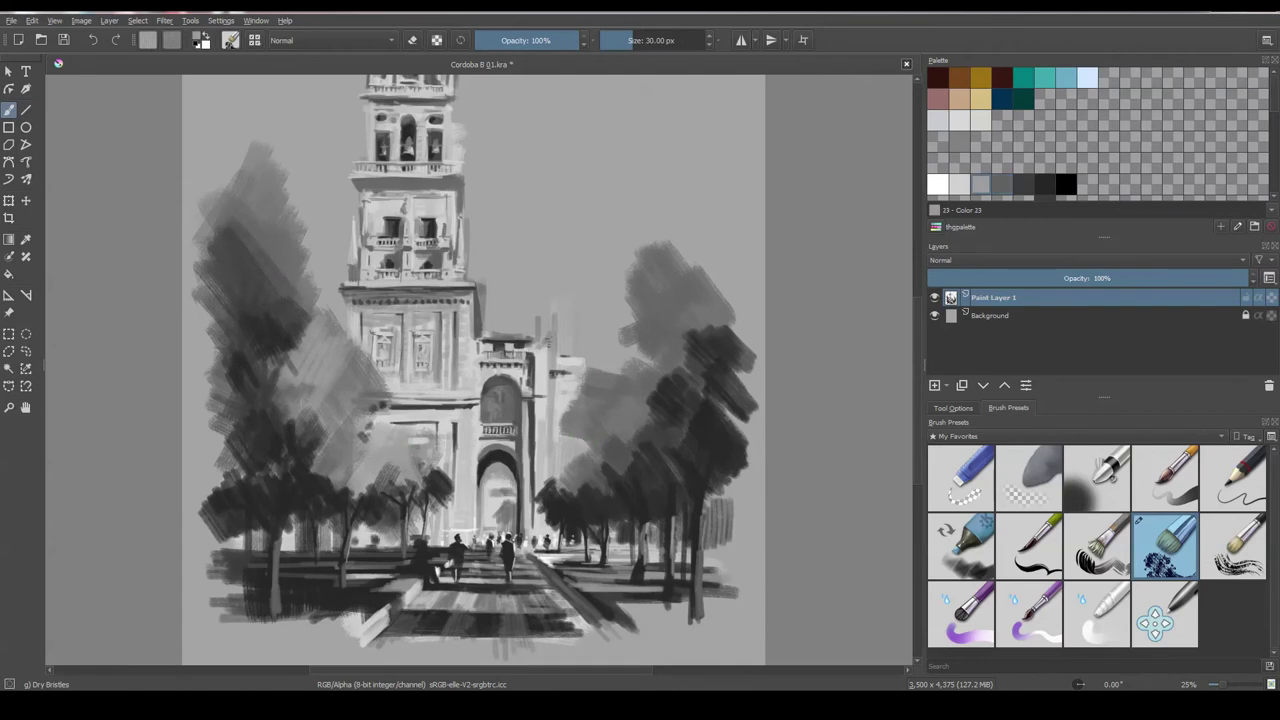
mouse_move(612, 432)
left_mouse_down()
mouse_move(611, 400)
mouse_move(635, 360)
mouse_move(674, 336)
left_mouse_up()
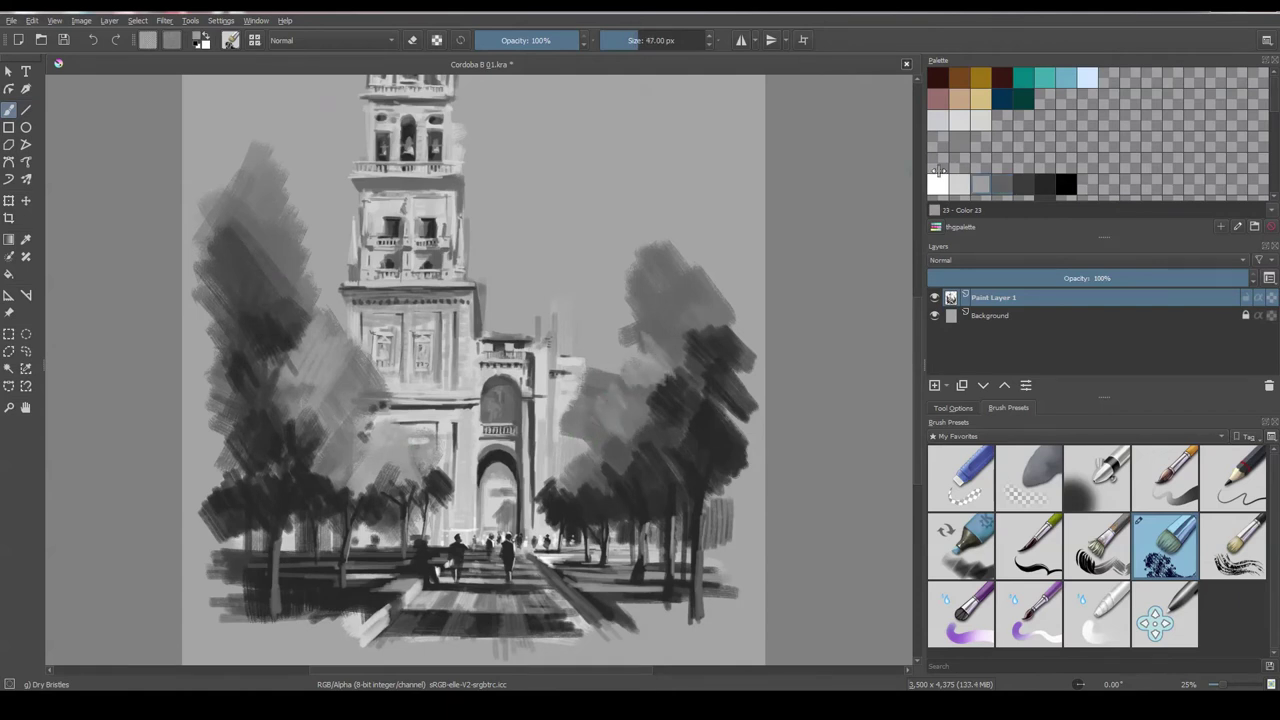
- Add white highlights to the left-centre trees and zoom out to 17%
left_click(959, 184)
mouse_move(440, 472)
left_mouse_down()
mouse_move(428, 488)
mouse_move(438, 498)
left_mouse_up()
left_click(937, 184)
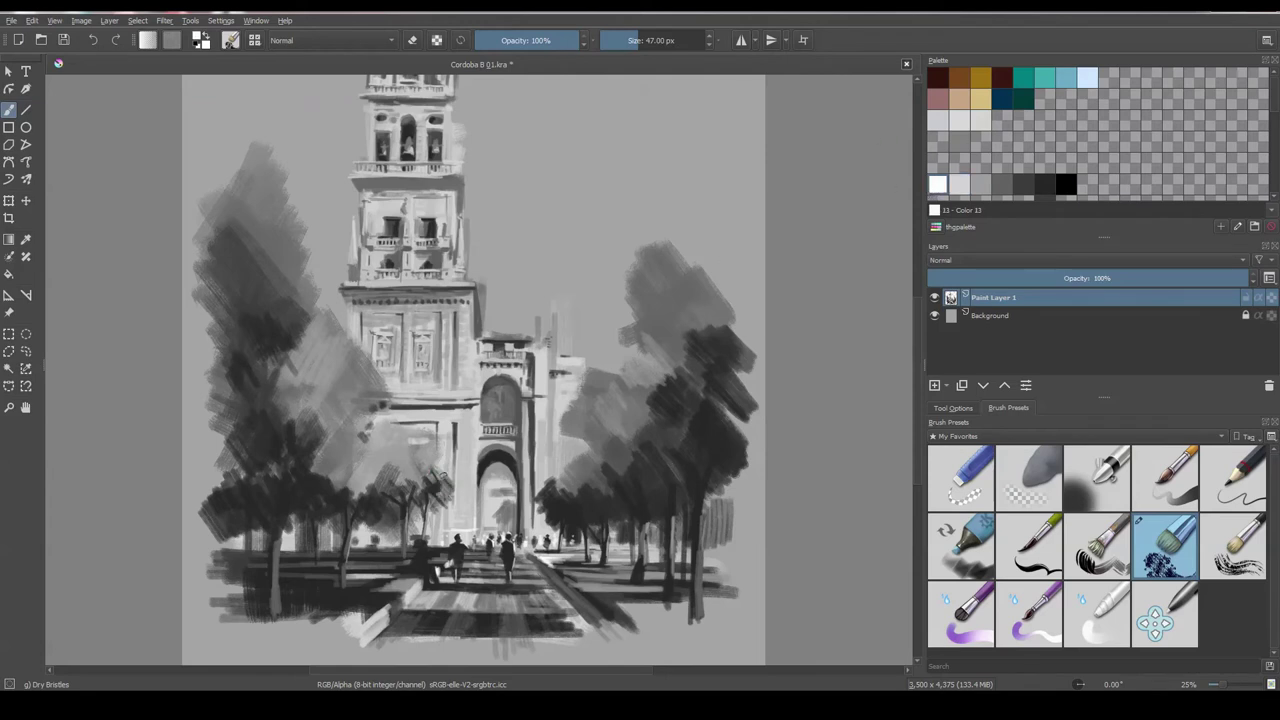
left_click_drag(470, 370, 482, 416)
mouse_move(432, 343)
left_mouse_down()
mouse_move(438, 355)
mouse_move(395, 346)
left_mouse_up()
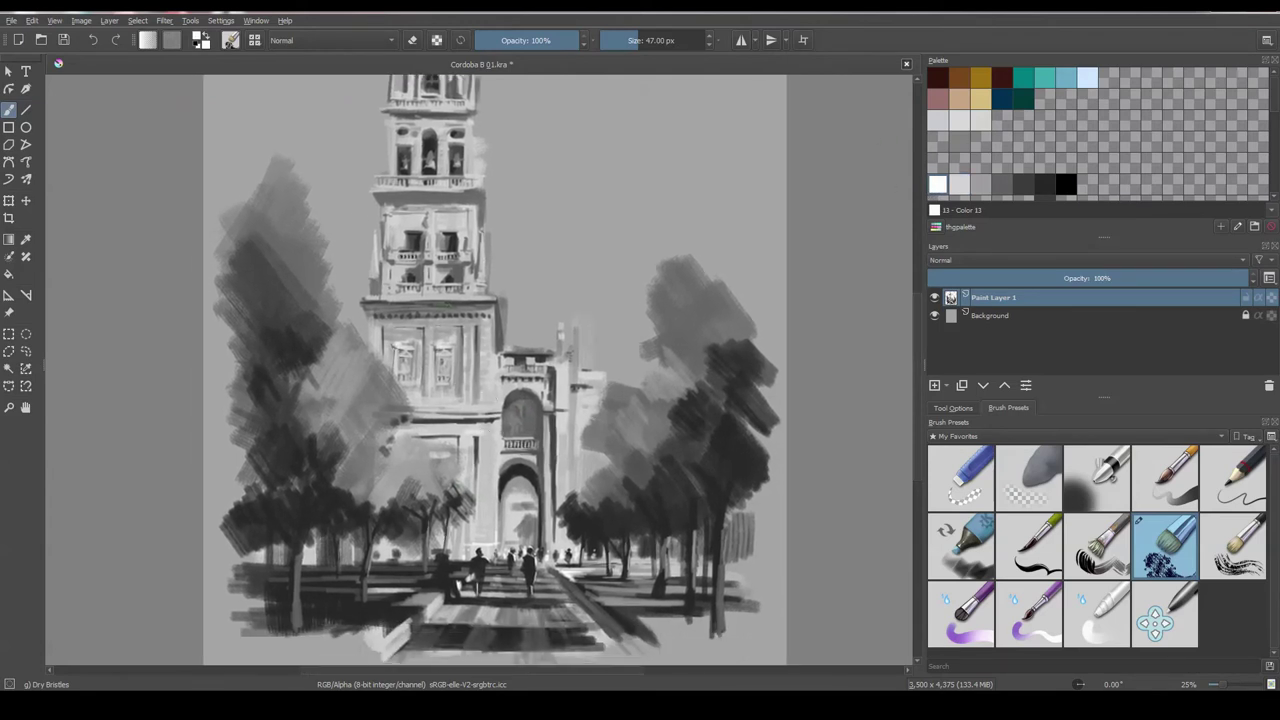
scroll(492, 430, "down", 2)
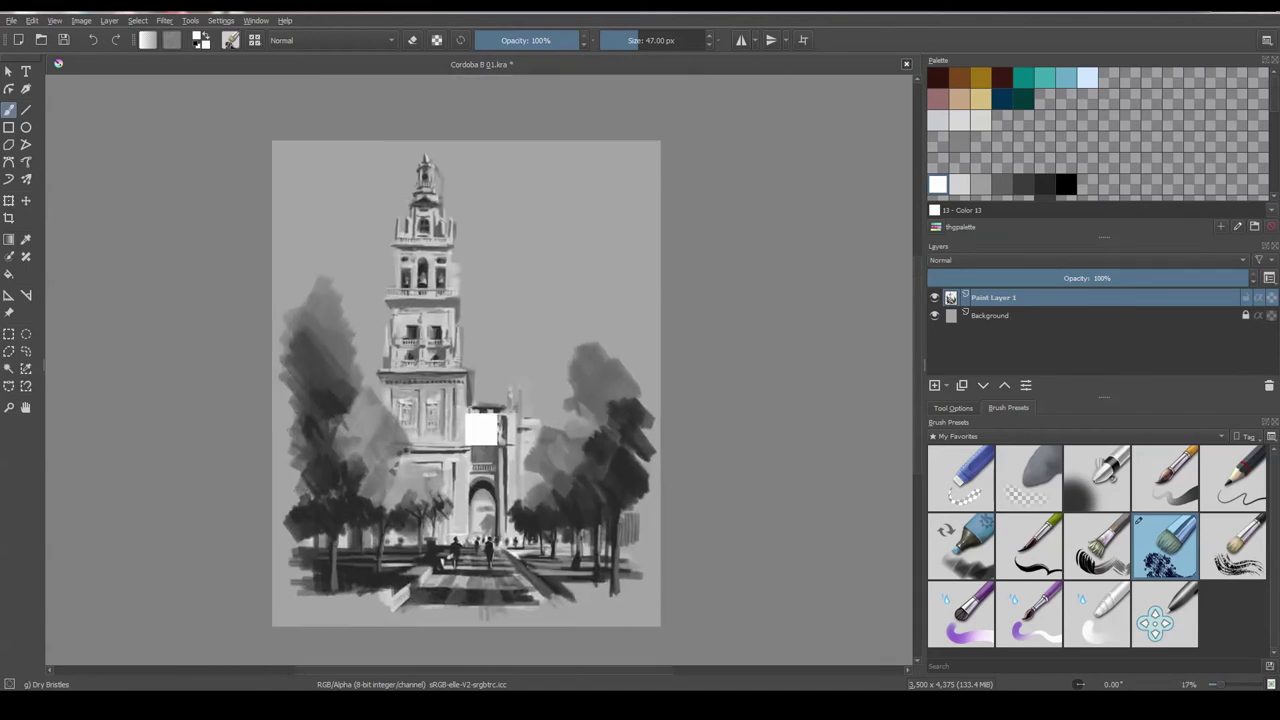
- Add a new paint layer named TEMP with Lighten blending mode
left_click(935, 385)
double_click(977, 297)
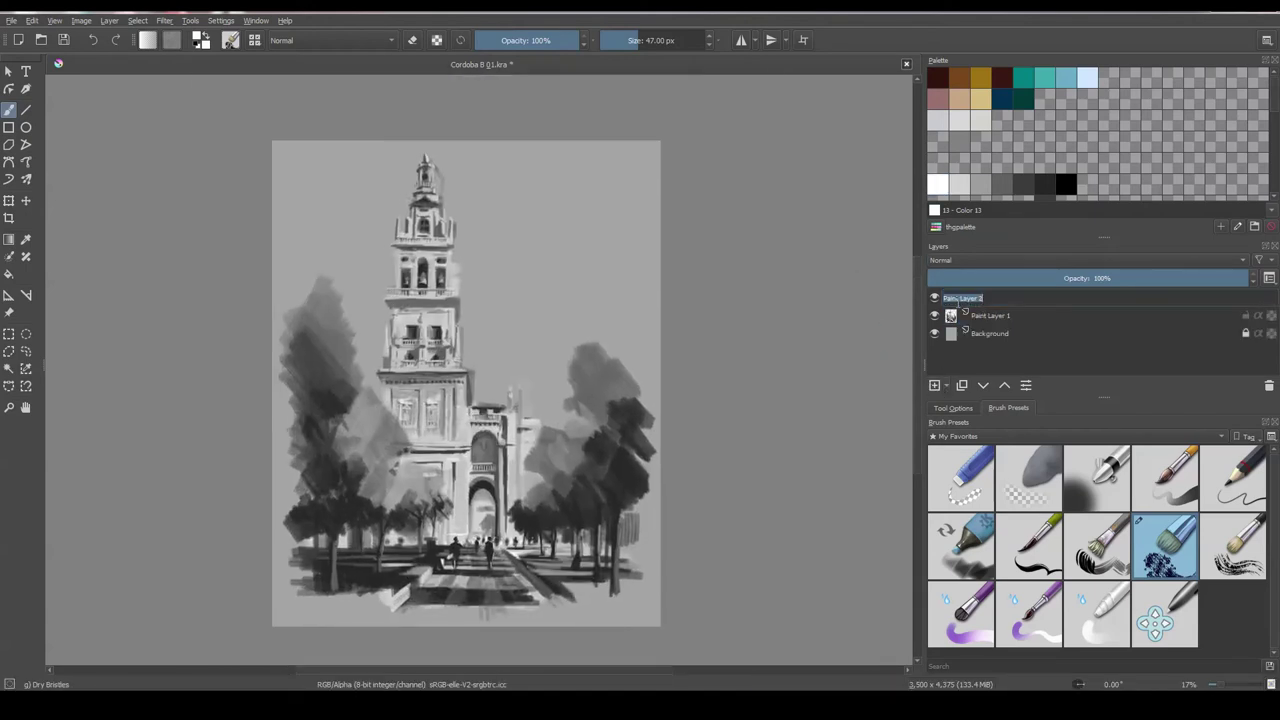
type("TEMP")
key("Return")
right_click(955, 295)
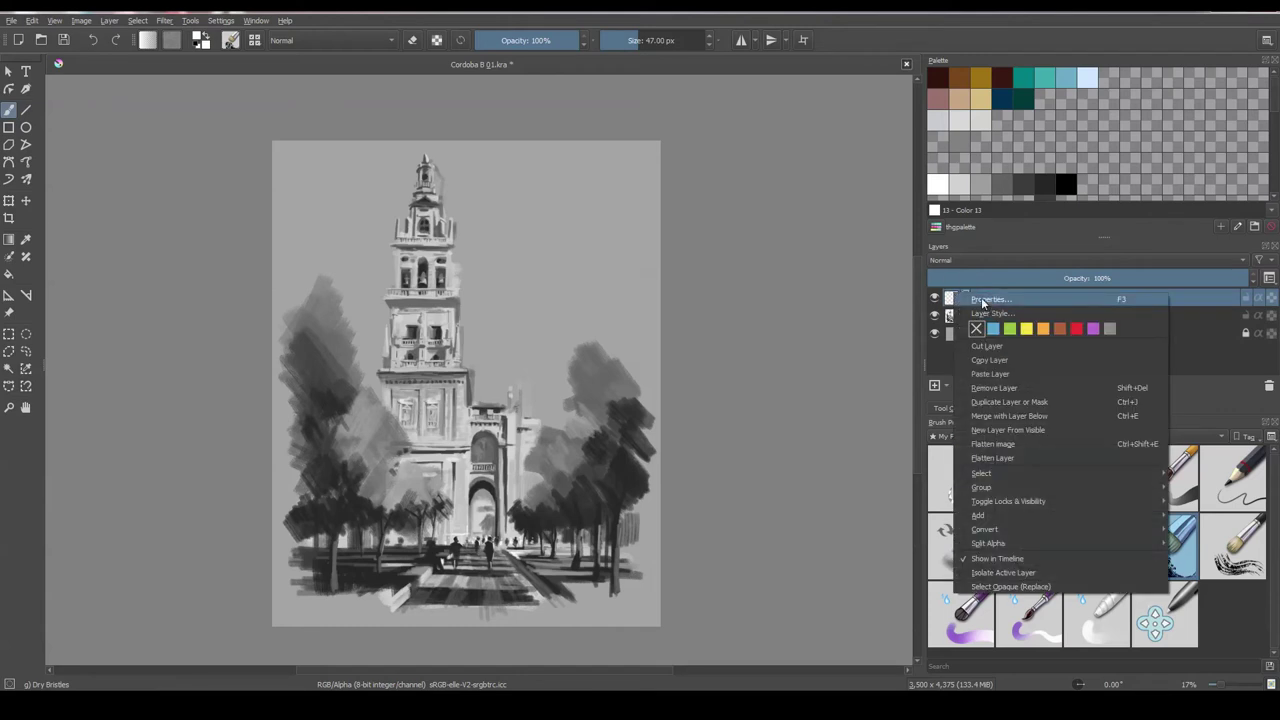
left_click(990, 312)
left_click(590, 299)
left_click(722, 408)
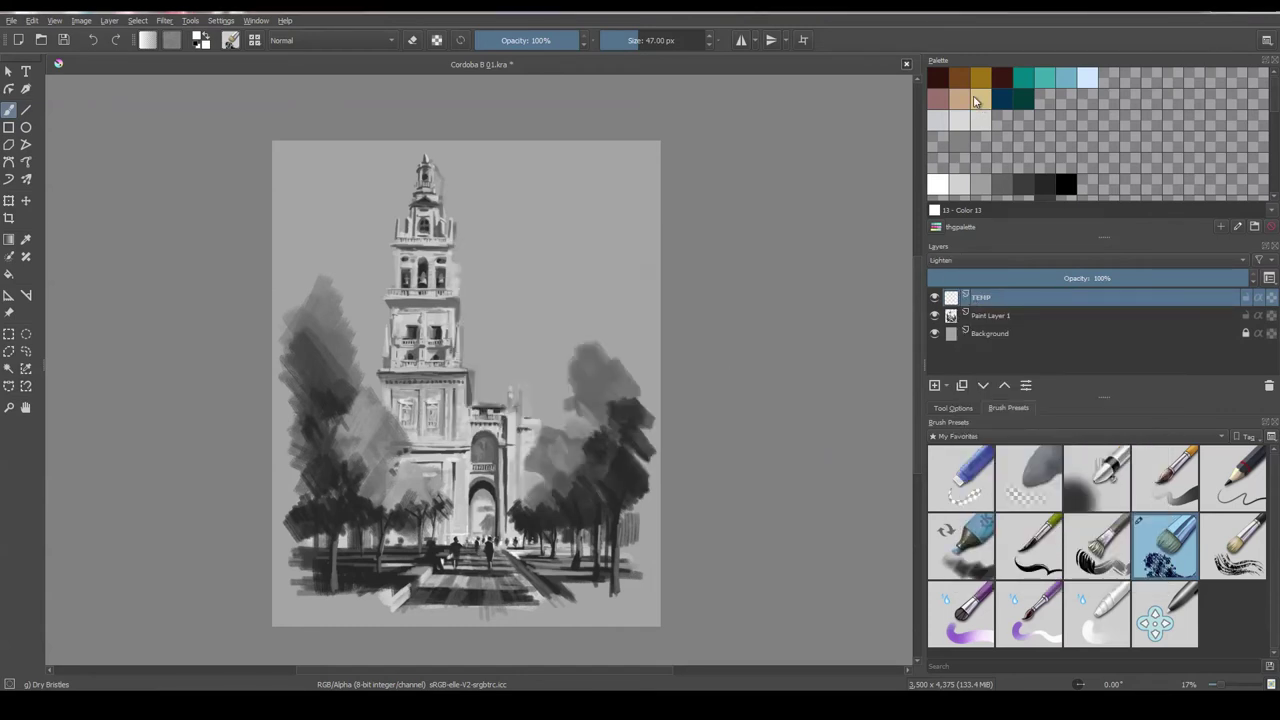
- Paint broad mauve bands across the tower and the left tree mass
left_click(943, 101)
mouse_move(399, 320)
left_mouse_down()
mouse_move(433, 296)
mouse_move(458, 299)
left_mouse_up()
left_click_drag(414, 203, 436, 203)
left_click_drag(380, 378, 460, 378)
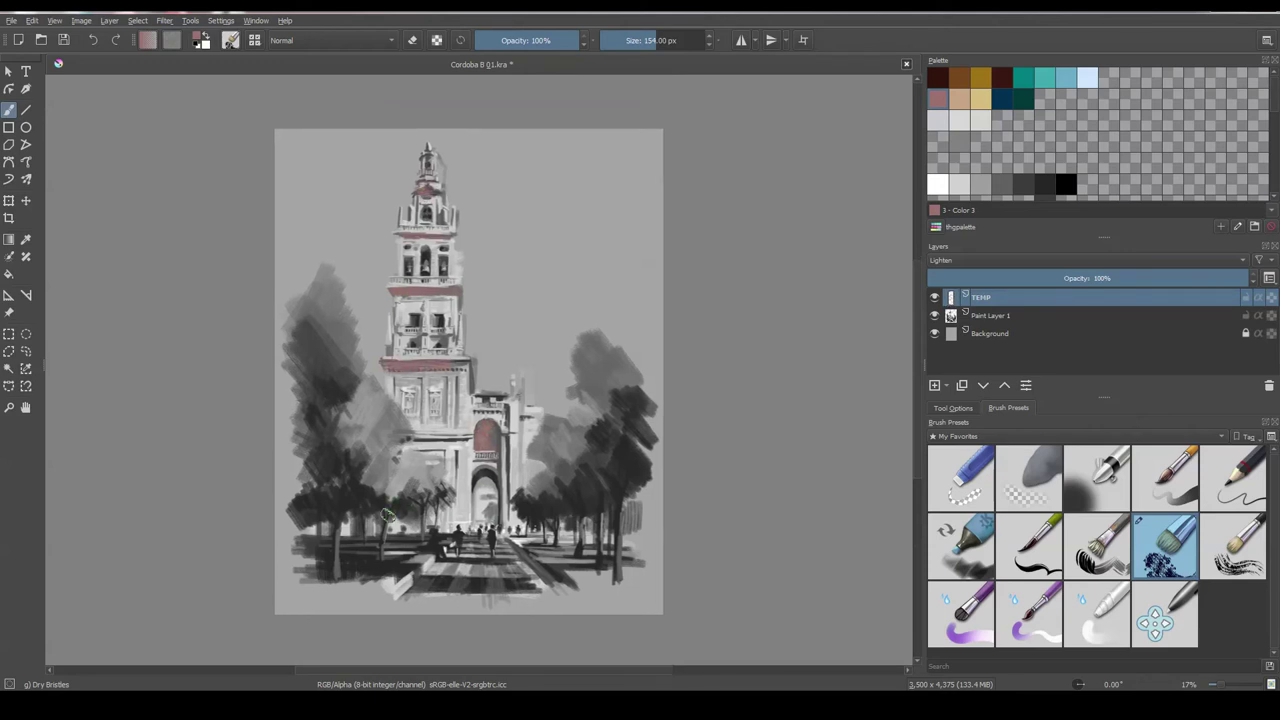
mouse_move(329, 439)
left_mouse_down()
mouse_move(362, 395)
mouse_move(358, 340)
left_mouse_up()
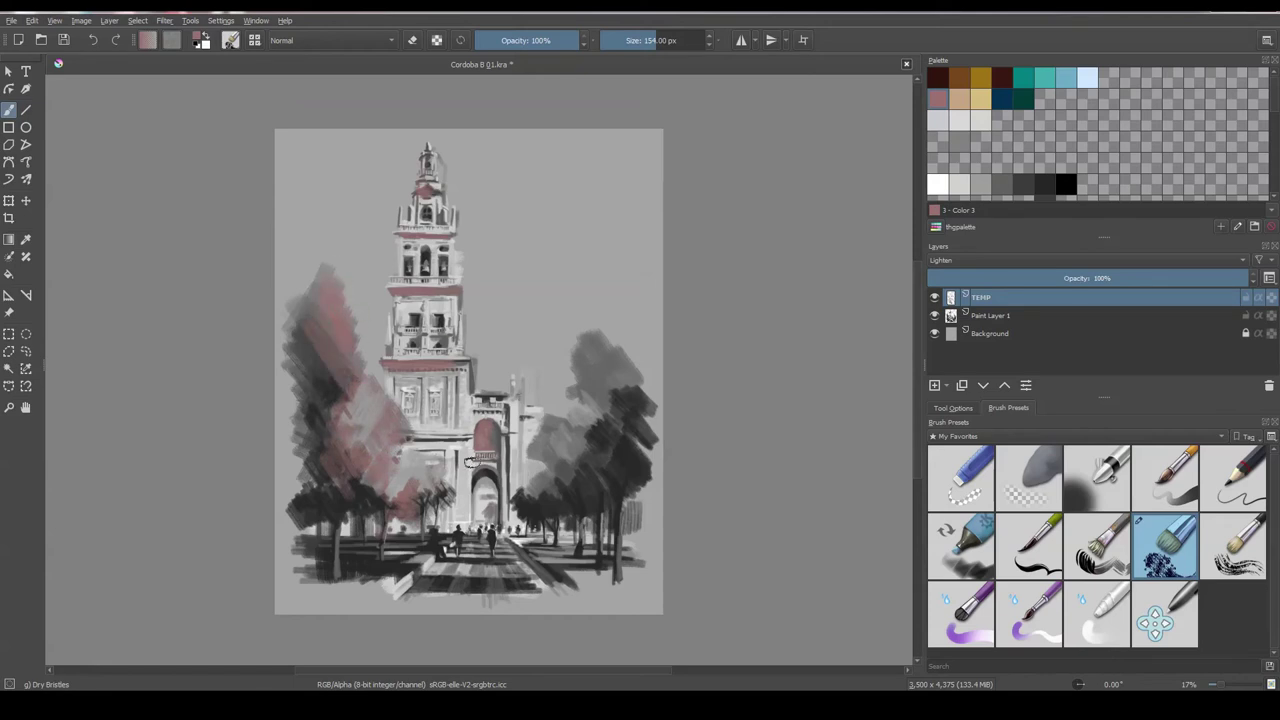
- Tint the right and lower-left trees brown, with dark maroon along the left trees' base
left_click(959, 77)
left_click_drag(546, 496, 634, 394)
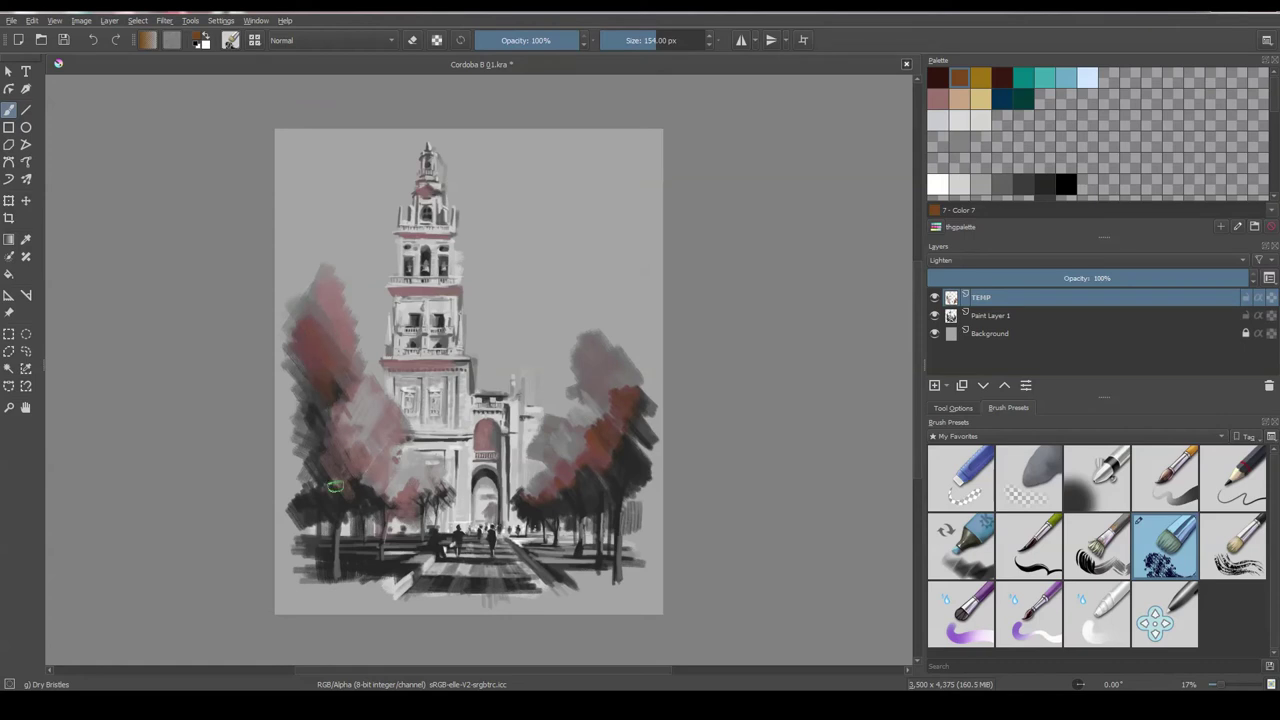
left_click_drag(335, 487, 315, 429)
mouse_move(315, 506)
left_mouse_down()
mouse_move(372, 492)
mouse_move(425, 502)
mouse_move(452, 480)
mouse_move(382, 486)
mouse_move(446, 484)
left_mouse_up()
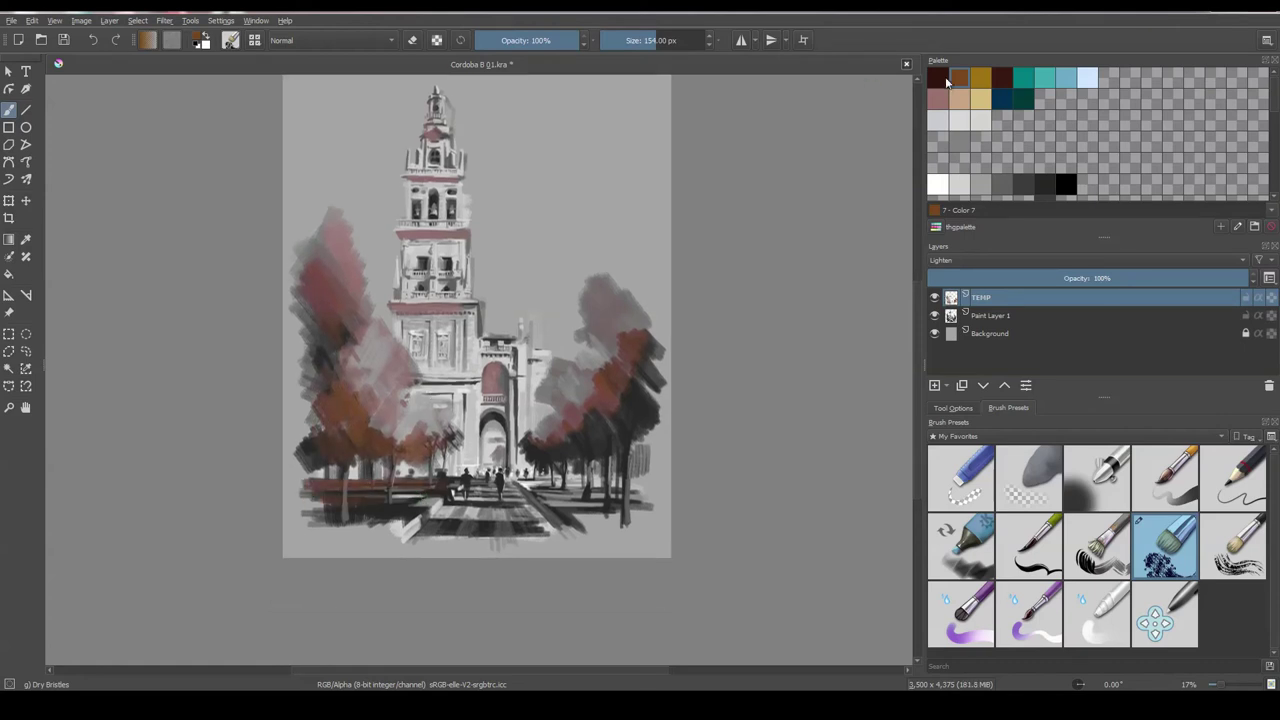
left_click(300, 496, "ctrl")
left_click_drag(348, 486, 416, 490)
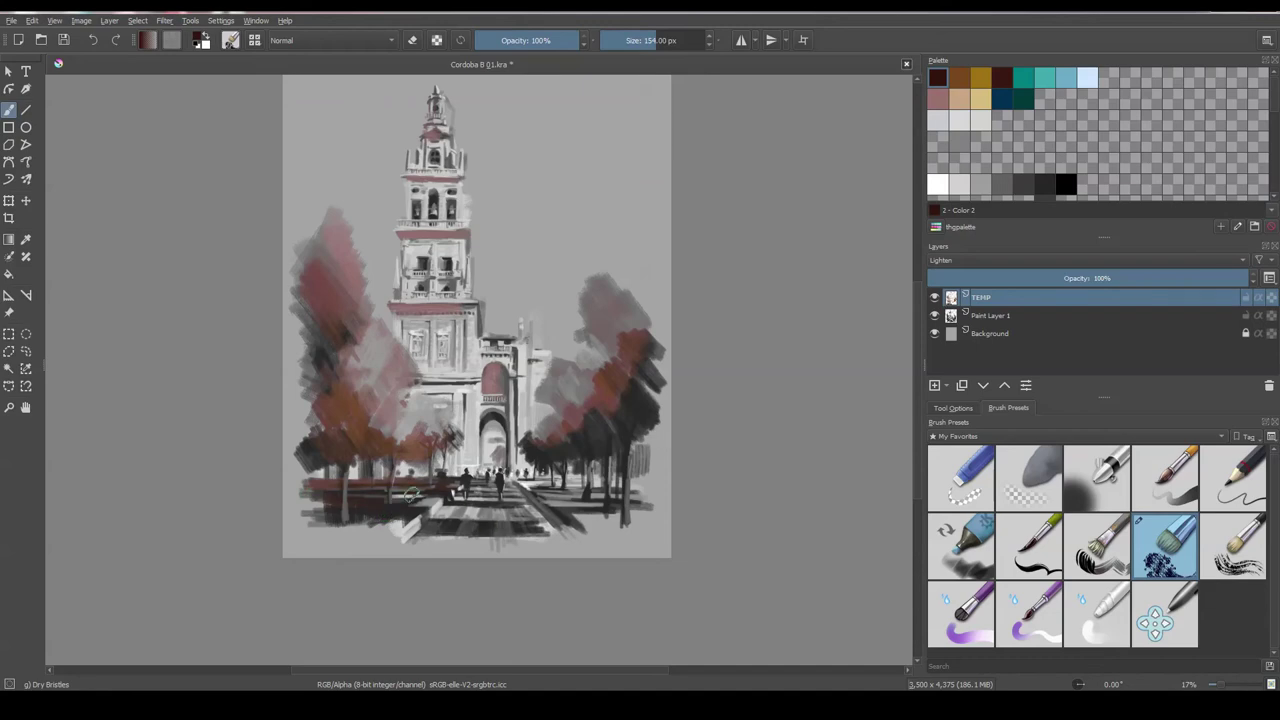
- Trace the arch's inner edge in red-brown and the arch and right pillar in ochre
scroll(485, 428, "up", 3)
left_click(391, 357, "ctrl")
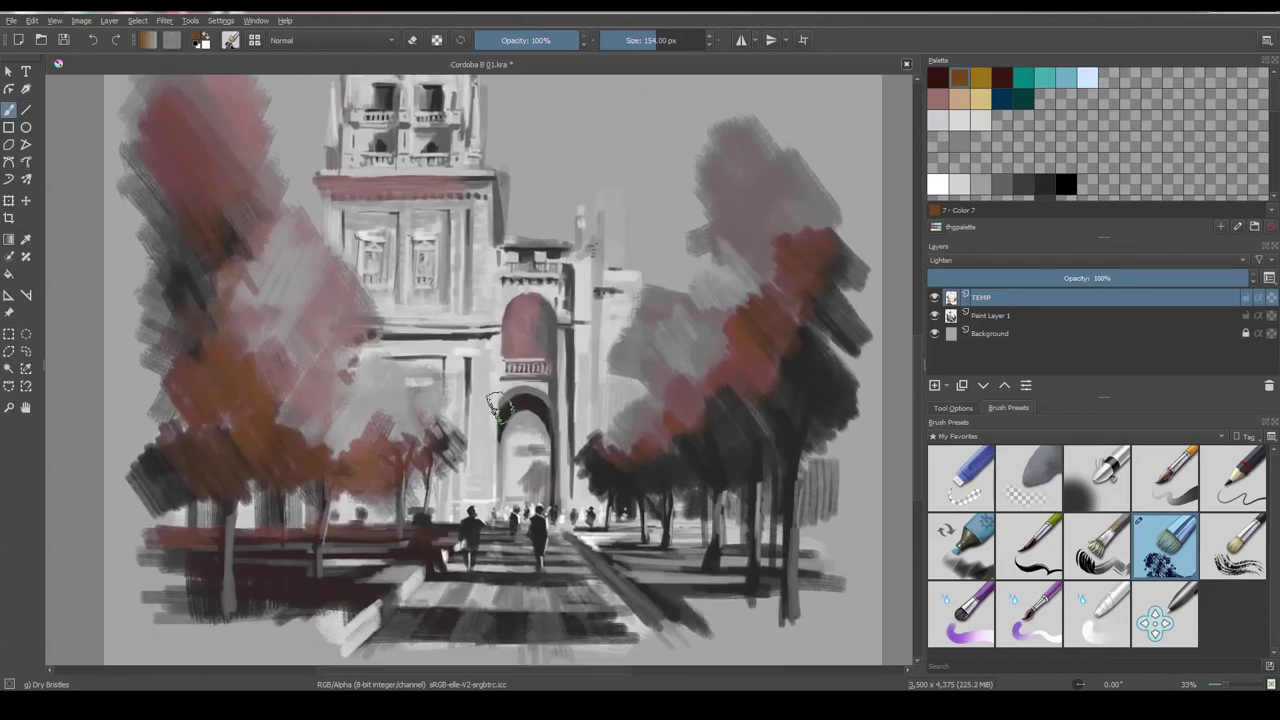
left_click_drag(500, 408, 550, 480)
left_click(563, 398, "ctrl")
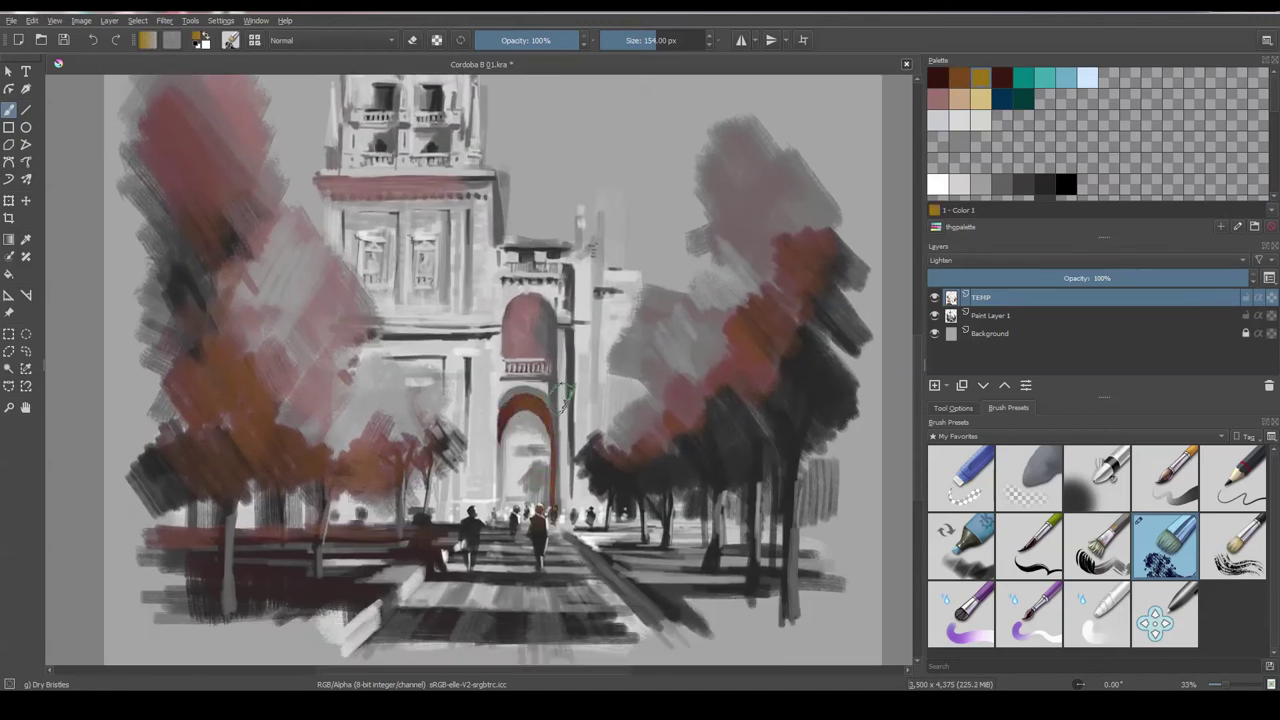
mouse_move(500, 440)
left_mouse_down()
mouse_move(552, 470)
mouse_move(582, 397)
left_mouse_up()
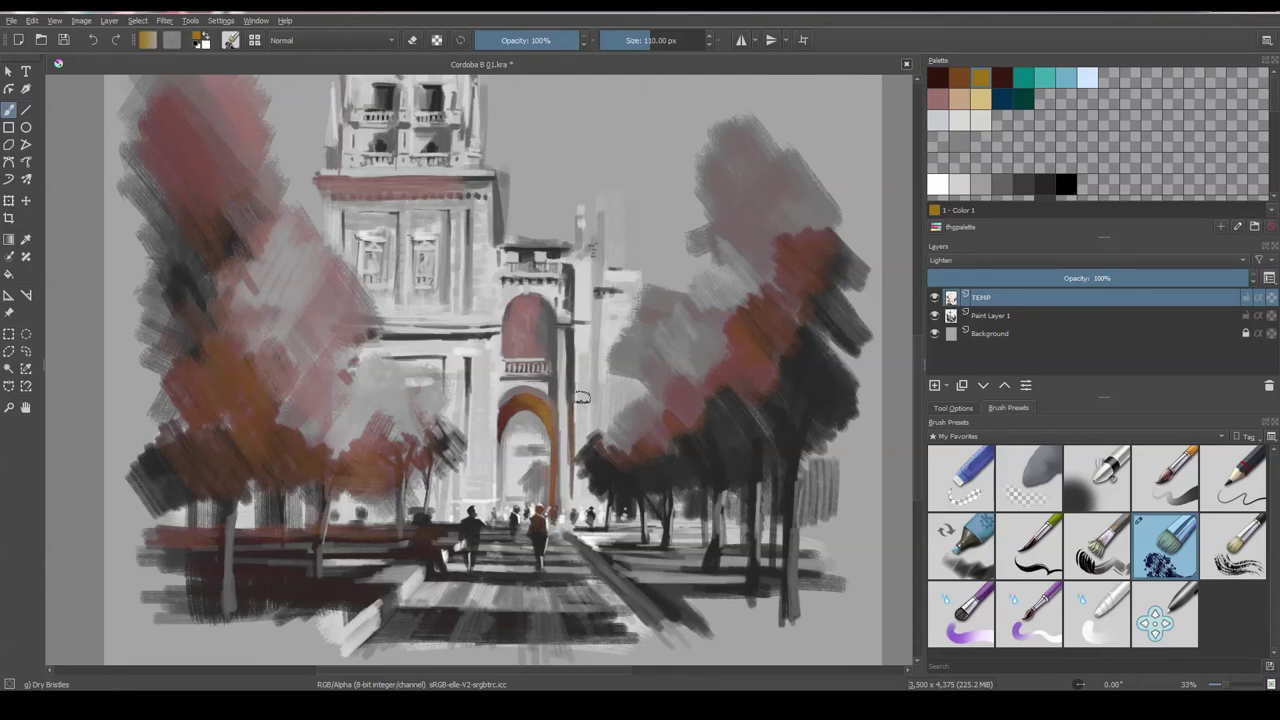
- Darken the arch and pillar edges with dark maroon
left_click(953, 108)
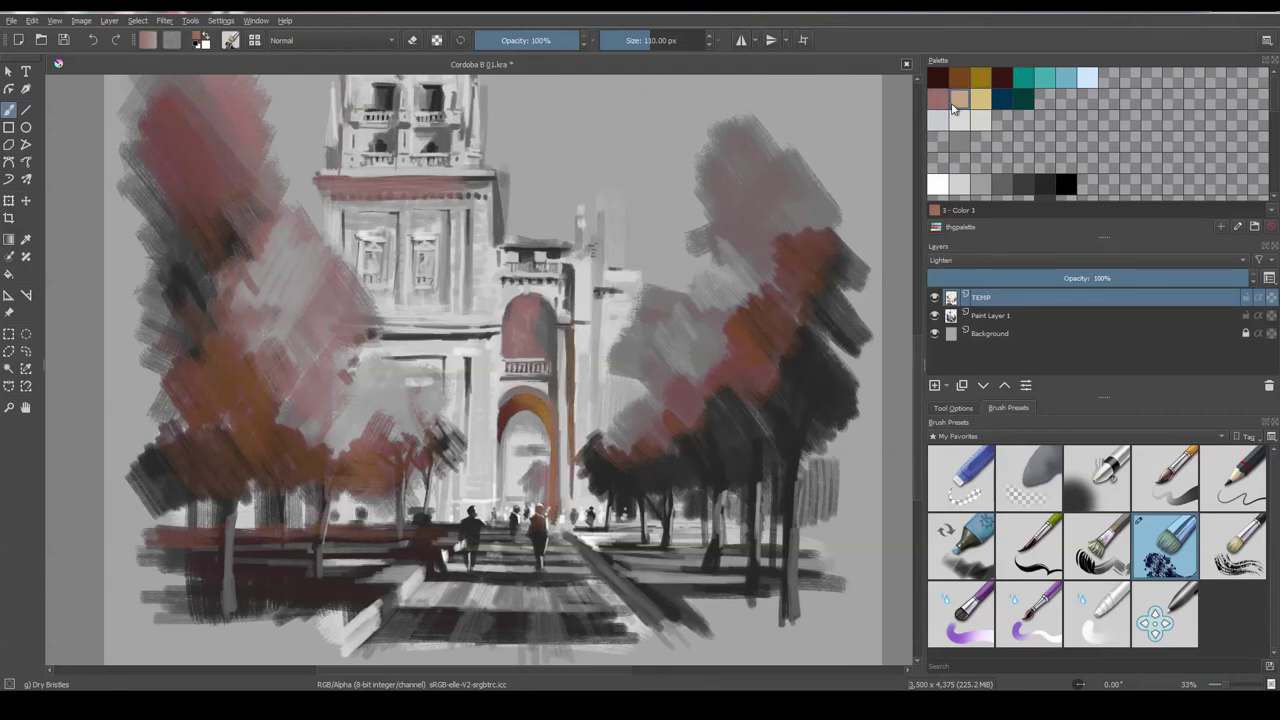
left_click(937, 77)
mouse_move(500, 425)
left_mouse_down()
mouse_move(550, 400)
mouse_move(558, 520)
left_mouse_up()
left_click_drag(578, 465, 575, 325)
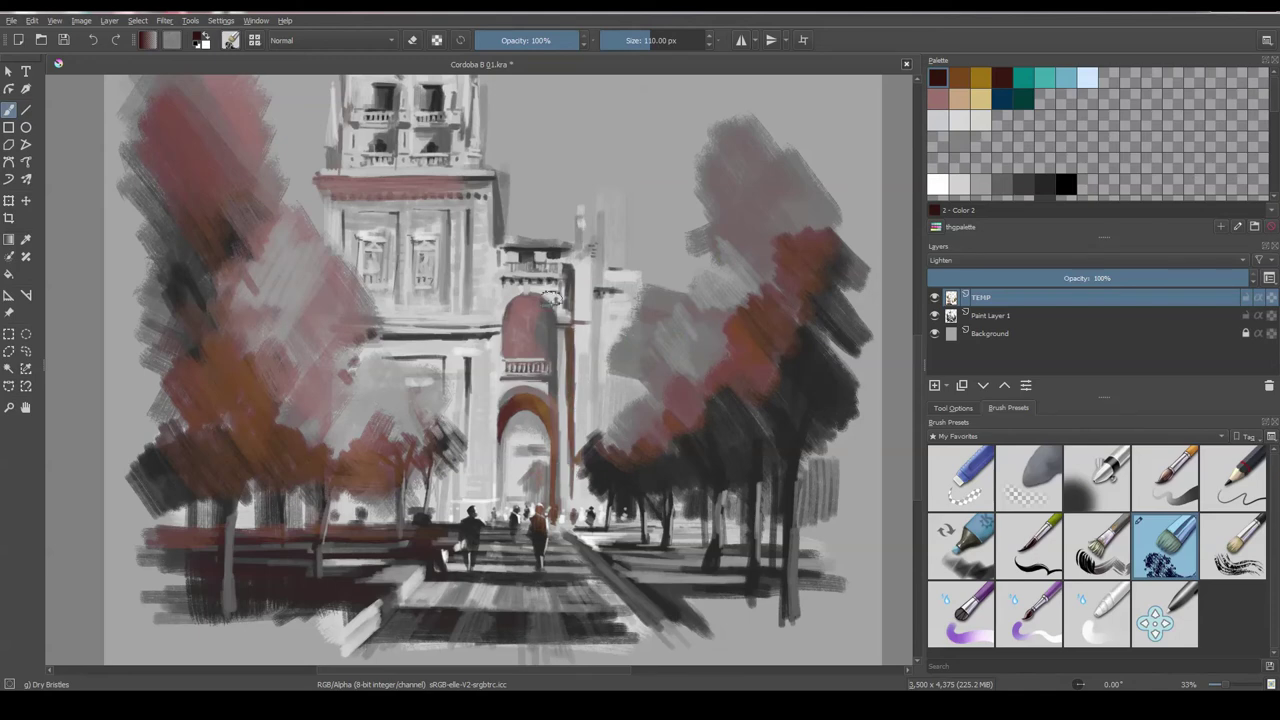
left_click(937, 99)
- Zoom out and paint dark teal over the bottom edge and both groups of trees
left_click_drag(565, 260, 577, 312)
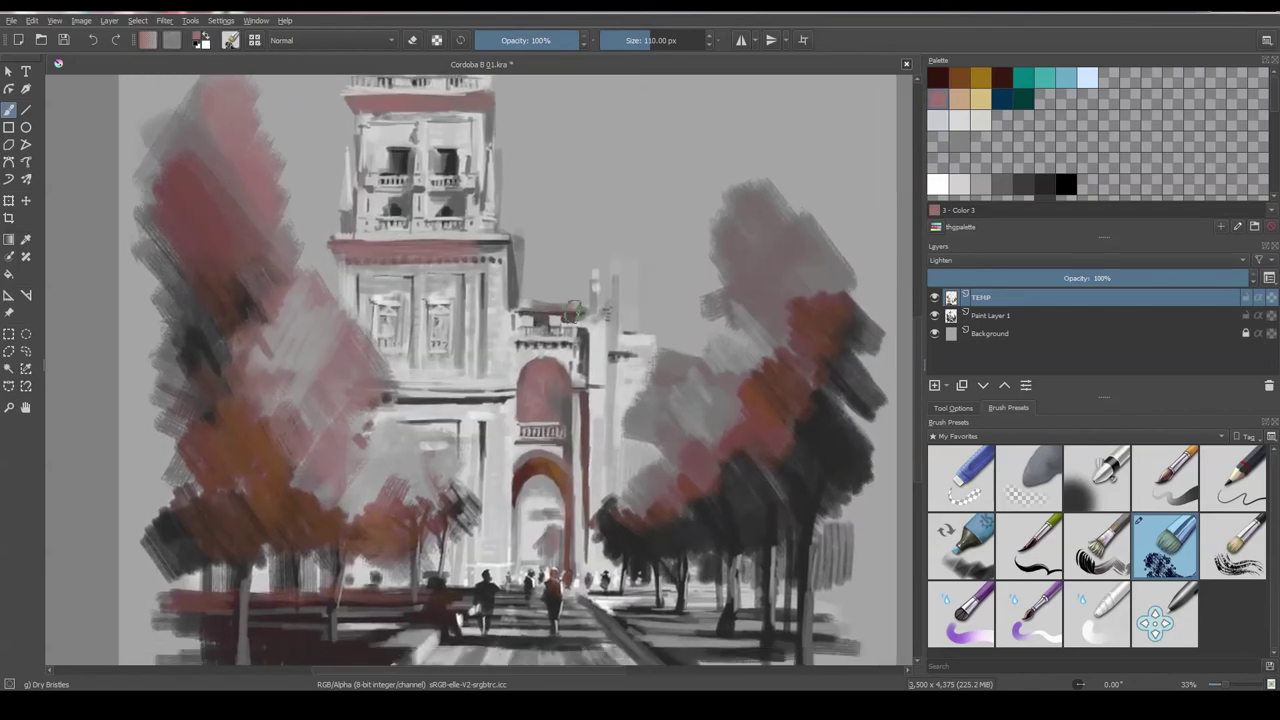
scroll(575, 312, "down", 2)
key("minus")
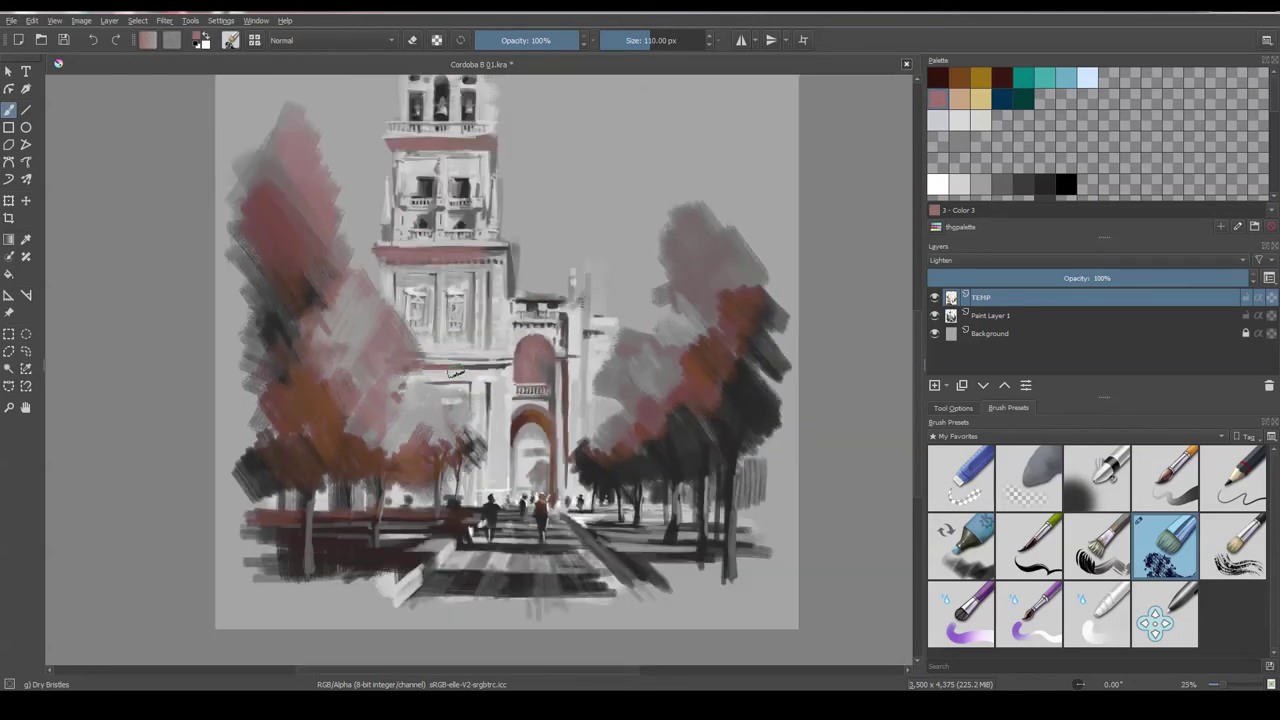
key("minus")
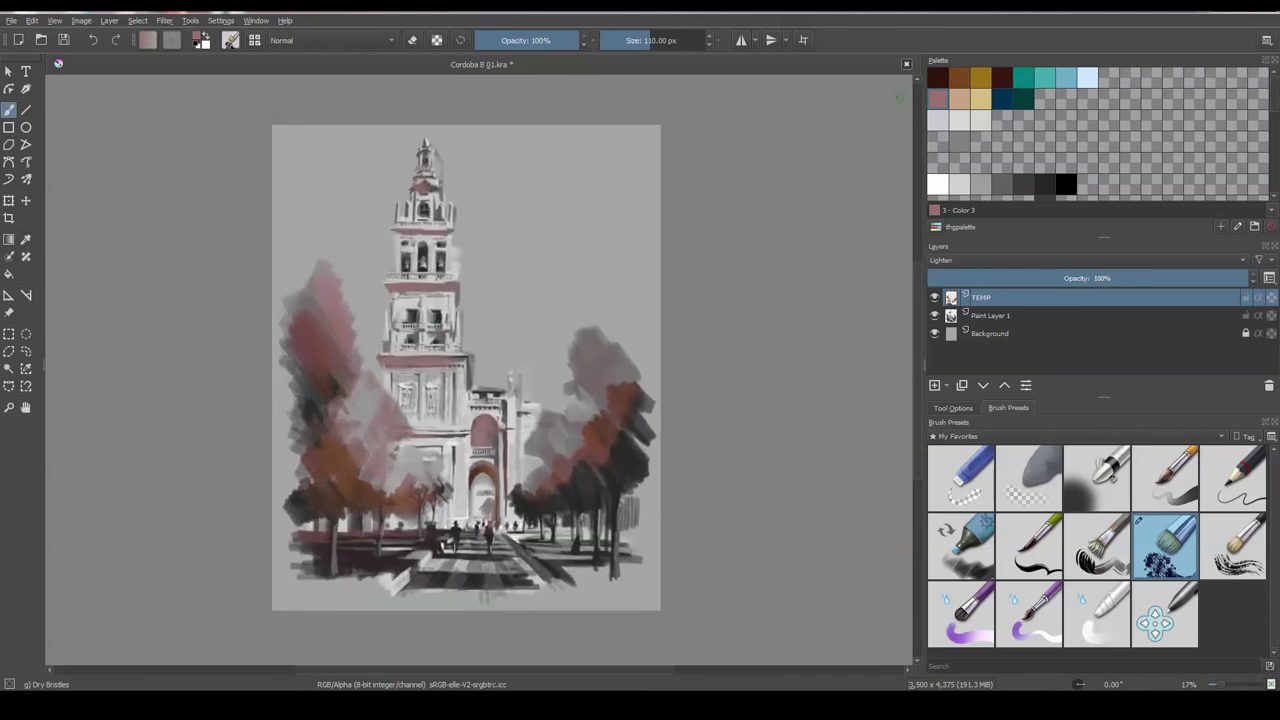
left_click(1023, 98)
left_click_drag(463, 547, 416, 582)
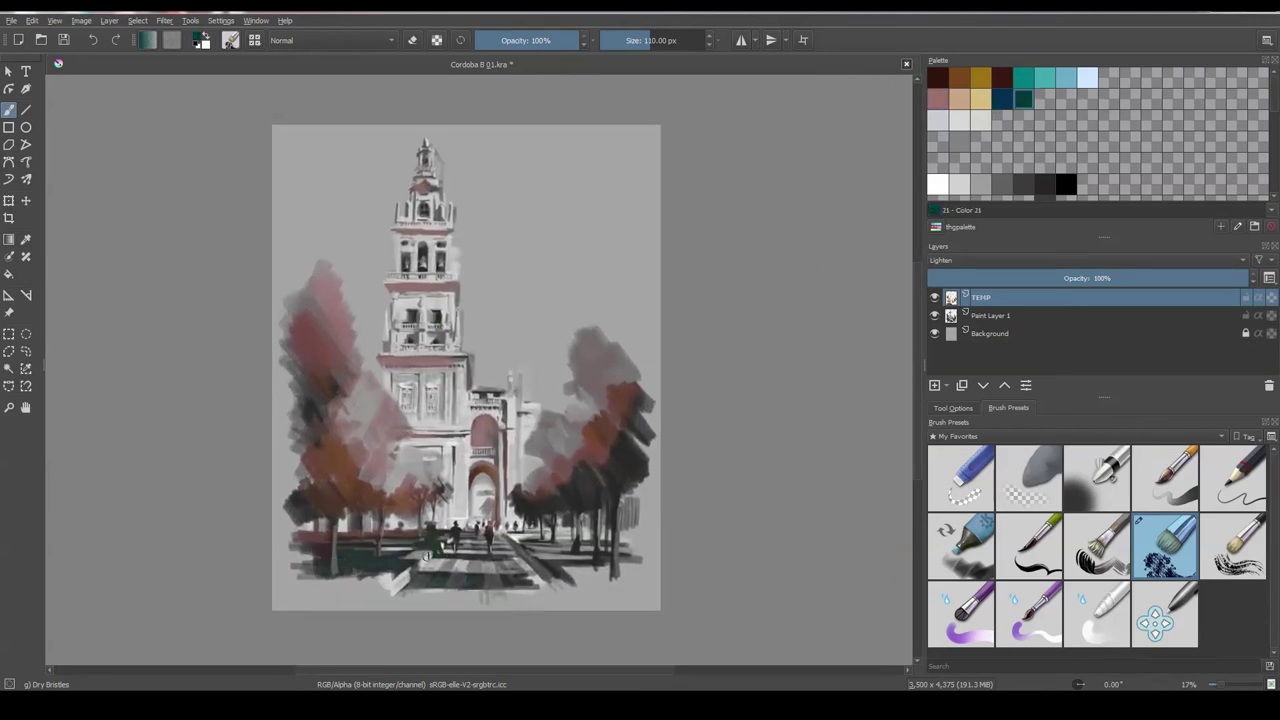
left_click_drag(591, 480, 540, 508)
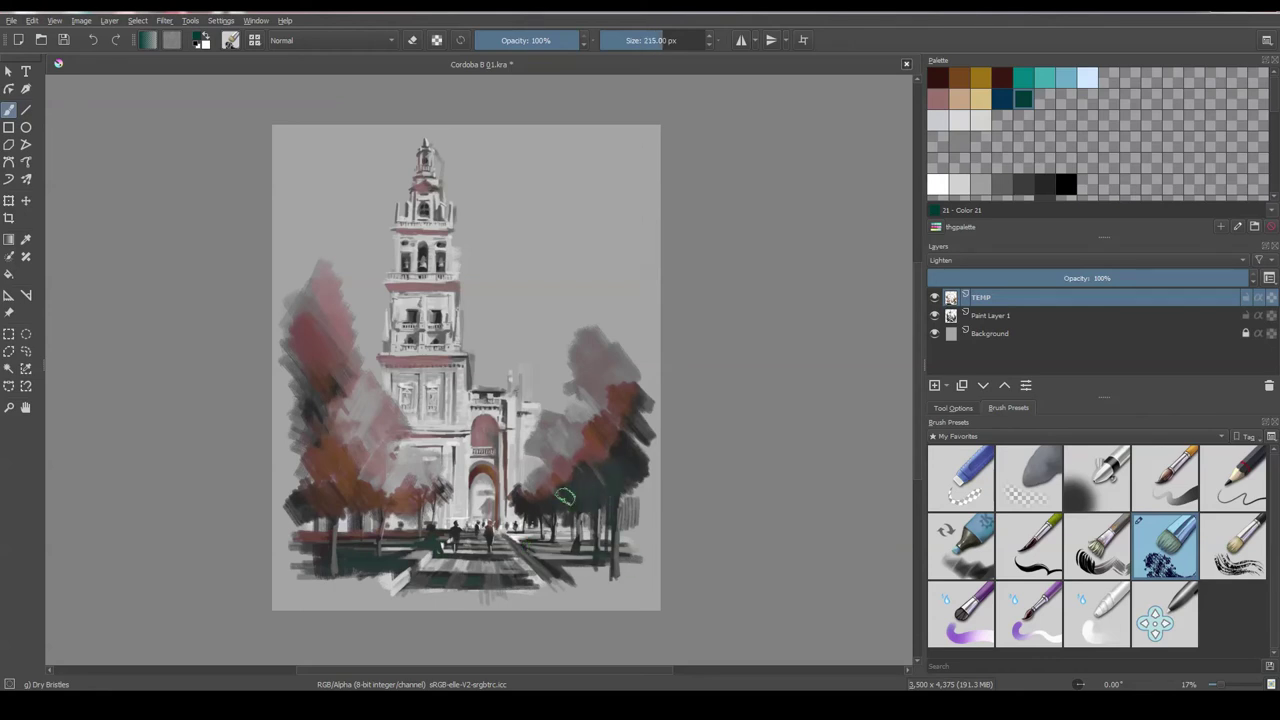
left_click_drag(302, 496, 286, 554)
- Paint semi-transparent orange over the figures with a small brush at 56% opacity
scroll(440, 556, "up", 2)
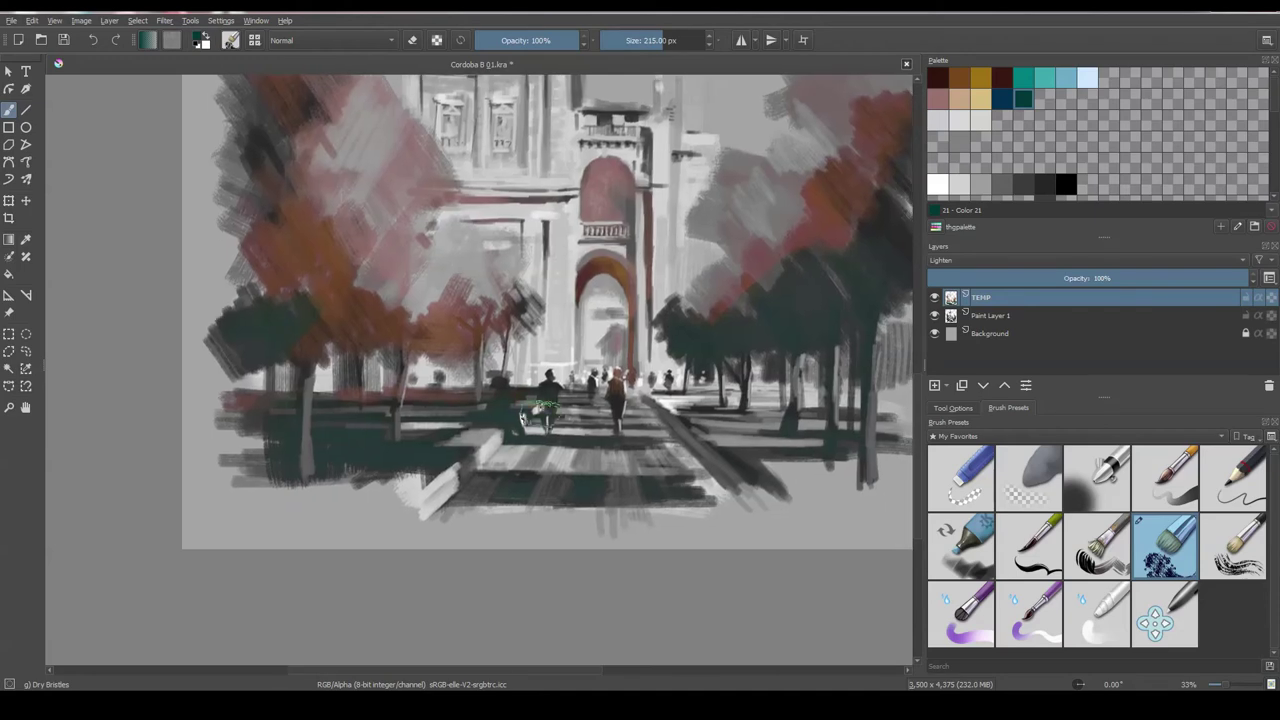
left_click_drag(615, 392, 620, 412)
left_click(697, 331, "ctrl")
left_click_drag(558, 350, 540, 358, "shift")
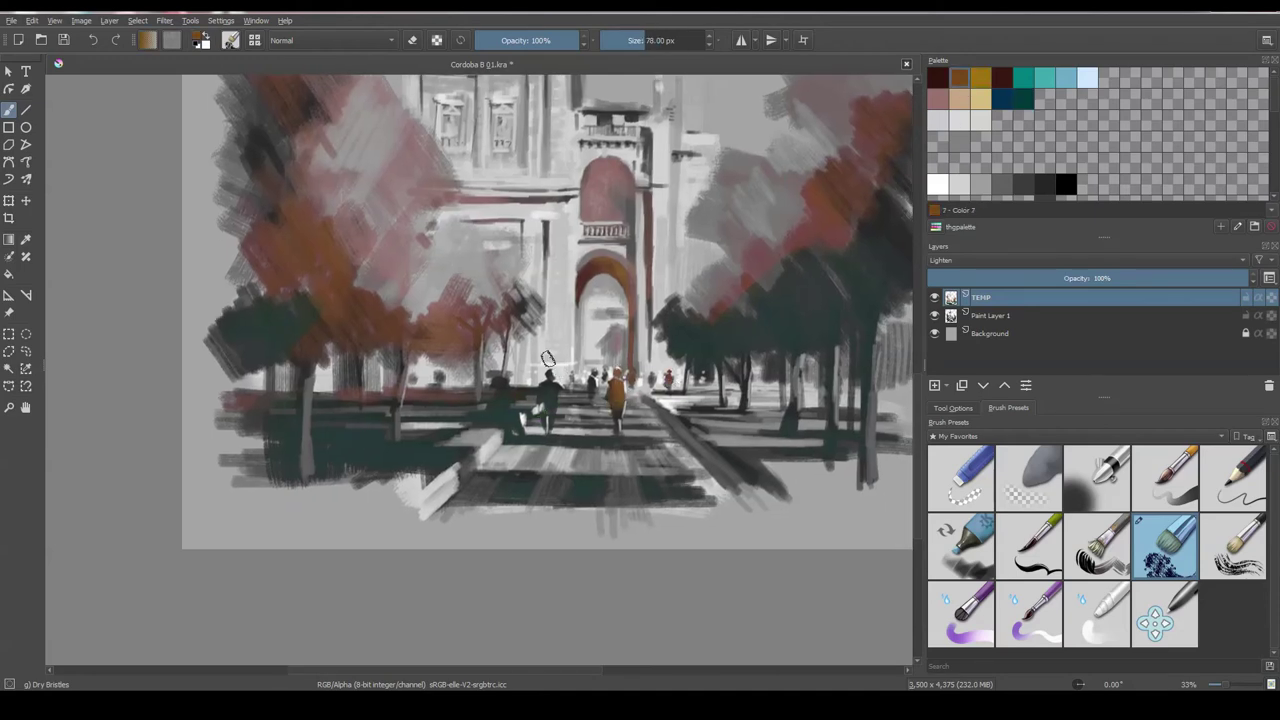
left_click_drag(570, 40, 548, 40)
left_click_drag(553, 378, 553, 408)
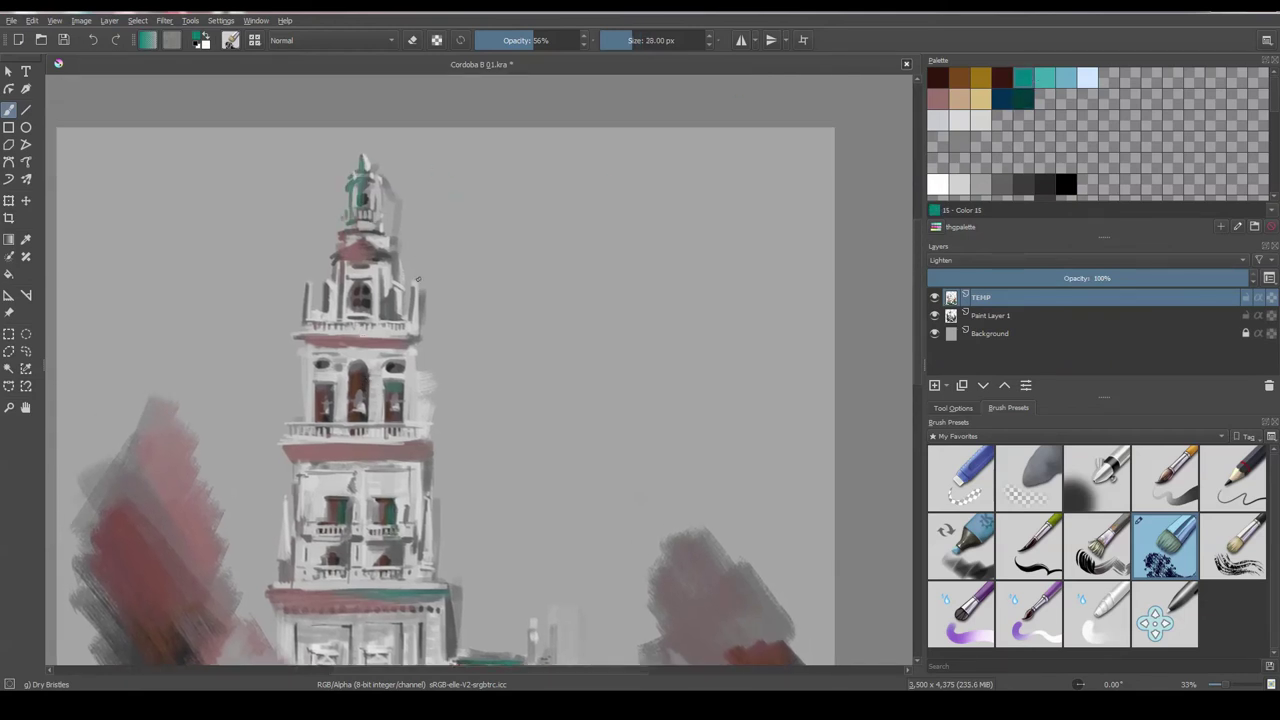
- With a 110 px brush, add light-blue highlights along the tower's spire
left_click_drag(302, 290, 336, 300)
left_click(1066, 77)
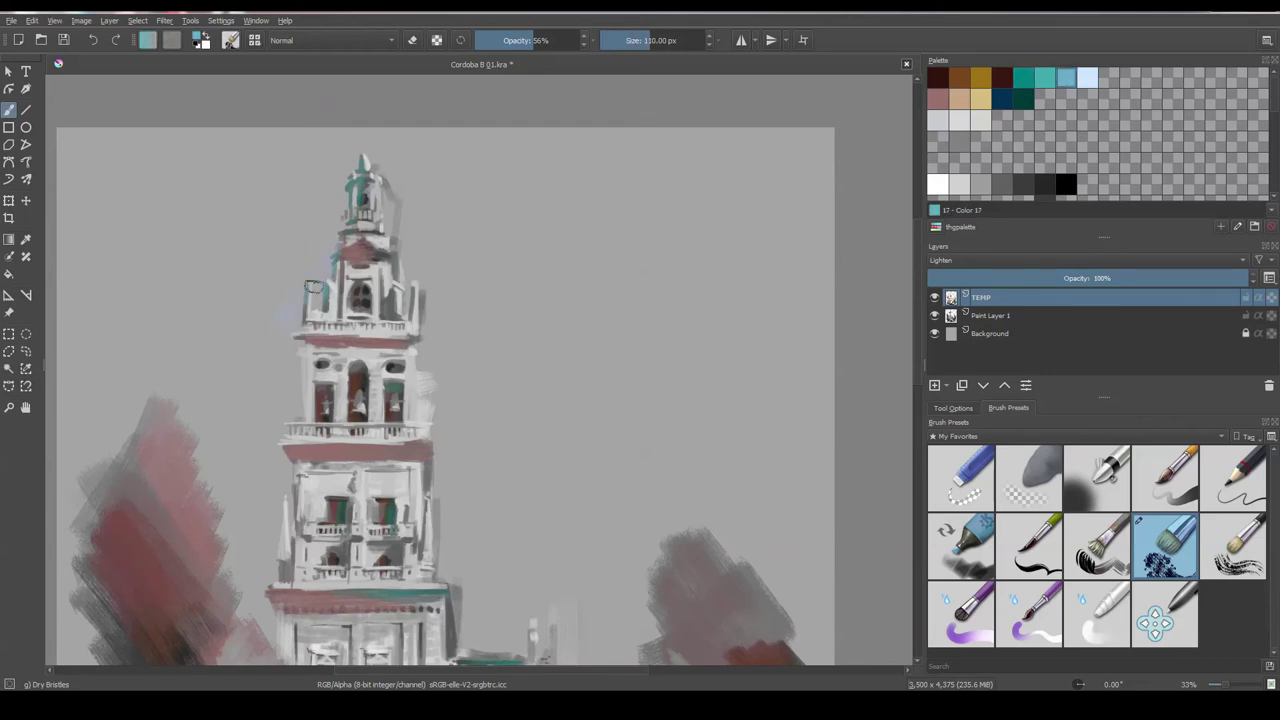
scroll(314, 290, "down", 3)
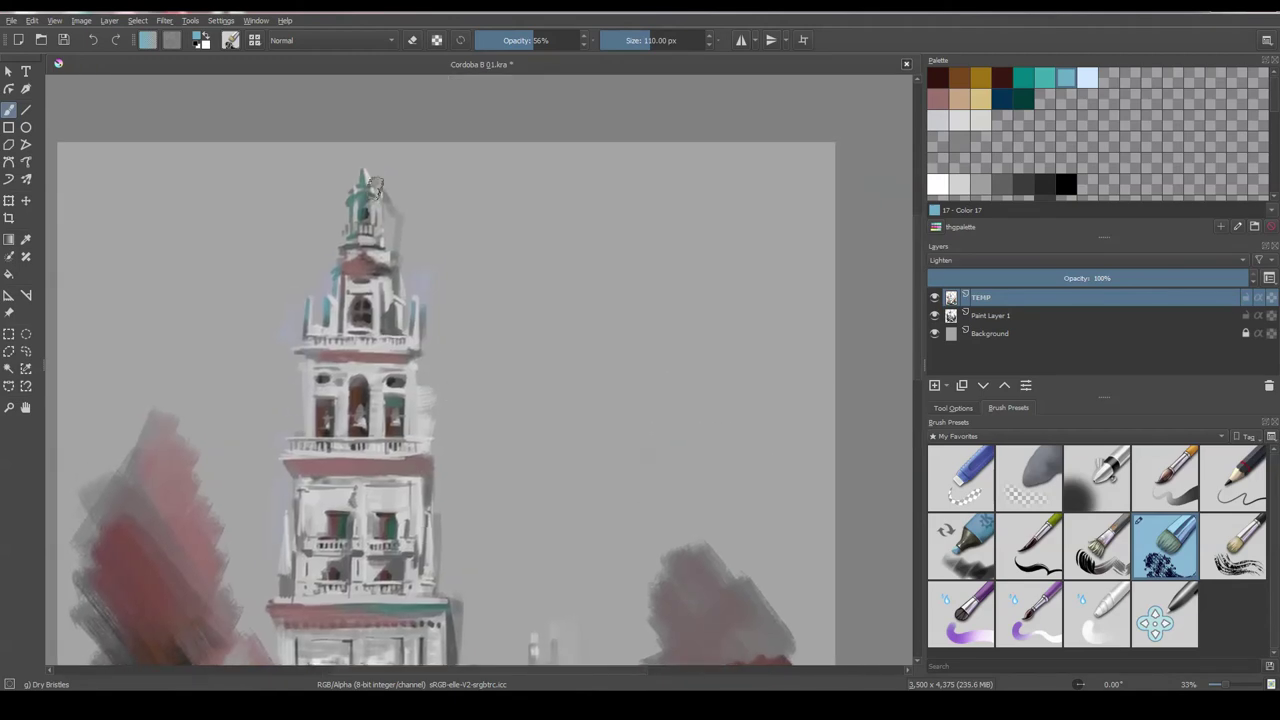
left_click_drag(373, 186, 345, 250)
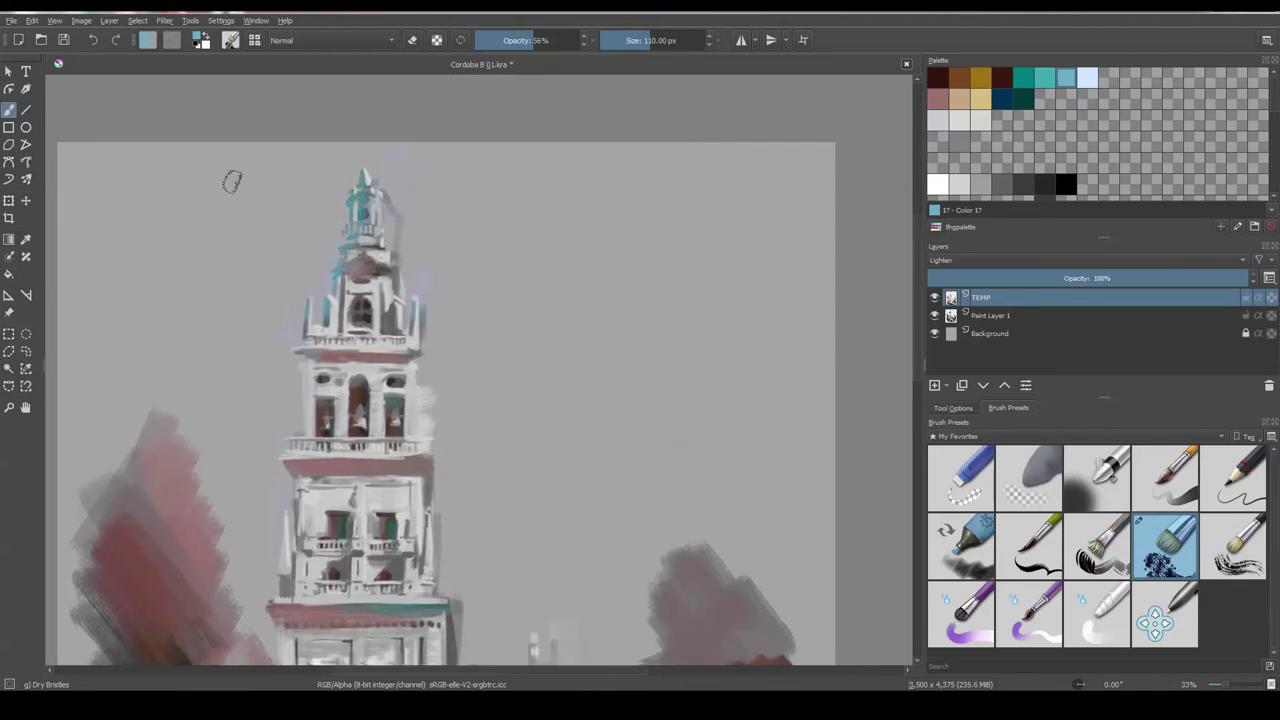
- Toggle eraser mode off, make Paint Layer 1 active, and save as Cordoba 8 01.kra
left_click(414, 42)
key("e")
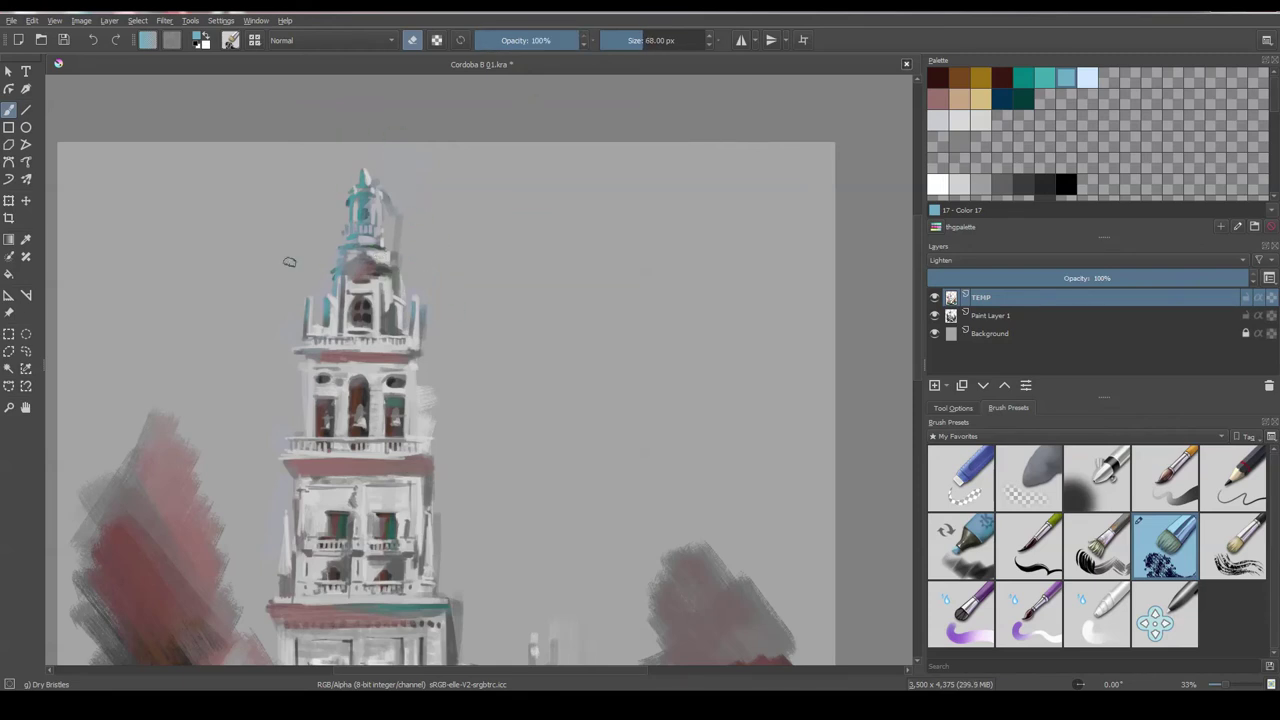
left_click(990, 315)
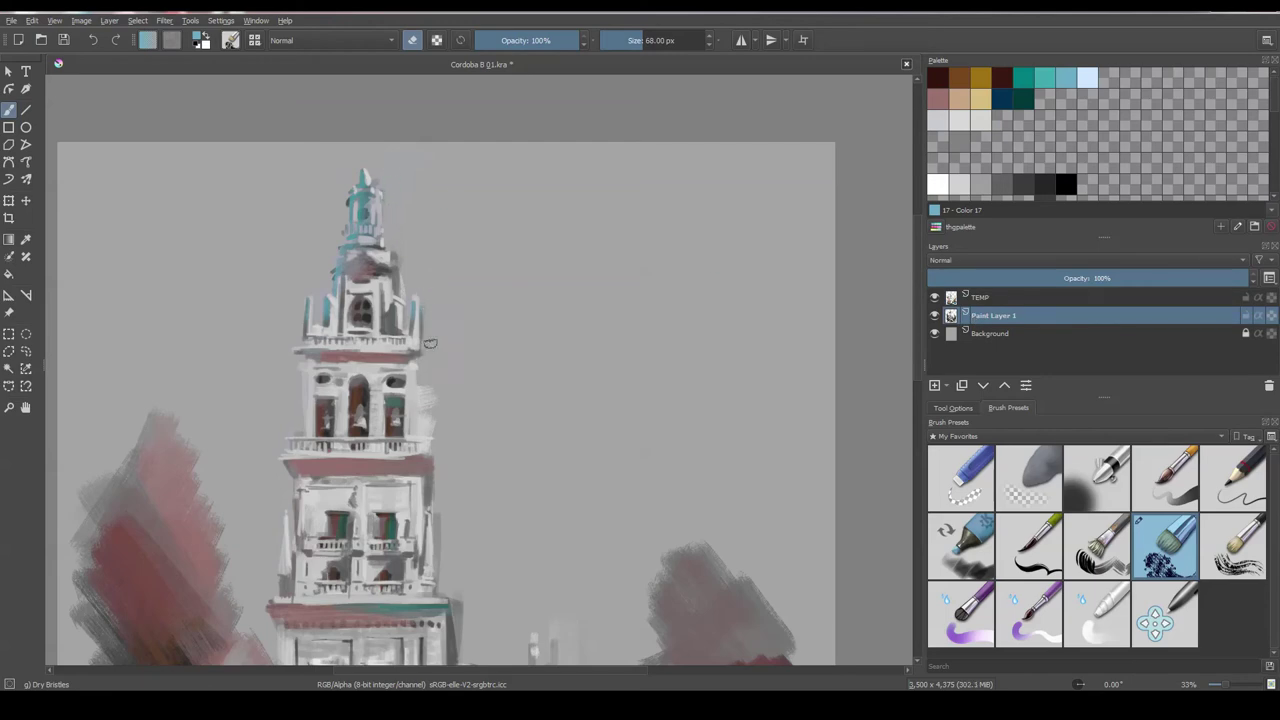
left_click_drag(558, 527, 550, 272)
scroll(550, 272, "down", 3)
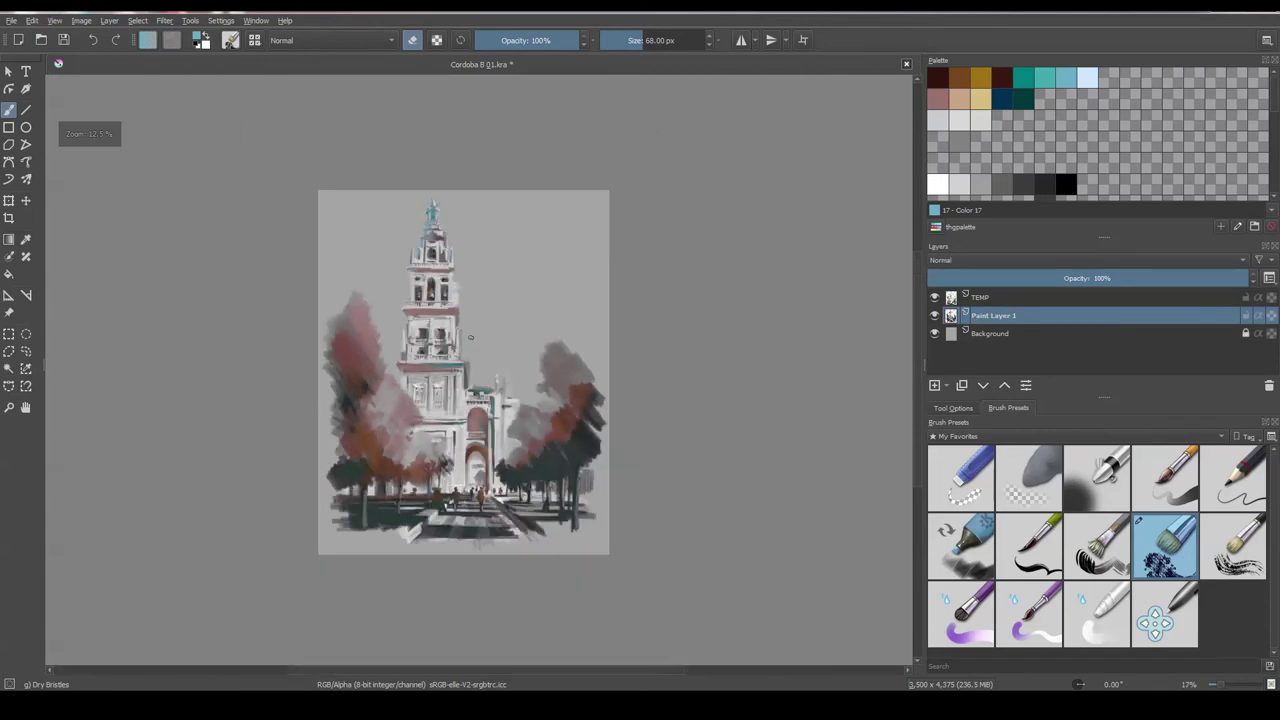
scroll(483, 380, "up", 2)
key("ctrl+s")
- Brush light tan over the trees right of the arch, then shrink the brush to 59 px
left_click(975, 100)
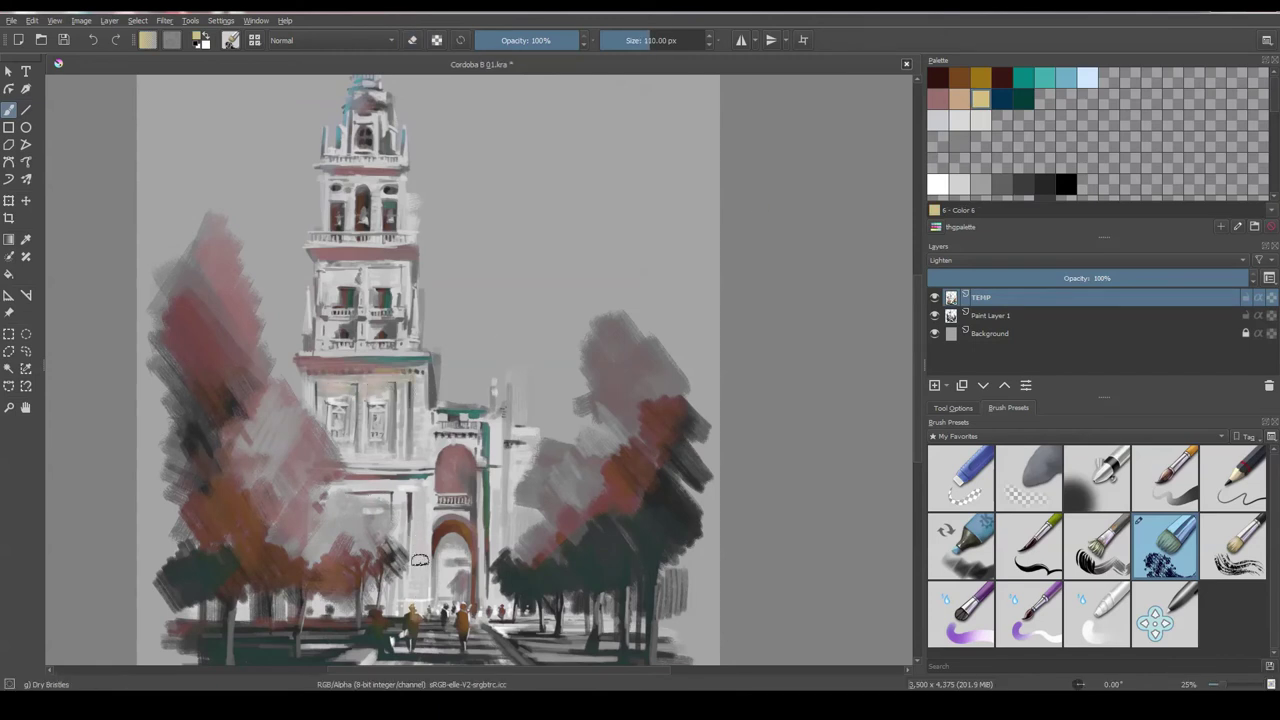
left_click_drag(482, 540, 533, 518)
scroll(533, 518, "down", 1)
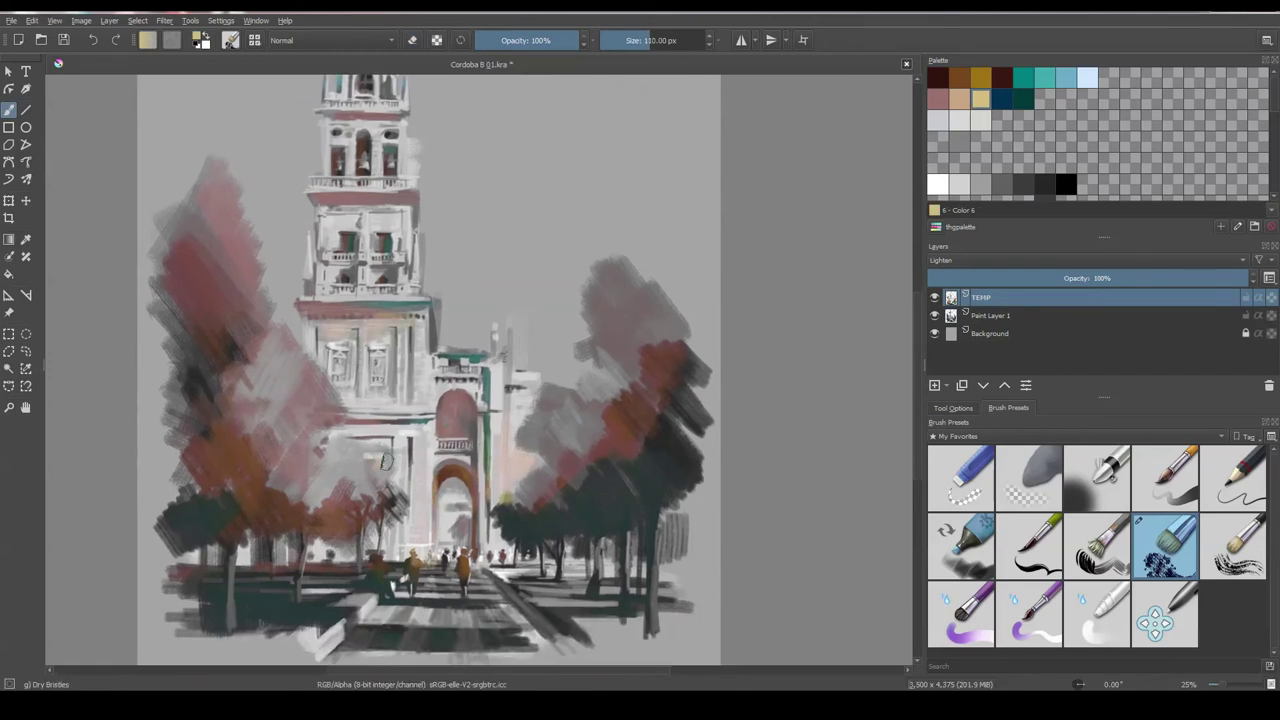
key("bracketleft")
key("bracketleft")
key("bracketleft")
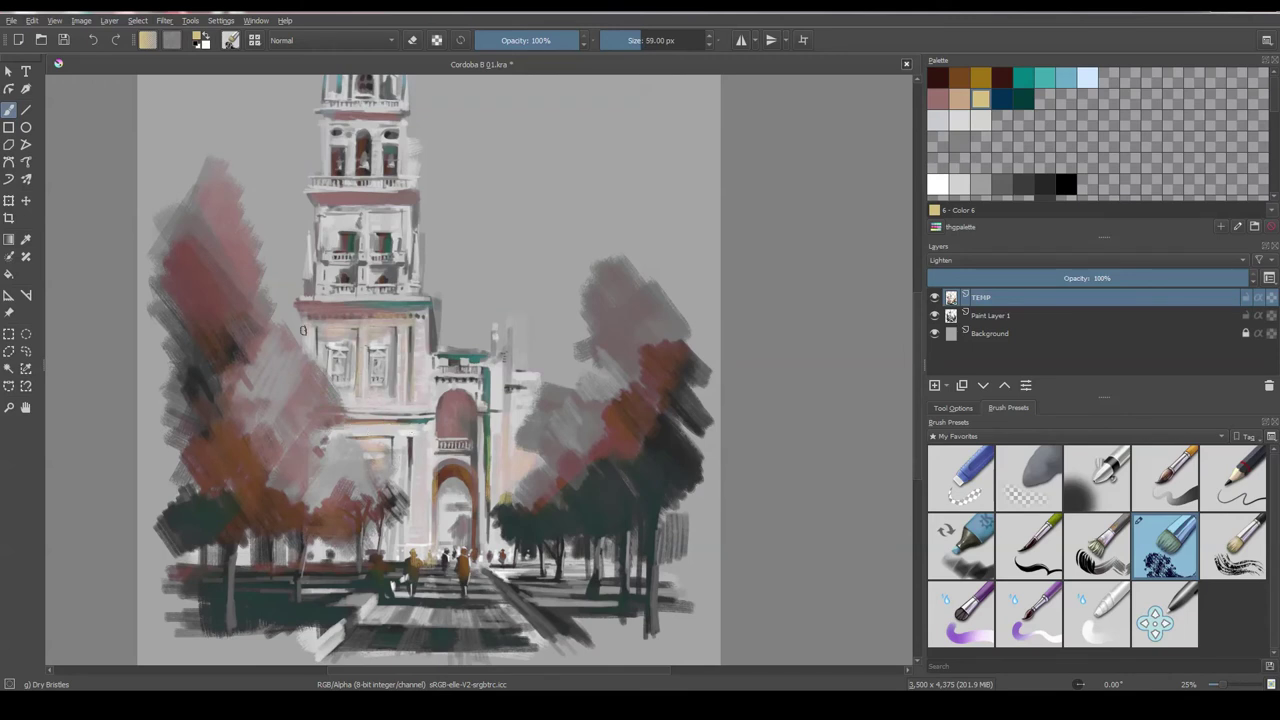
scroll(315, 309, "up", 2)
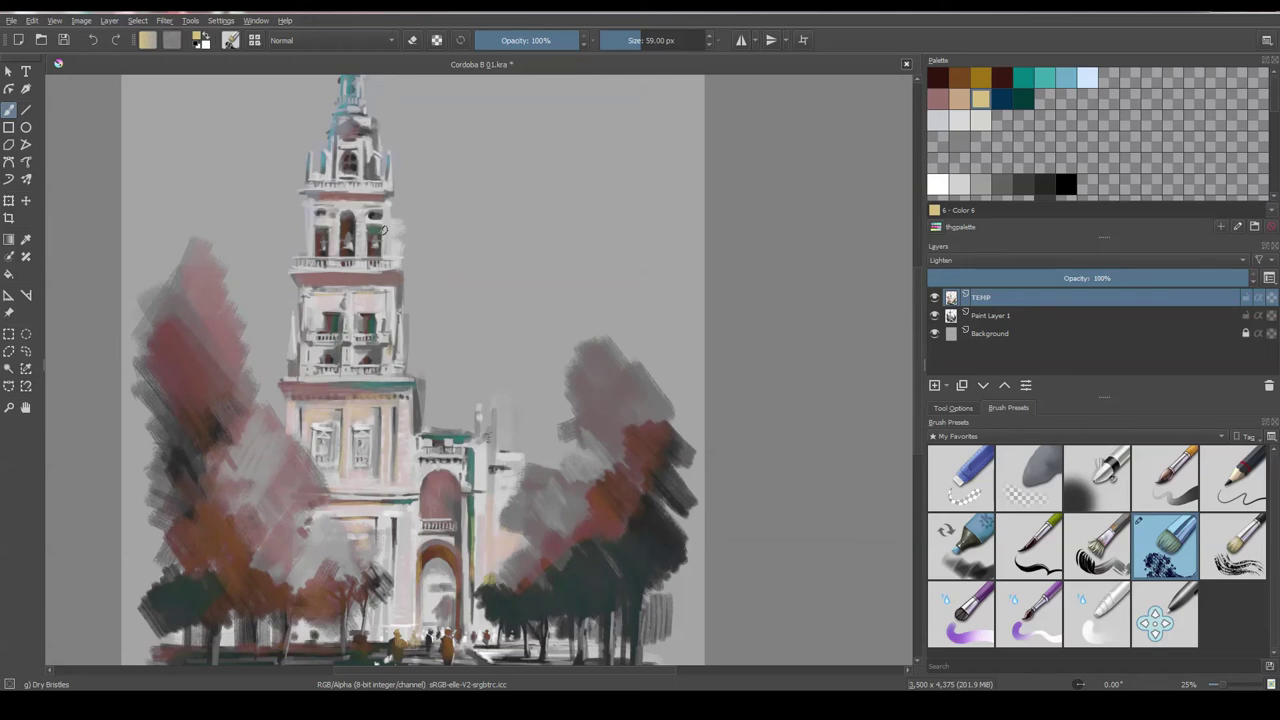
scroll(406, 352, "down", 1)
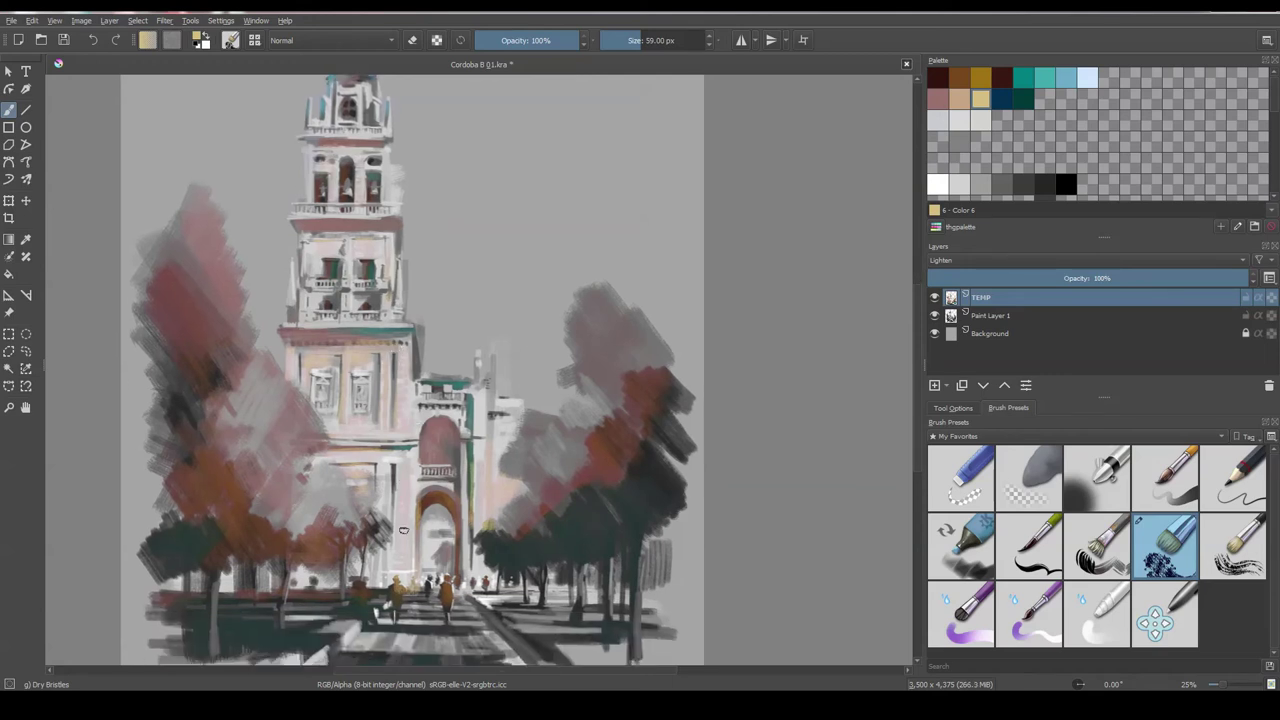
scroll(435, 490, "down", 1)
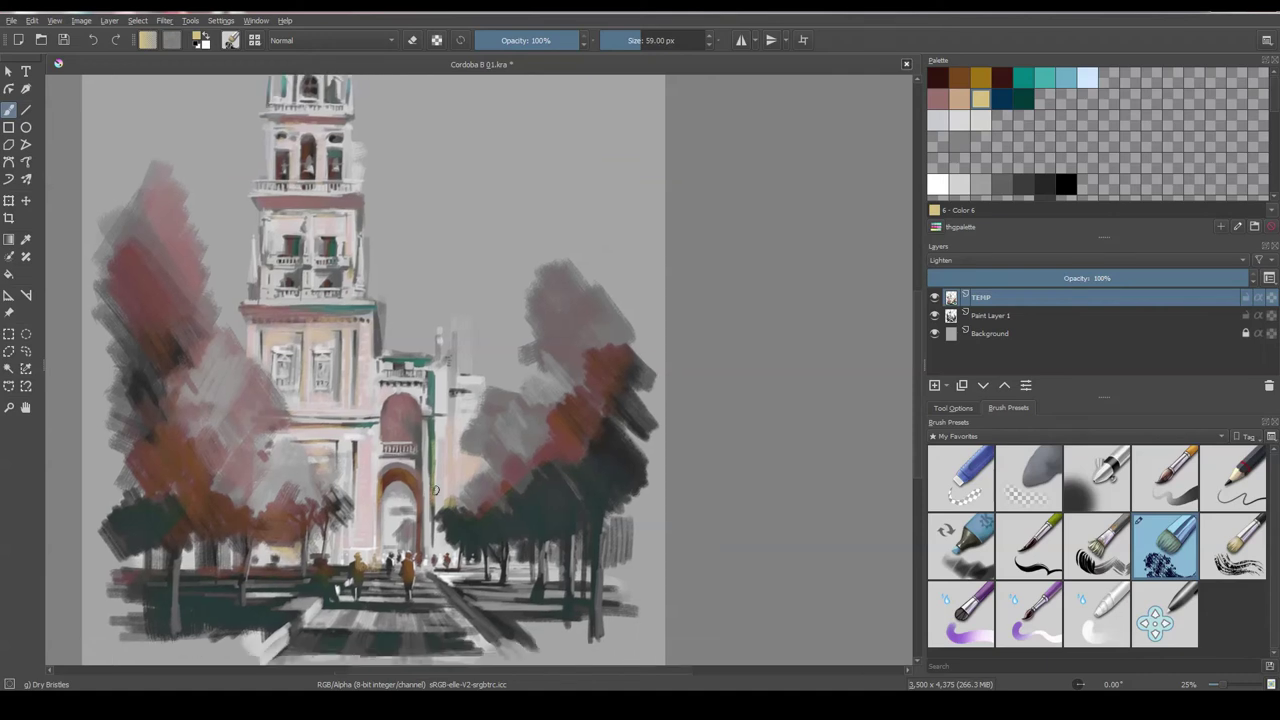
scroll(460, 375, "up", 3)
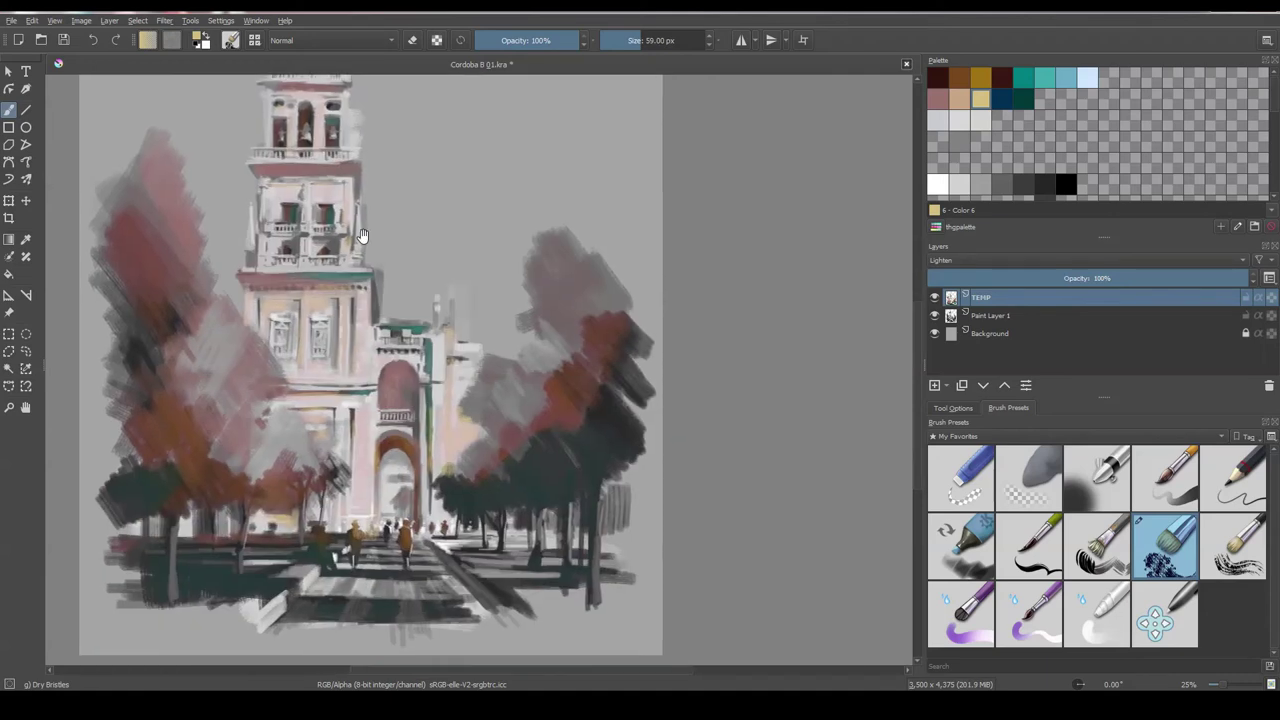
scroll(307, 212, "down", 3)
scroll(307, 212, "up", 2)
scroll(307, 212, "up", 2)
- With a larger brush, add peach and light pink highlights over the left and right tree masses
left_click_drag(307, 212, 453, 157)
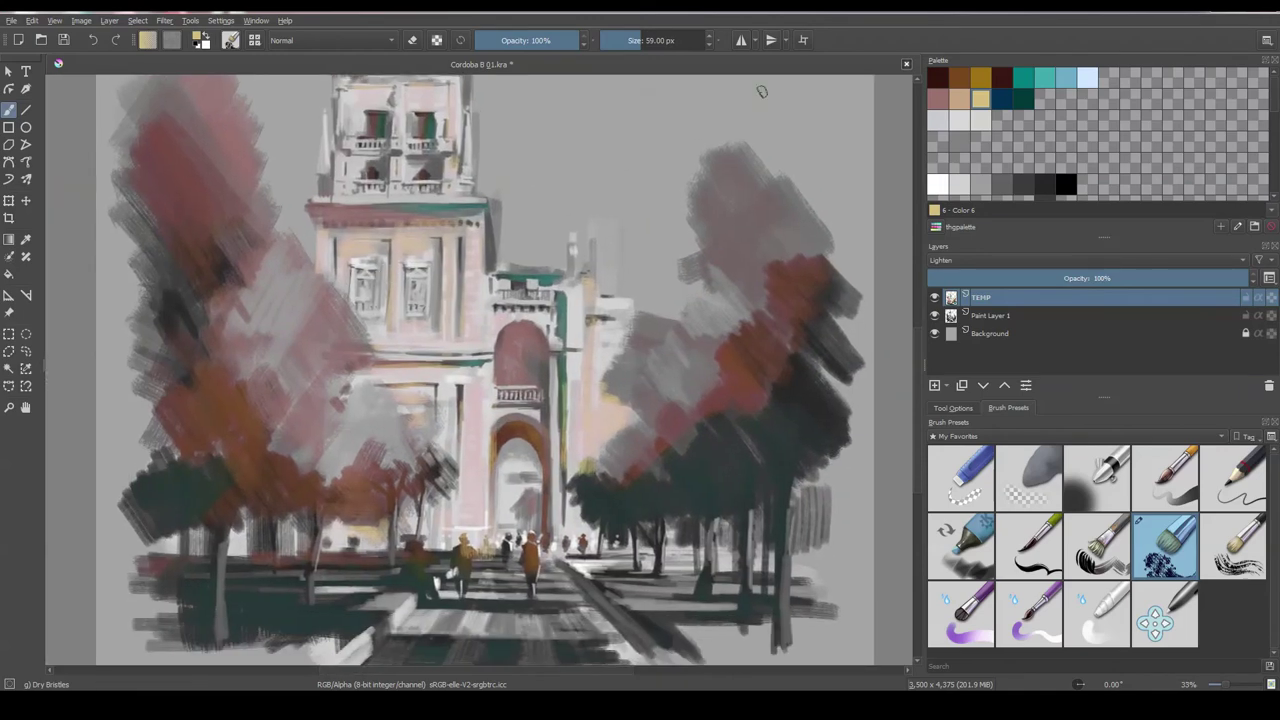
key("bracketright")
key("bracketright")
mouse_move(390, 428)
left_mouse_down()
mouse_move(415, 470)
mouse_move(445, 462)
left_mouse_up()
mouse_move(590, 470)
left_mouse_down()
mouse_move(665, 440)
mouse_move(660, 408)
left_mouse_up()
mouse_move(645, 345)
left_mouse_down()
mouse_move(670, 322)
mouse_move(728, 325)
mouse_move(680, 420)
mouse_move(720, 340)
left_mouse_up()
left_click_drag(290, 340, 365, 305)
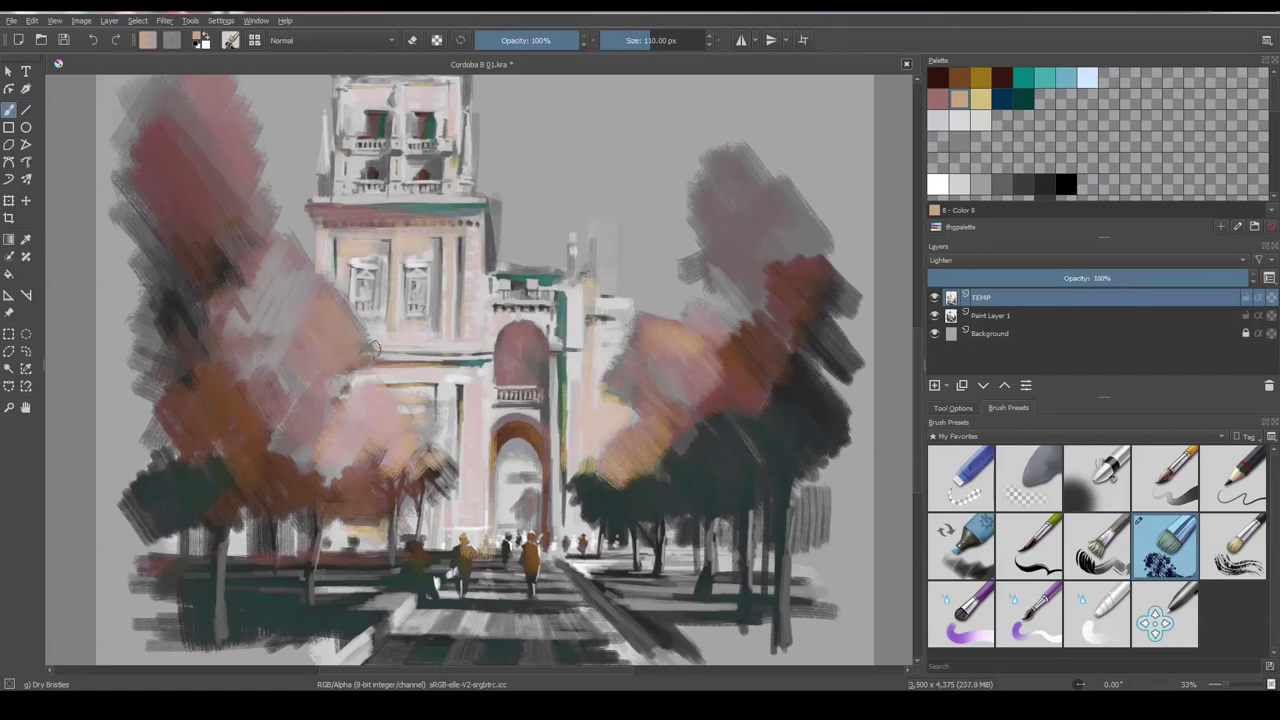
left_click_drag(340, 350, 378, 300)
left_click_drag(205, 350, 230, 288)
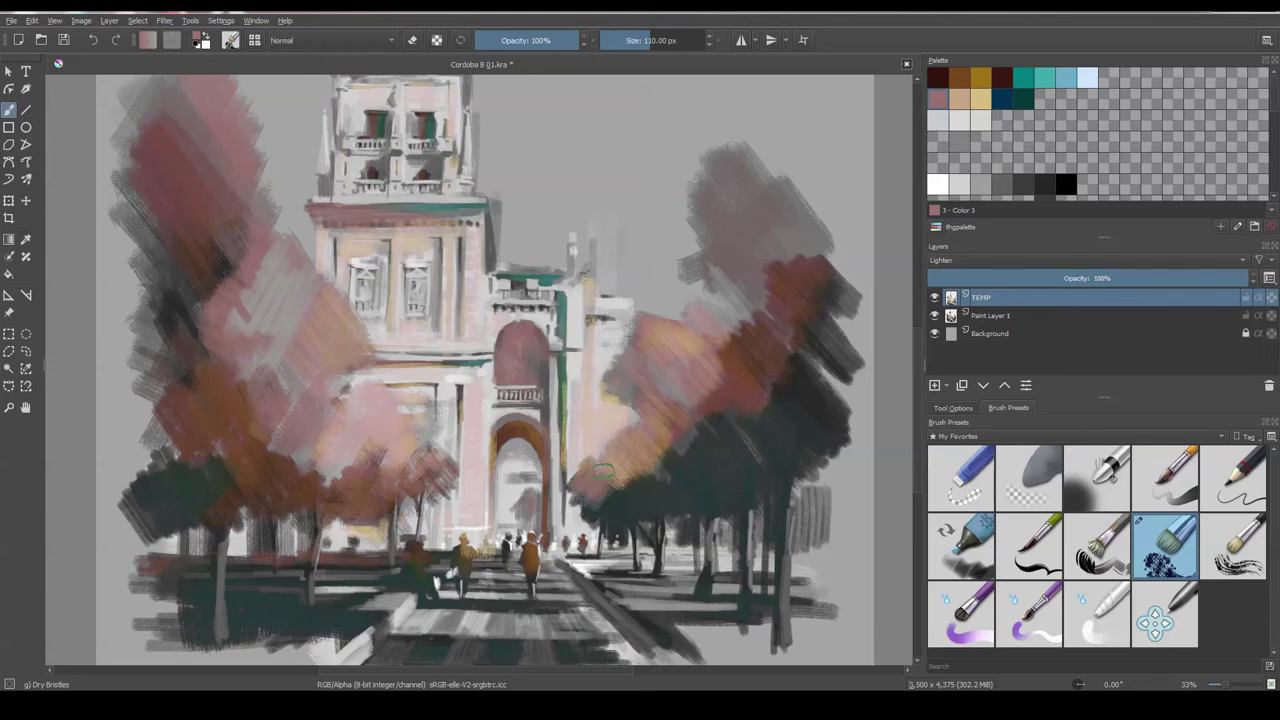
- Bring the lower street into view and pick maroon, brown, golden, then teal palette swatches
scroll(340, 350, "down", 1)
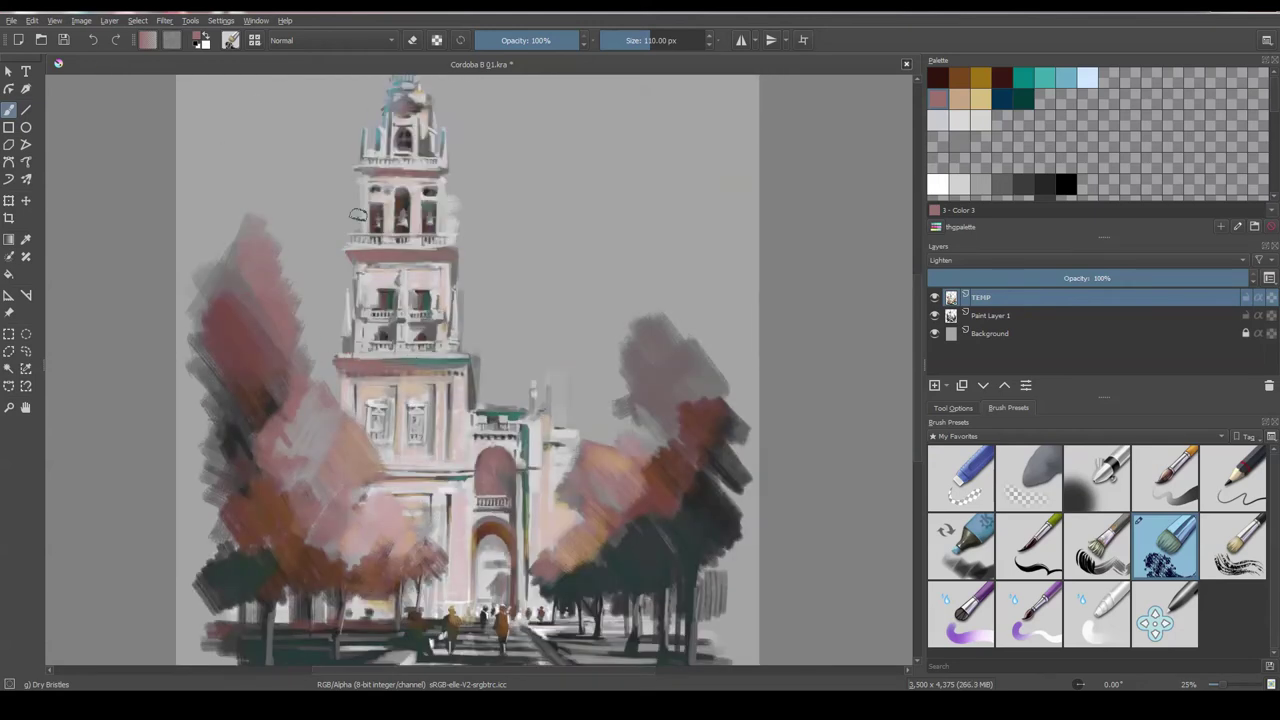
left_click_drag(414, 537, 388, 427)
left_click(937, 77)
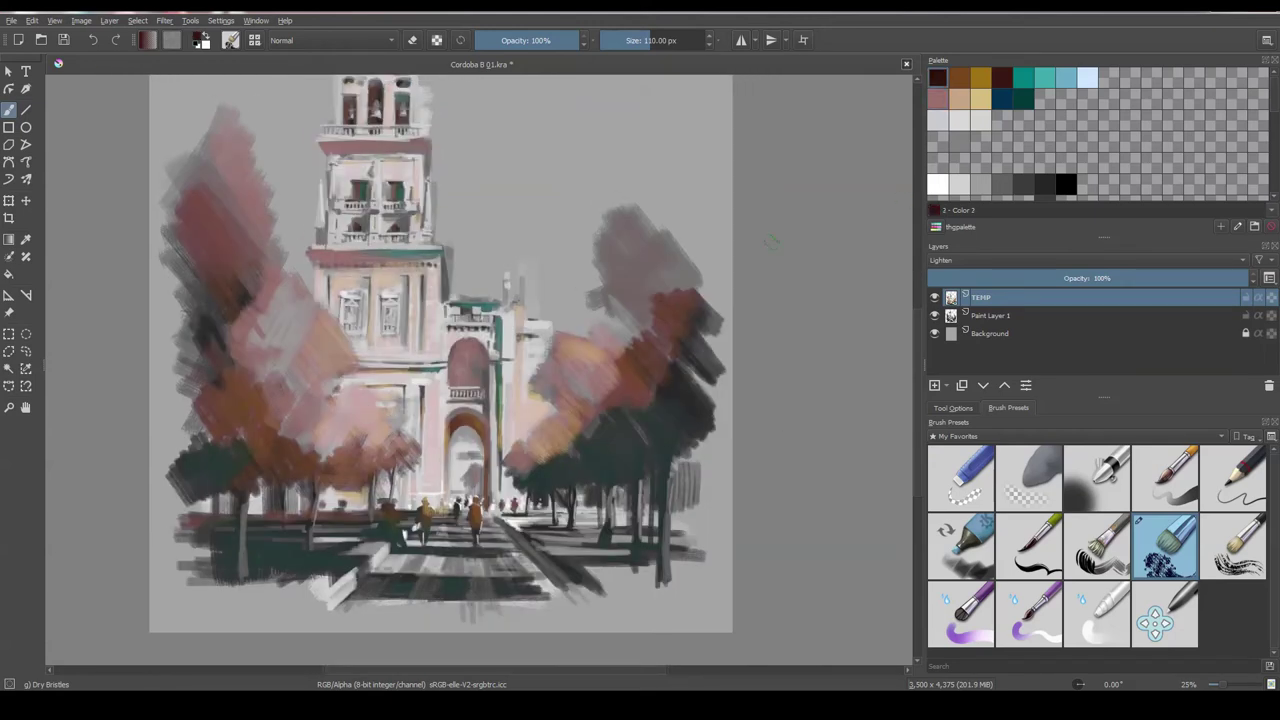
left_click(960, 77)
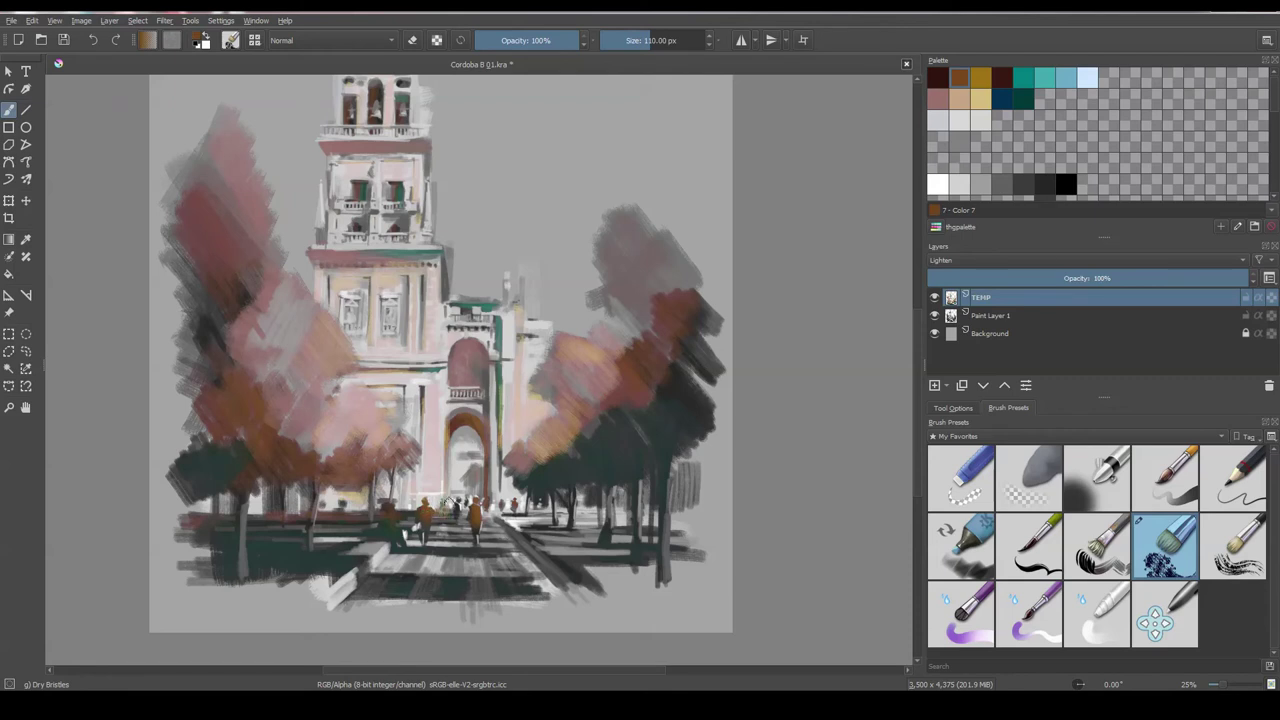
left_click(981, 77)
left_click(1023, 82)
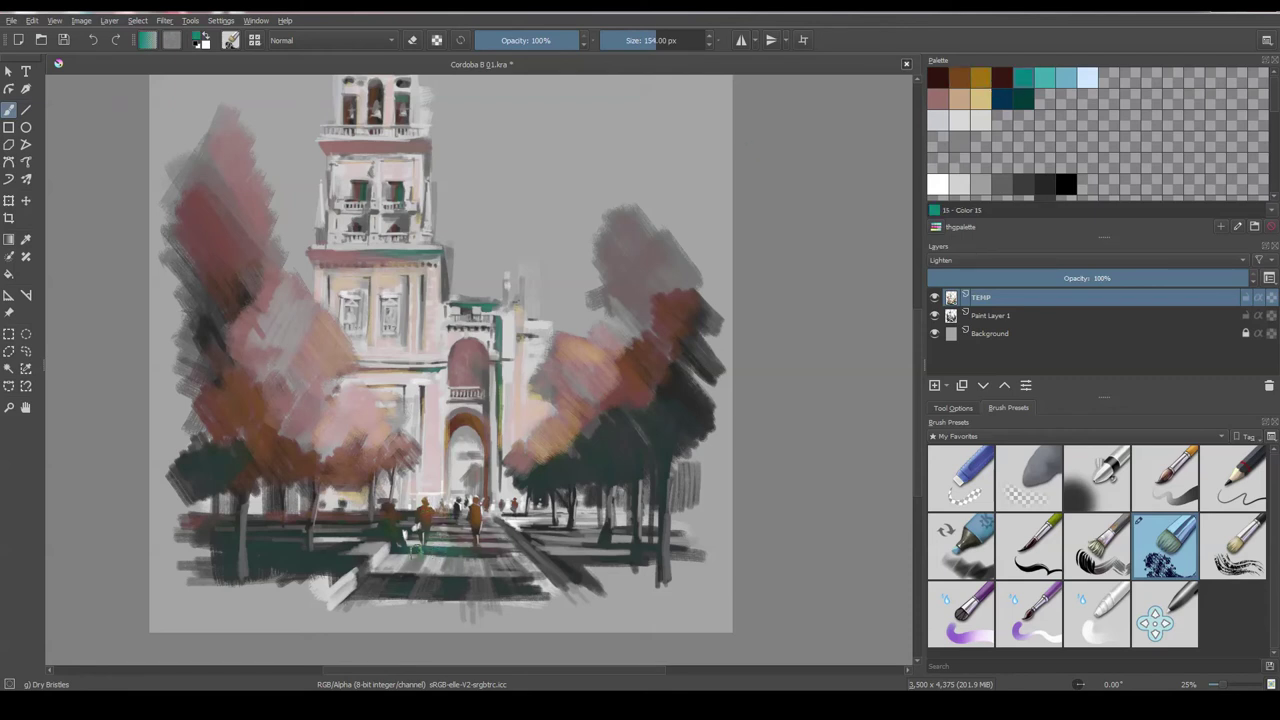
- Paint teal strokes across the plaza and light blue inside the arch
mouse_move(419, 552)
left_mouse_down()
mouse_move(470, 588)
mouse_move(485, 580)
mouse_move(480, 592)
left_mouse_up()
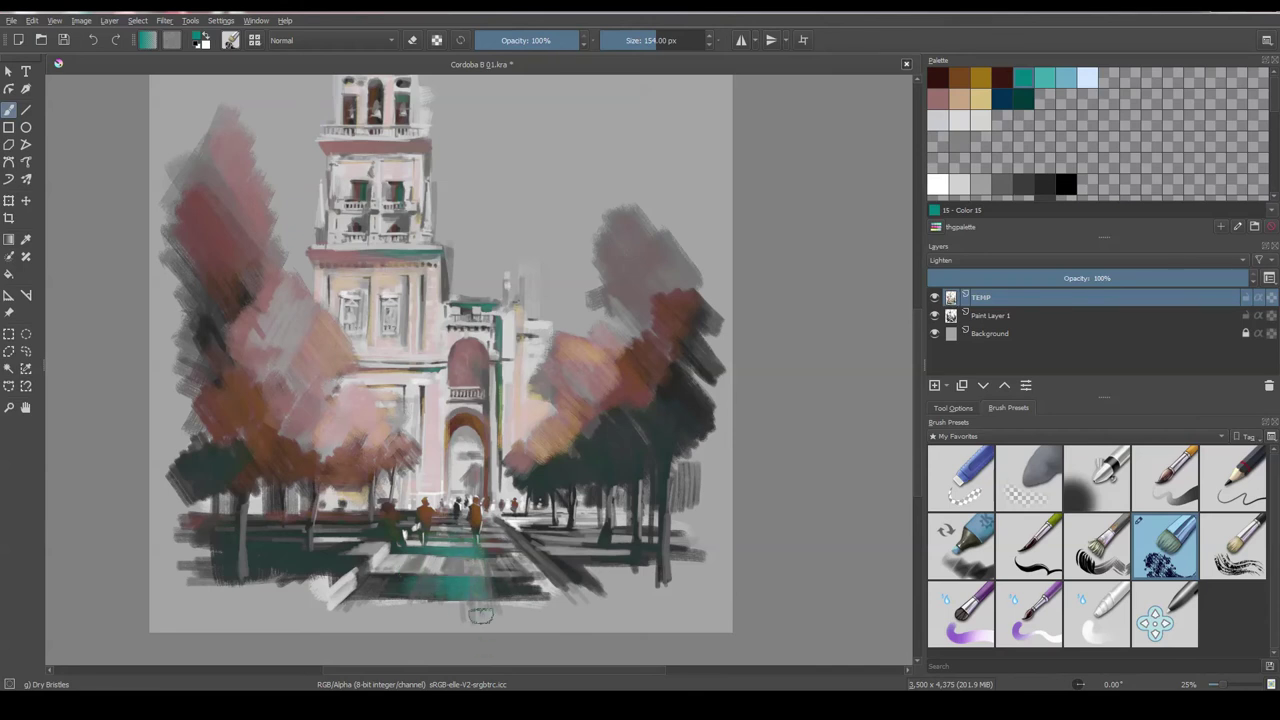
left_click(959, 77)
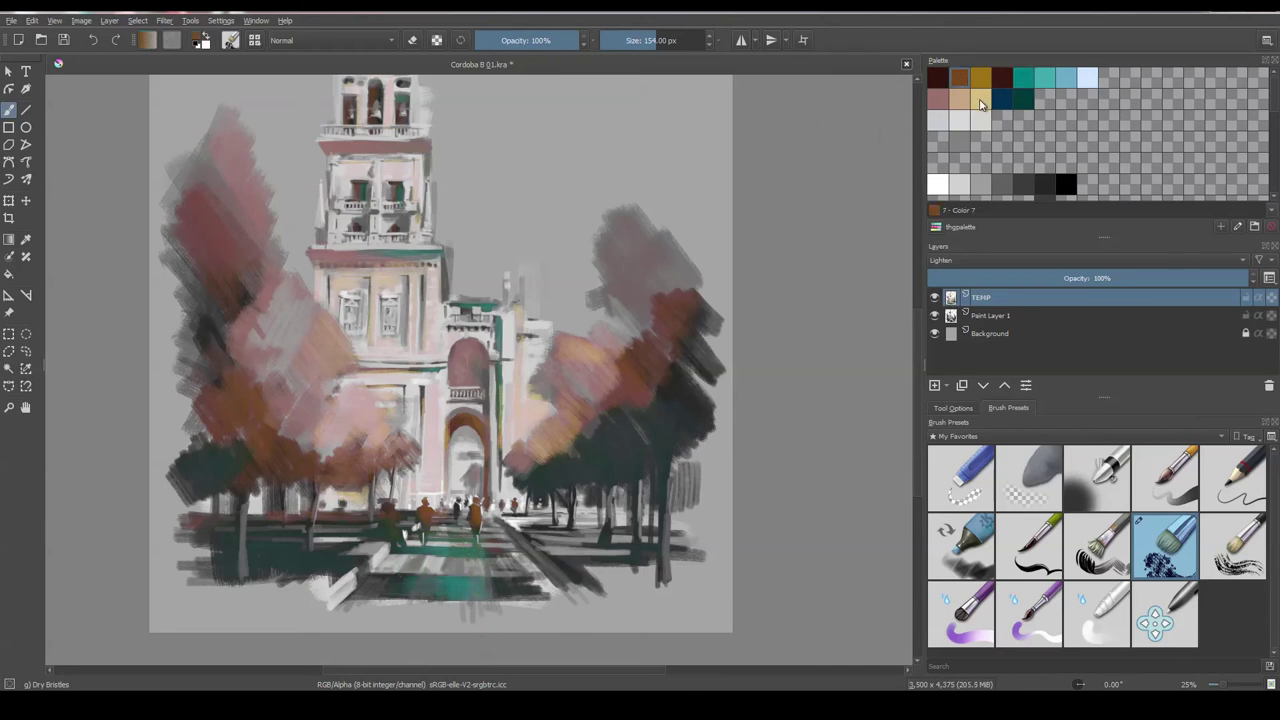
left_click(1066, 77)
left_click_drag(472, 495, 463, 447)
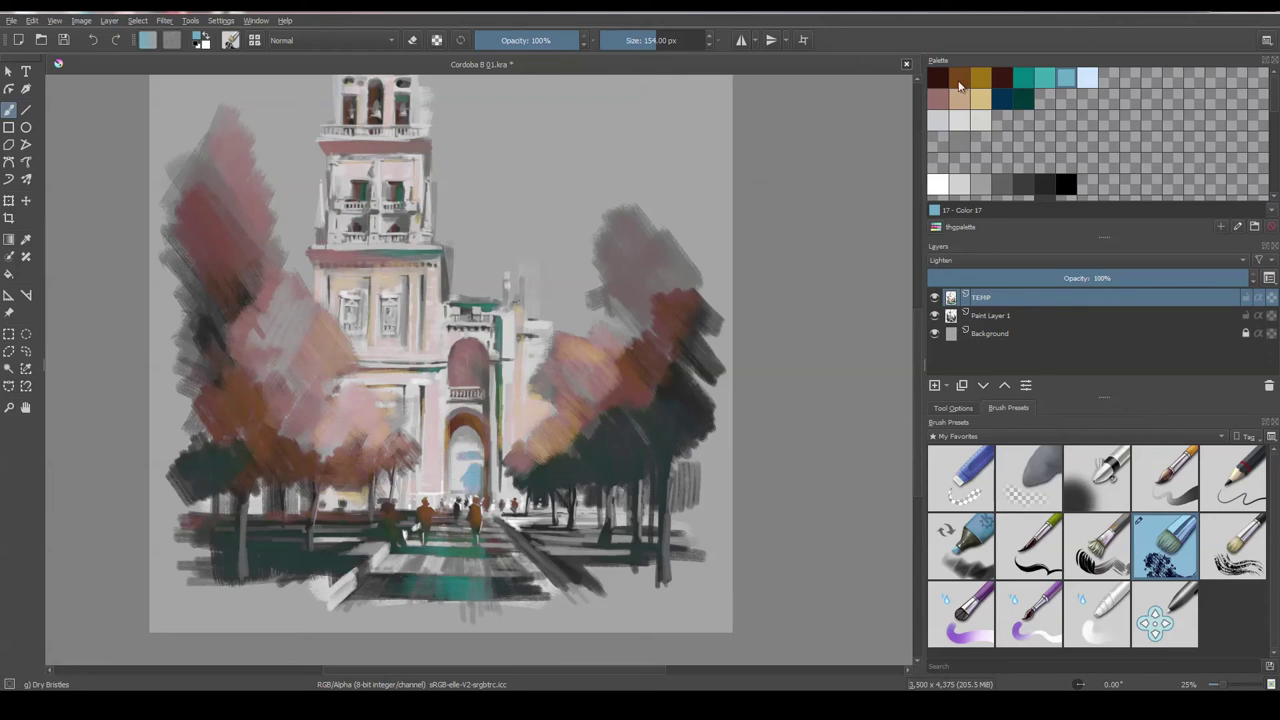
left_click(1044, 77)
key("minus")
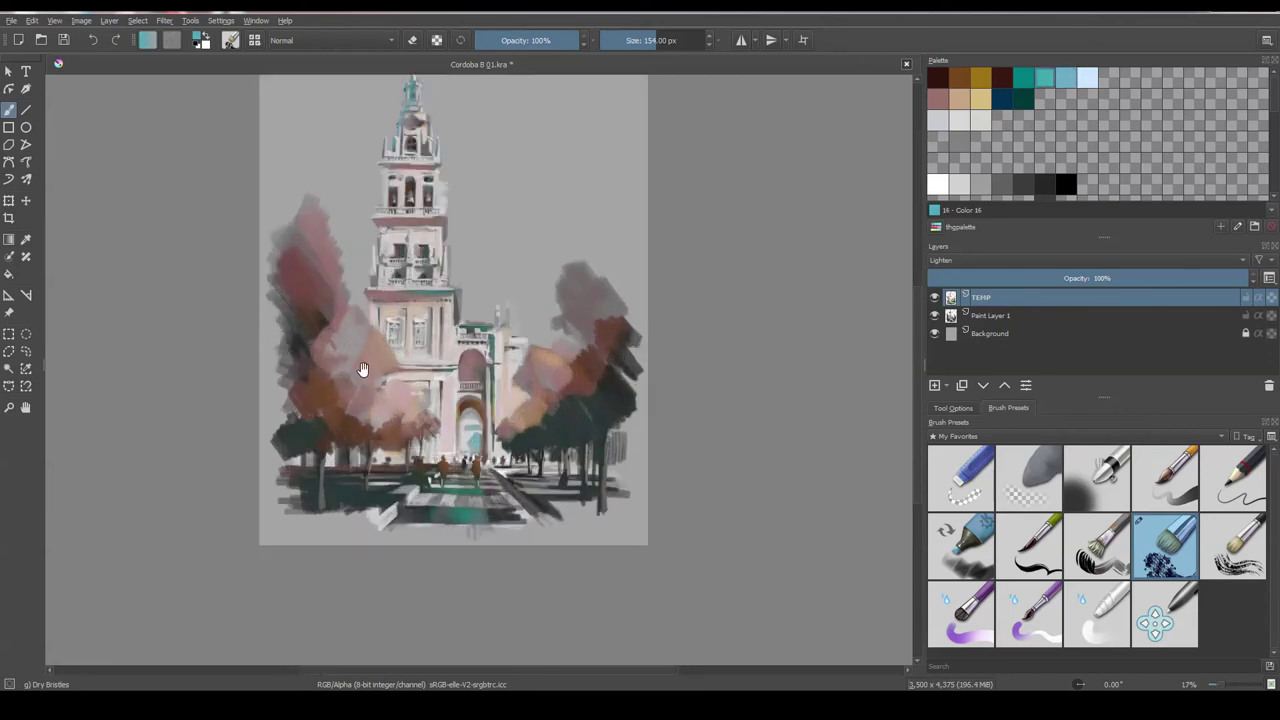
left_click_drag(362, 370, 356, 416)
- Grey down the left and right tree masses and add light strokes along the ground
left_click(938, 79)
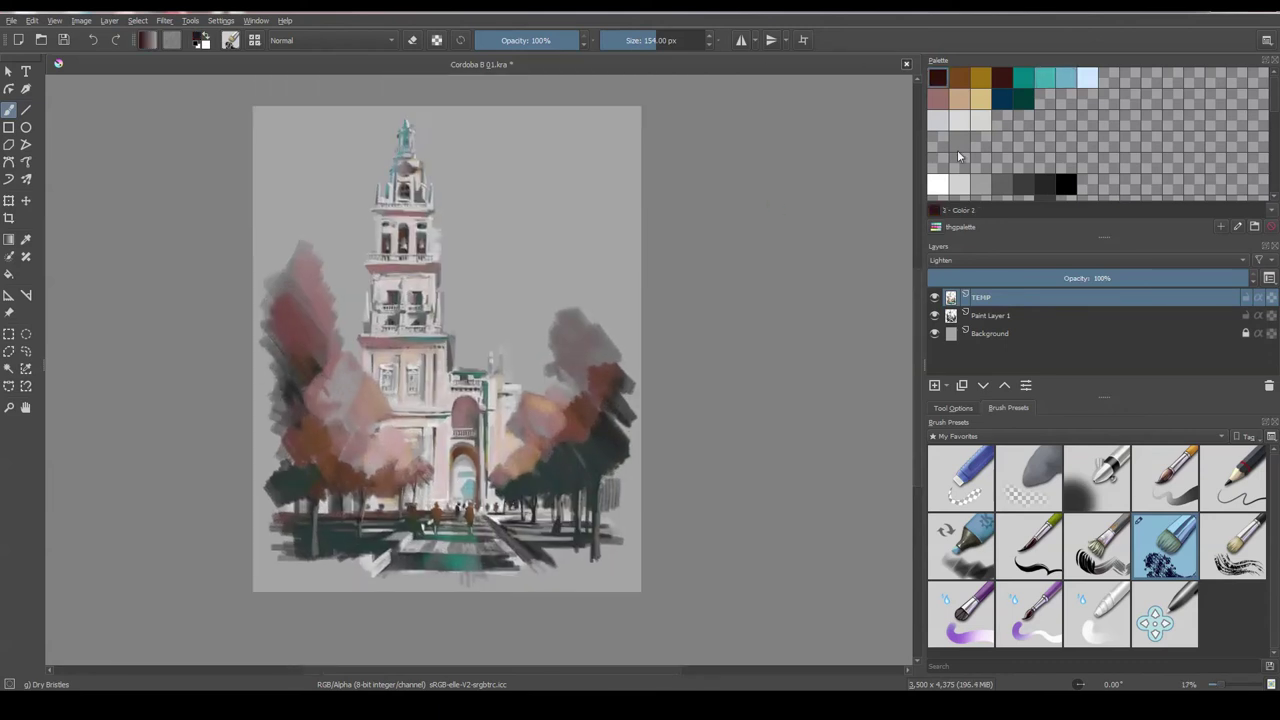
left_click(1023, 186)
left_click_drag(318, 470, 297, 452)
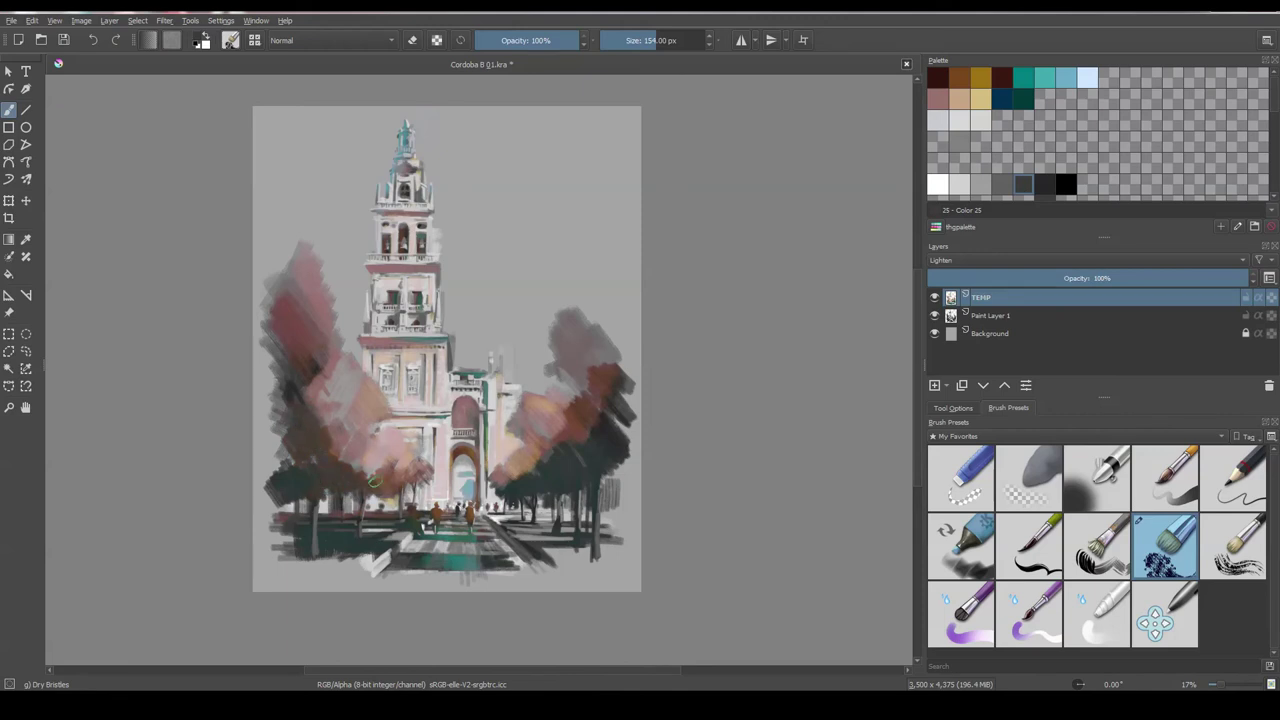
left_click(617, 383, "ctrl")
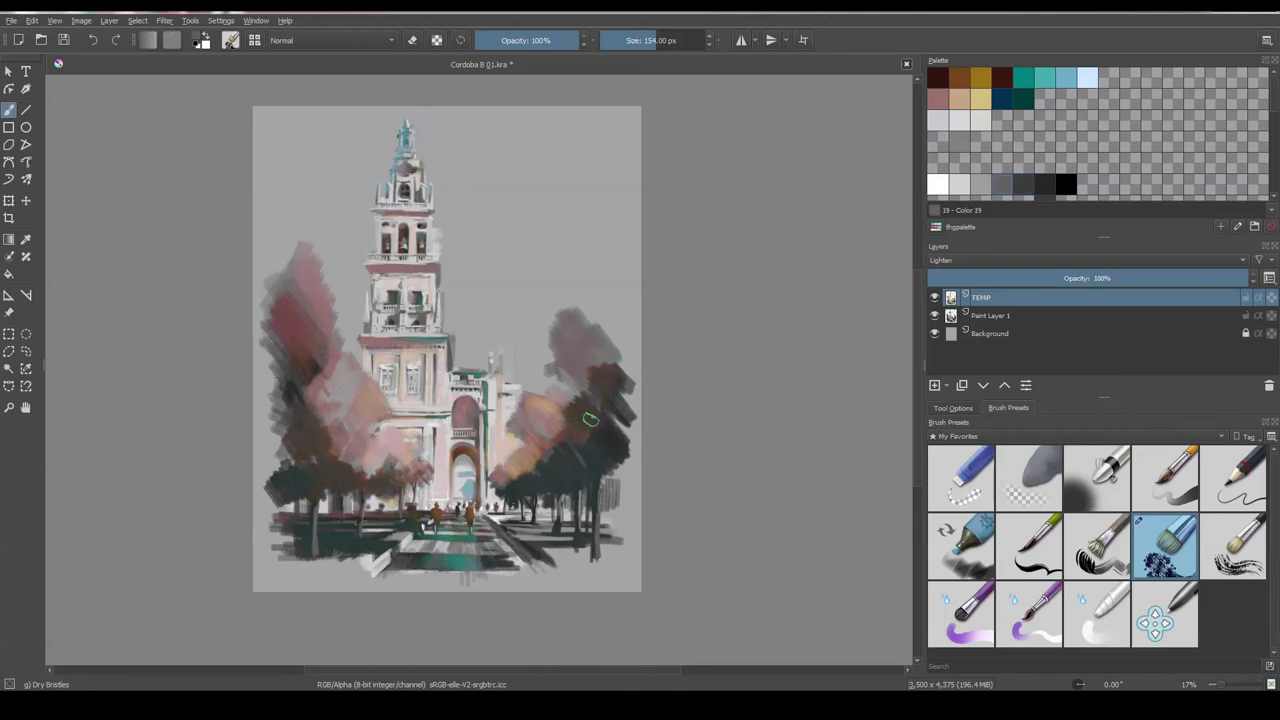
left_click_drag(612, 395, 590, 440)
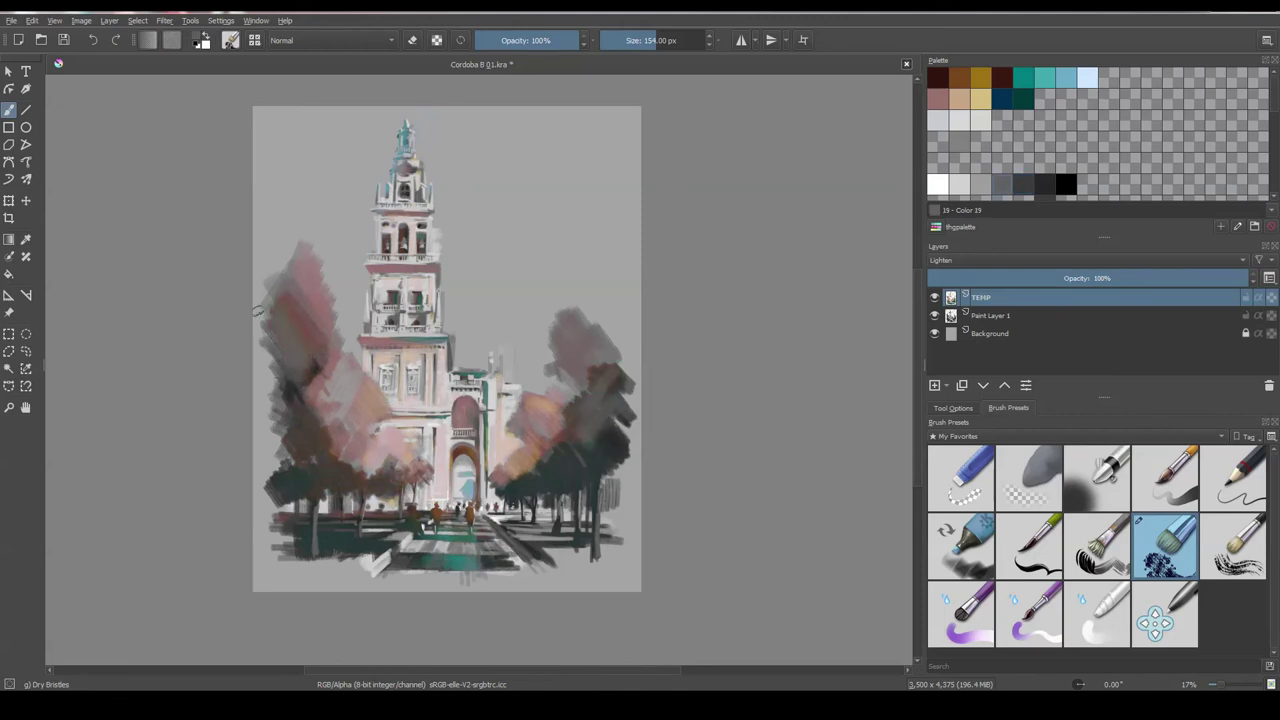
left_click_drag(285, 432, 386, 492)
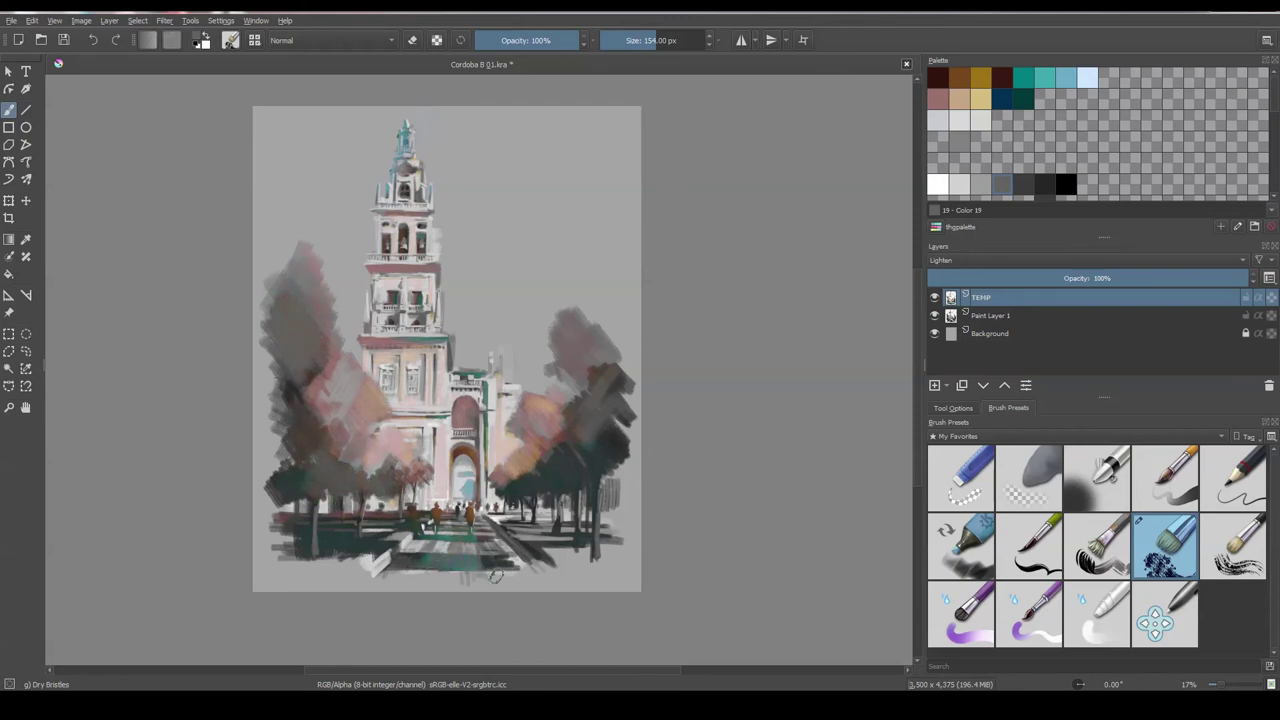
left_click_drag(496, 577, 418, 561)
- Paint warm beige light beside the tower and building base, ending with a 118 px brush
left_click(1027, 189)
scroll(477, 378, "up", 3)
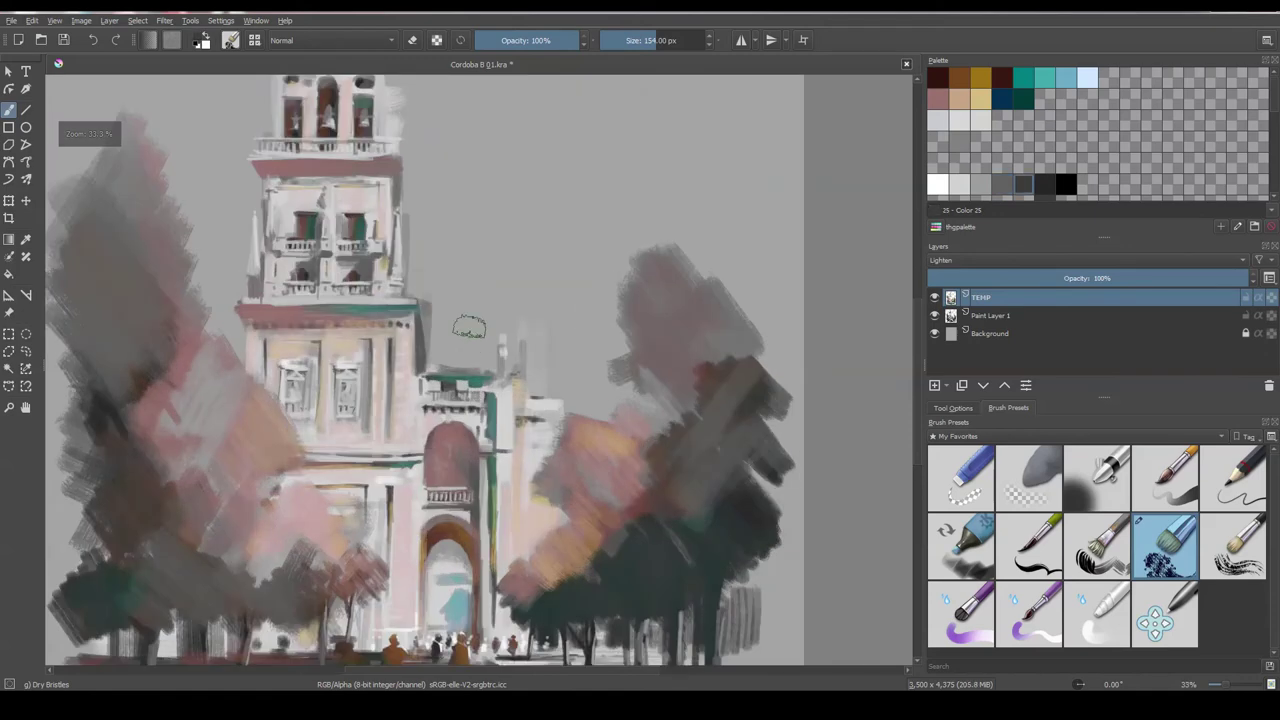
scroll(520, 390, "up", 2)
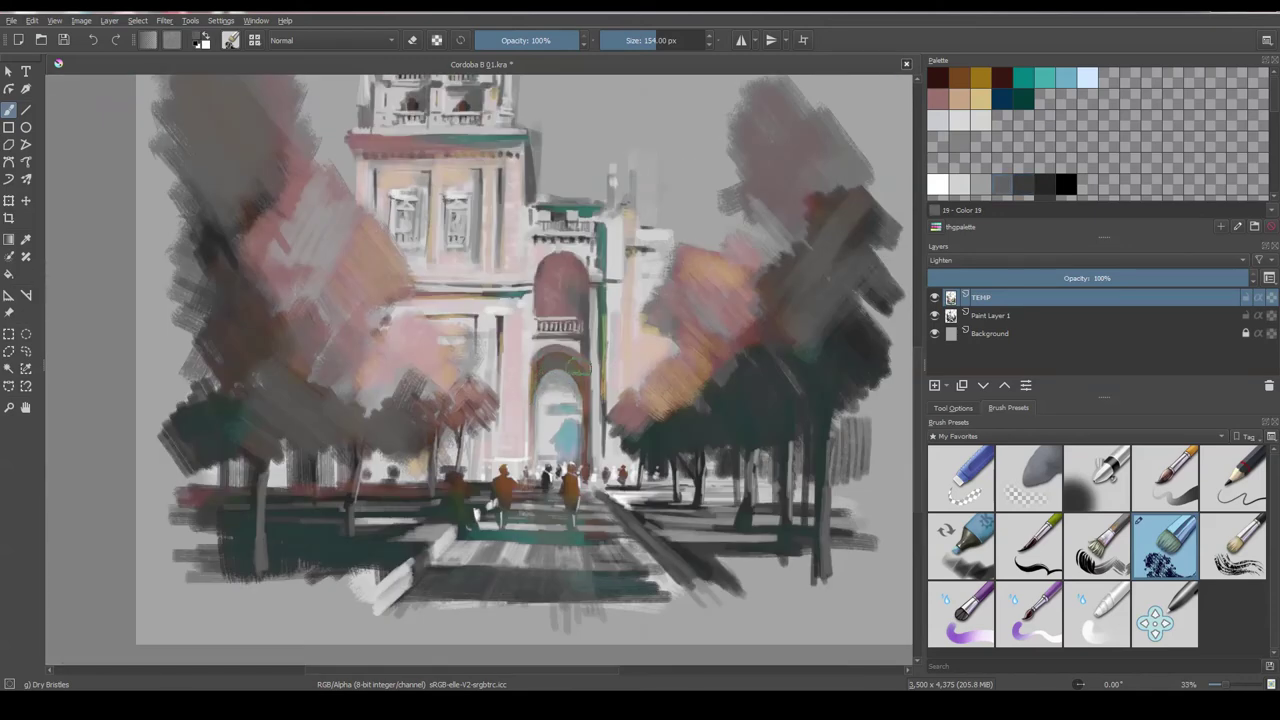
scroll(563, 400, "down", 3)
left_click_drag(410, 340, 380, 394)
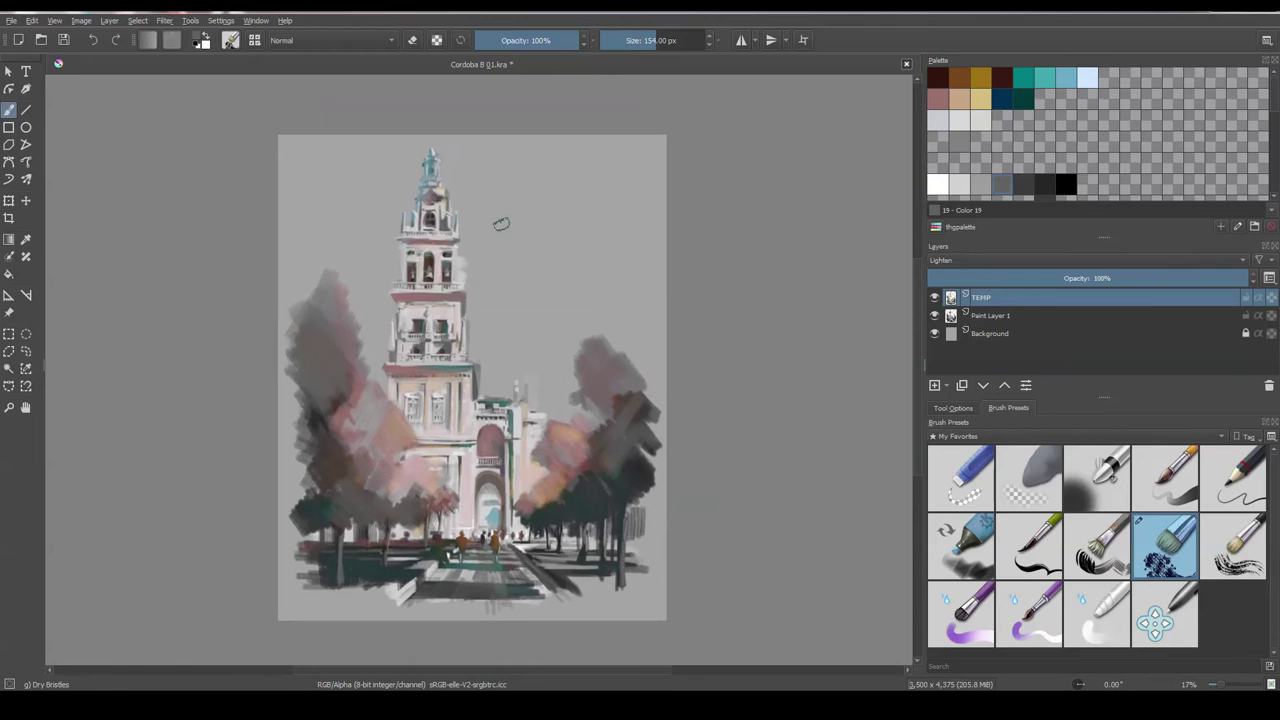
left_click(938, 78)
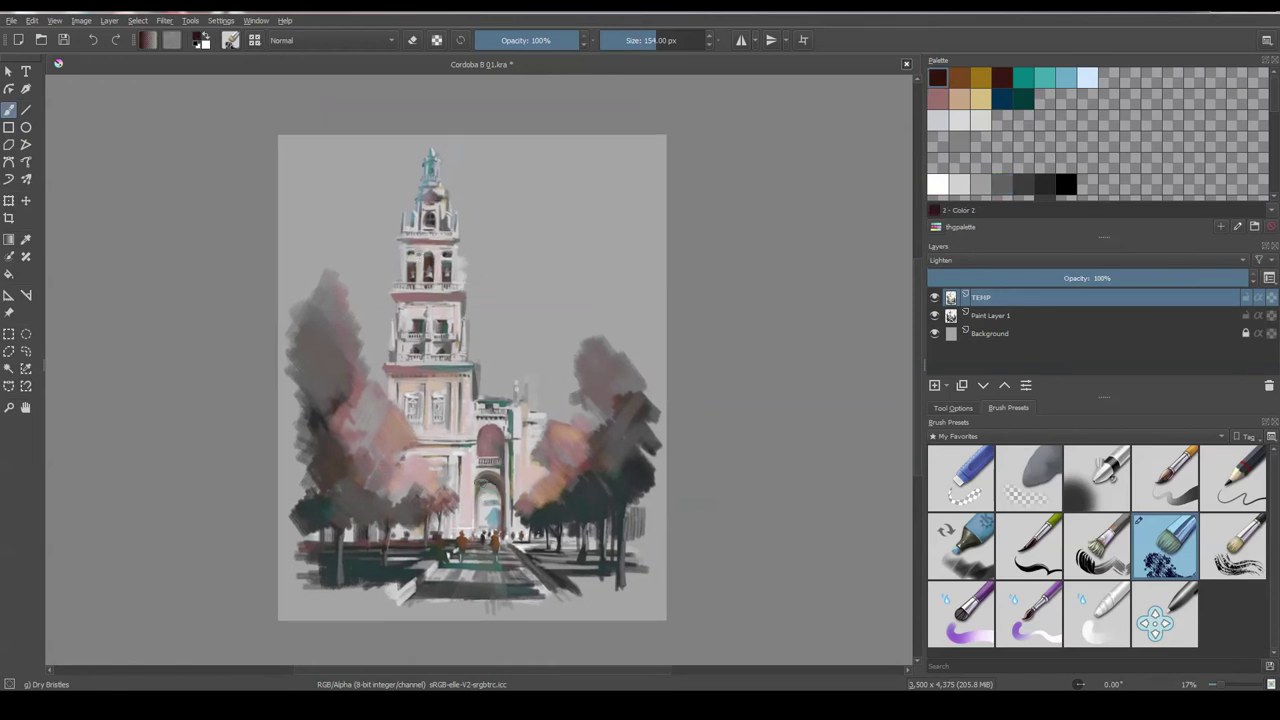
left_click(980, 98)
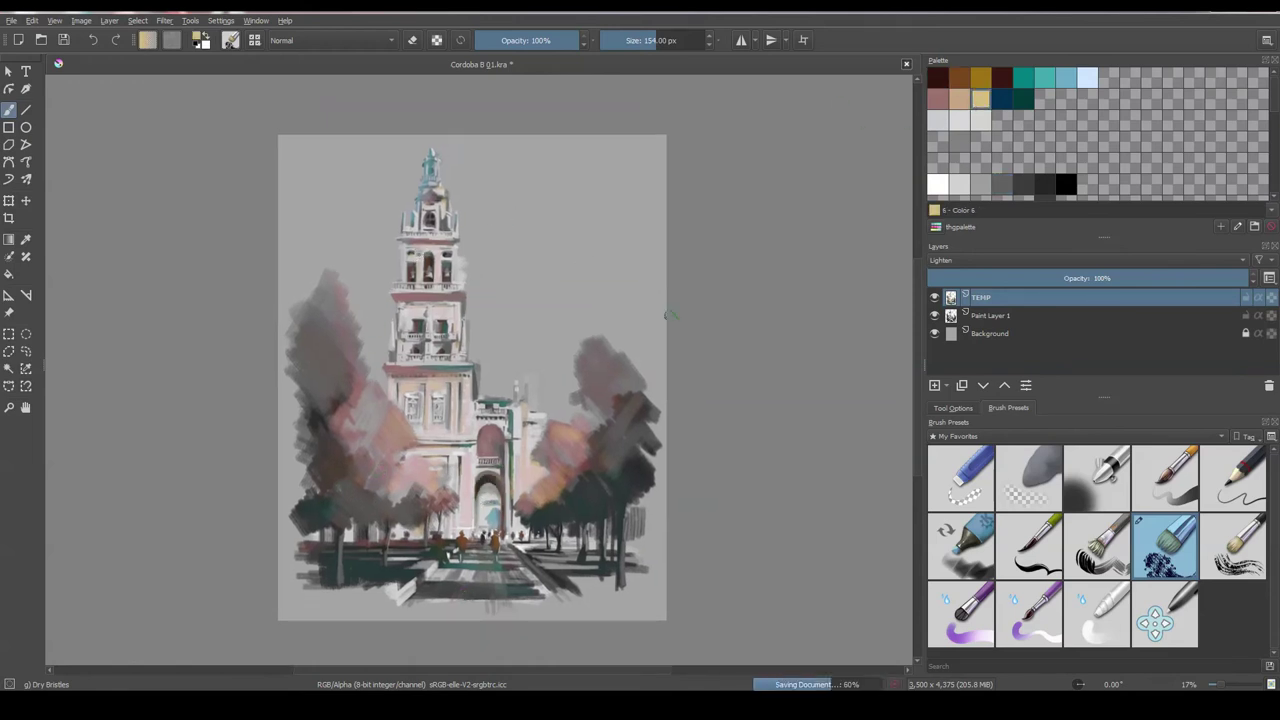
mouse_move(439, 469)
left_mouse_down()
mouse_move(400, 440)
mouse_move(404, 452)
left_mouse_up()
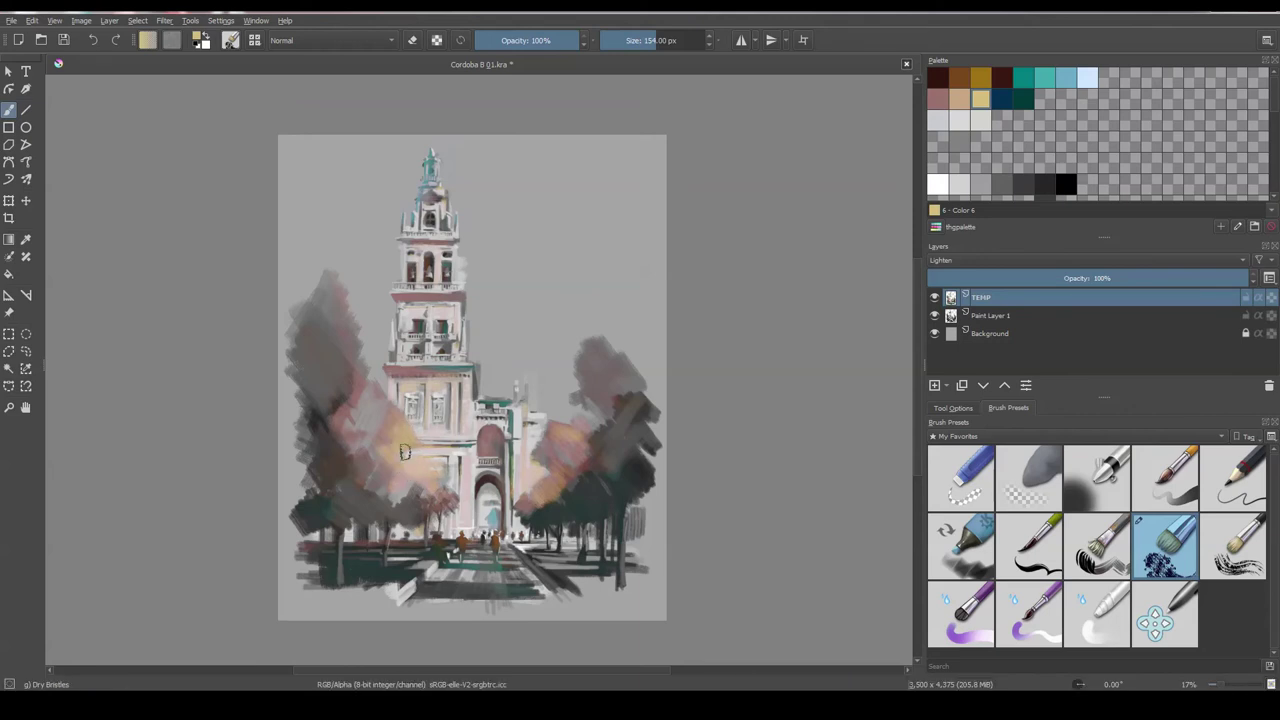
mouse_move(431, 505)
left_mouse_down()
mouse_move(450, 498)
mouse_move(411, 505)
left_mouse_up()
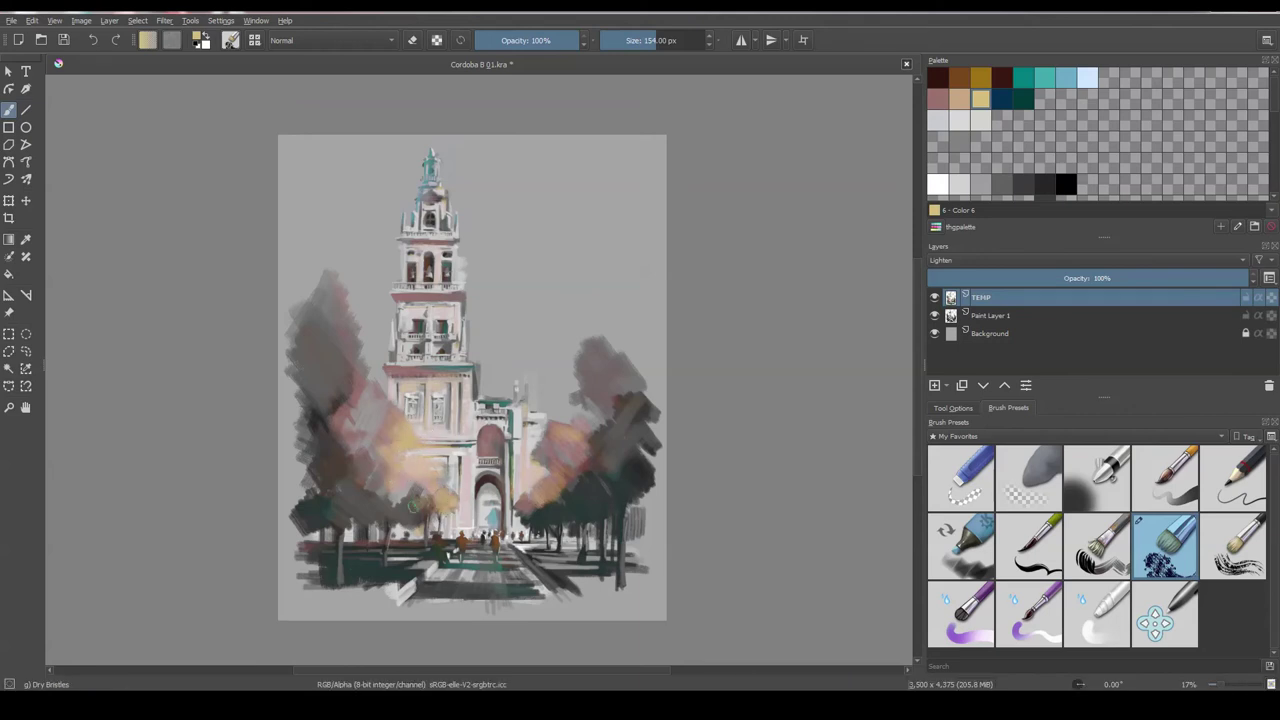
mouse_move(387, 423)
left_mouse_down()
mouse_move(386, 378)
mouse_move(431, 437)
left_mouse_up()
key("bracketleft")
key("bracketleft")
key("bracketleft")
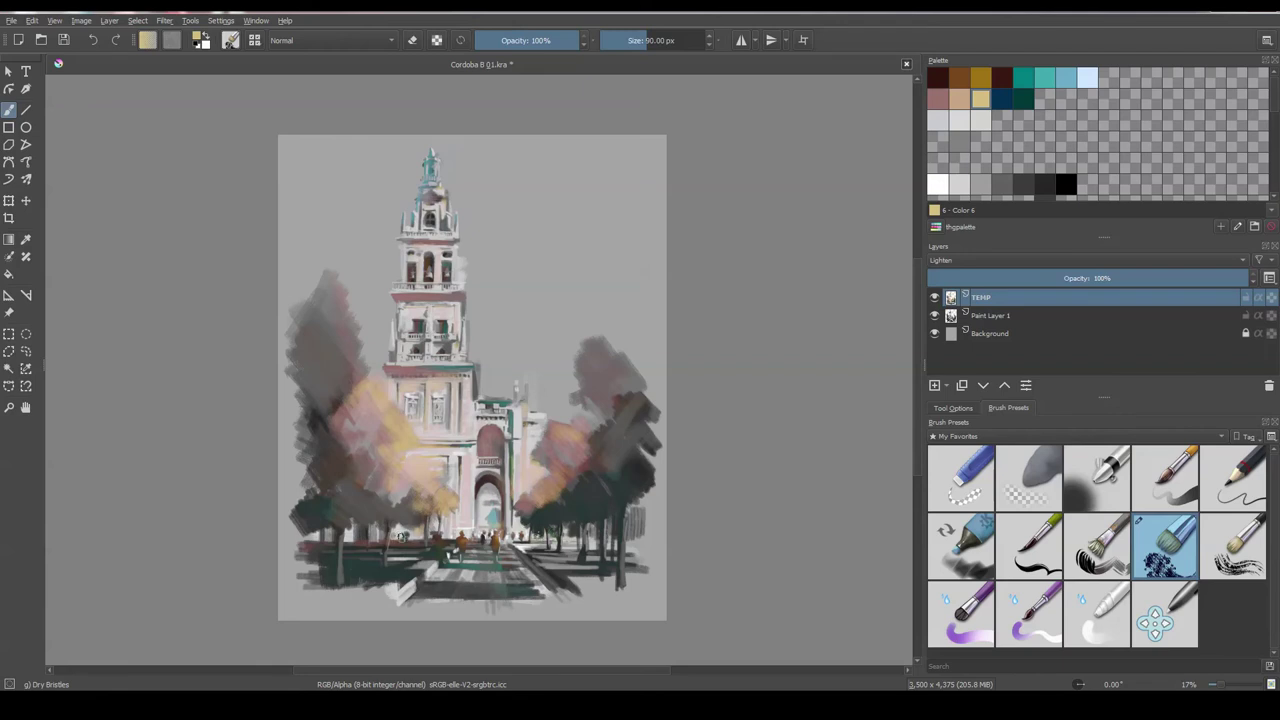
key("bracketright")
key("bracketright")
- Add a new layer named COLOR and set its blending mode to Color
left_click(942, 388)
double_click(962, 298)
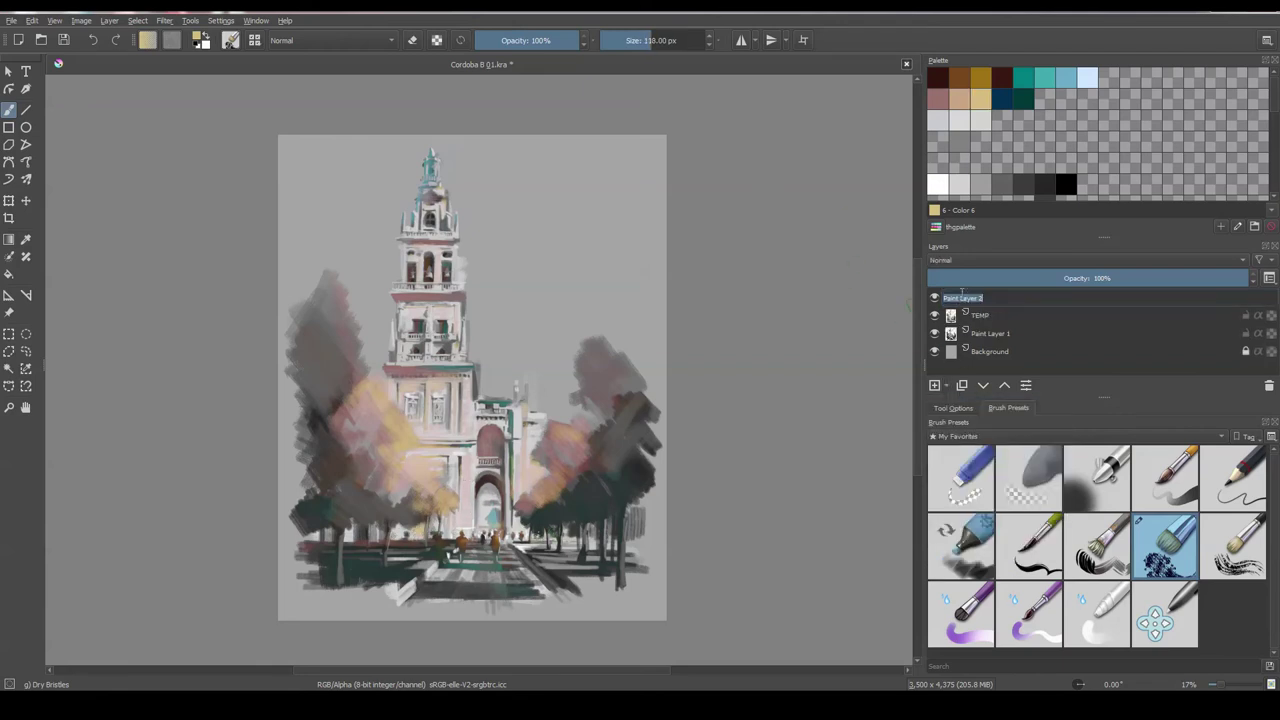
type("COLOR")
key("Return")
right_click(952, 297)
left_click(985, 314)
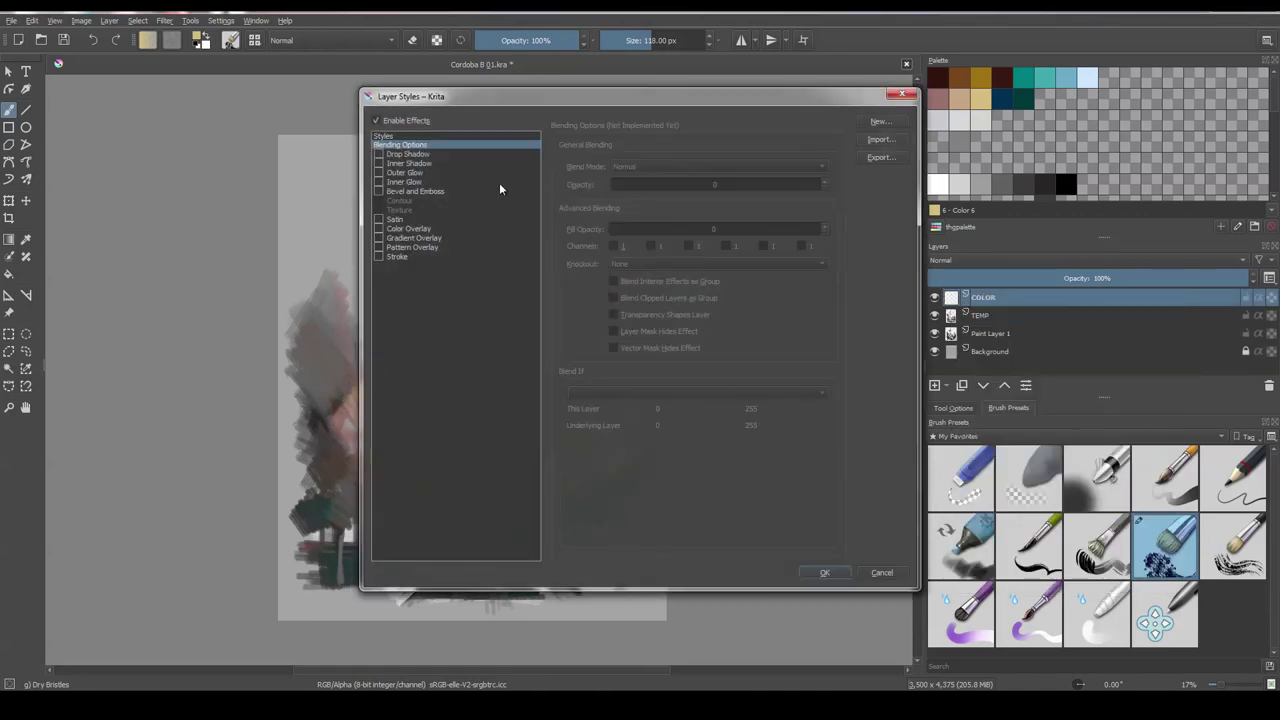
left_click(881, 572)
right_click(1030, 297)
left_click(1060, 306)
left_click(568, 314)
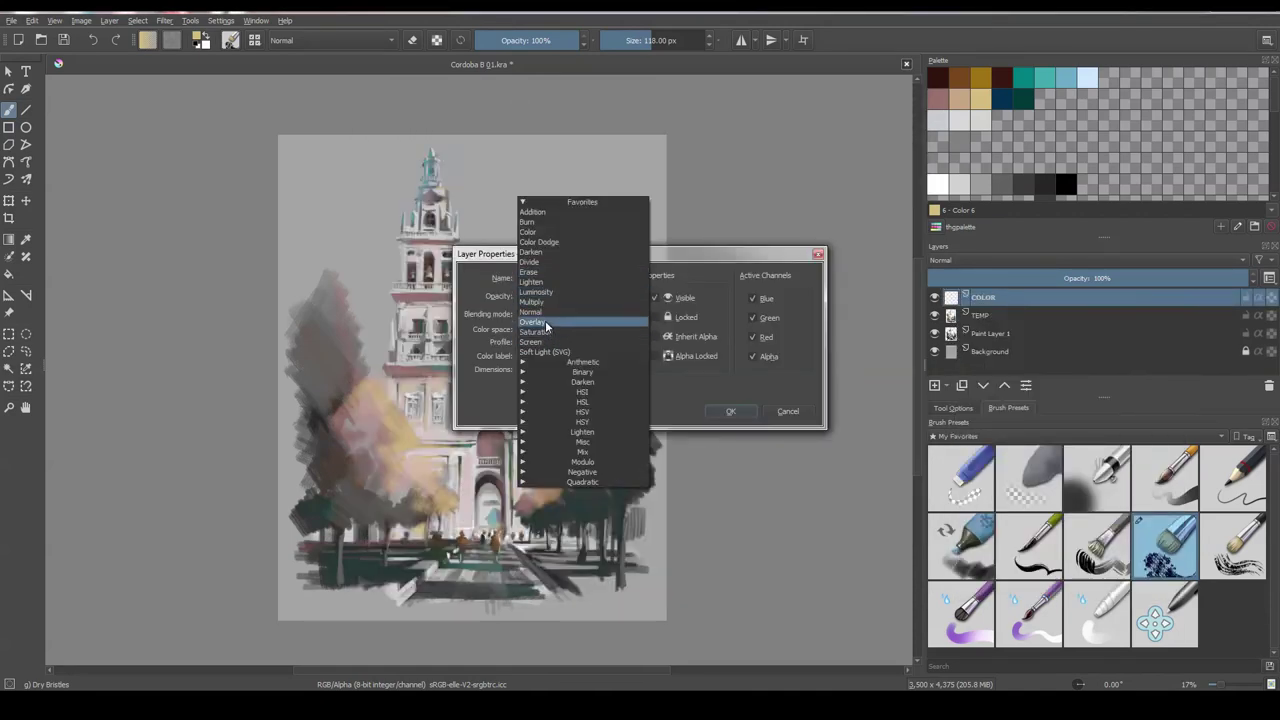
left_click(545, 320)
left_click(729, 411)
- Paint mauve-pink over the building and upper tower at 165 px, moving COLOR below TEMP
left_click(959, 98)
key("bracketright")
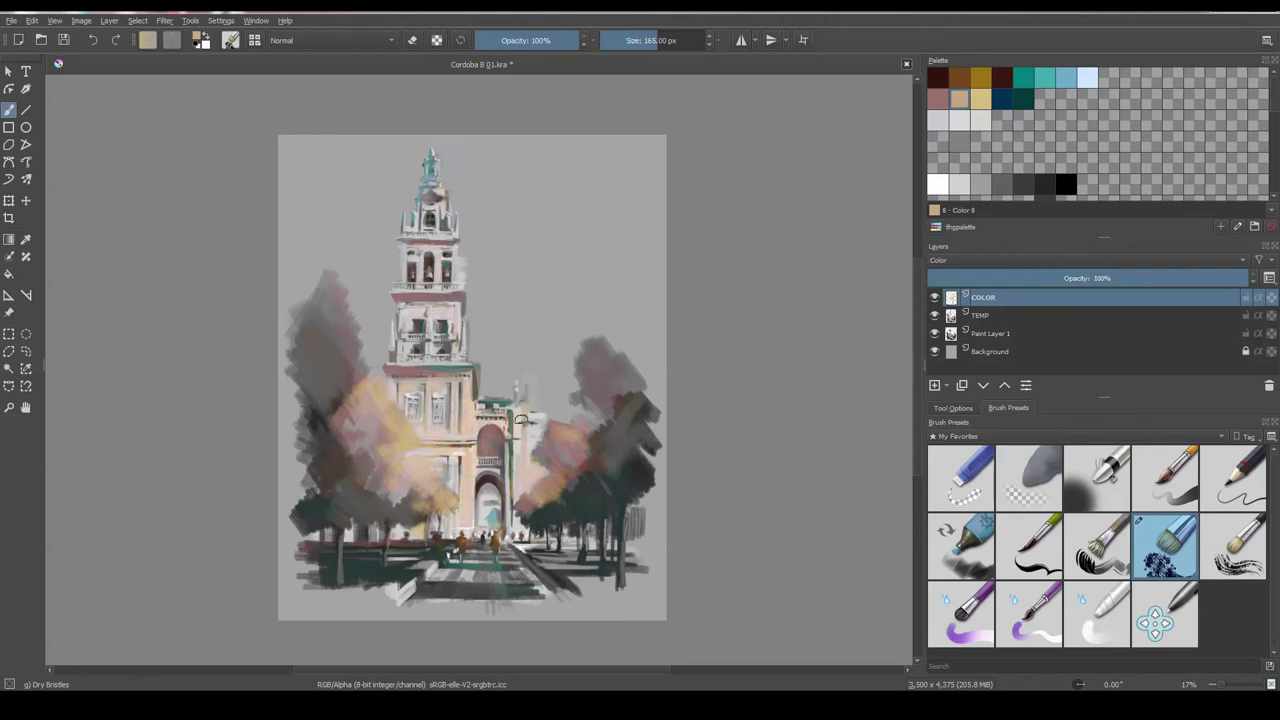
key("ctrl+a")
left_click(937, 98)
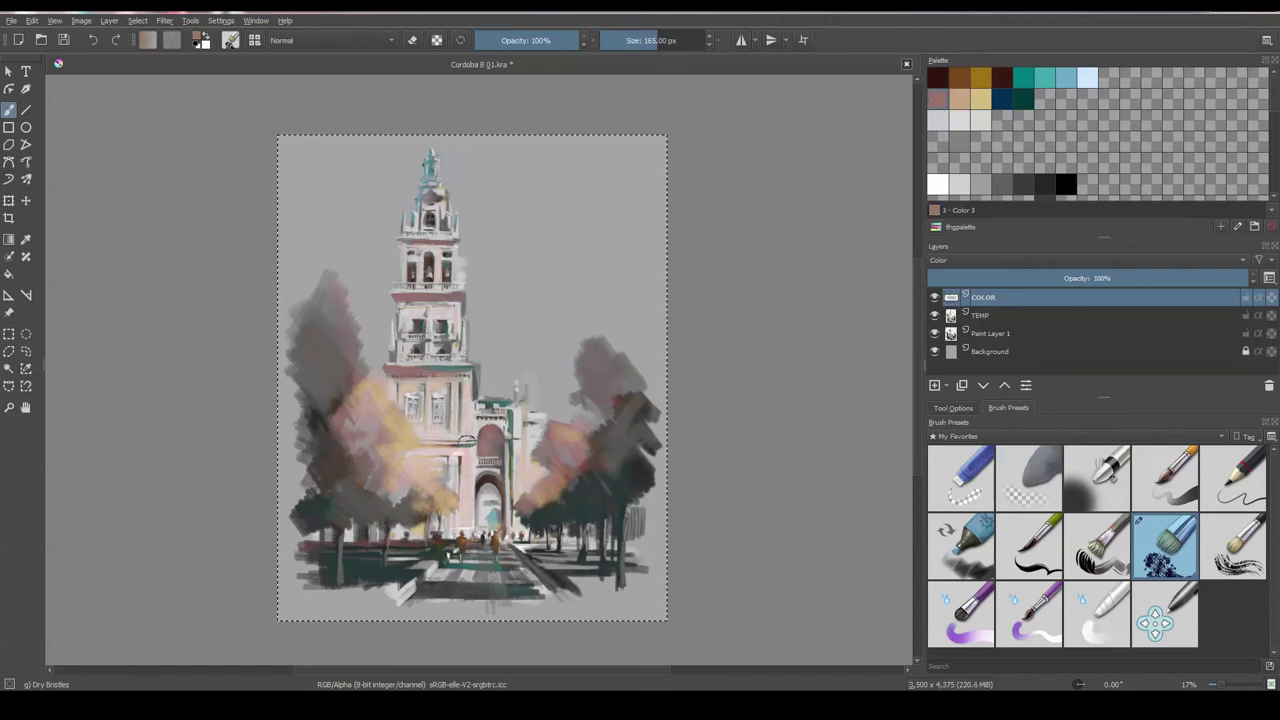
left_click_drag(495, 510, 484, 426)
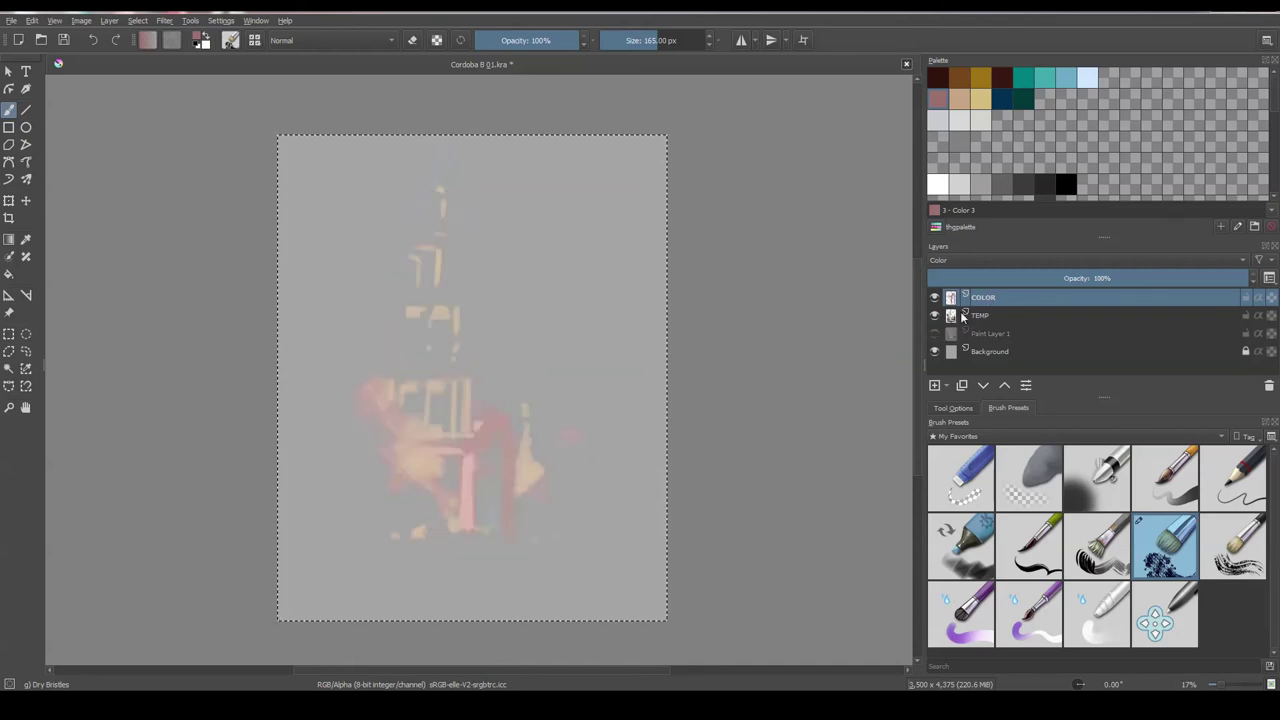
left_click_drag(988, 299, 986, 318)
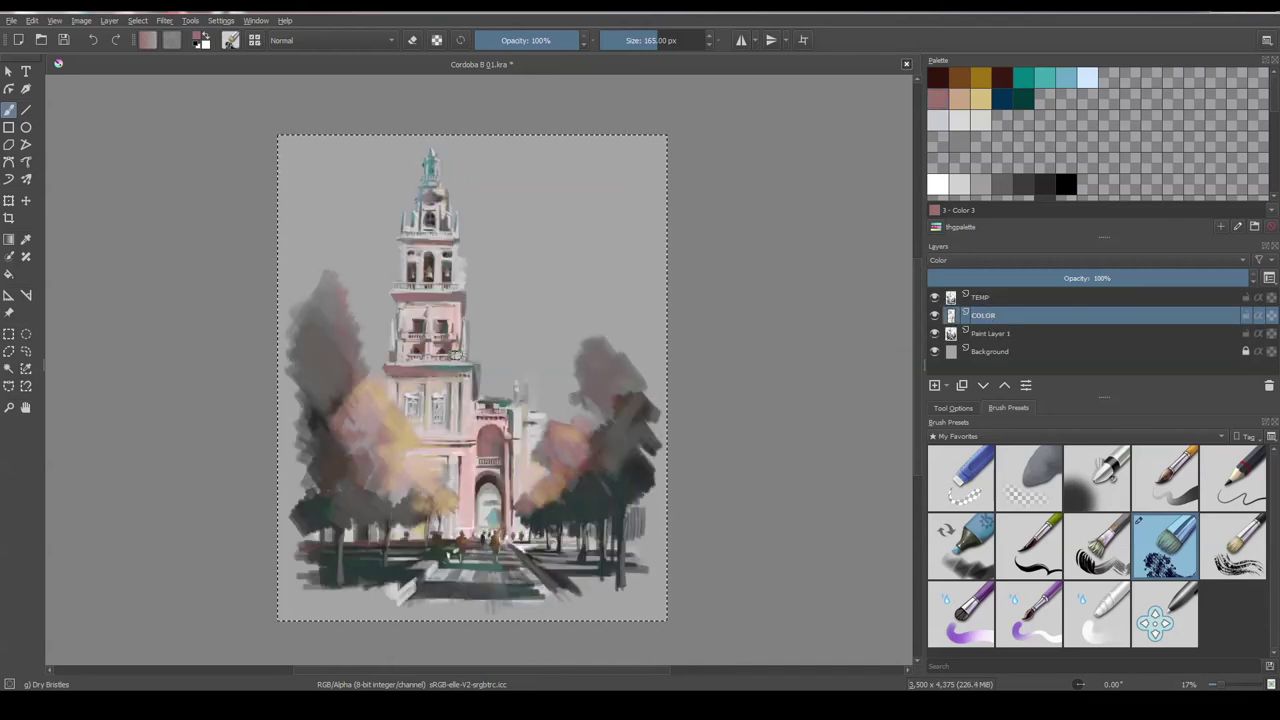
left_click_drag(436, 258, 451, 228)
- Add the BG2 layer above Background and brush teal sky around the tower
left_click(990, 351)
left_click(935, 385)
type("BG2")
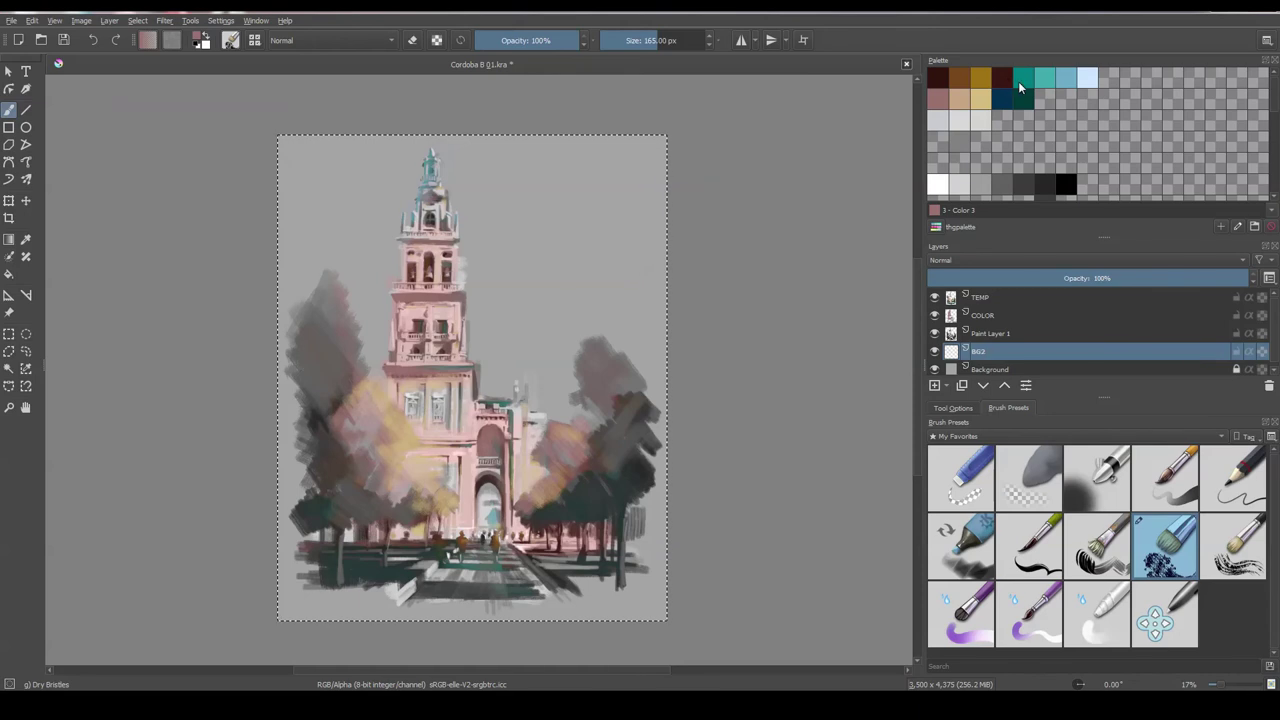
left_click(1021, 80)
left_click_drag(470, 400, 510, 320)
left_click(1044, 78)
left_click_drag(520, 400, 580, 340)
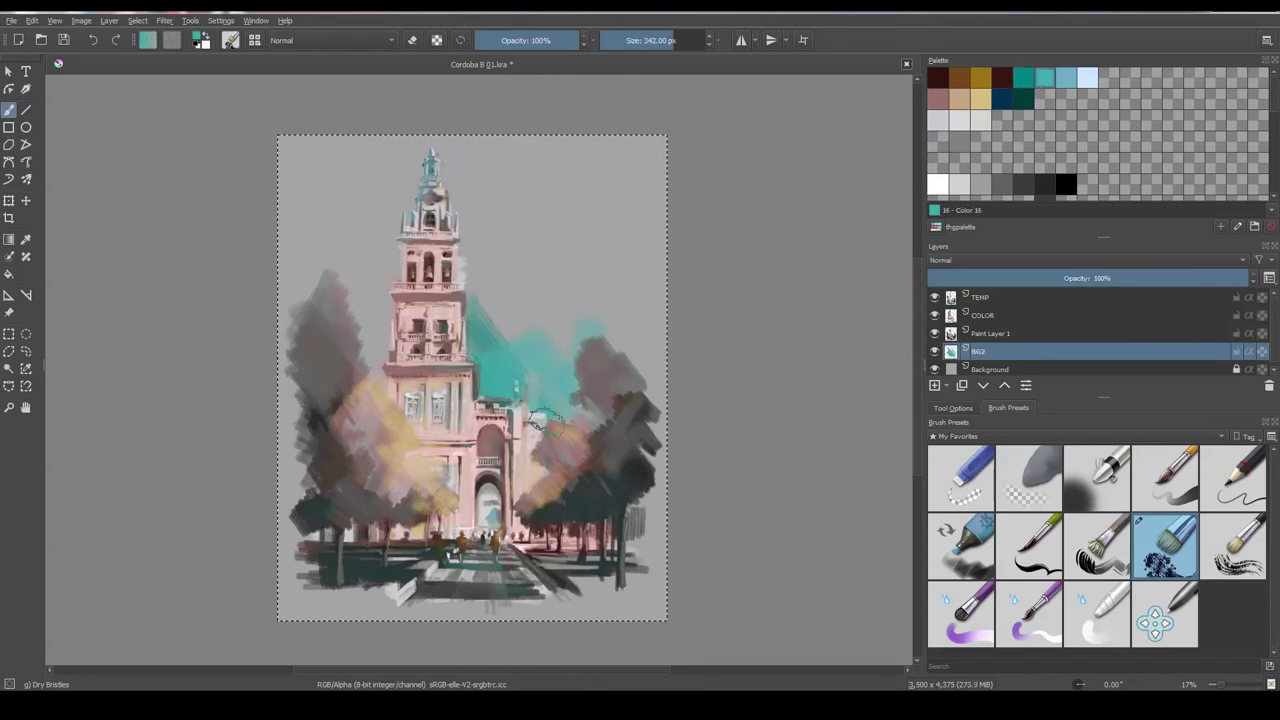
left_click_drag(365, 316, 375, 190)
left_click_drag(340, 280, 385, 170)
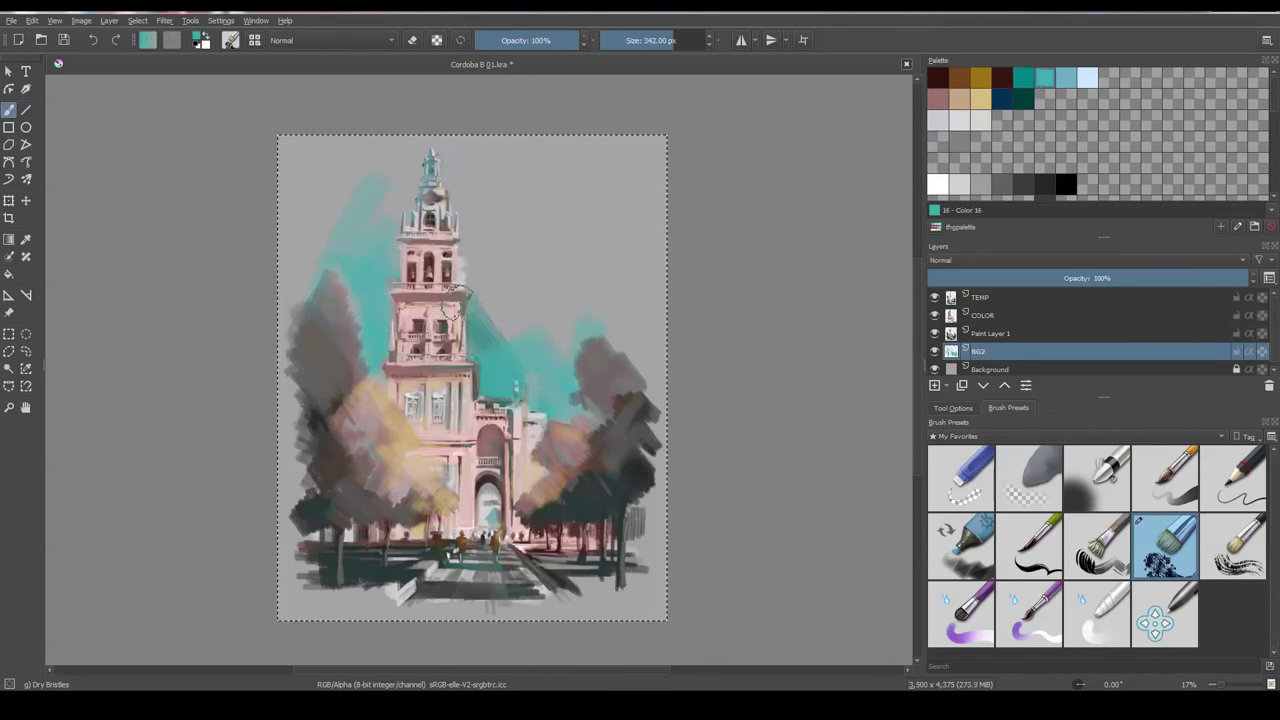
left_click_drag(540, 360, 508, 298)
left_click(1066, 78)
mouse_move(432, 217)
left_mouse_down()
mouse_move(467, 243)
mouse_move(485, 343)
left_mouse_up()
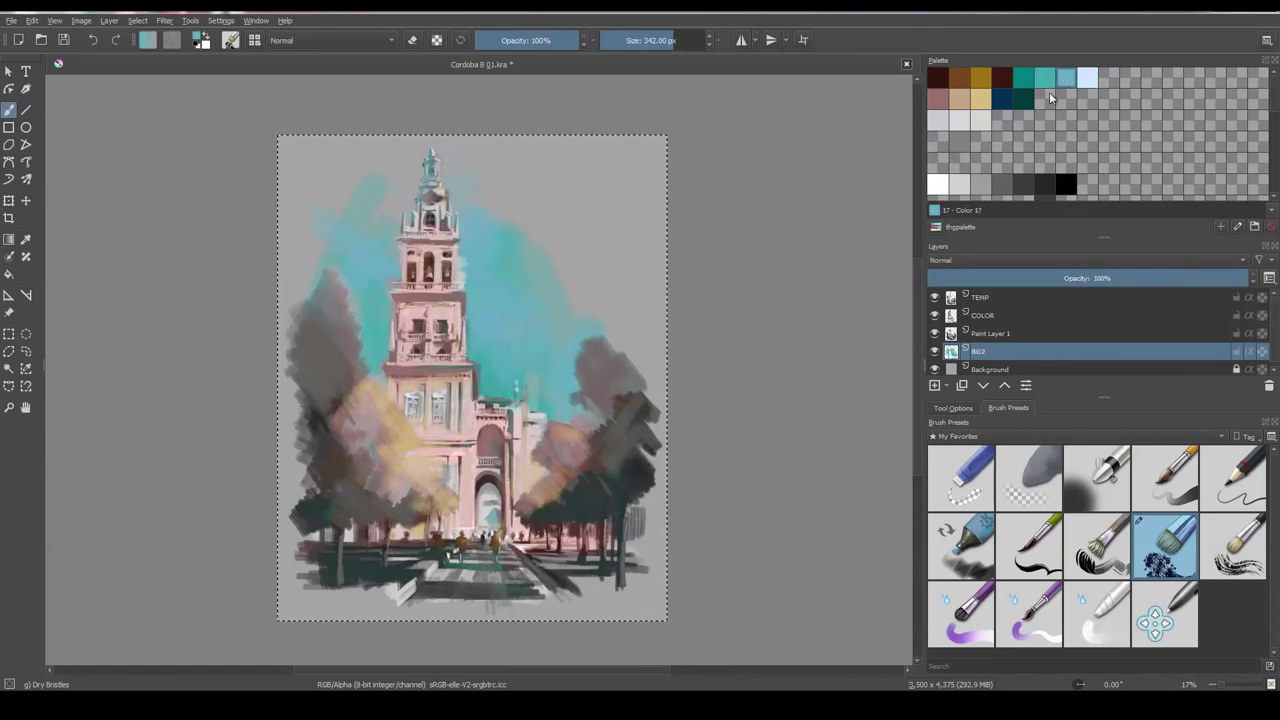
- Brush light blue and white cloud strokes across the right side of the sky
left_click(1087, 78)
mouse_move(326, 252)
left_mouse_down()
mouse_move(380, 300)
mouse_move(471, 320)
mouse_move(500, 300)
mouse_move(552, 388)
mouse_move(600, 340)
mouse_move(560, 369)
left_mouse_up()
left_click_drag(570, 300, 610, 300)
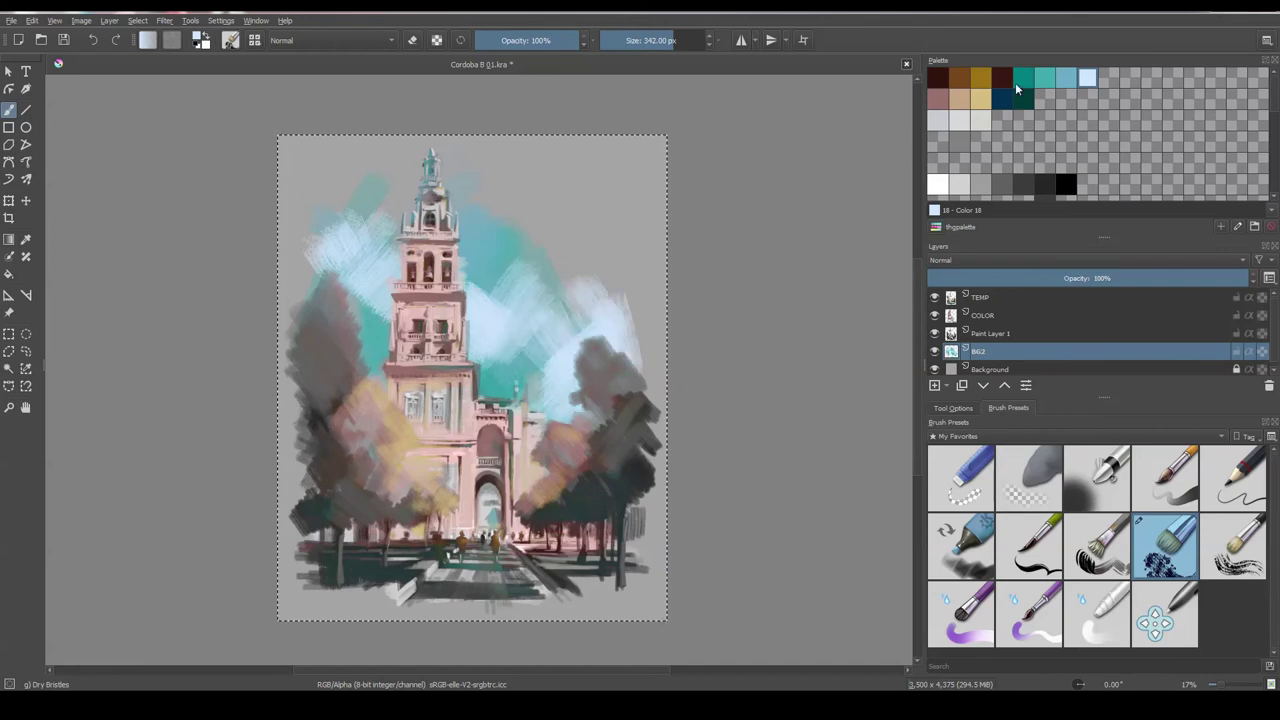
left_click(583, 254, "ctrl")
left_click_drag(583, 254, 634, 337)
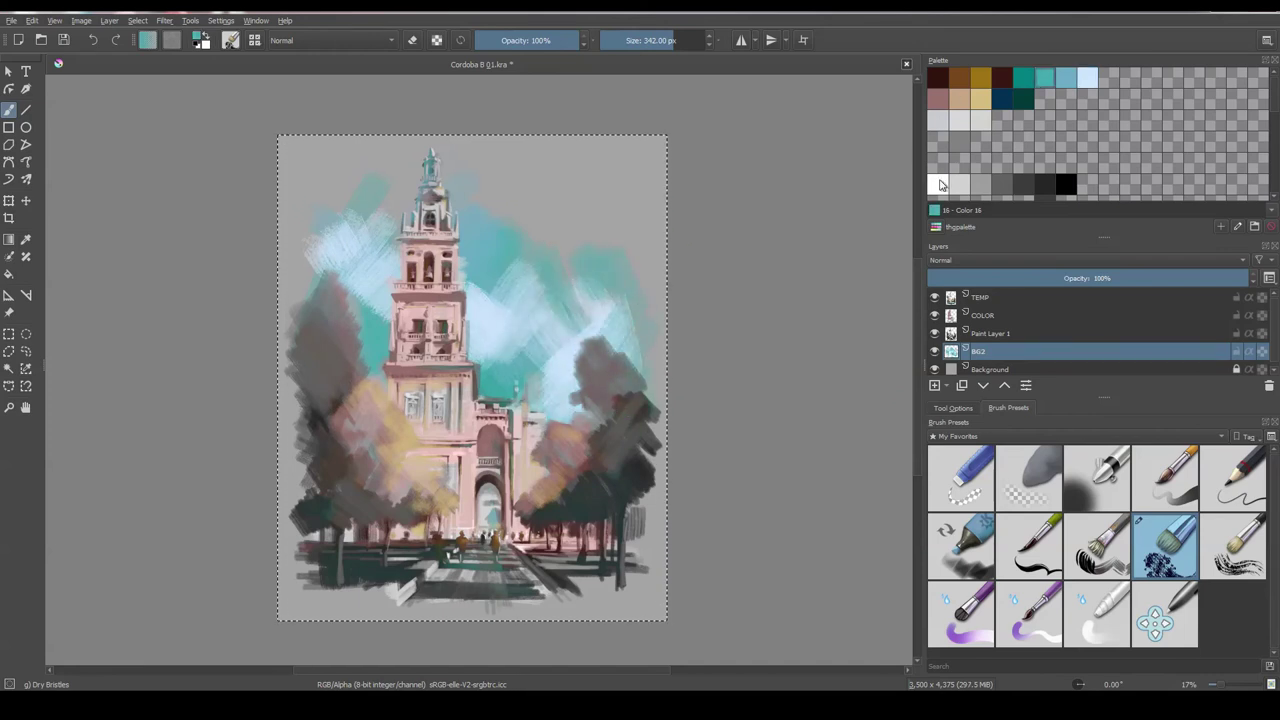
left_click(940, 184)
mouse_move(500, 300)
left_mouse_down()
mouse_move(543, 343)
mouse_move(586, 329)
mouse_move(630, 355)
left_mouse_up()
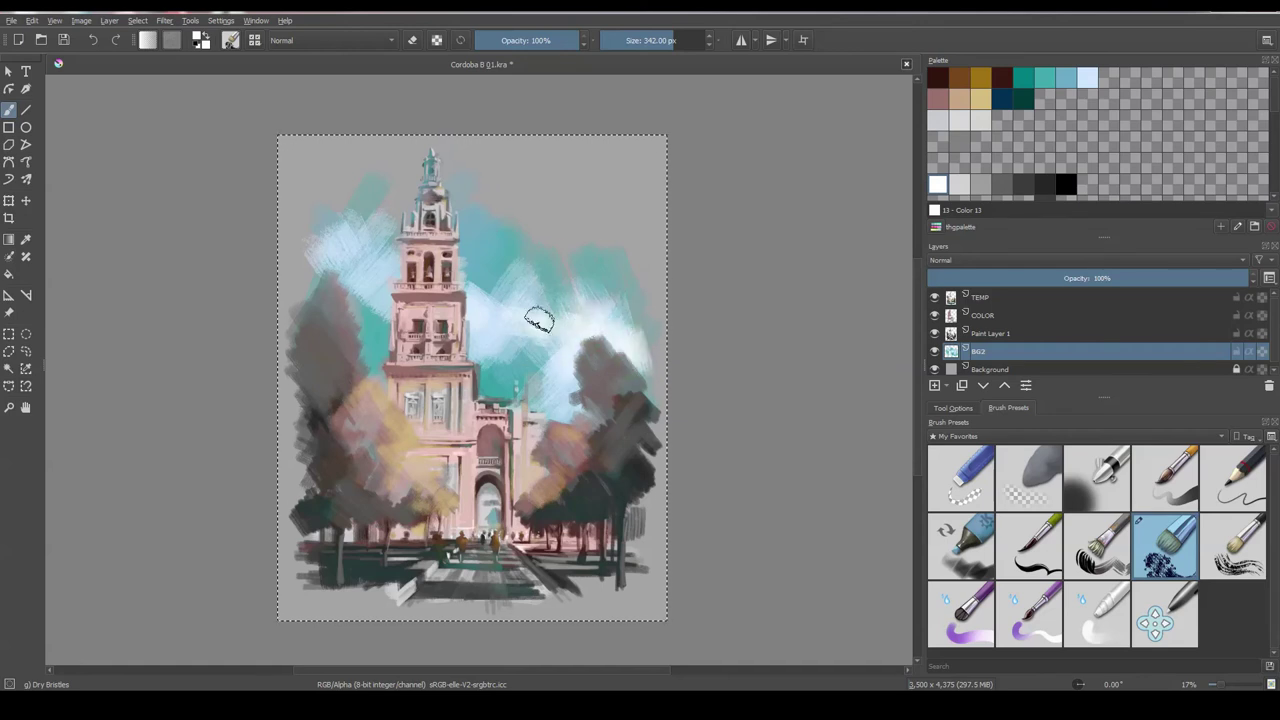
left_click_drag(538, 319, 576, 405)
mouse_move(500, 385)
left_mouse_down()
mouse_move(555, 418)
mouse_move(590, 420)
left_mouse_up()
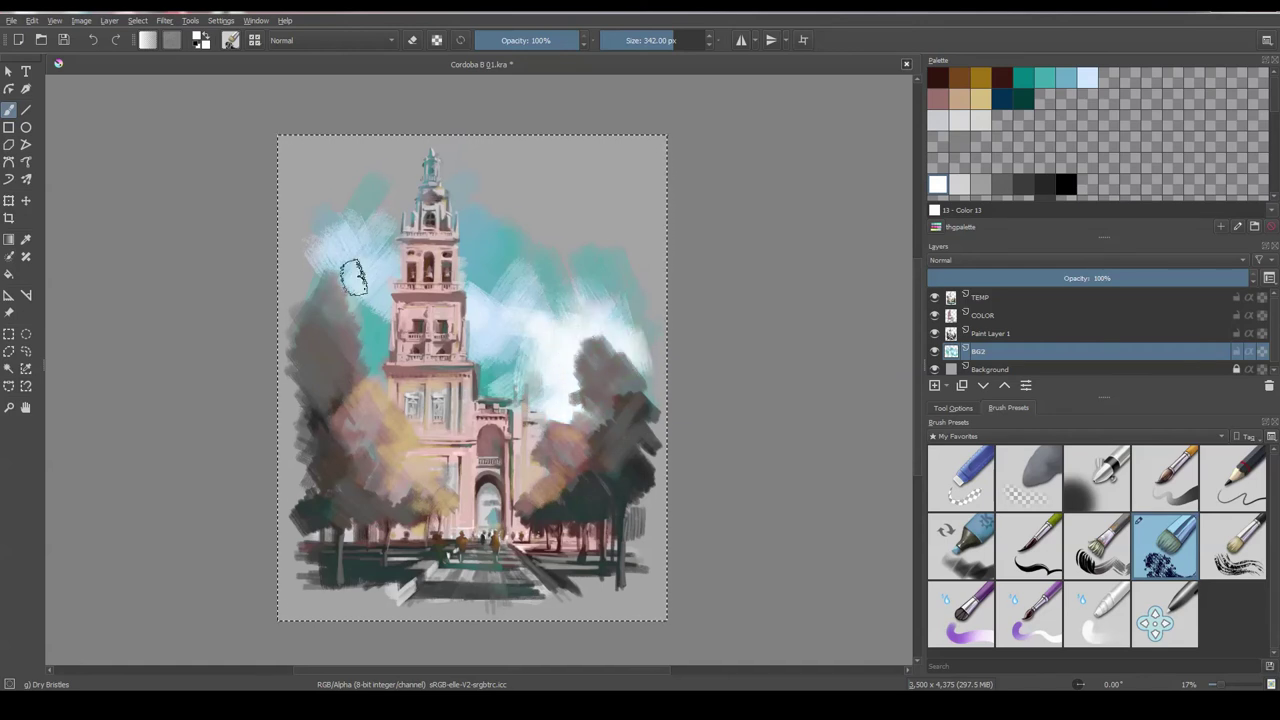
left_click_drag(507, 186, 591, 286)
- Blend light blue across the upper sky, undo a teal stroke, and add white right of the tower
left_click(1087, 77)
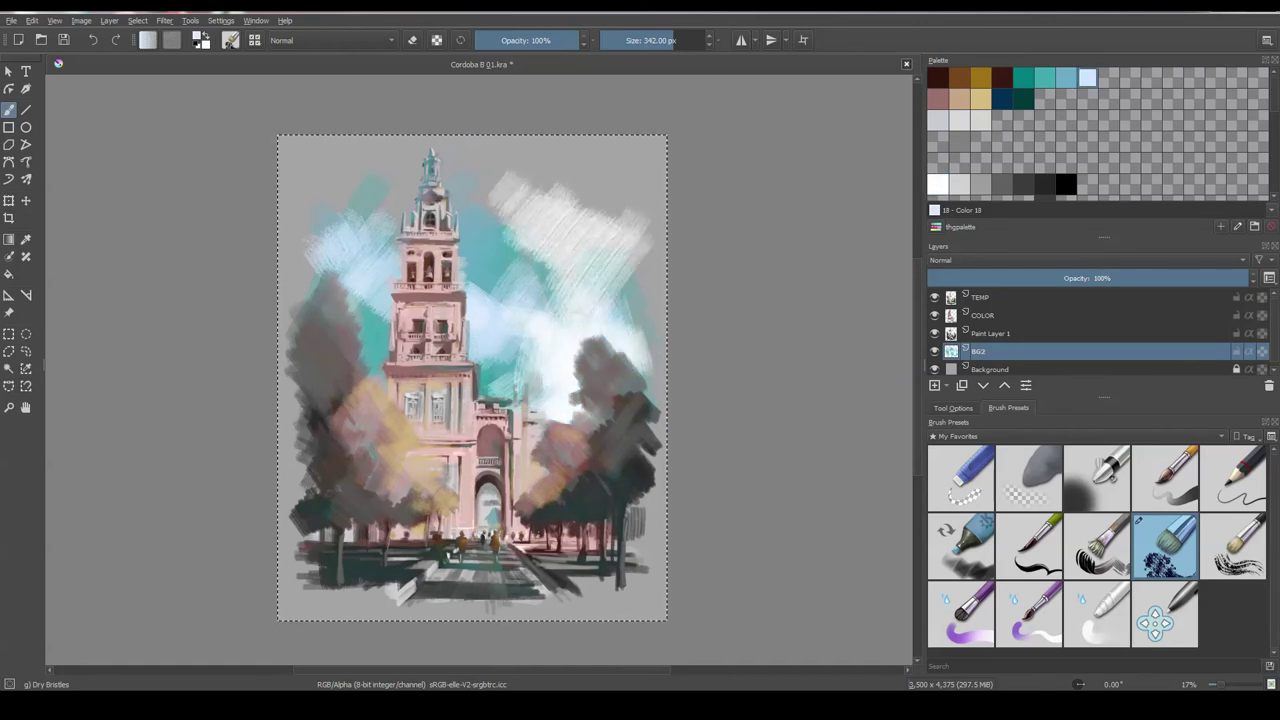
left_click_drag(545, 170, 500, 250)
left_click_drag(360, 175, 455, 180)
mouse_move(400, 215)
left_mouse_down()
mouse_move(500, 250)
mouse_move(631, 195)
mouse_move(586, 186)
mouse_move(606, 229)
mouse_move(597, 335)
left_mouse_up()
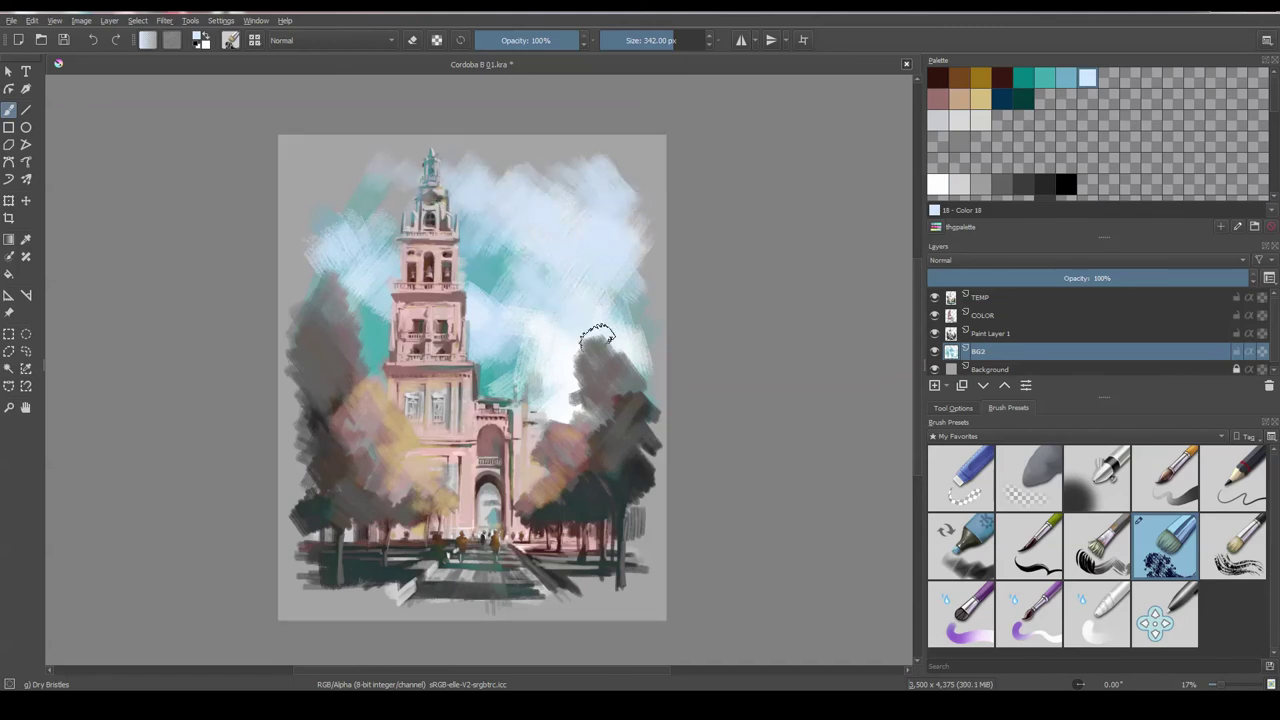
left_click(1066, 77)
mouse_move(455, 190)
left_mouse_down()
mouse_move(390, 200)
mouse_move(484, 206)
left_mouse_up()
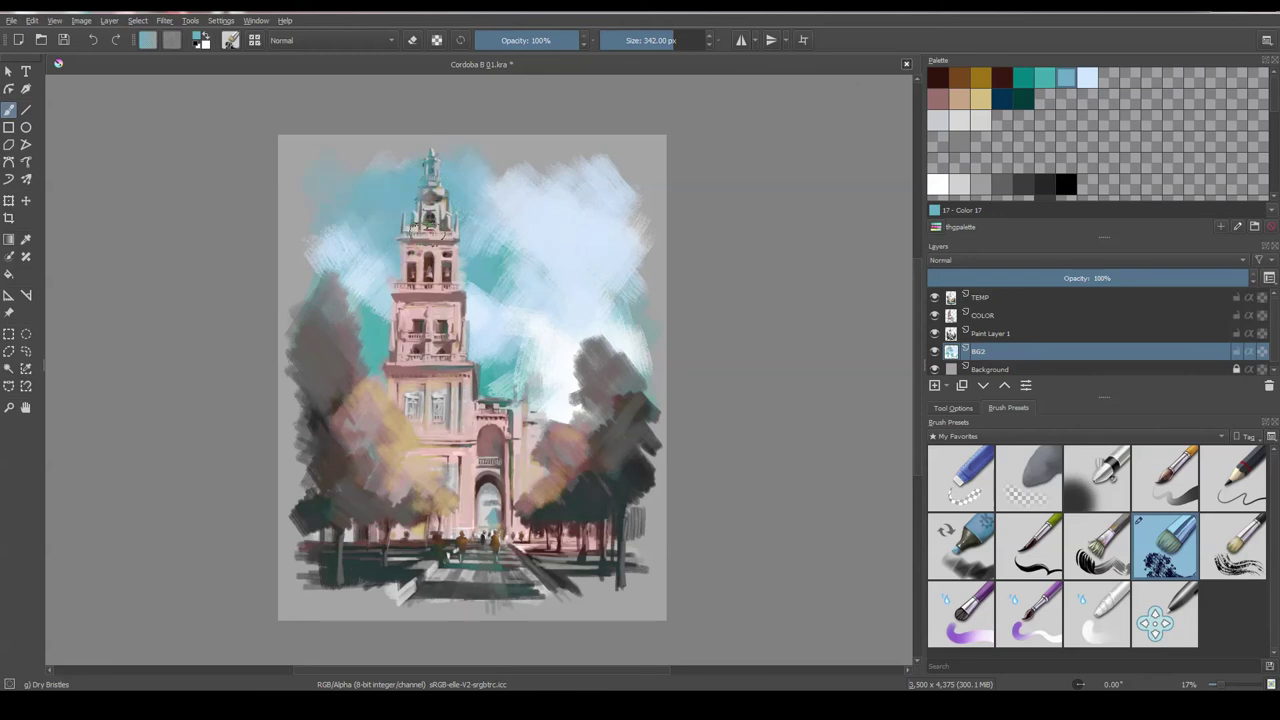
key("ctrl+z")
left_click(937, 184)
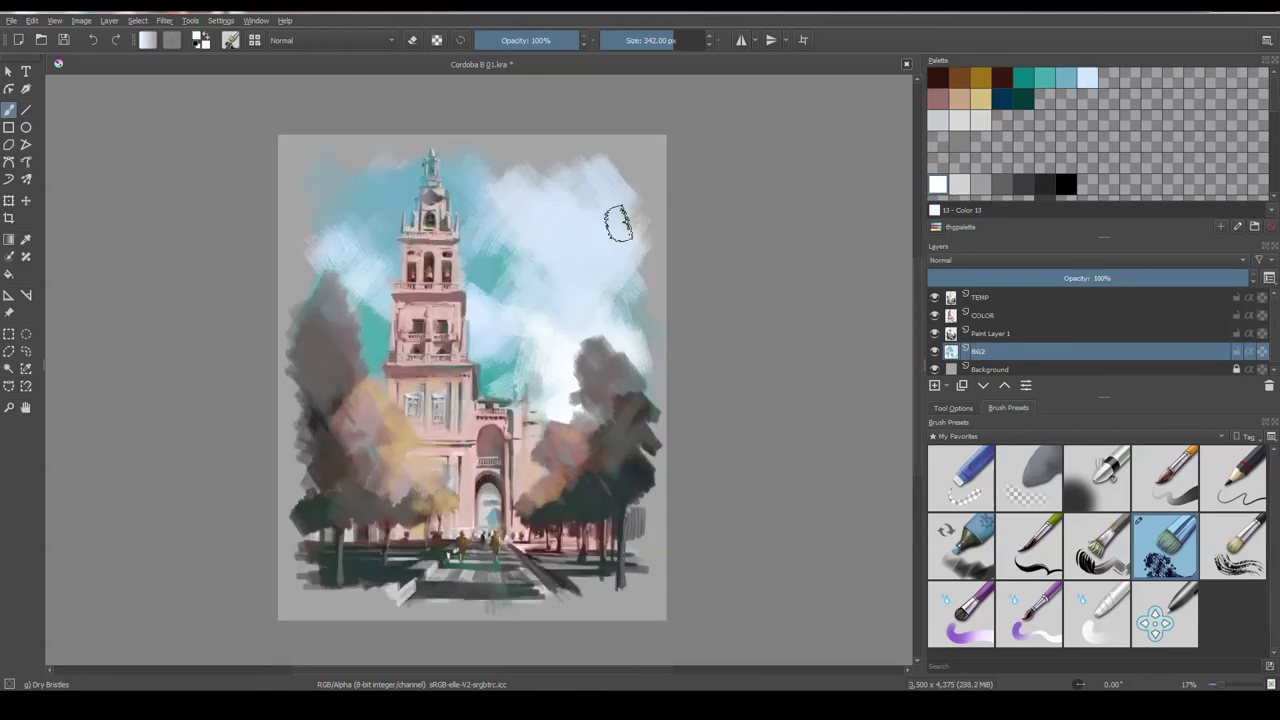
left_click_drag(571, 300, 643, 286)
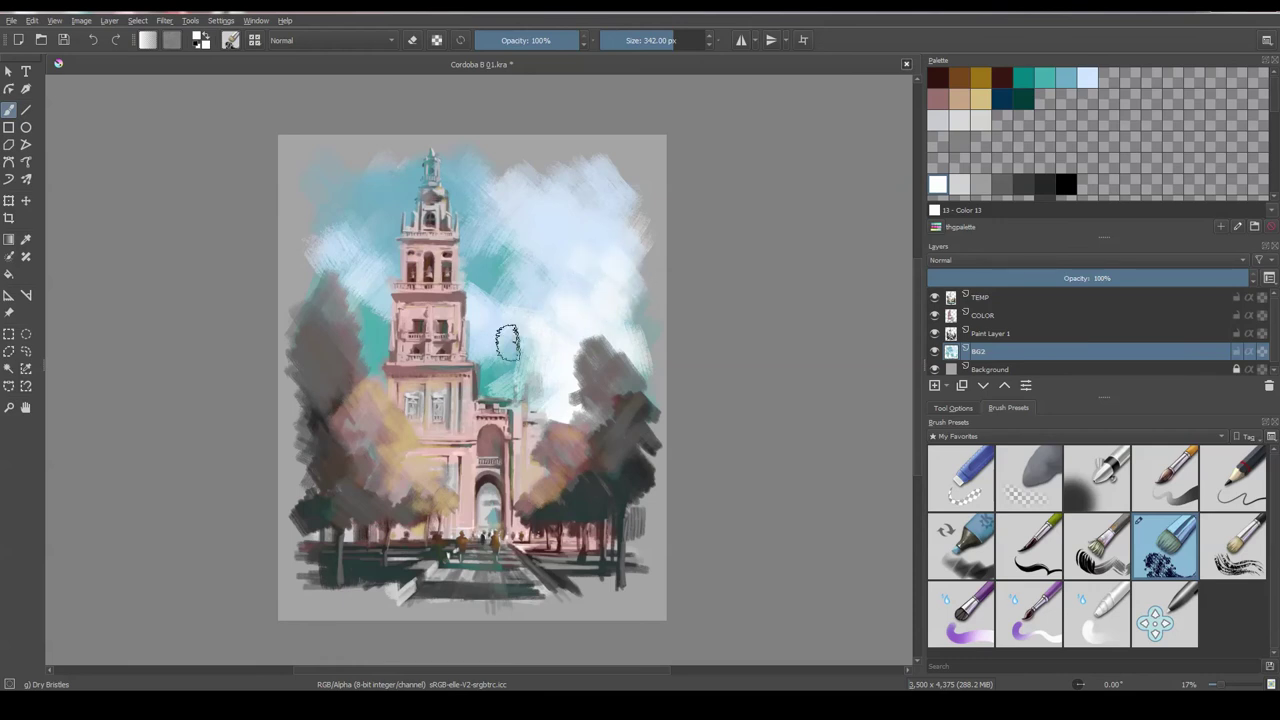
- Erase and rework the upper sky strokes with a 300 px eraser
key("bracketleft")
key("bracketleft")
key("bracketleft")
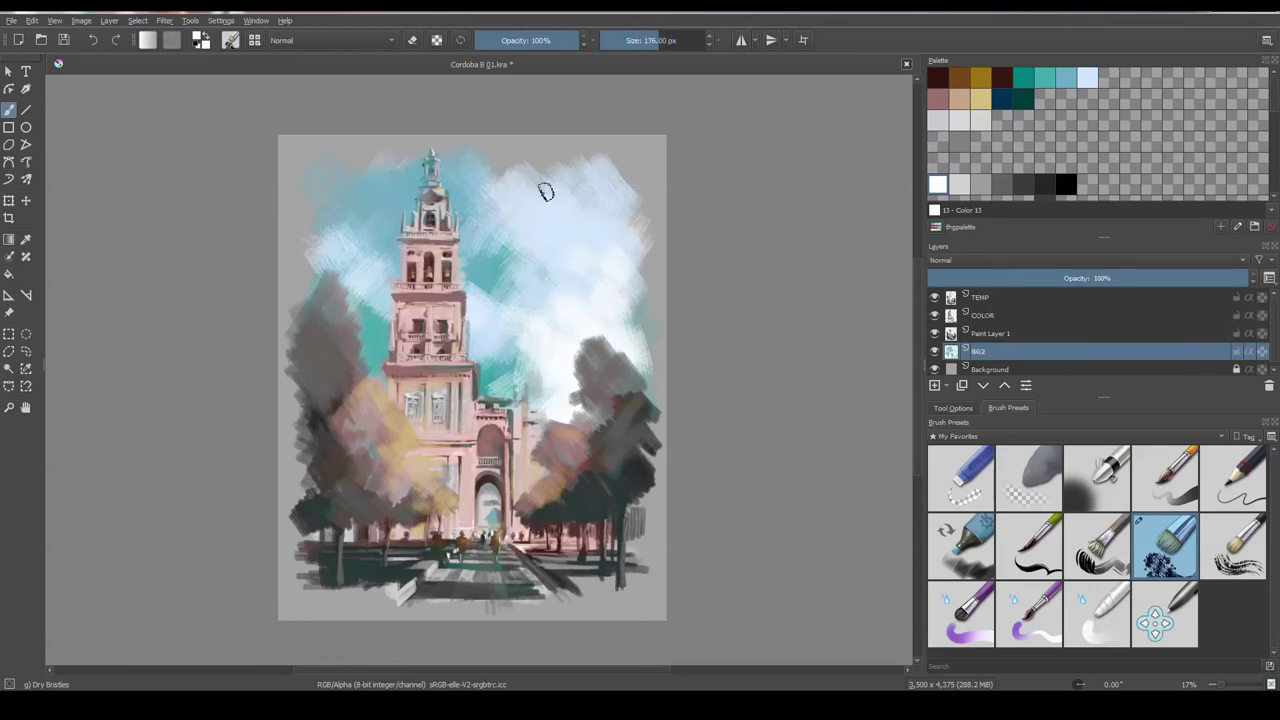
key("e")
key("bracketright")
key("bracketright")
mouse_move(502, 152)
left_mouse_down()
mouse_move(540, 188)
mouse_move(628, 228)
mouse_move(602, 252)
mouse_move(640, 320)
left_mouse_up()
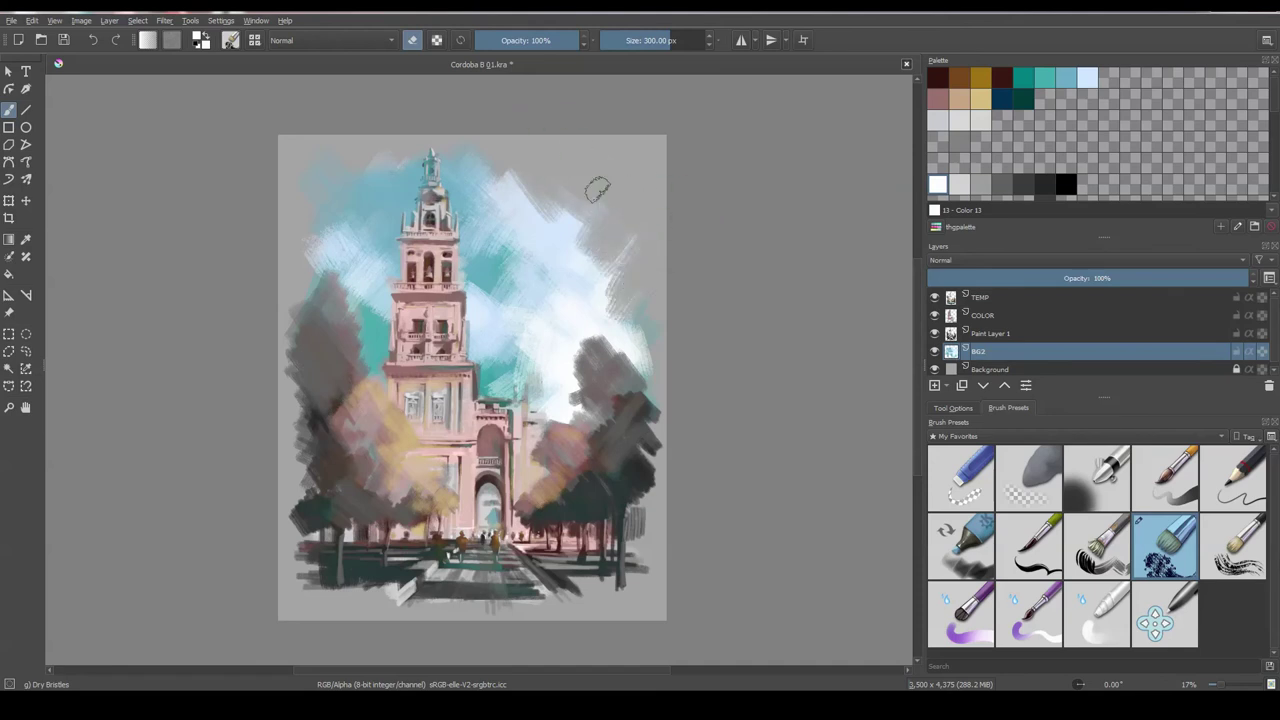
left_click_drag(312, 254, 365, 232)
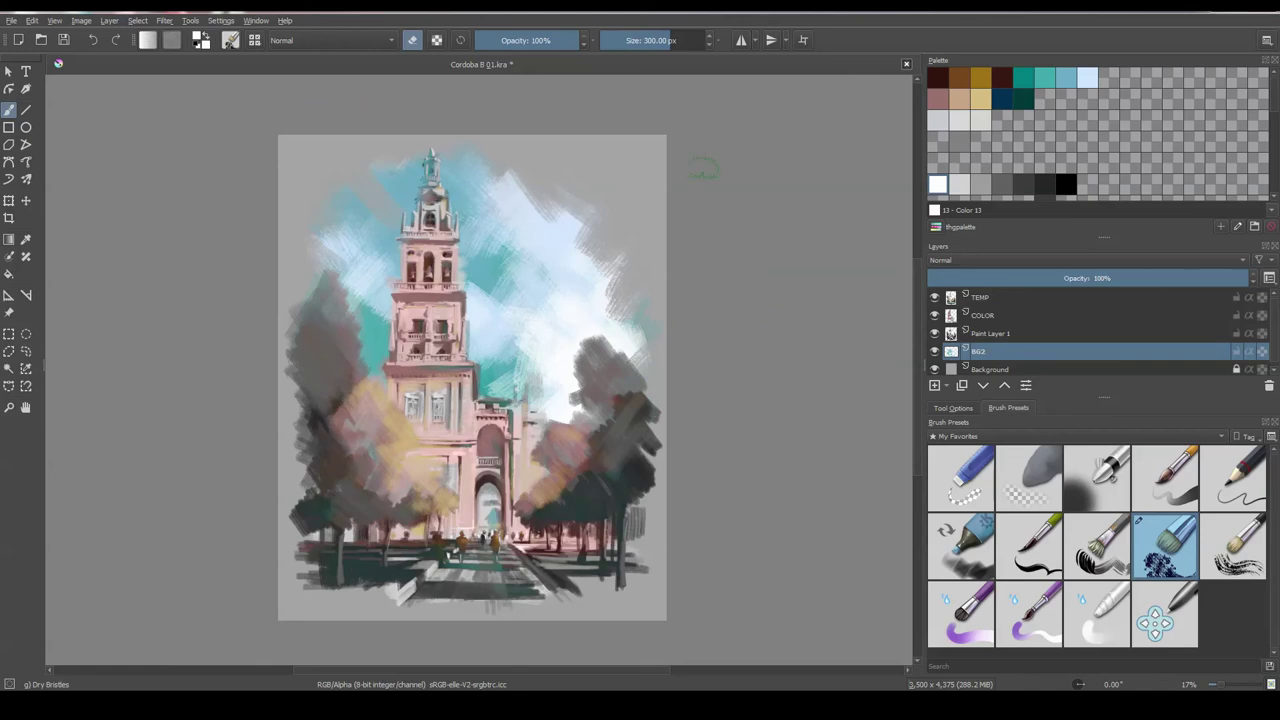
left_click_drag(490, 235, 590, 185)
- On the COLOR layer, warm the facade left of the arch with tan
left_click(983, 315)
left_click(959, 100)
key("e")
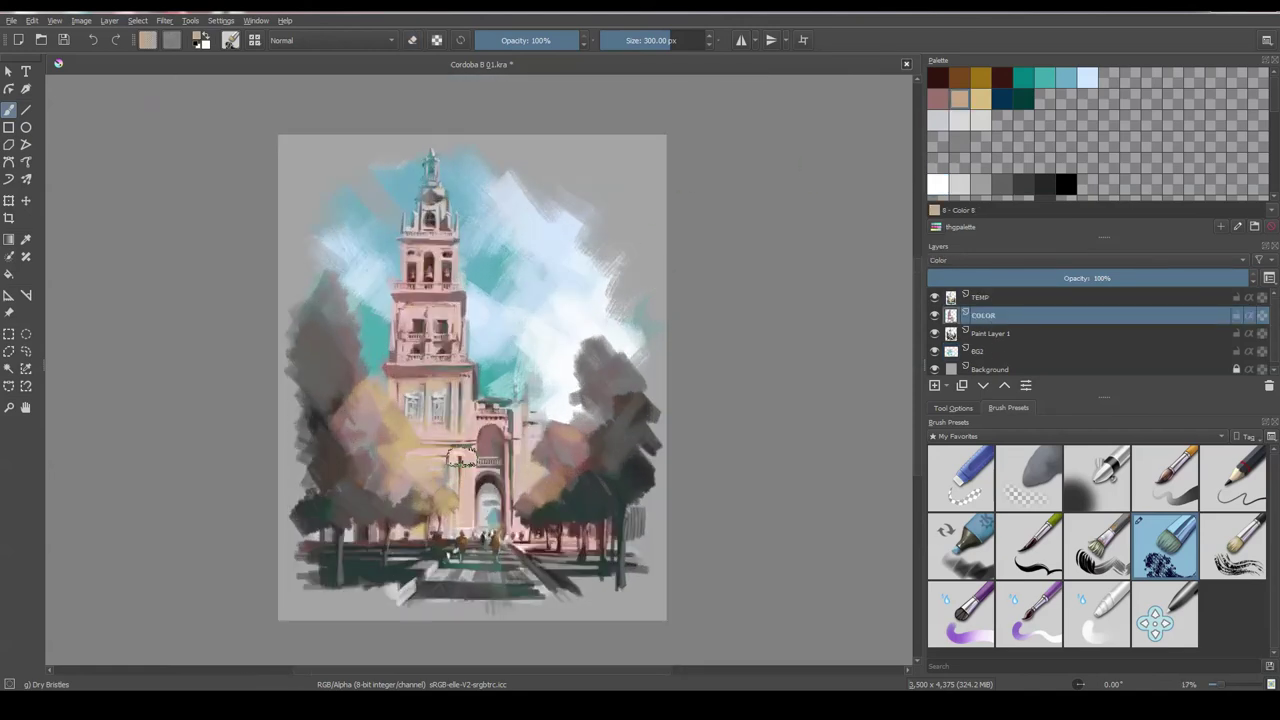
left_click_drag(463, 515, 453, 356)
- Tint the right and left tree groups and lower-left trees teal, erasing one strip
left_click(1023, 77)
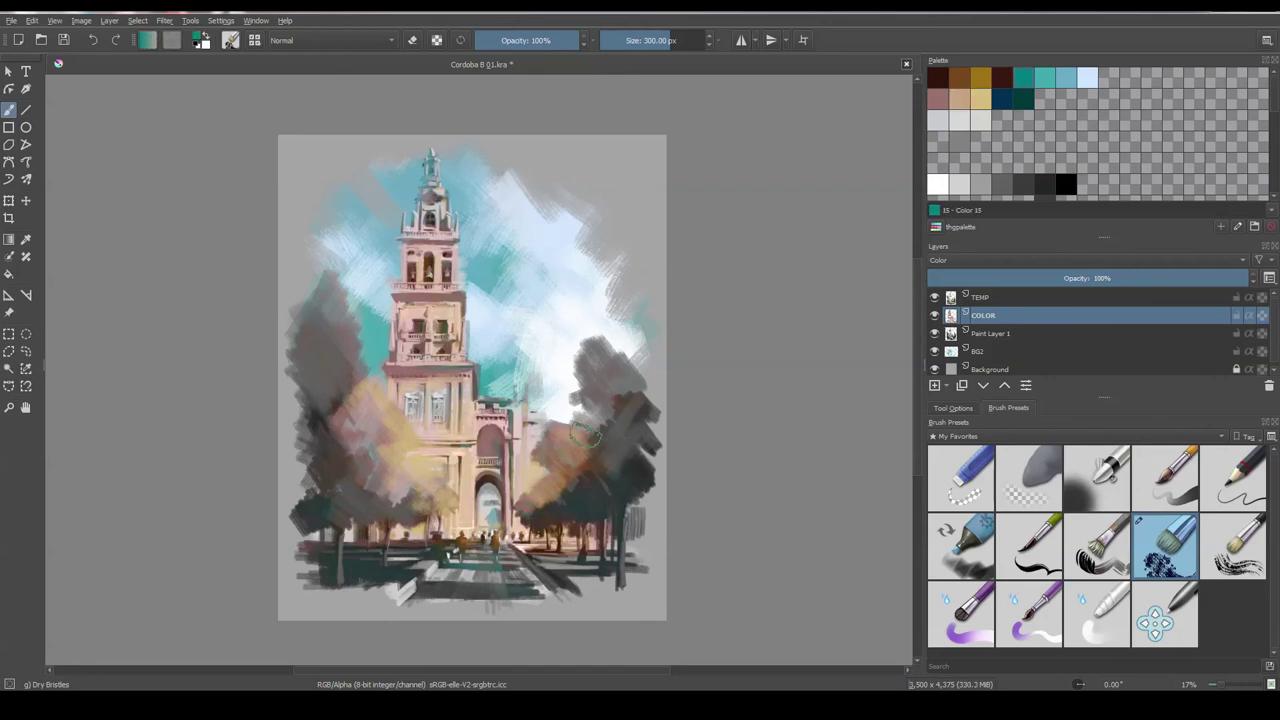
mouse_move(585, 432)
left_mouse_down()
mouse_move(630, 360)
mouse_move(595, 345)
left_mouse_up()
mouse_move(320, 390)
left_mouse_down()
mouse_move(315, 345)
mouse_move(370, 340)
left_mouse_up()
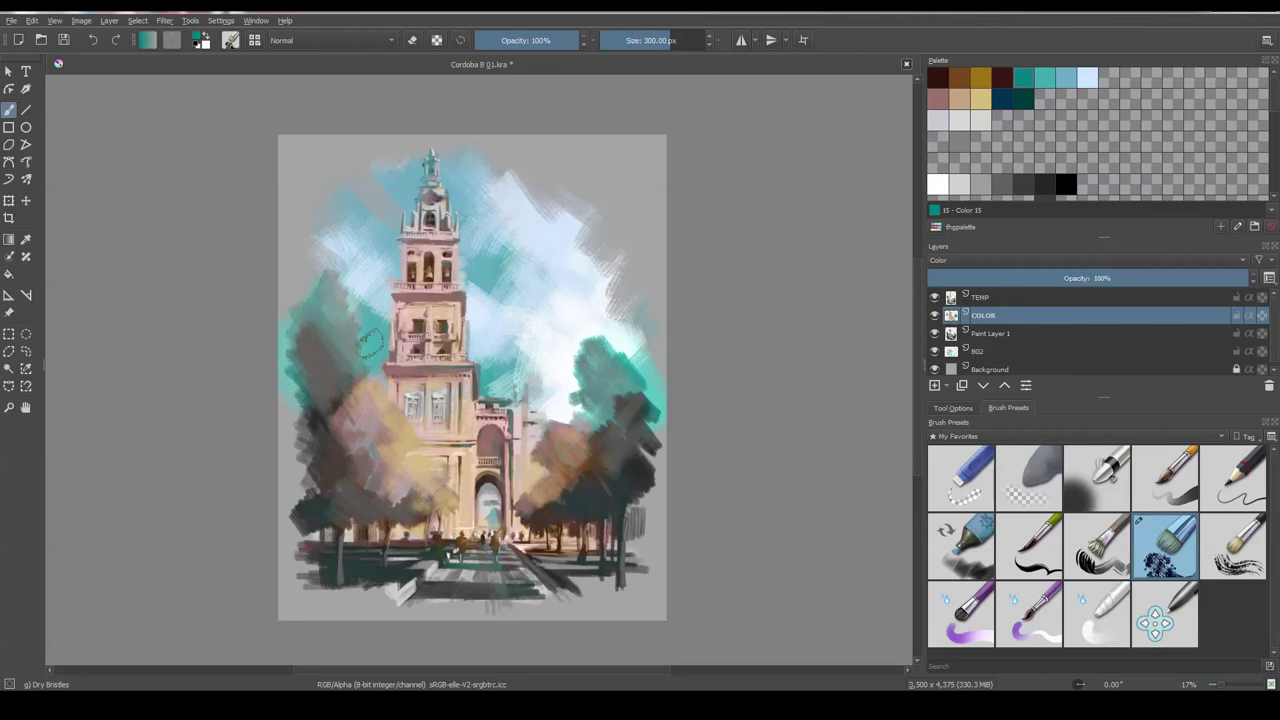
left_click_drag(312, 413, 354, 508)
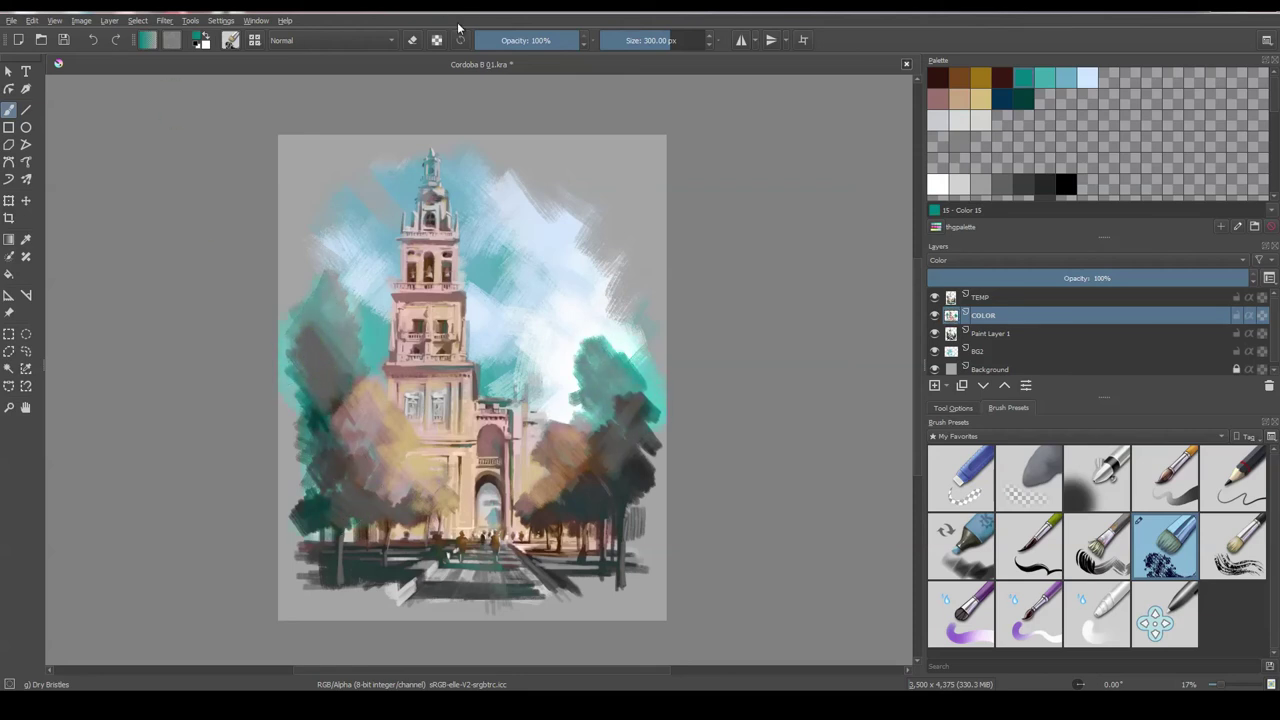
key("e")
left_click_drag(292, 305, 292, 380)
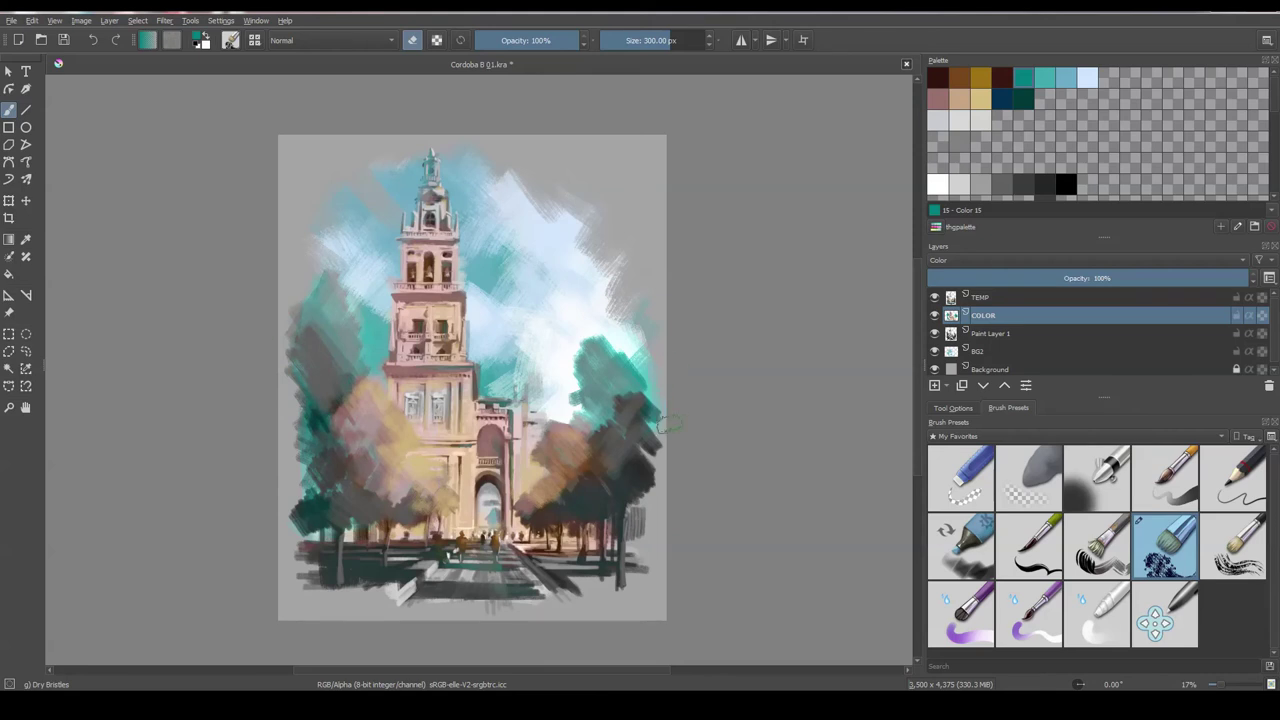
key("e")
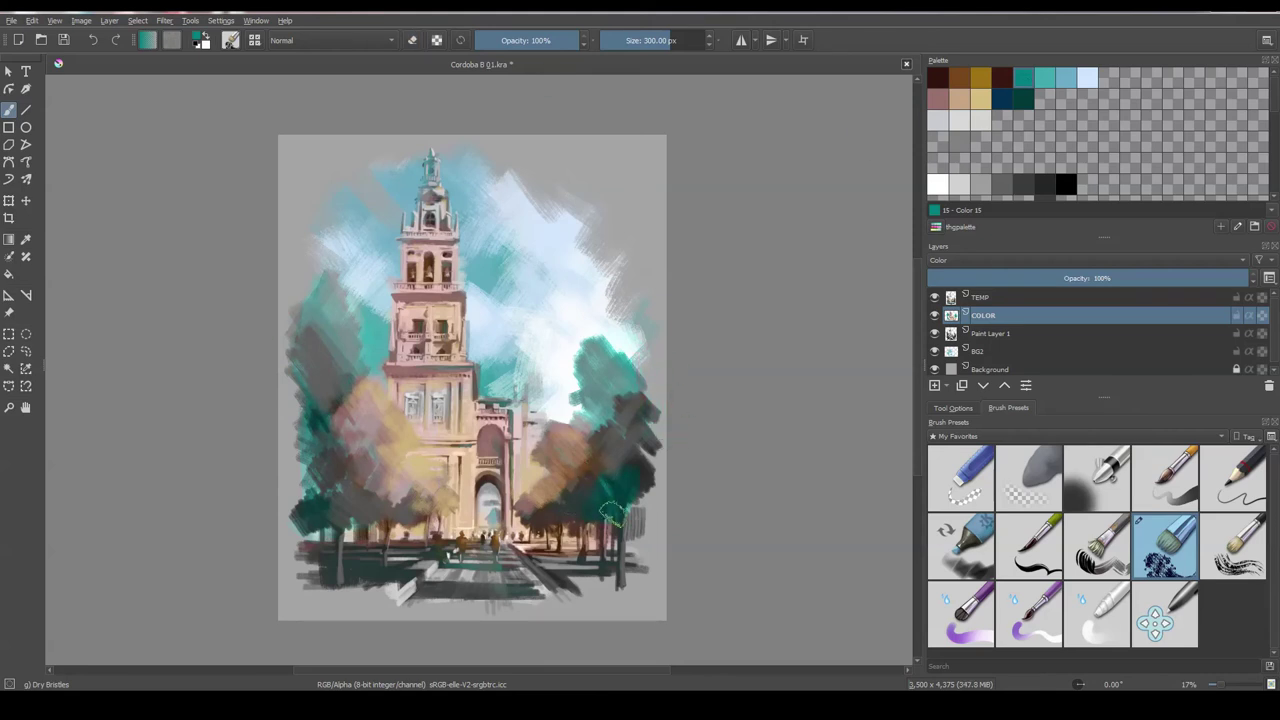
mouse_move(327, 568)
left_mouse_down()
mouse_move(344, 542)
mouse_move(432, 586)
left_mouse_up()
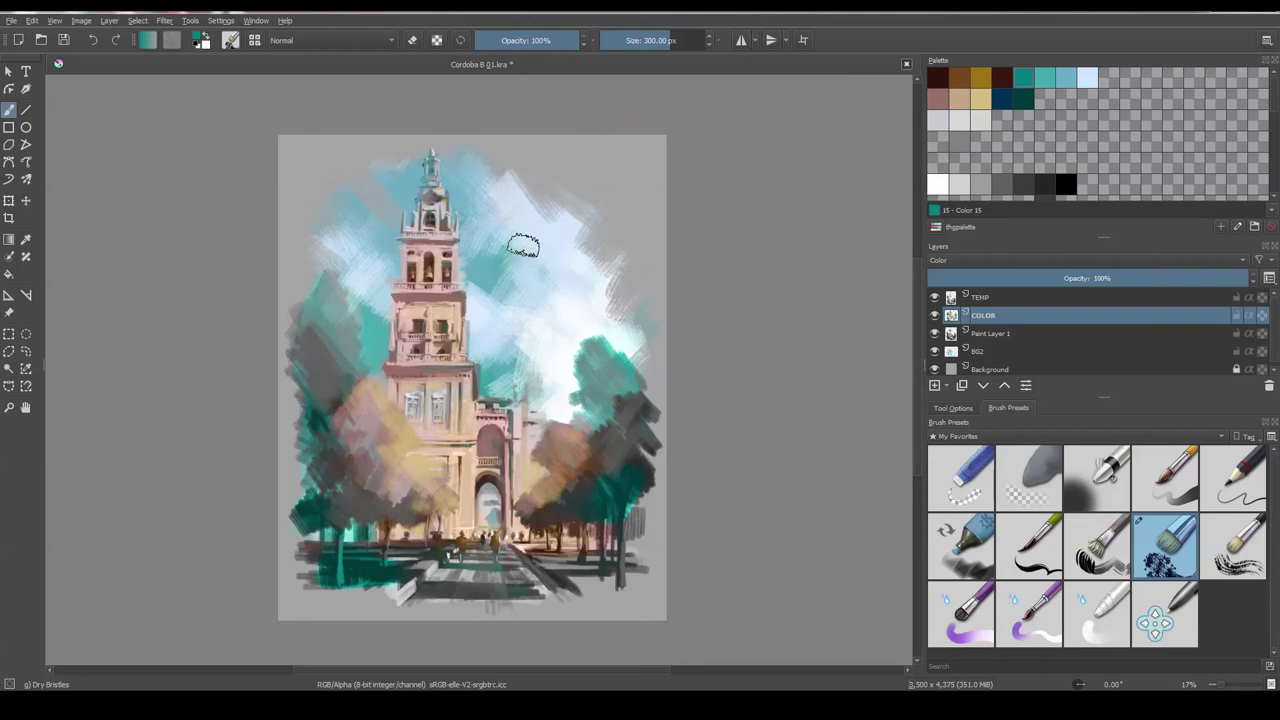
- Save the painting with Ctrl+S
scroll(520, 252, "up", 1)
scroll(481, 277, "up", 1)
left_click(481, 277, "ctrl")
key("ctrl+s")
key("Insert")
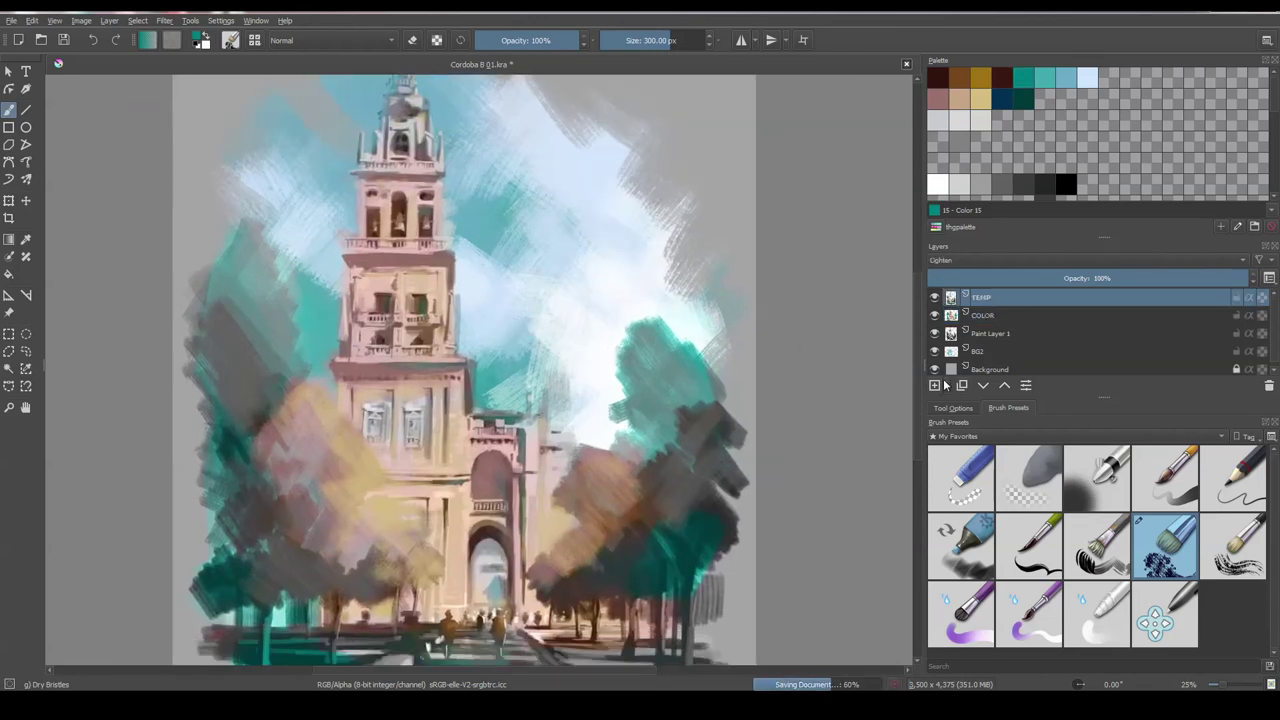
left_click(986, 278)
double_click(993, 297)
type("HIGHLIGHTS")
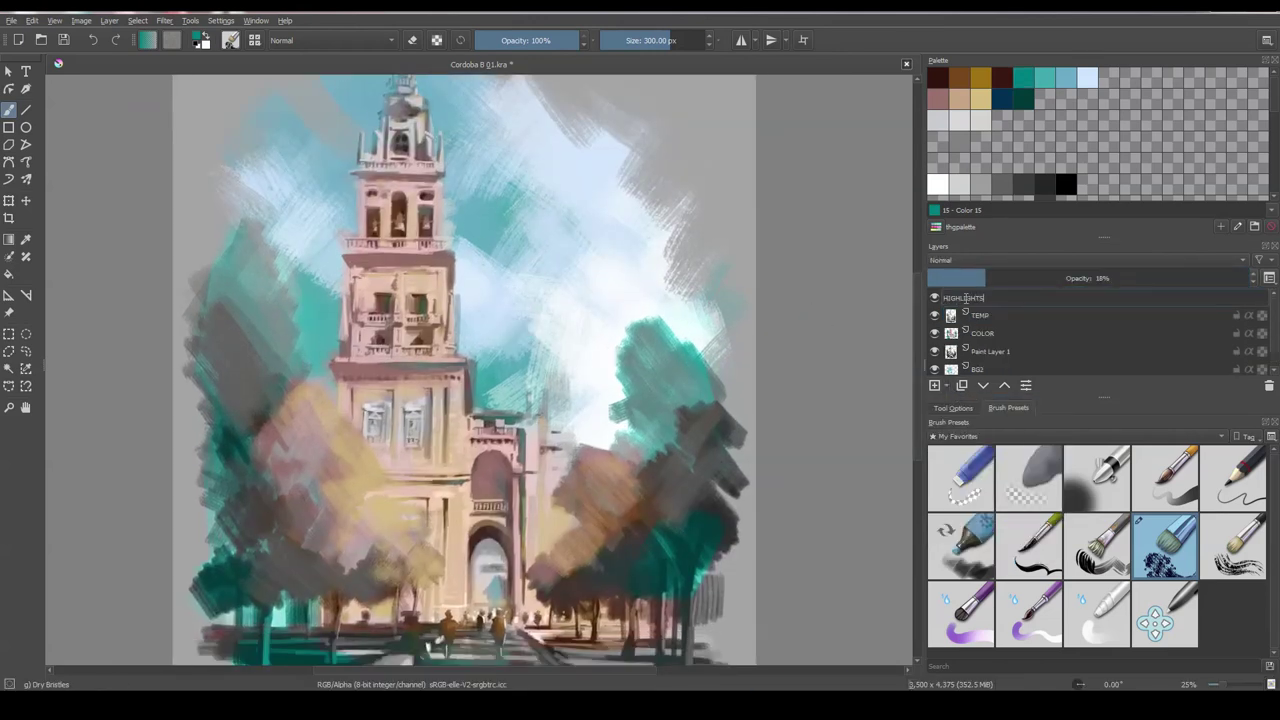
key("Return")
left_click(937, 184)
key("bracketleft")
key("bracketleft")
key("bracketleft")
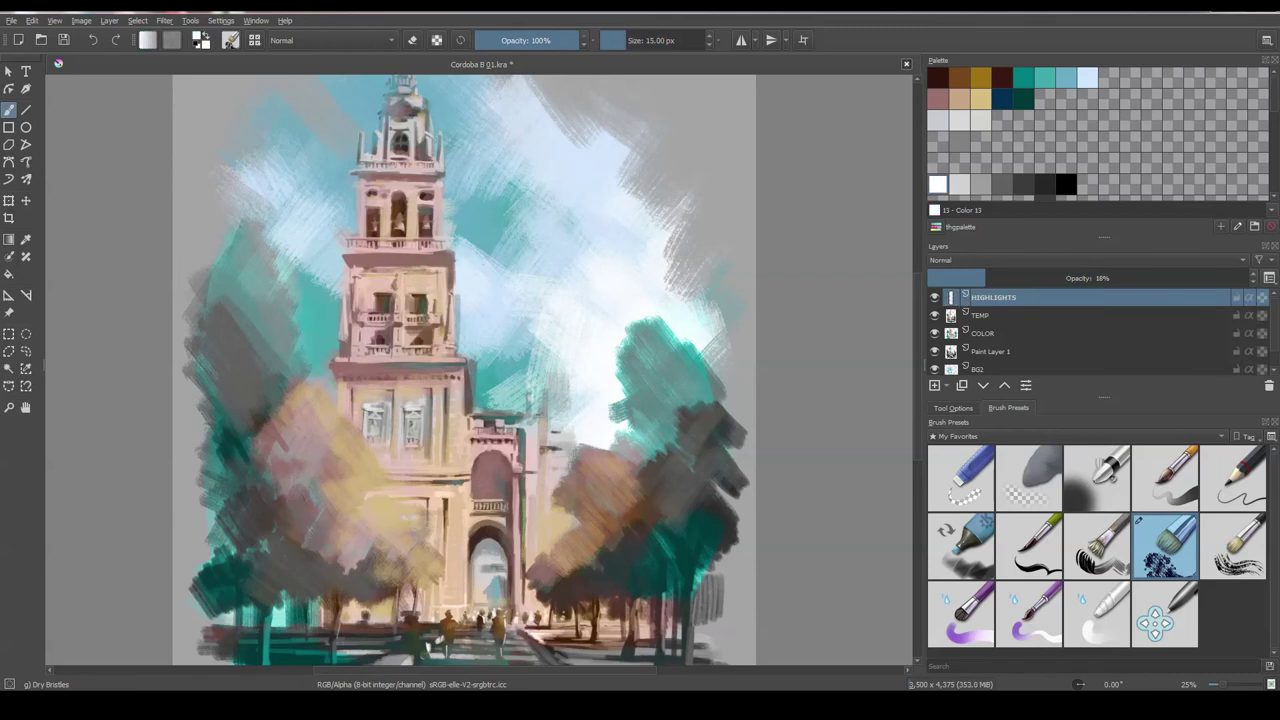
left_click_drag(441, 228, 433, 288)
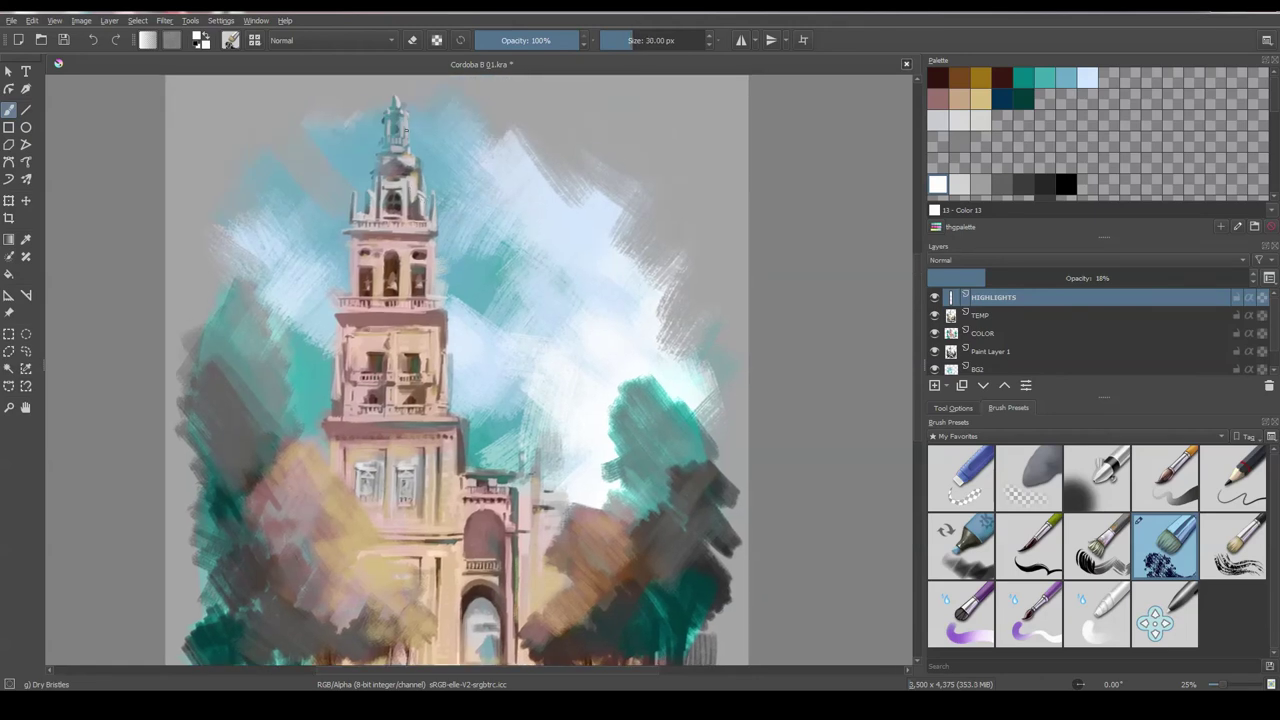
left_click_drag(473, 403, 471, 243)
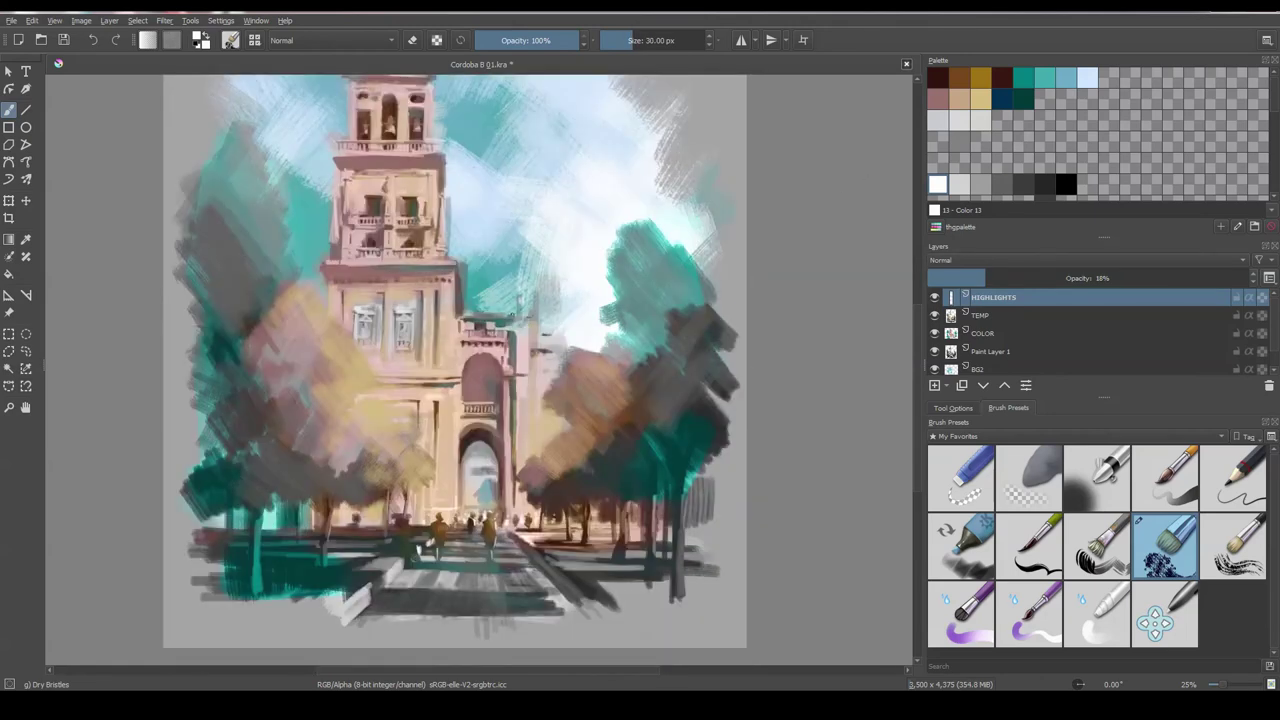
right_click(955, 298)
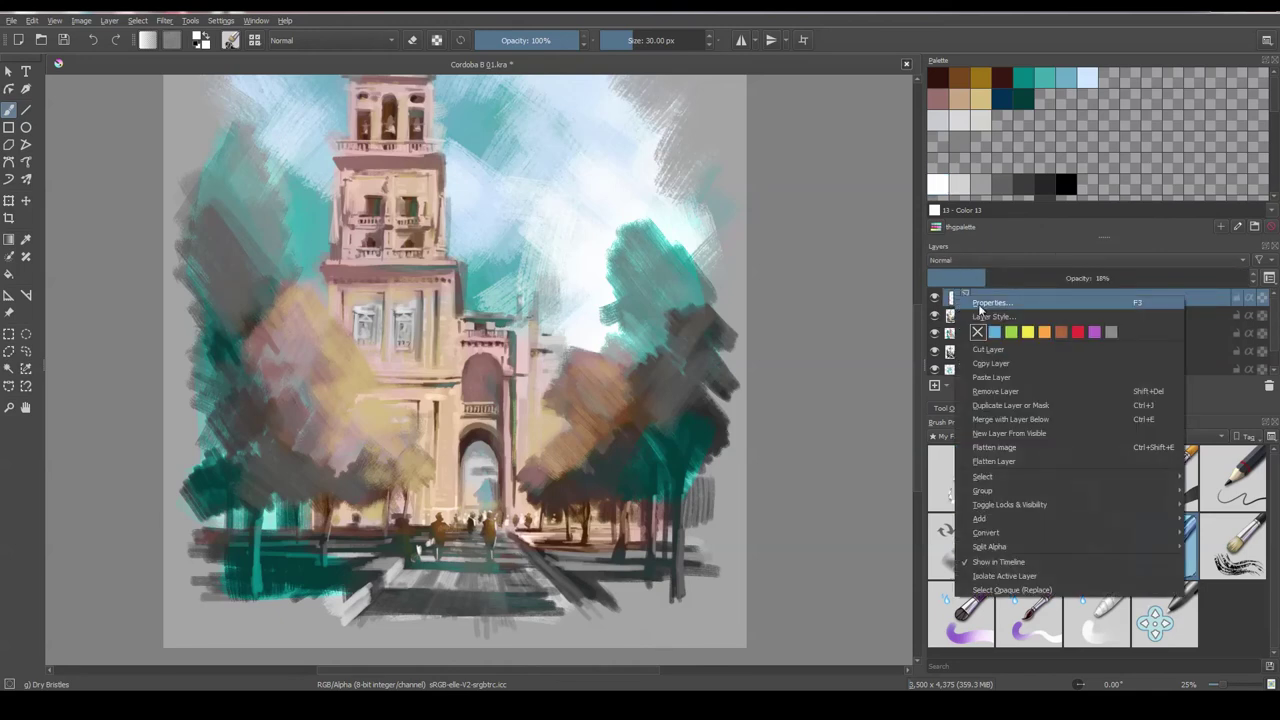
left_click(985, 304)
left_click(786, 411)
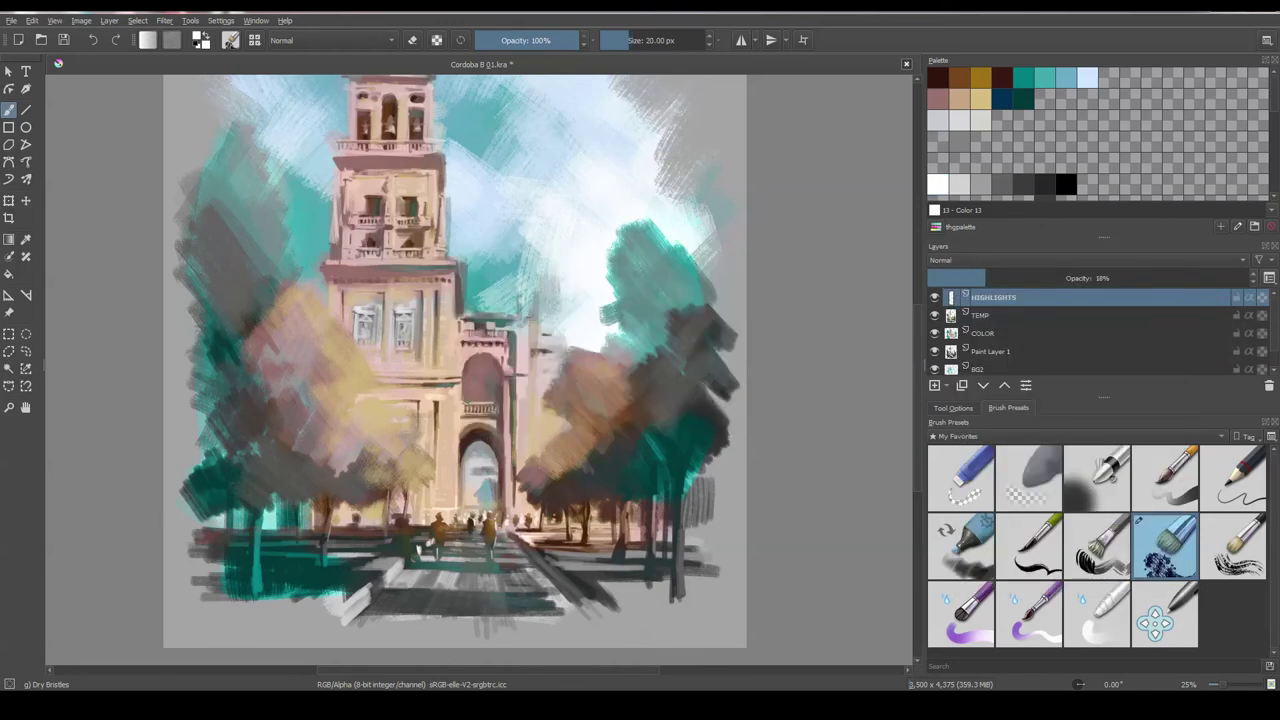
- Zoom in on the gateway and raise the HIGHLIGHTS layer to 100% opacity with a 5 px brush
key("bracketleft")
key("plus")
key("plus")
key("plus")
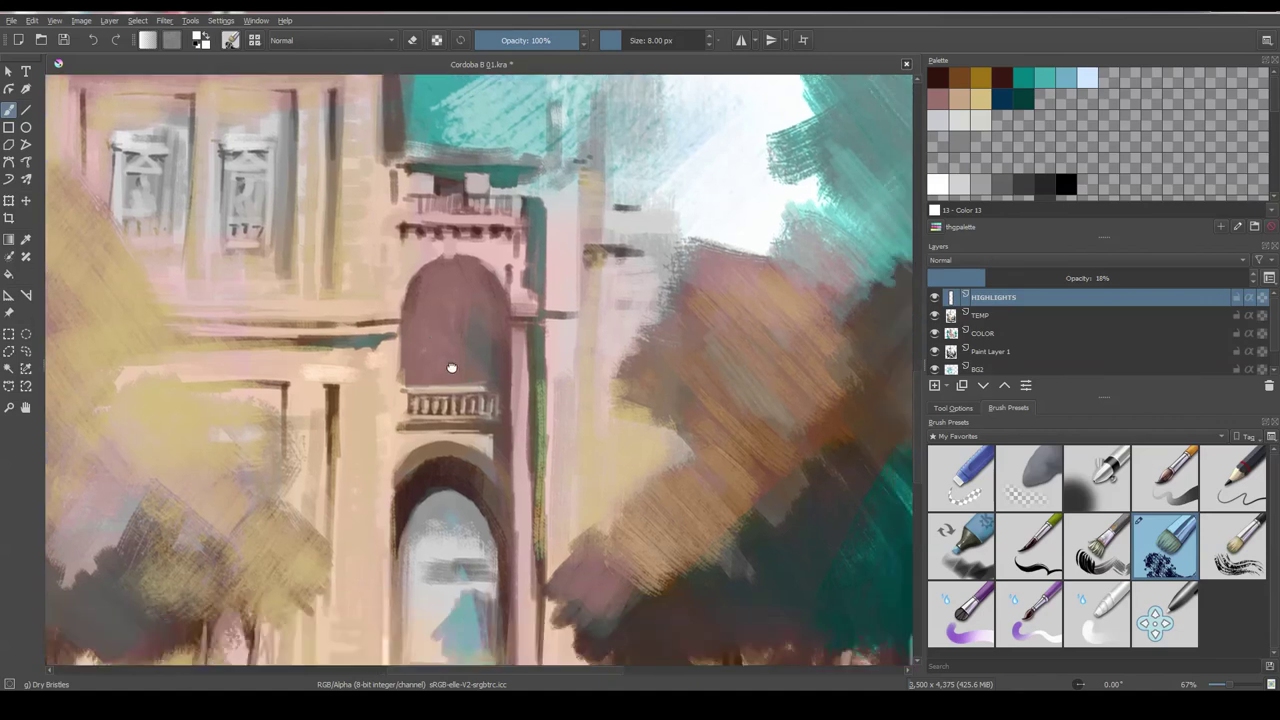
left_click_drag(495, 245, 430, 255)
key("bracketright")
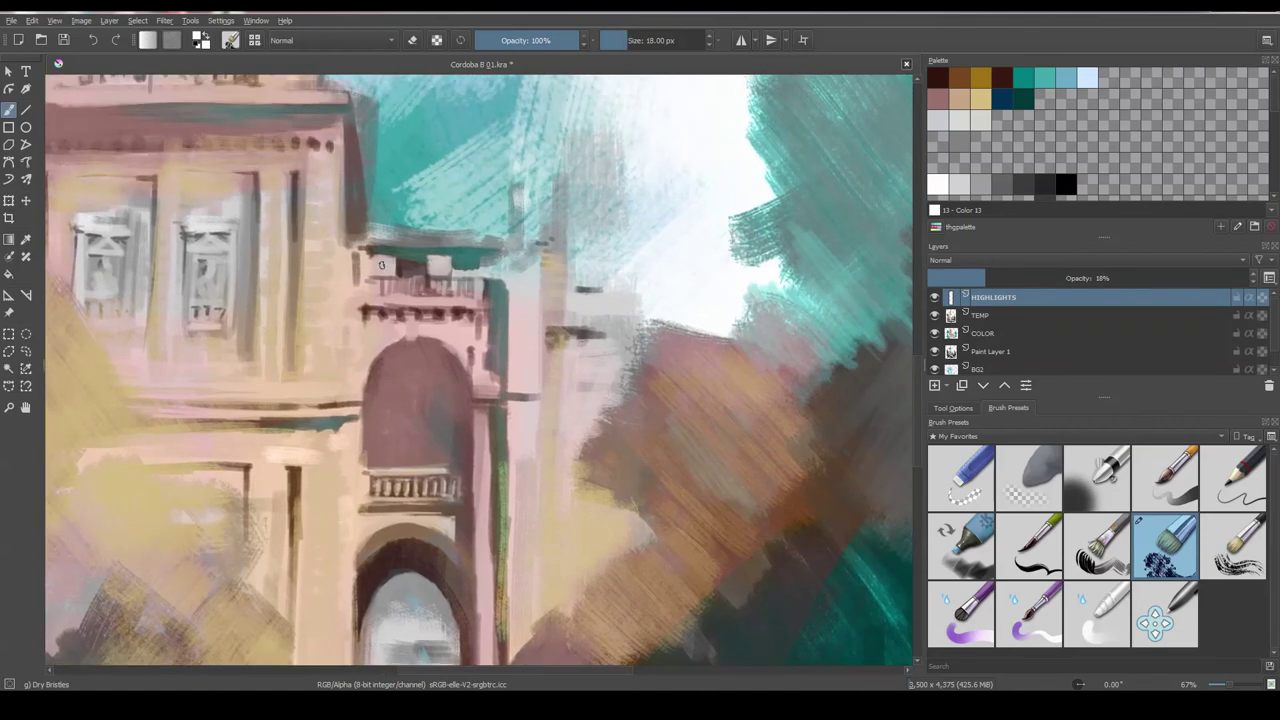
key("bracketleft")
key("bracketleft")
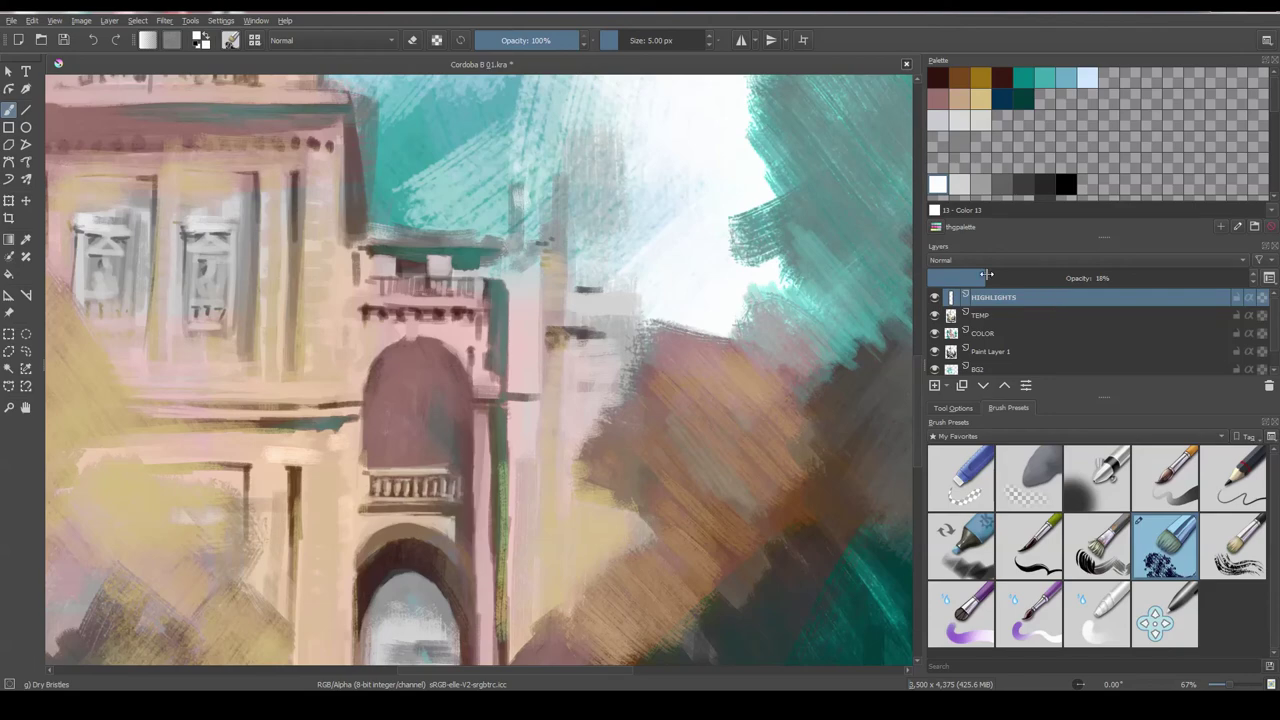
left_click_drag(987, 278, 1245, 280)
- Paint white highlights on the tower's edges, balustrade rail and central window figure
scroll(503, 434, "up", 5)
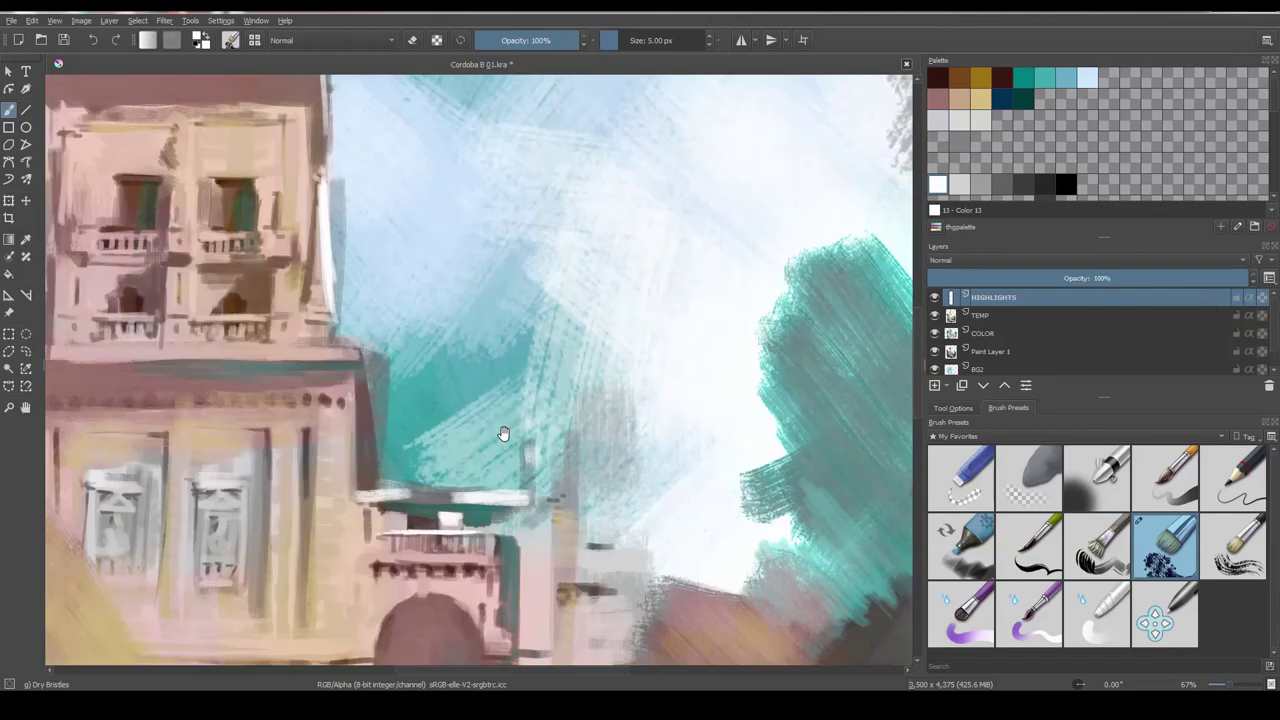
scroll(546, 354, "up", 5)
left_click_drag(469, 274, 469, 240)
key("]")
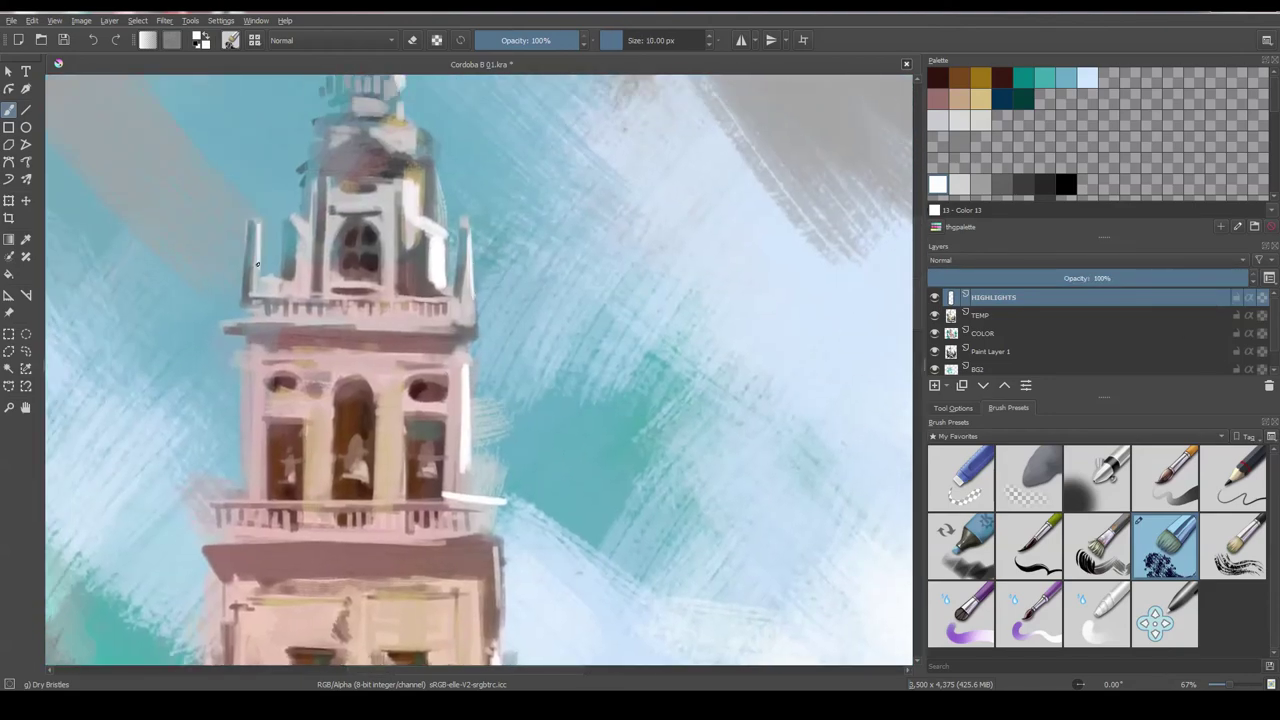
left_click_drag(258, 272, 258, 214)
scroll(309, 250, "up", 3)
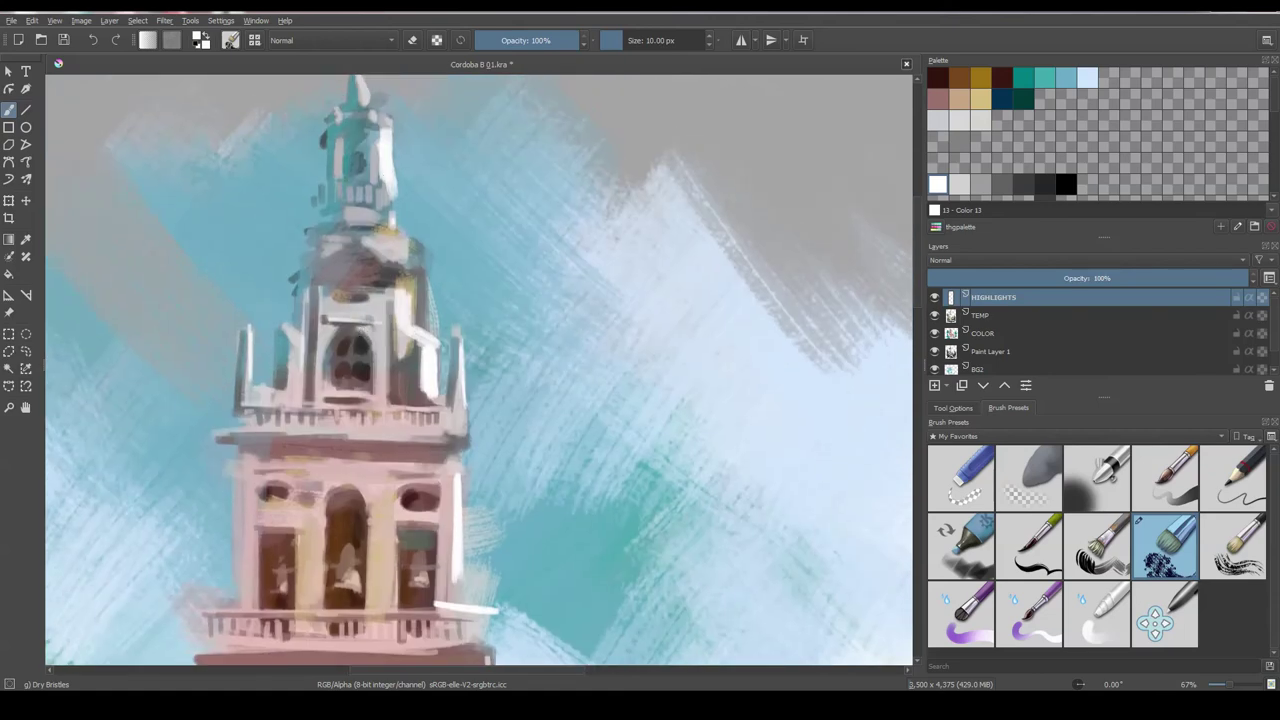
scroll(356, 180, "down", 5)
scroll(385, 153, "down", 3)
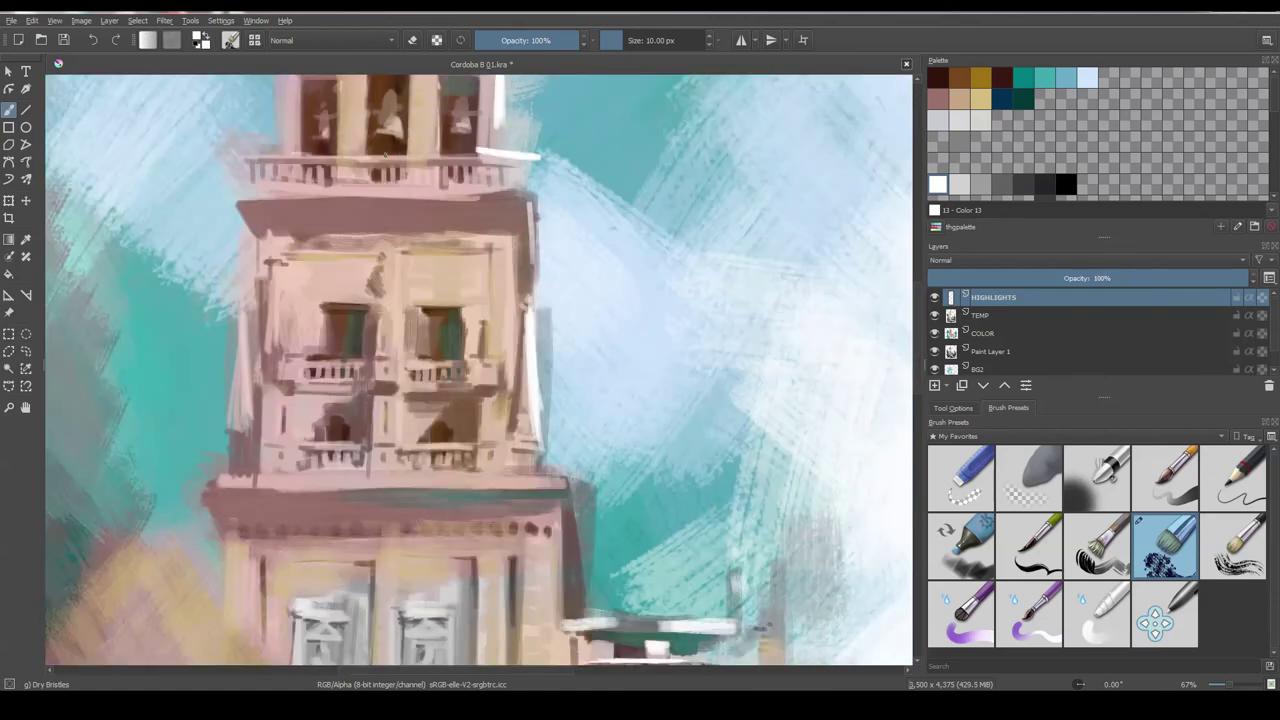
left_click_drag(385, 155, 484, 155)
left_click_drag(392, 132, 398, 114)
- Highlight the balcony rail, facade, long cornice and right edge using a 14 px brush
scroll(314, 127, "down", 2)
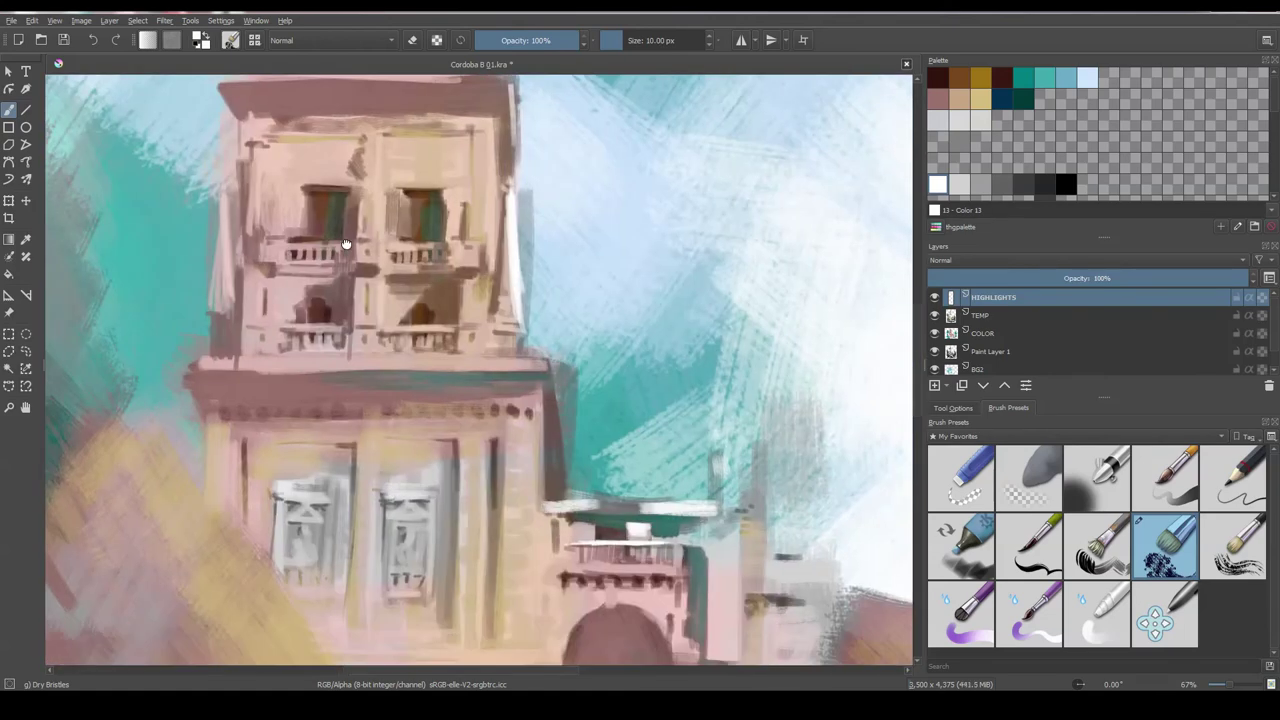
left_click_drag(390, 242, 452, 242)
mouse_move(288, 243)
left_mouse_down()
mouse_move(356, 243)
mouse_move(381, 266)
mouse_move(378, 334)
left_mouse_up()
left_click_drag(482, 240, 484, 310)
left_click_drag(275, 286, 275, 326)
left_click_drag(230, 196, 230, 300)
scroll(300, 349, "down", 2)
left_click_drag(176, 232, 530, 233)
left_click_drag(465, 312, 465, 406)
key("bracketright")
left_click_drag(519, 328, 517, 422)
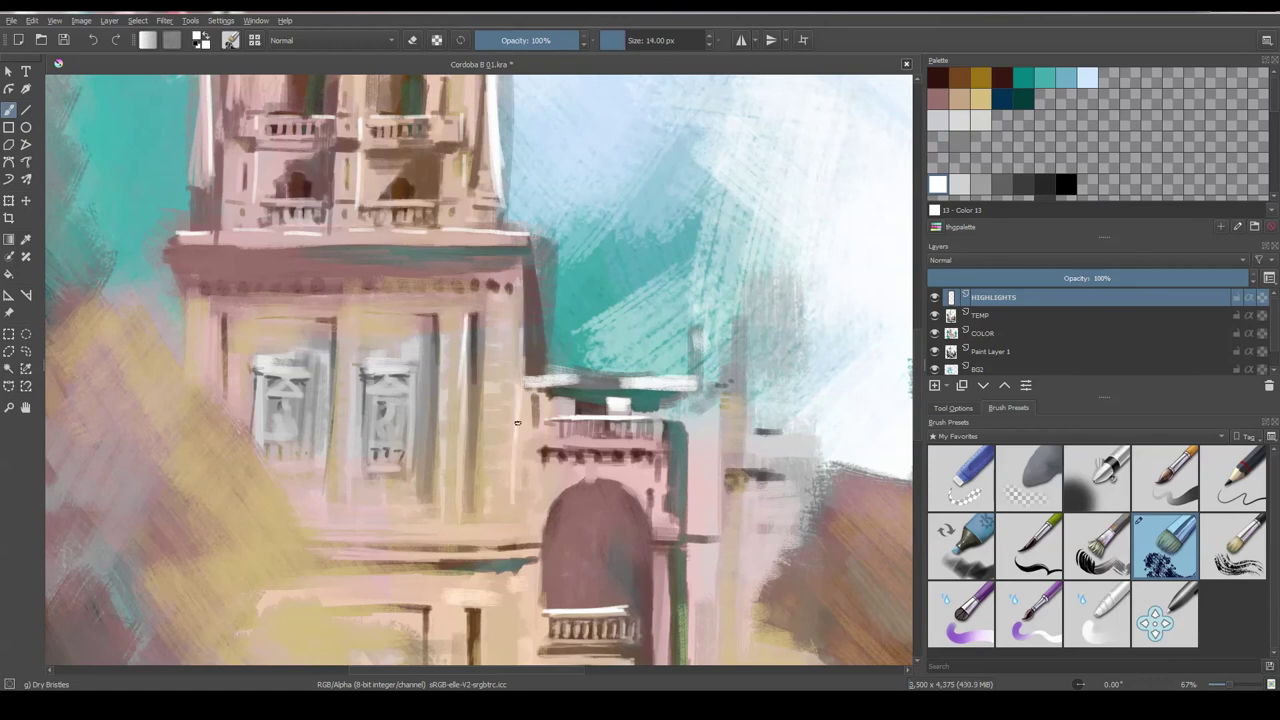
- Add light strokes along the right pillar and pinkish-white highlights on the building edge
left_click_drag(529, 490, 539, 260)
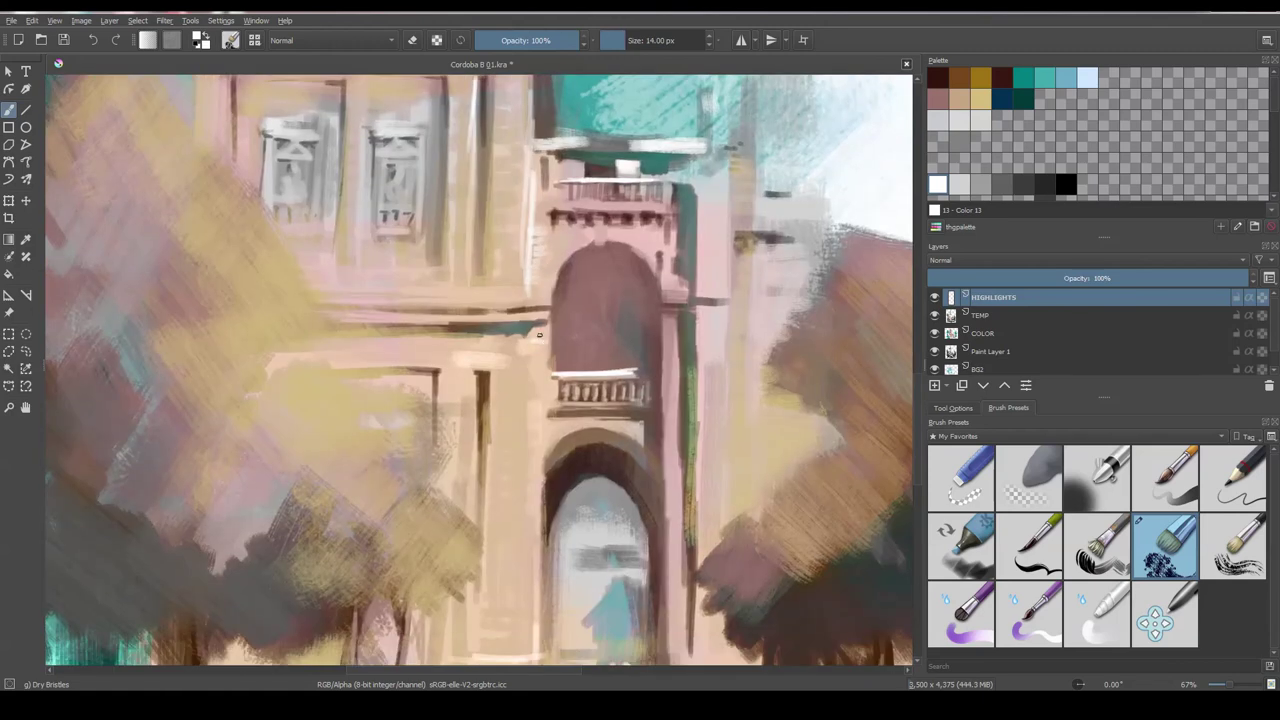
left_click_drag(529, 509, 538, 389)
left_click_drag(634, 549, 596, 472)
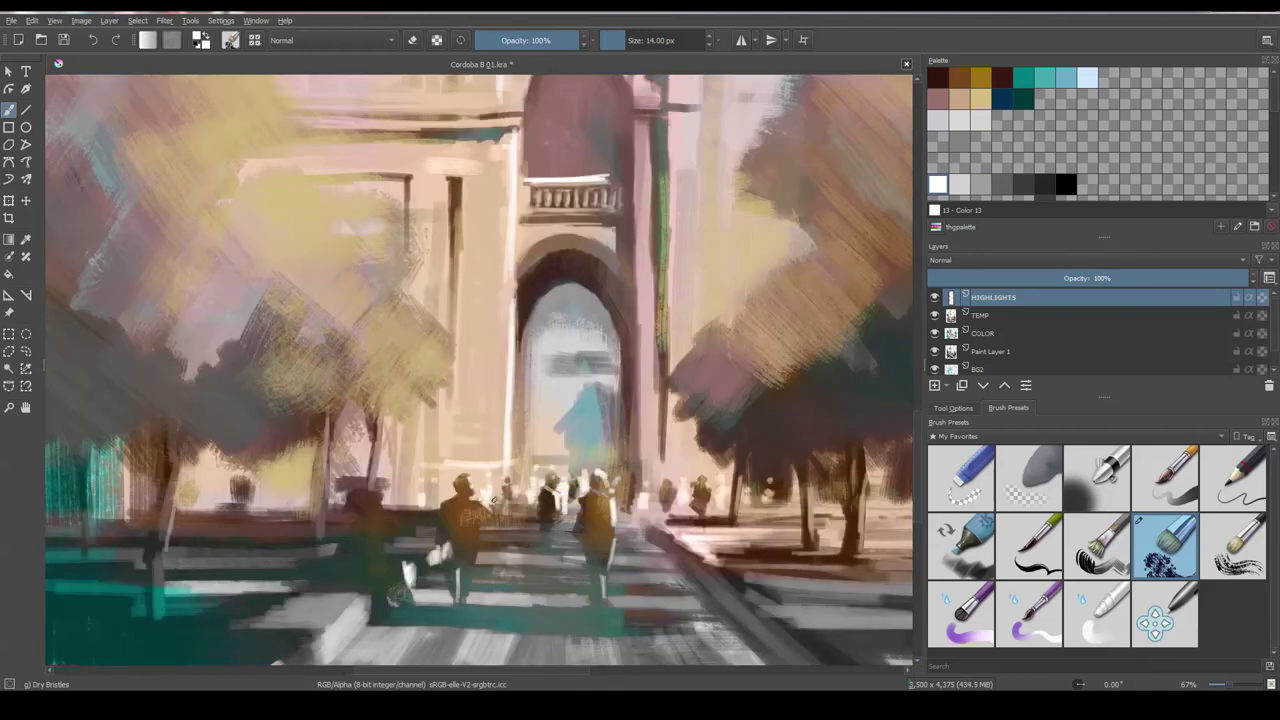
left_click_drag(658, 484, 613, 649)
left_click_drag(657, 205, 649, 442)
left_click_drag(570, 132, 530, 372)
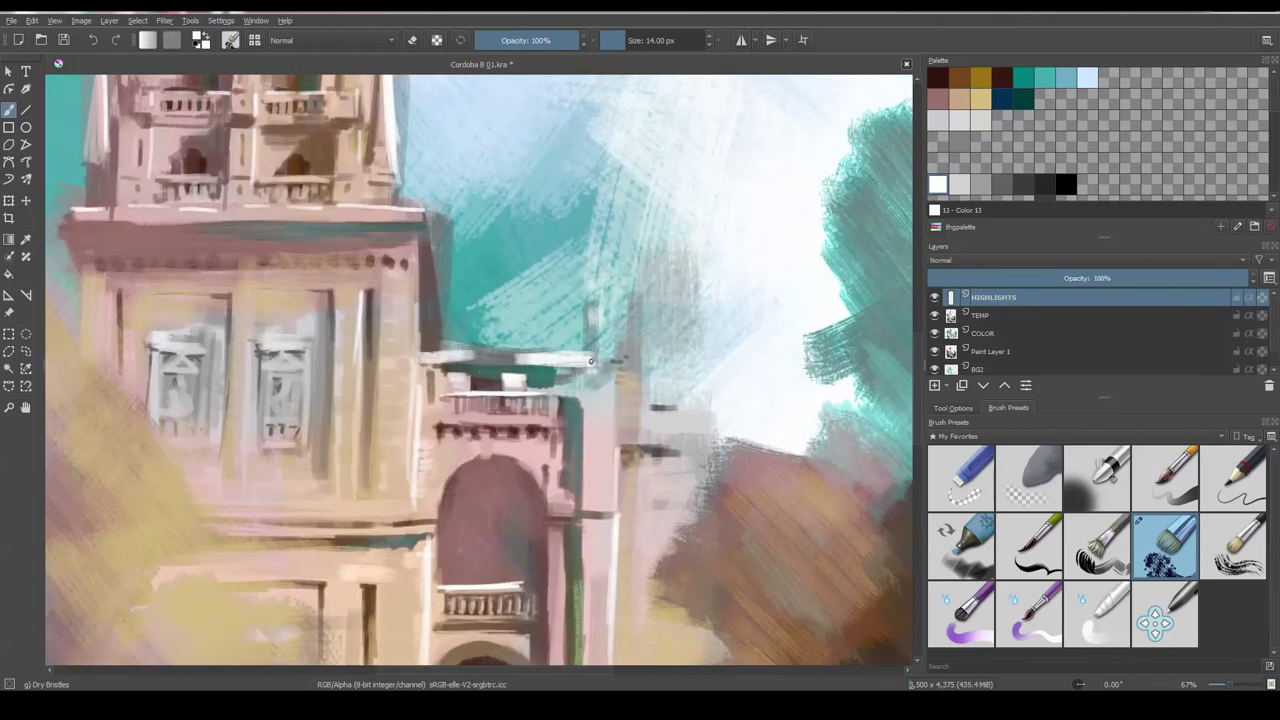
mouse_move(624, 364)
left_mouse_down()
mouse_move(646, 370)
mouse_move(632, 426)
mouse_move(686, 446)
left_mouse_up()
left_click_drag(456, 300, 430, 700)
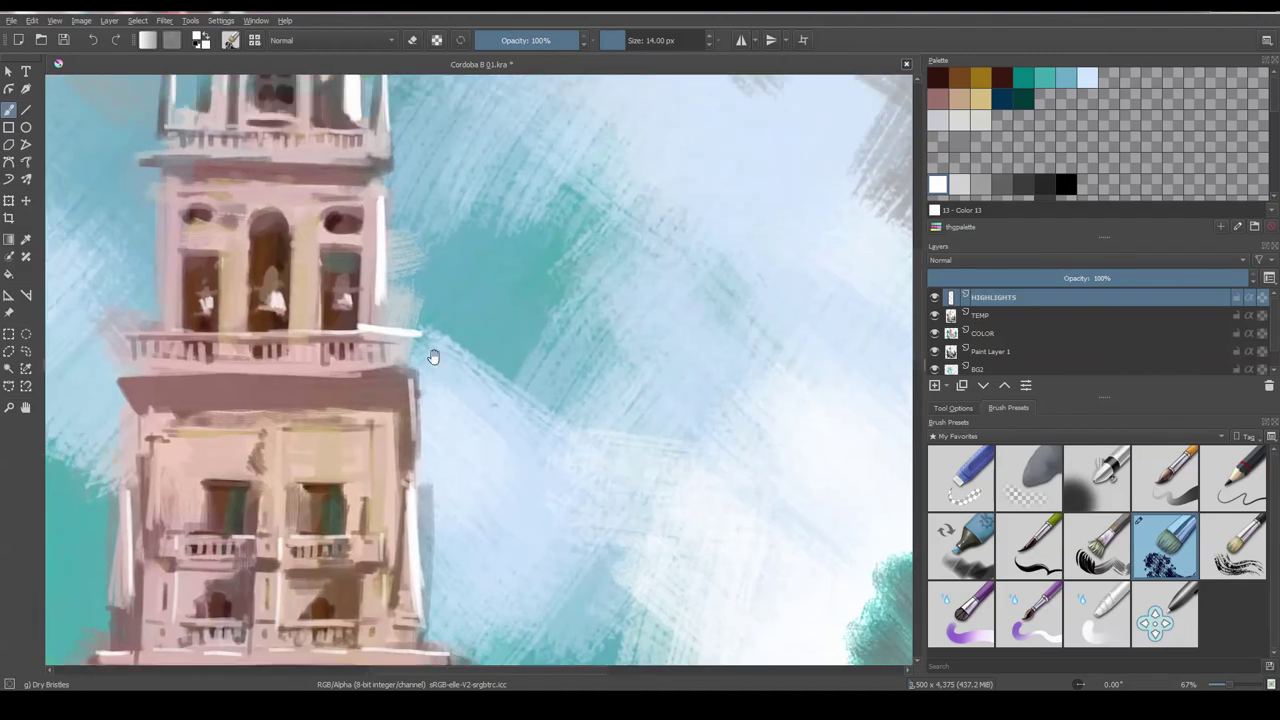
scroll(391, 96, "up", 3)
scroll(391, 96, "down", 10)
scroll(416, 178, "up", 3)
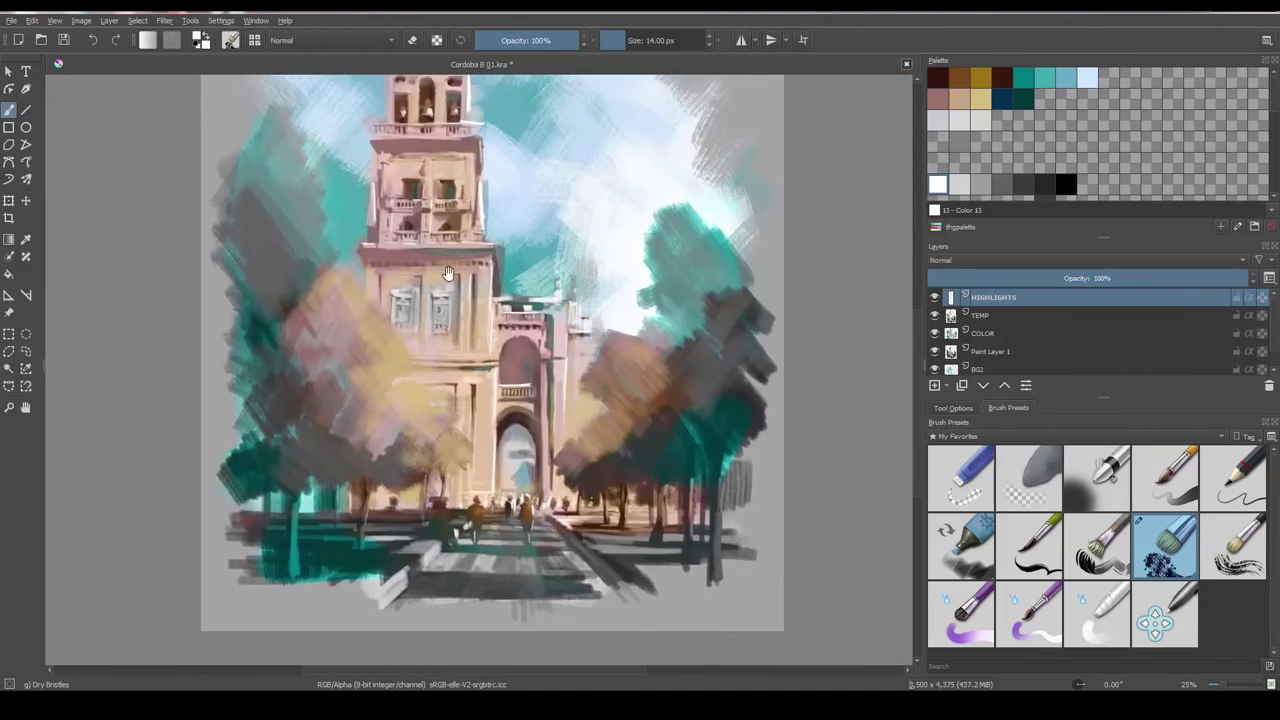
- Pan around the painting at 25% to review the tower top and plaza
scroll(416, 178, "up", 1)
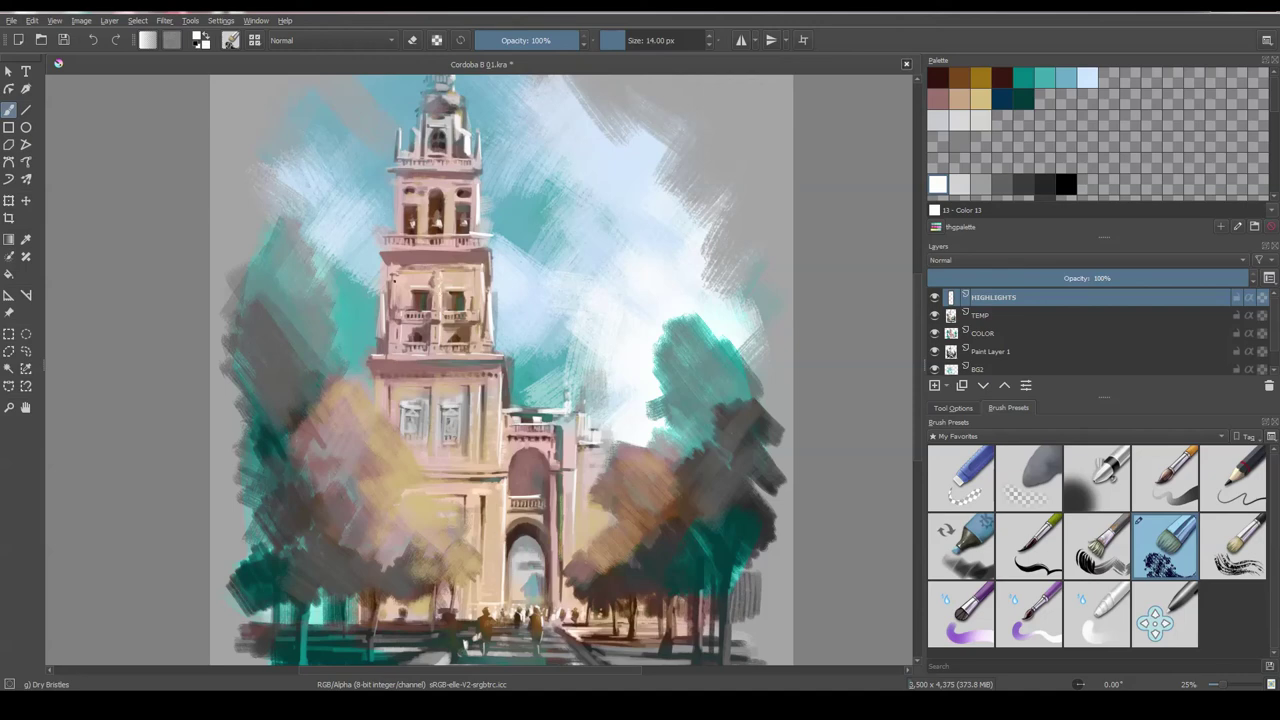
left_click_drag(396, 290, 392, 352)
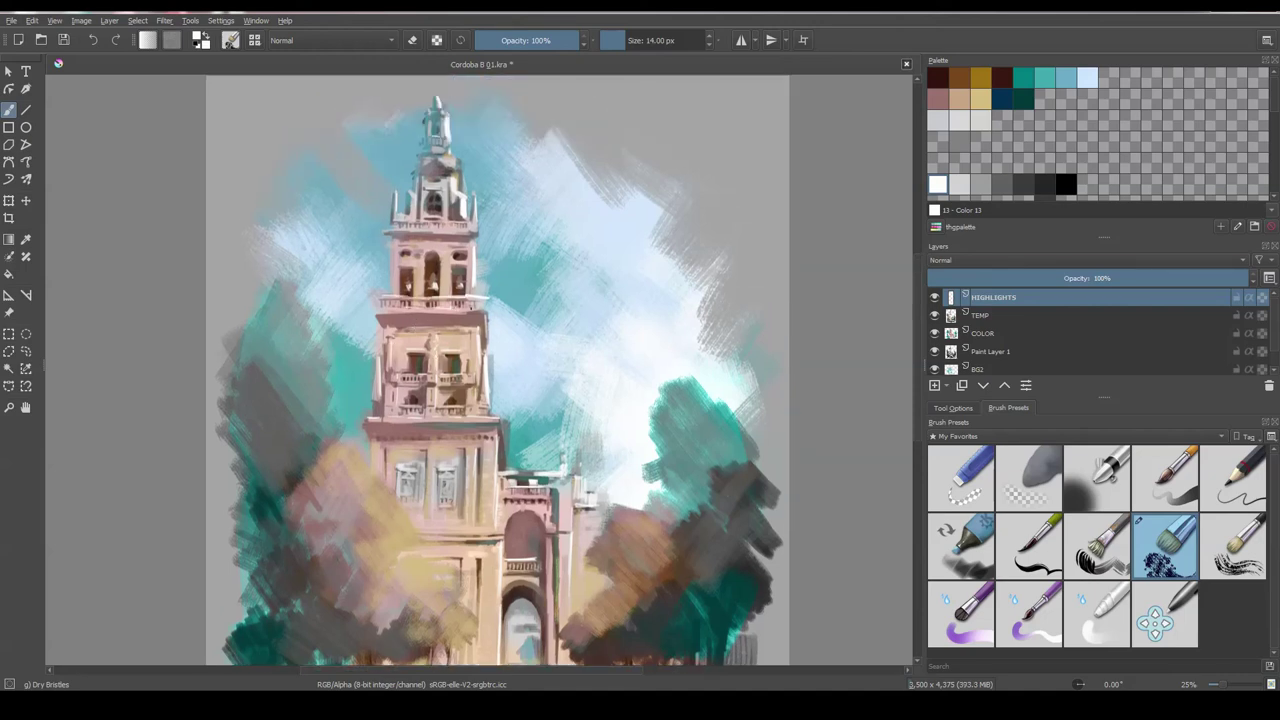
left_click_drag(425, 527, 403, 342)
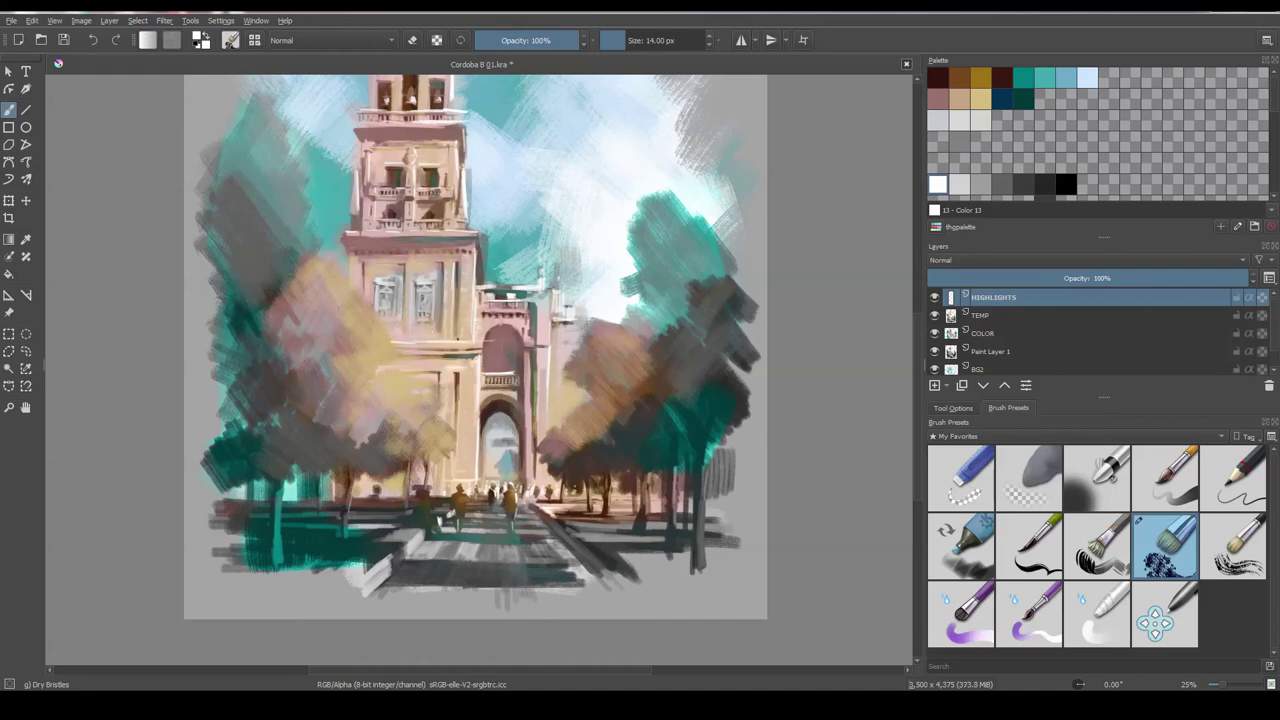
left_click_drag(461, 342, 473, 388)
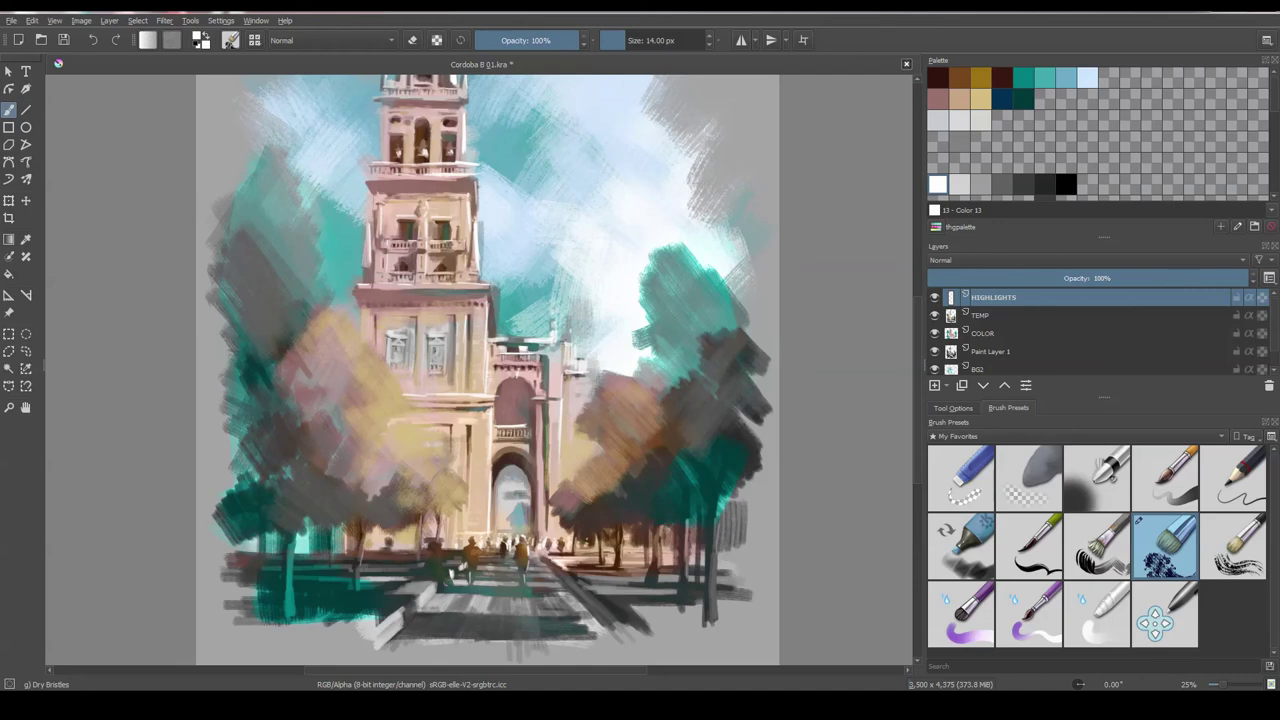
left_click_drag(399, 507, 401, 471)
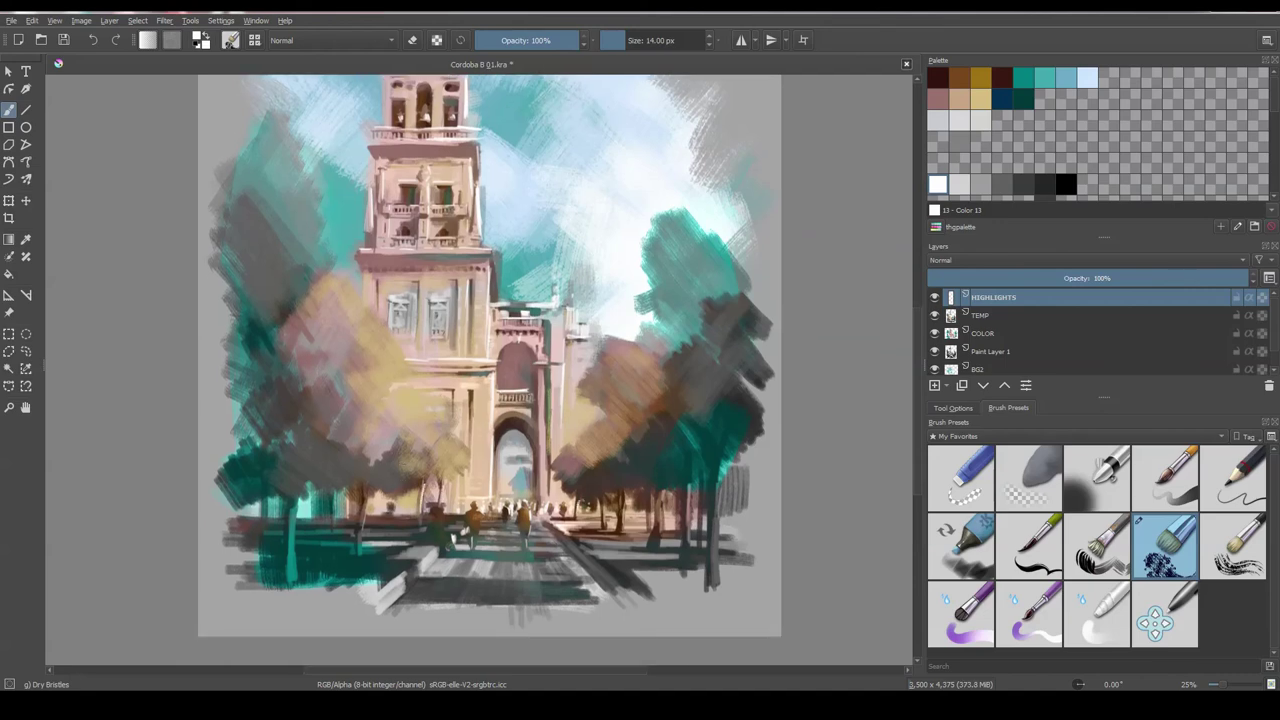
left_click_drag(481, 442, 481, 428)
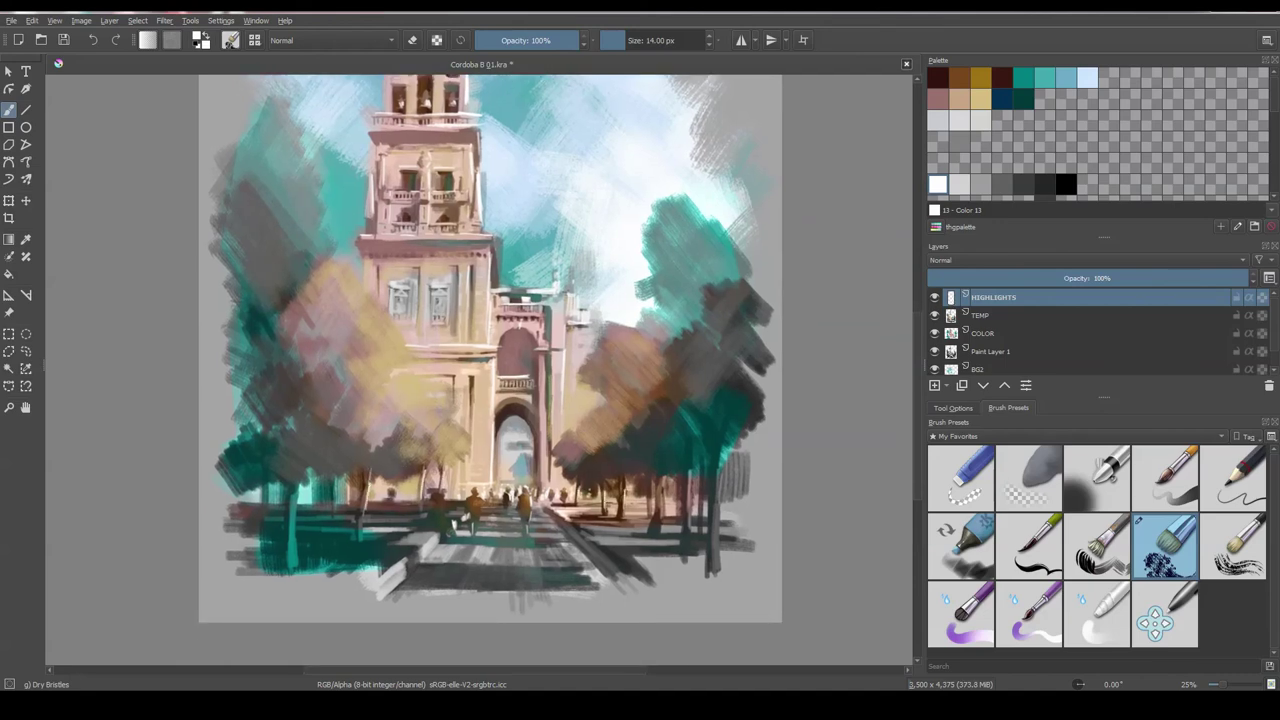
left_click_drag(431, 457, 430, 448)
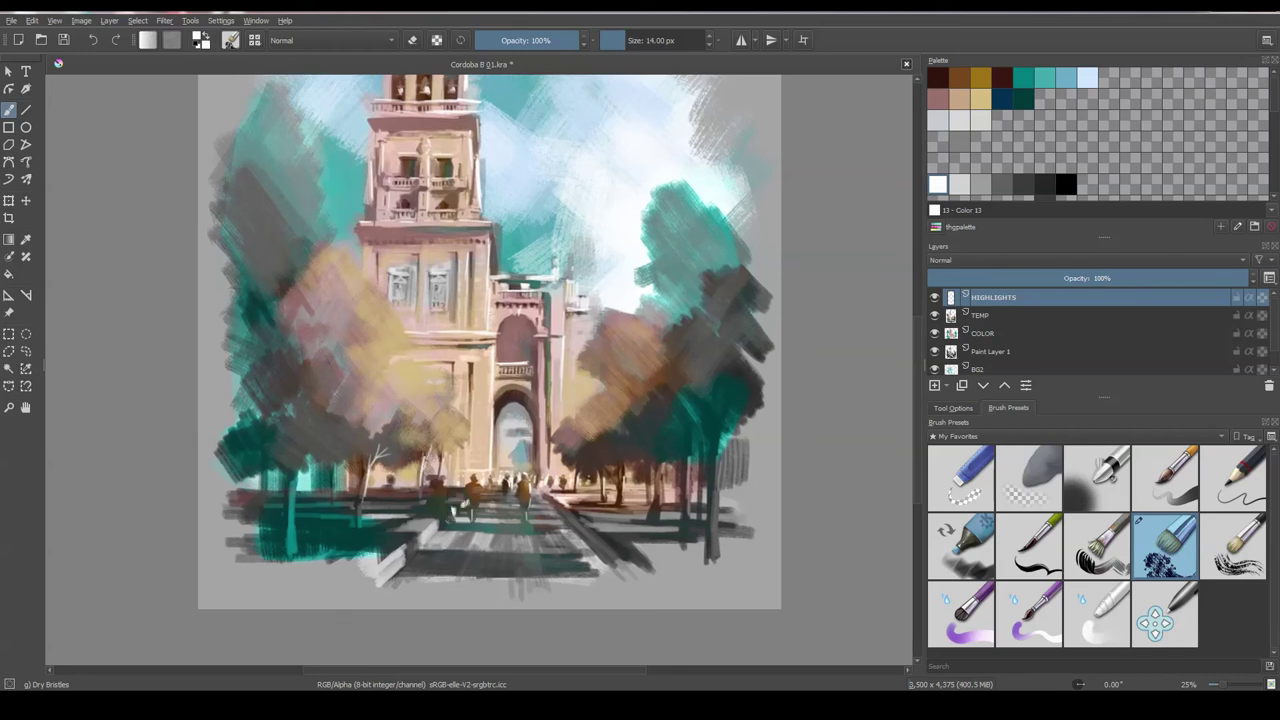
- Shrink the brush to 7 px and zoom out to see the whole painting
key("bracketleft")
key("bracketleft")
key("bracketleft")
key("minus")
key("minus")
key("plus")
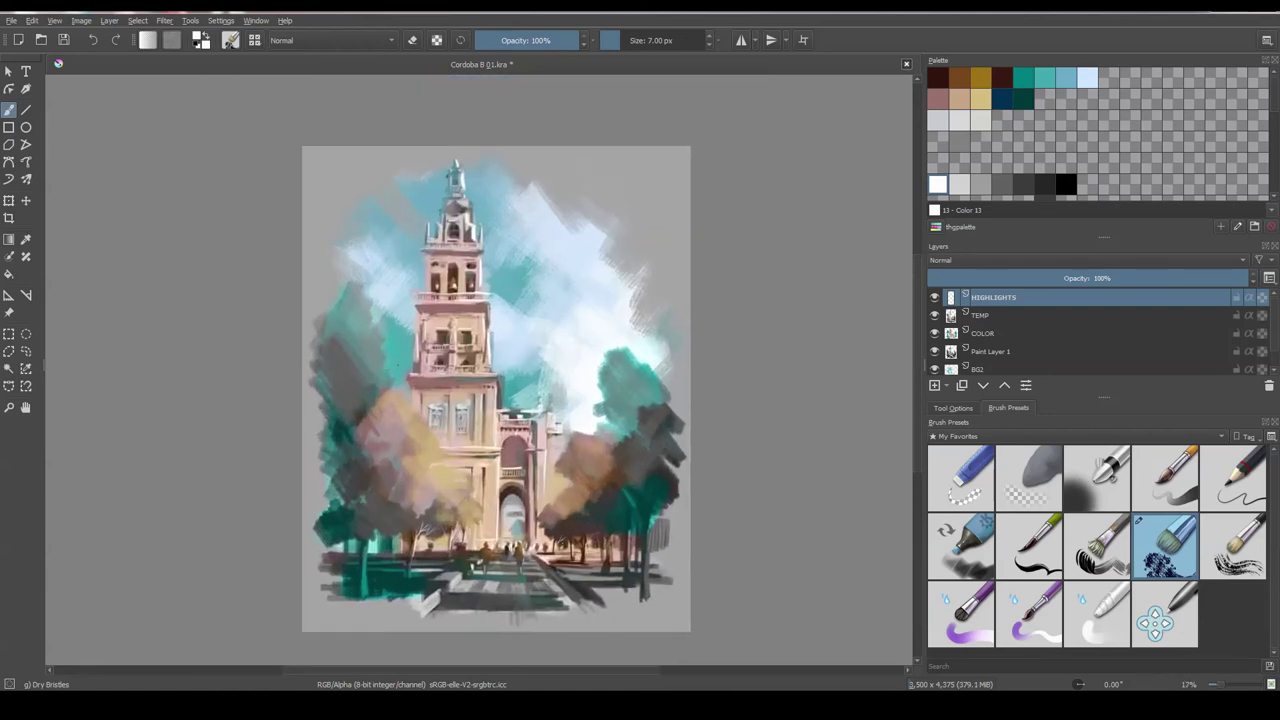
key("plus")
key("plus")
- Save, then sign the painting's lower-left corner on a new layer named SIGN
key("ctrl+s")
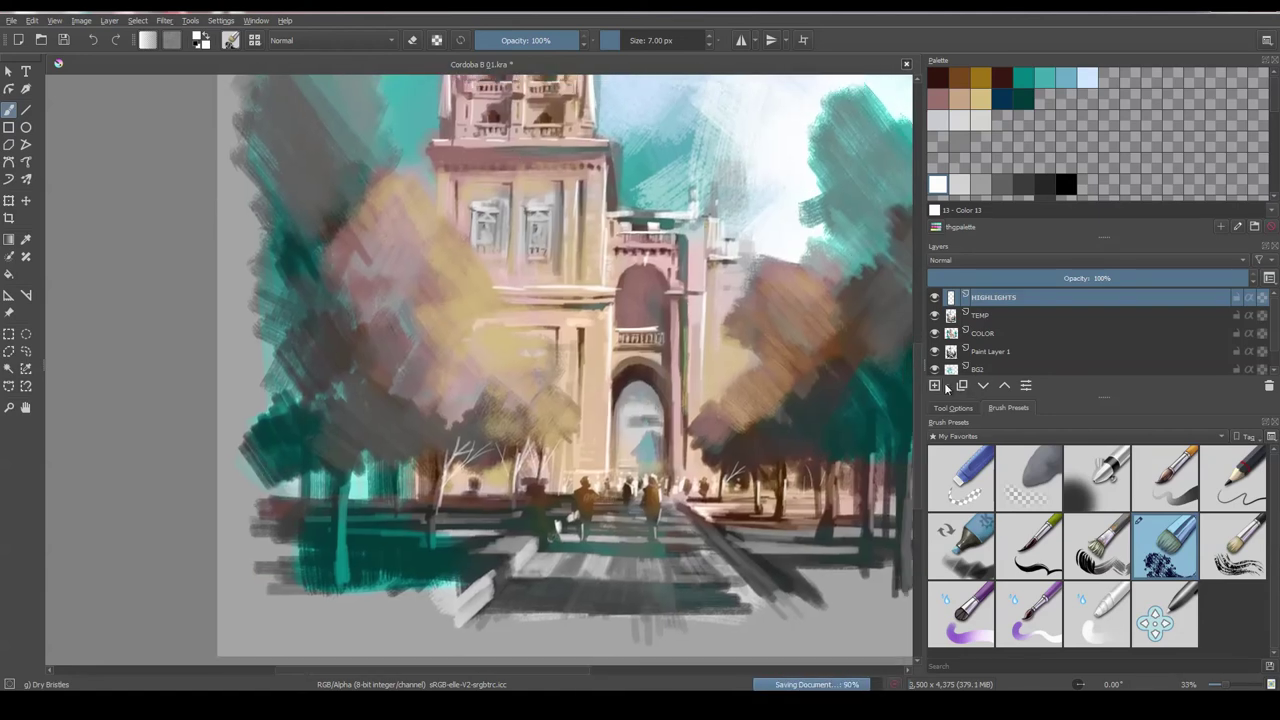
key("Insert")
type("SIGN")
key("Return")
key("bracketright")
key("bracketright")
key("bracketright")
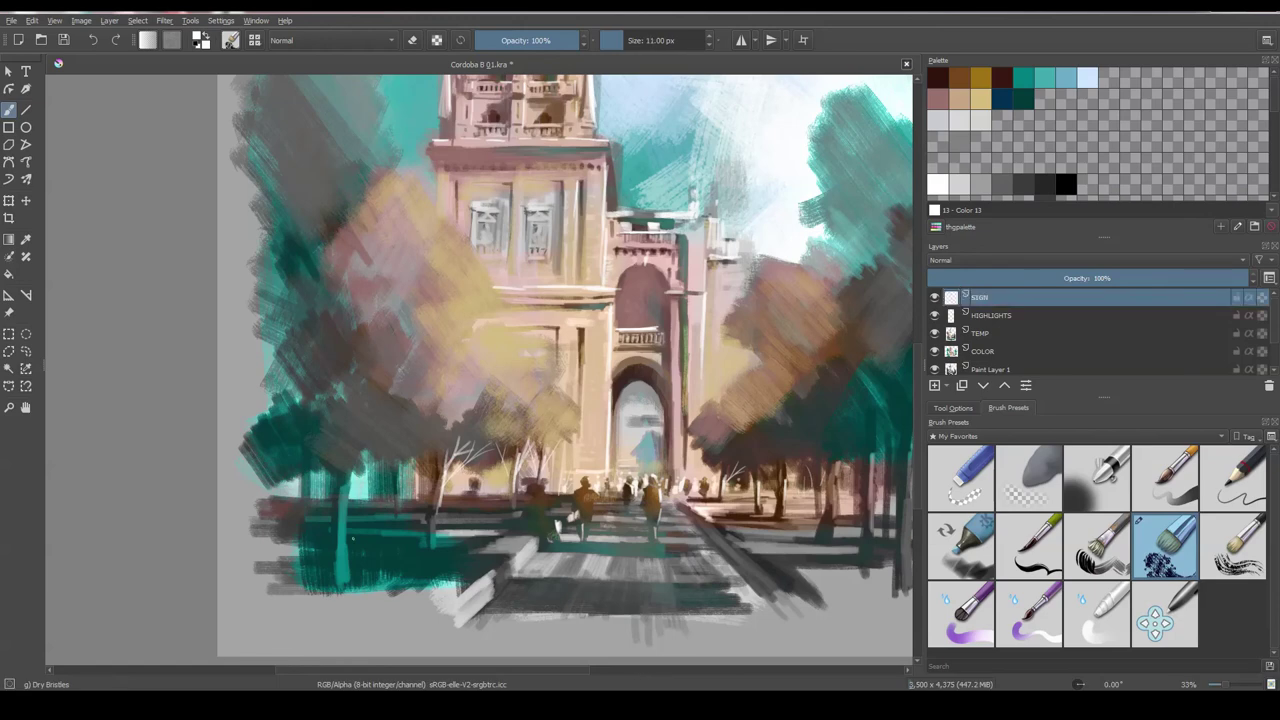
left_click_drag(373, 522, 374, 590)
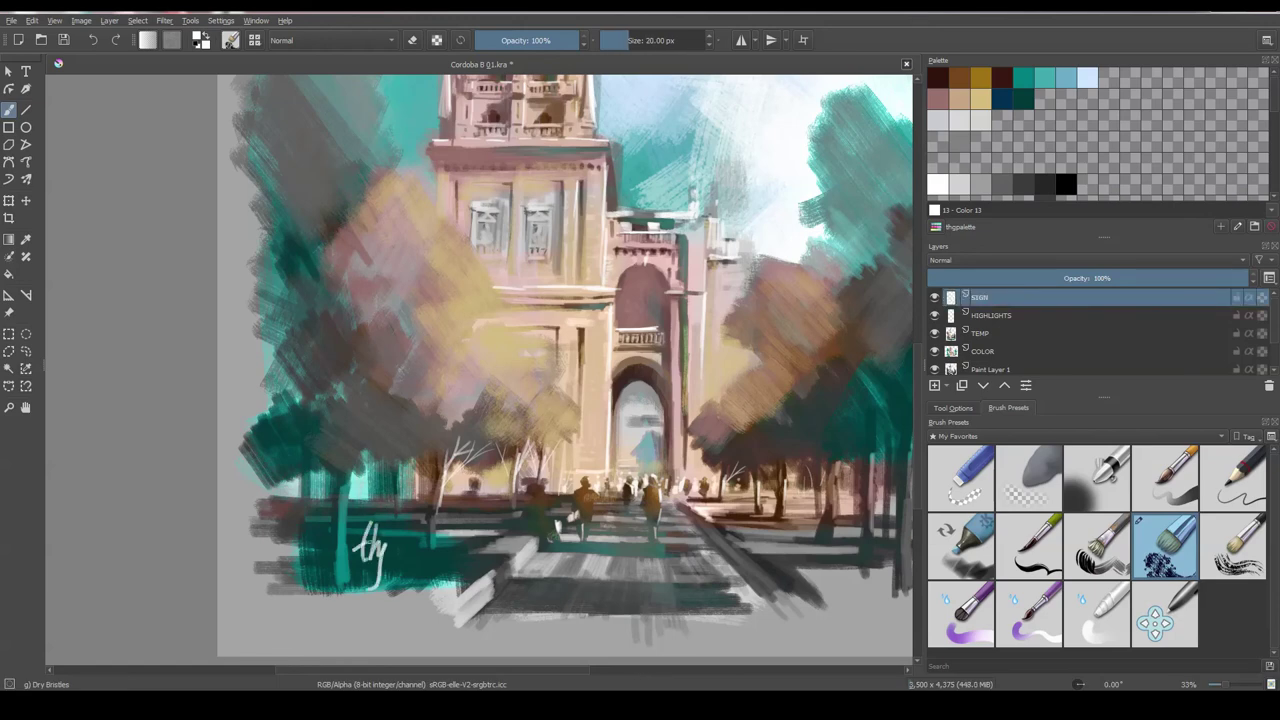
- Zoom out, return to the HIGHLIGHTS layer with a 30 px brush, and save again
key("minus")
key("minus")
key("minus")
key("plus")
key("plus")
key("plus")
key("minus")
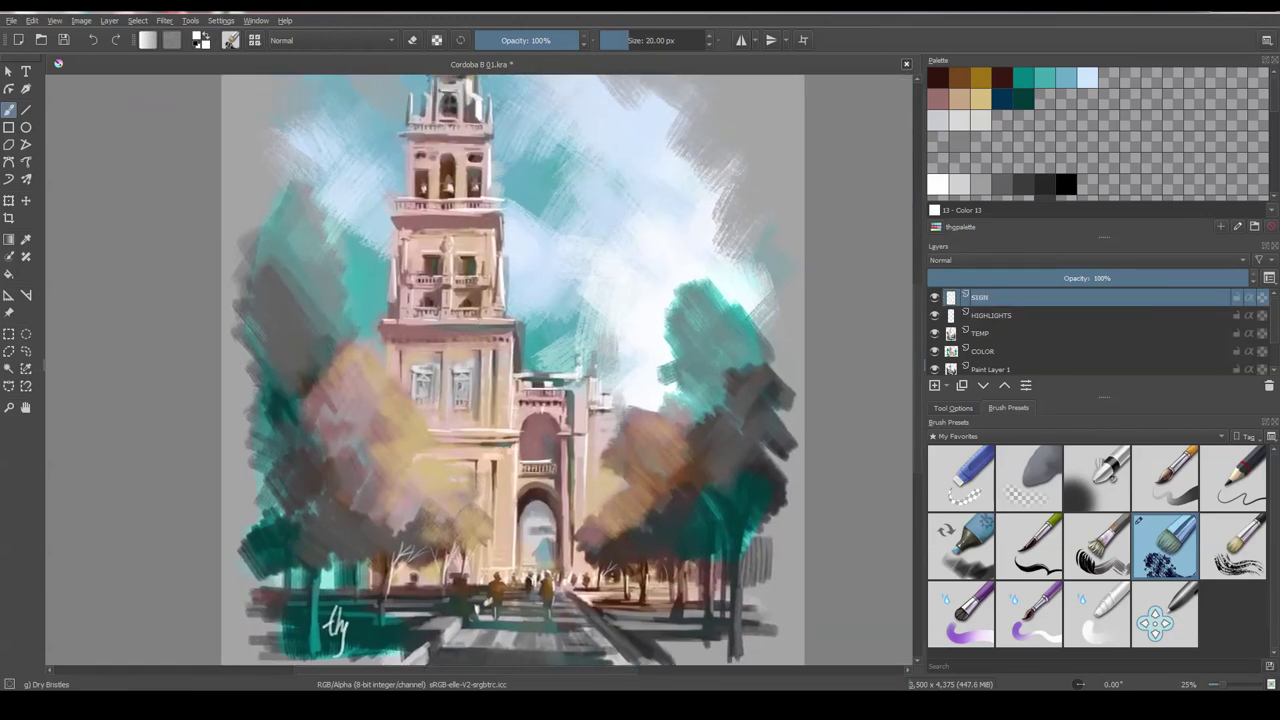
left_click(992, 316)
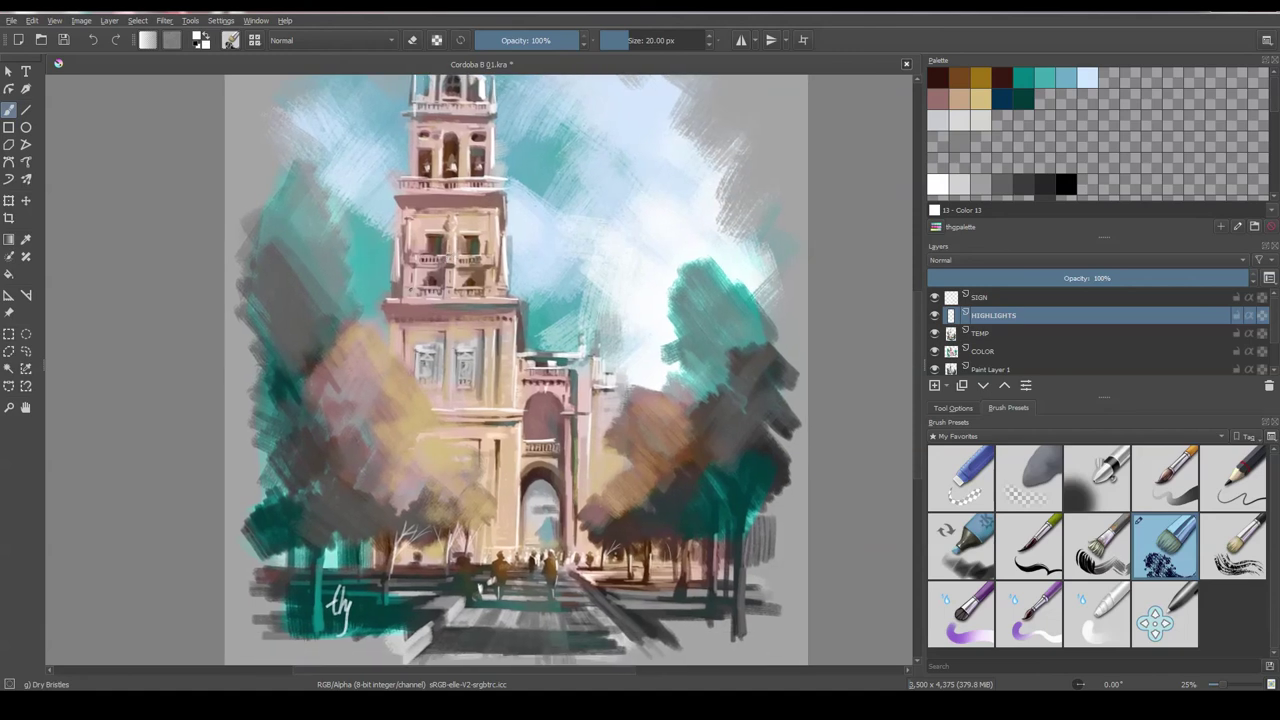
scroll(513, 370, "down", 2)
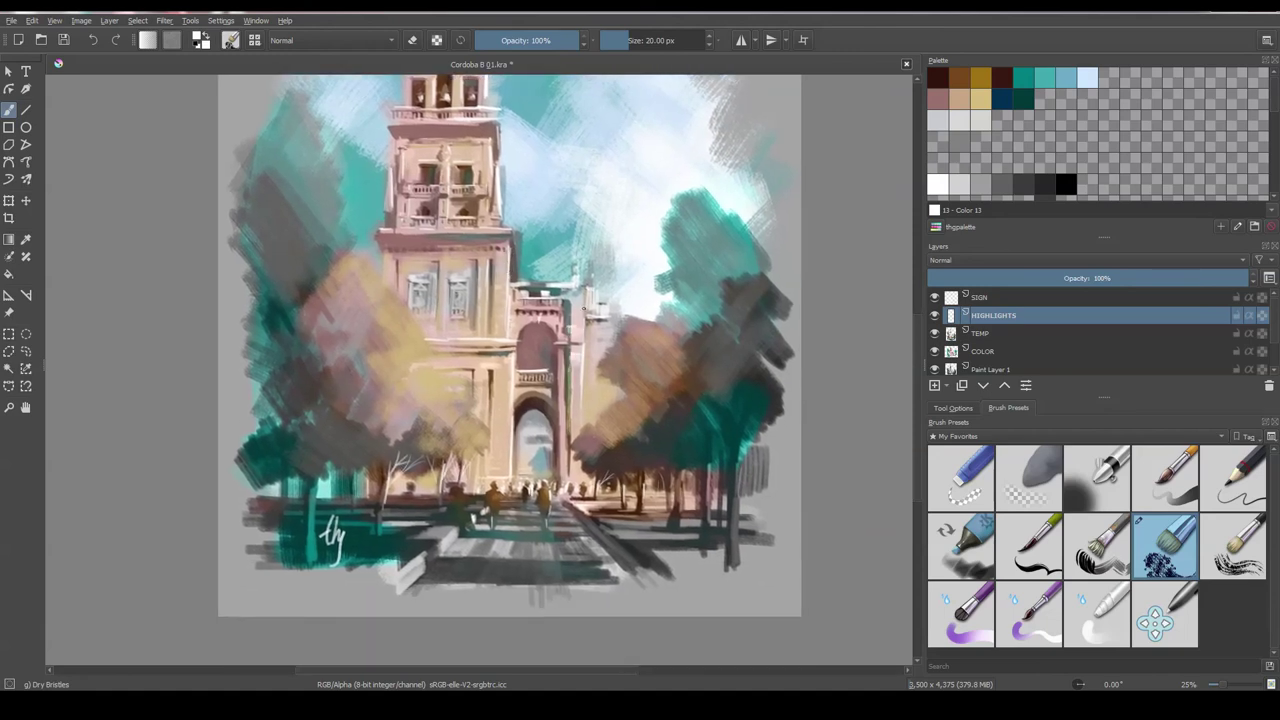
key("bracketright")
key("bracketright")
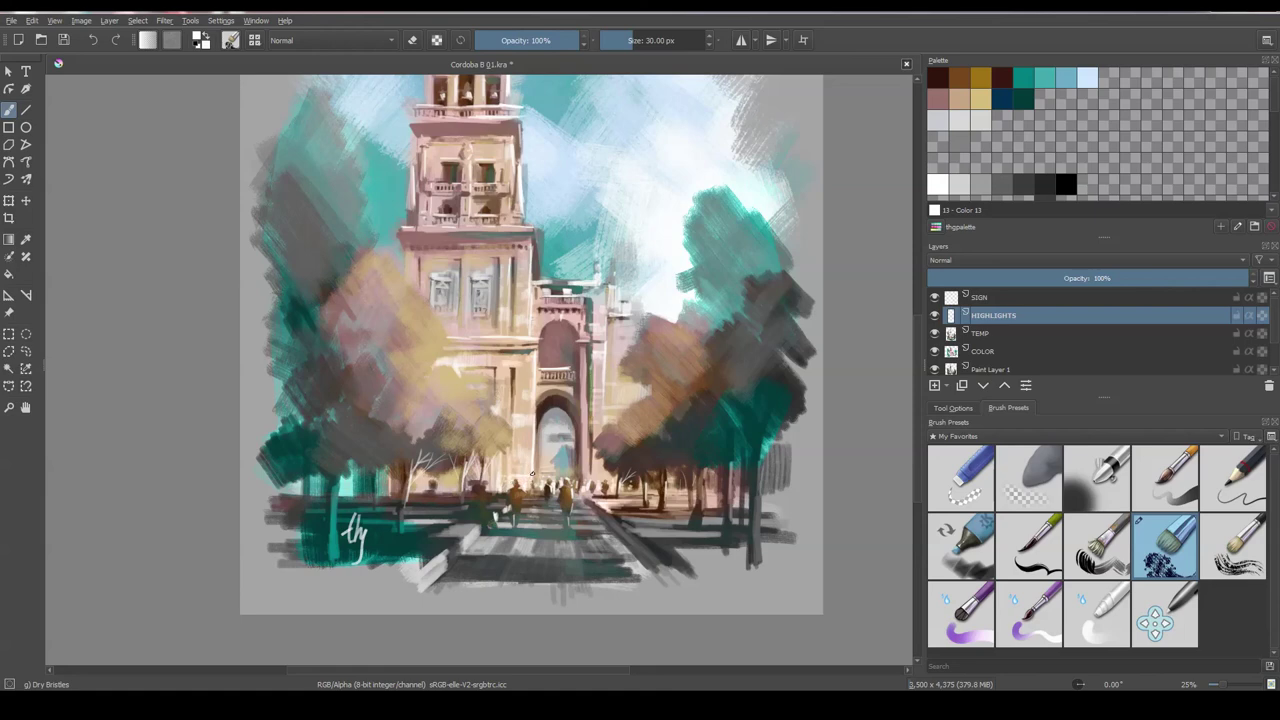
scroll(455, 478, "down", 2)
scroll(445, 440, "up", 1)
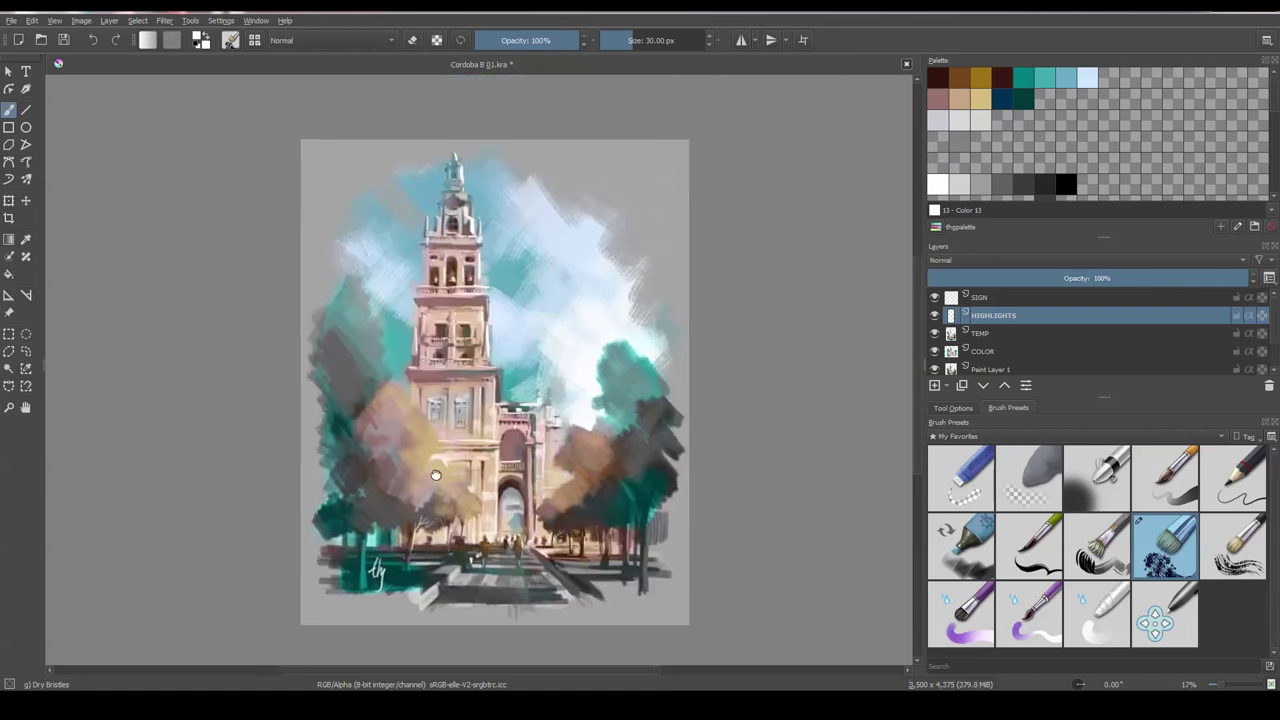
key("ctrl+s")
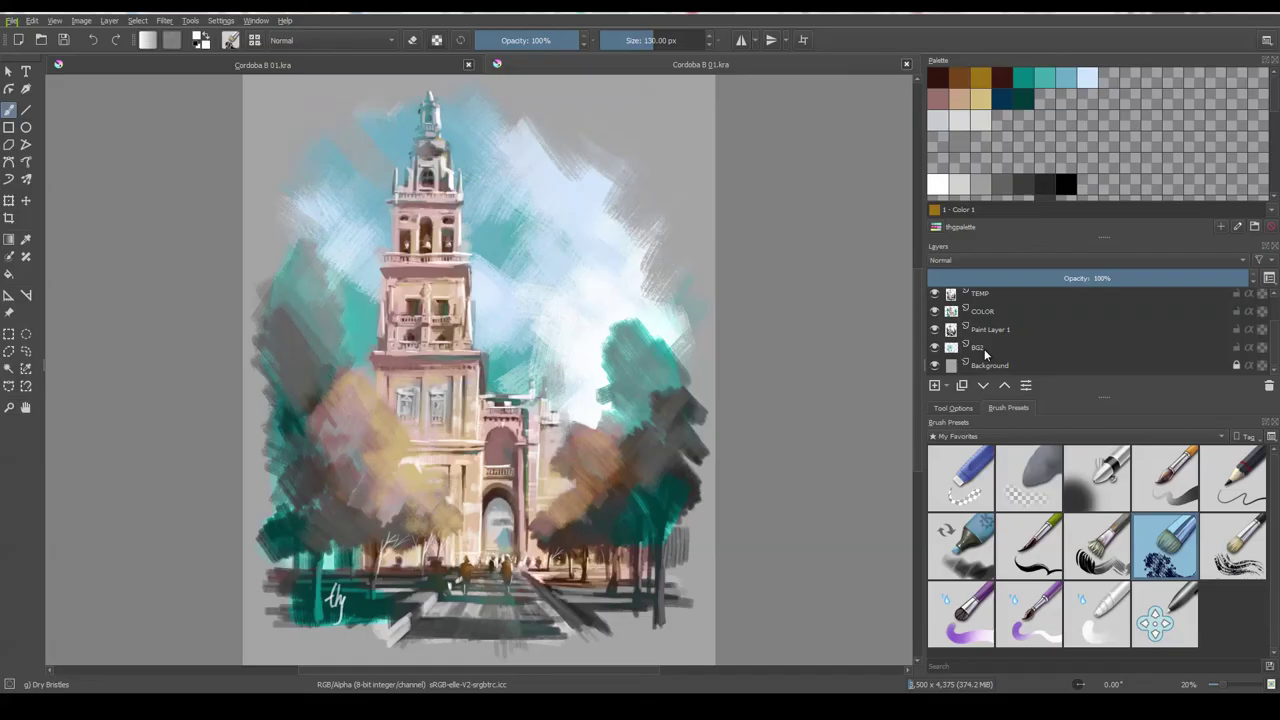
- Paint the left palm's dark grey trunk and drooping fronds with the bristle brush
left_click(1002, 184)
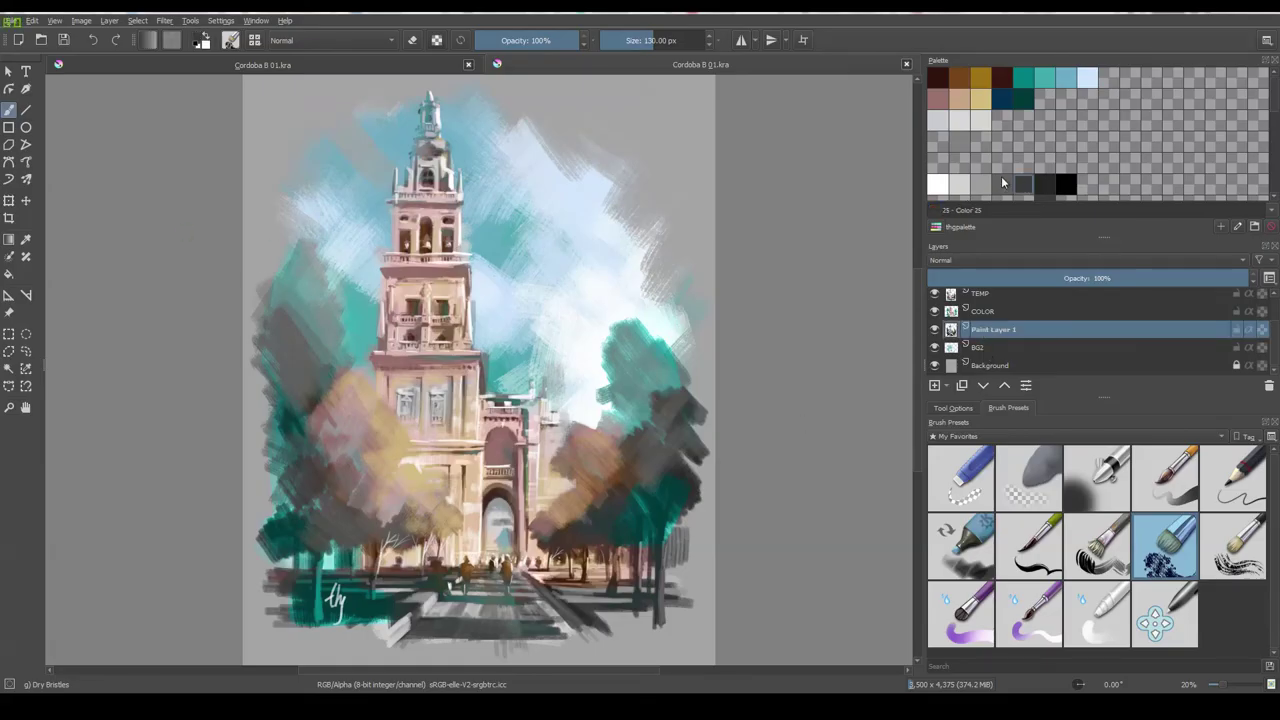
left_click(290, 222, "ctrl")
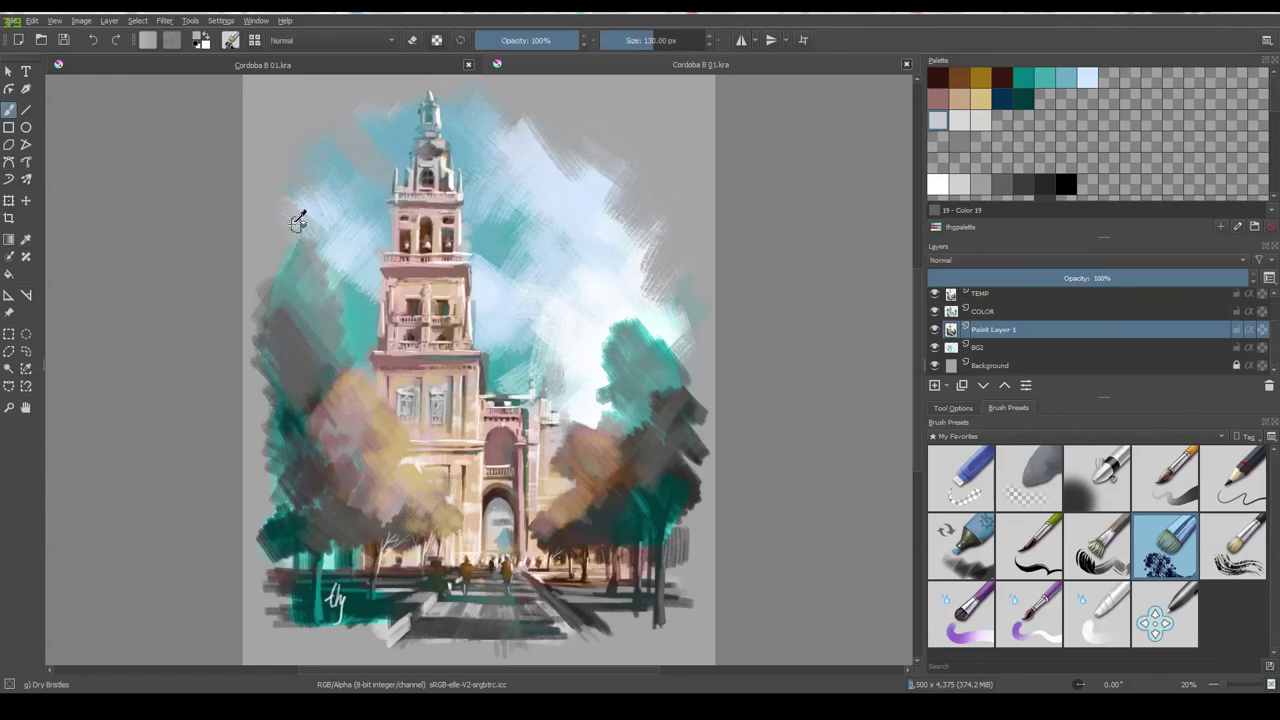
left_click(9, 110)
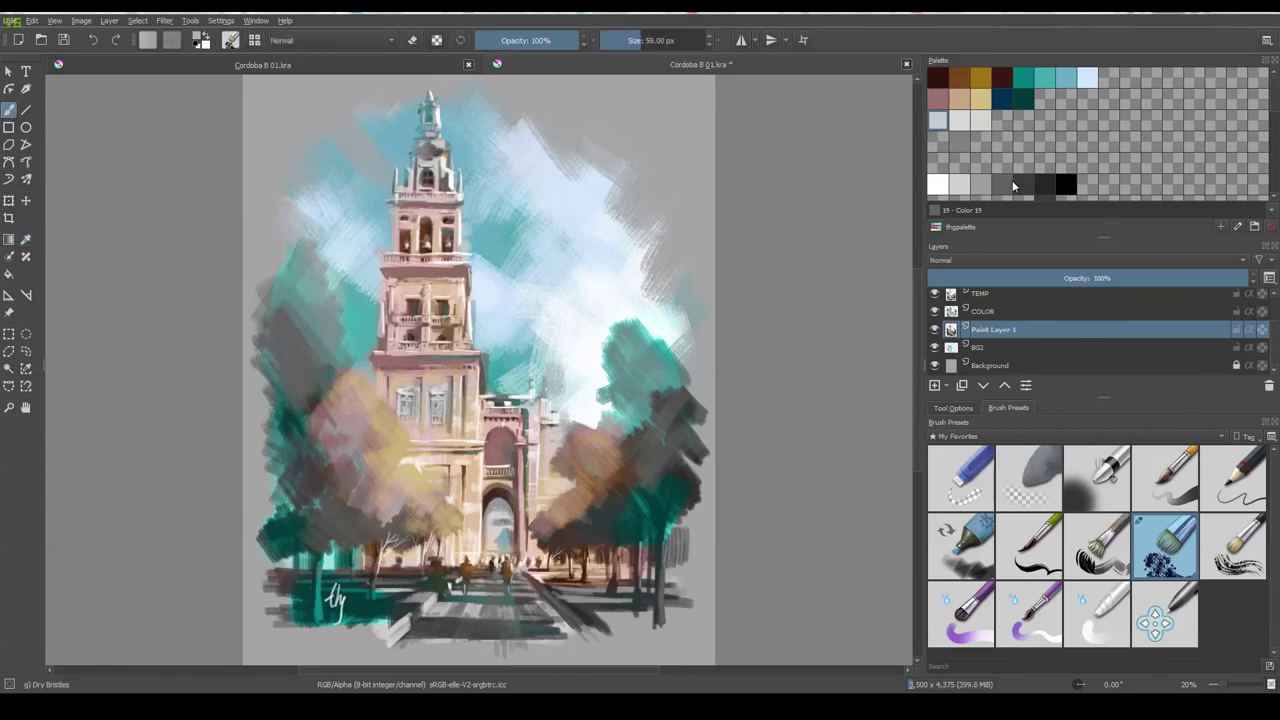
left_click(1023, 184)
left_click_drag(278, 218, 290, 296)
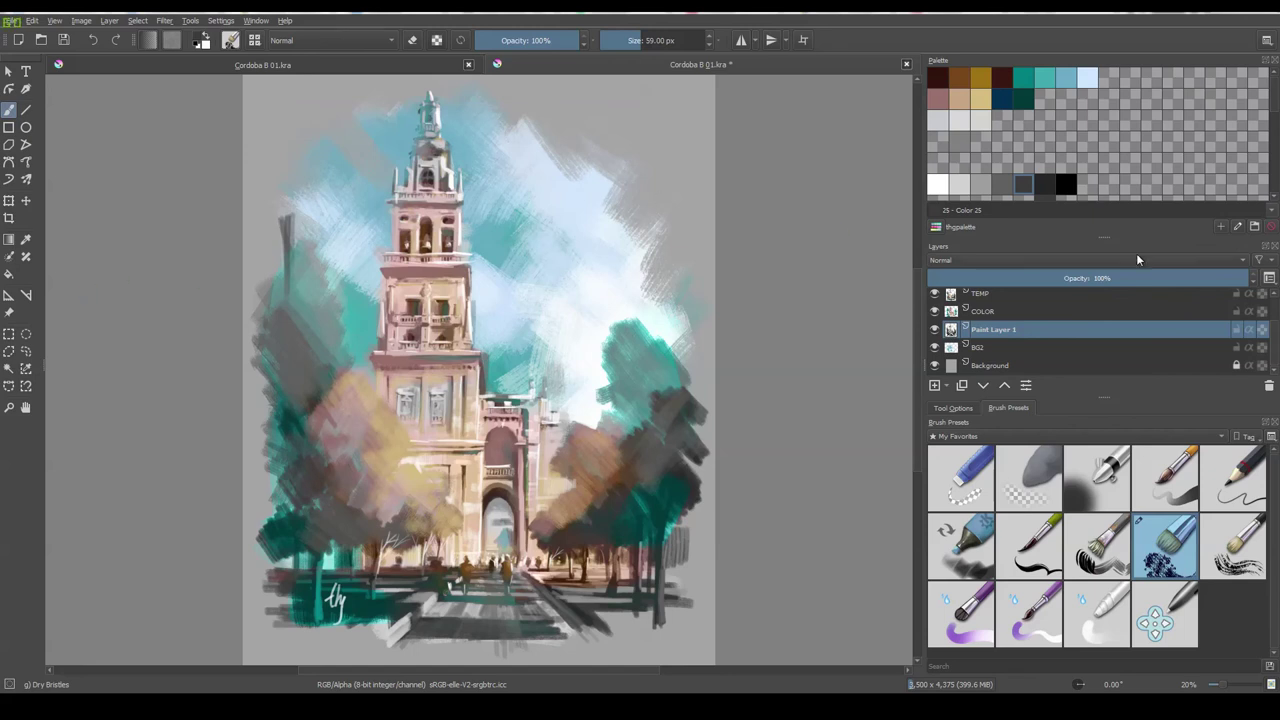
mouse_move(280, 220)
left_mouse_down()
mouse_move(280, 248)
mouse_move(292, 215)
mouse_move(356, 250)
mouse_move(266, 292)
mouse_move(296, 144)
mouse_move(322, 124)
mouse_move(316, 174)
mouse_move(334, 150)
left_mouse_up()
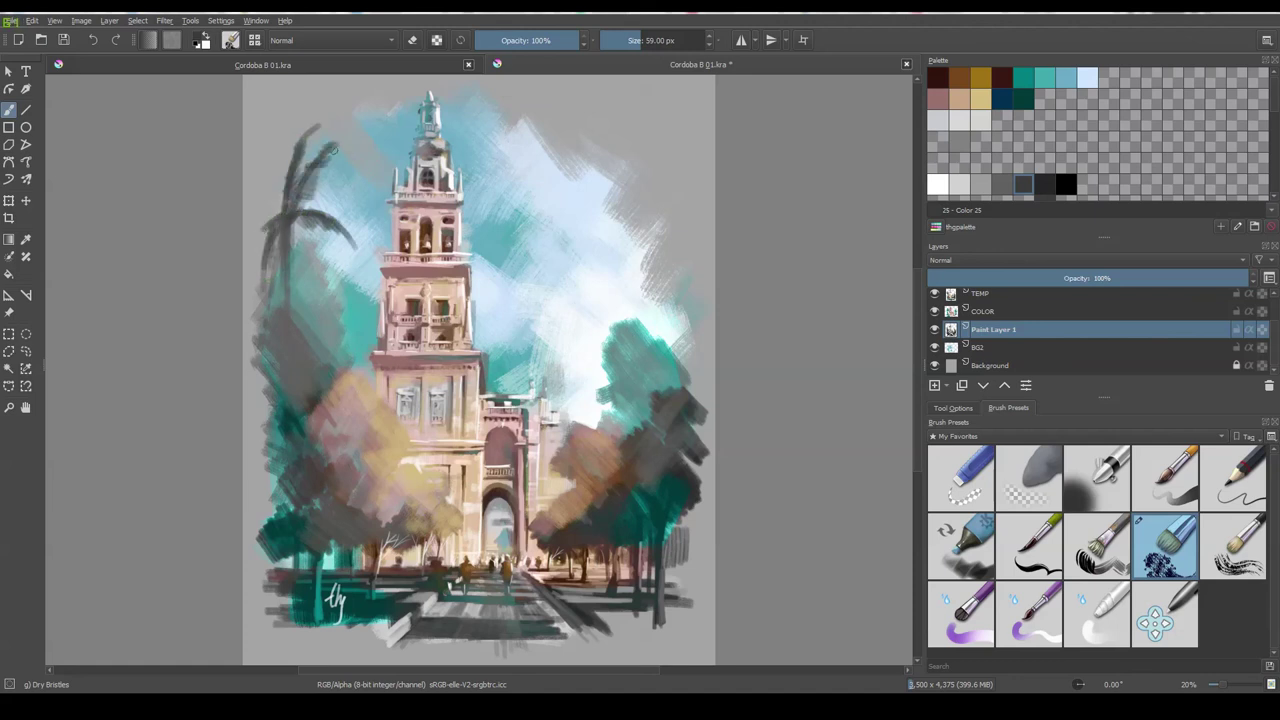
mouse_move(268, 191)
left_mouse_down()
mouse_move(256, 168)
mouse_move(292, 218)
left_mouse_up()
mouse_move(320, 260)
left_mouse_down()
mouse_move(294, 228)
mouse_move(322, 270)
left_mouse_up()
mouse_move(300, 224)
left_mouse_down()
mouse_move(330, 294)
mouse_move(326, 262)
left_mouse_up()
left_click_drag(288, 204, 284, 142)
- Add radiating fronds to the right palm and widen the left palm's crown
mouse_move(606, 314)
left_mouse_down()
mouse_move(642, 262)
mouse_move(620, 278)
mouse_move(645, 262)
mouse_move(596, 262)
mouse_move(612, 224)
mouse_move(602, 208)
left_mouse_up()
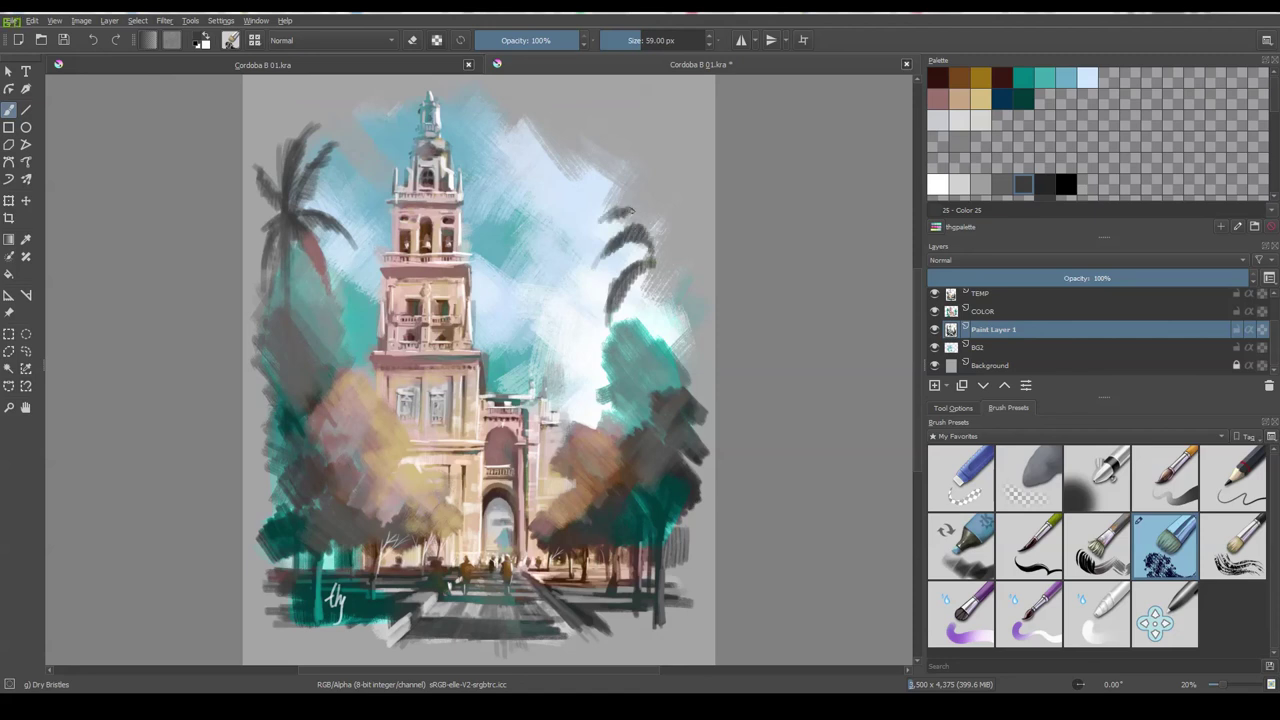
mouse_move(652, 272)
left_mouse_down()
mouse_move(664, 344)
mouse_move(640, 332)
mouse_move(690, 312)
mouse_move(696, 332)
mouse_move(702, 262)
mouse_move(667, 226)
mouse_move(700, 212)
mouse_move(658, 352)
left_mouse_up()
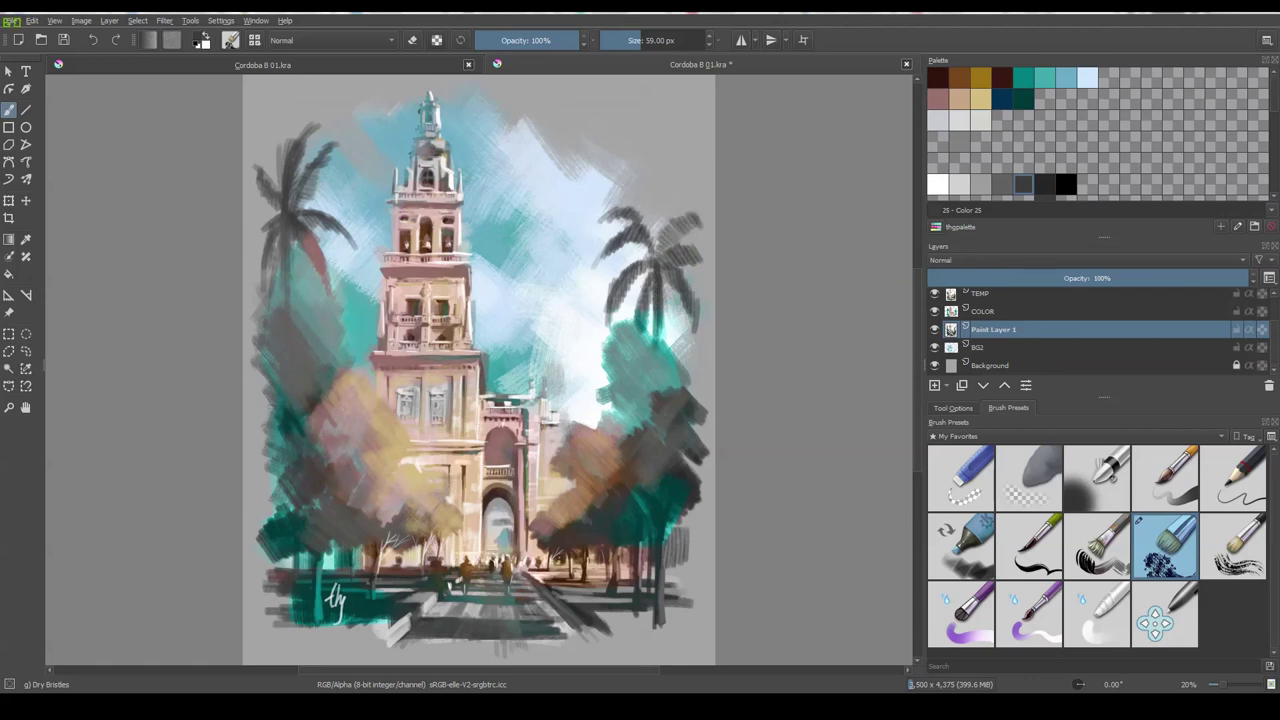
mouse_move(284, 206)
left_mouse_down()
mouse_move(250, 218)
mouse_move(316, 200)
mouse_move(362, 248)
left_mouse_up()
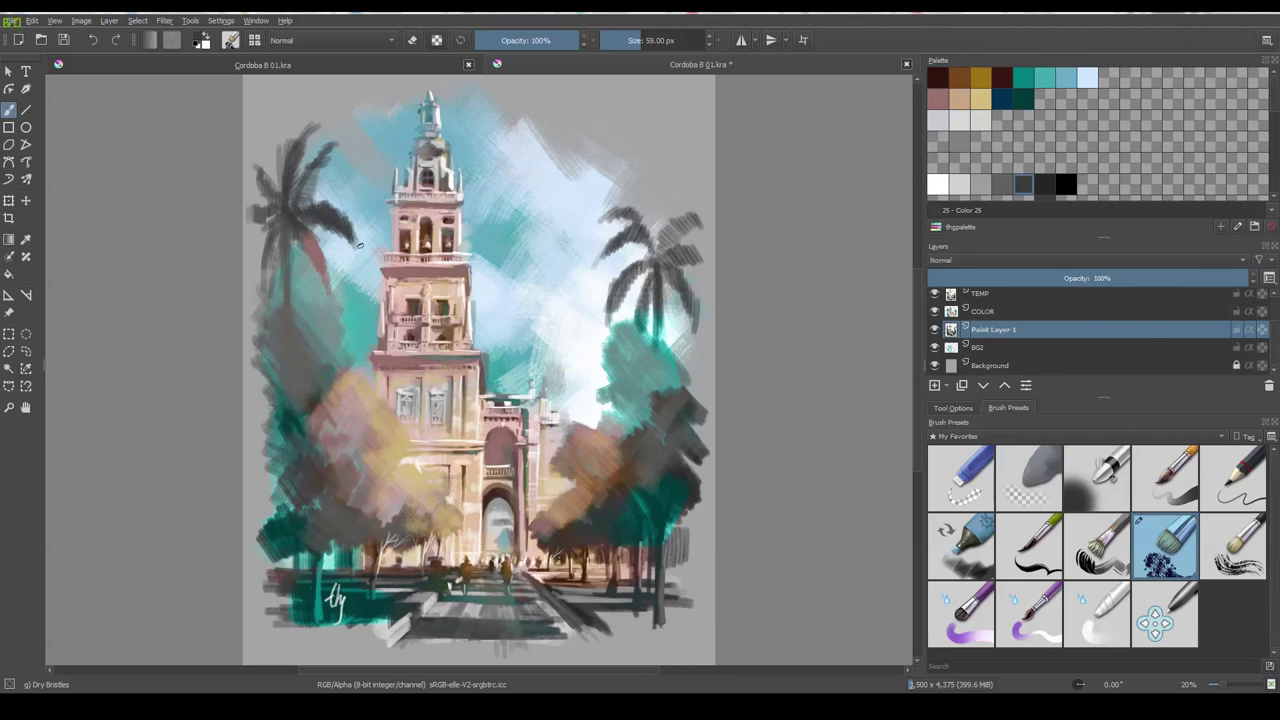
mouse_move(284, 230)
left_mouse_down()
mouse_move(302, 246)
mouse_move(262, 300)
mouse_move(336, 152)
mouse_move(356, 142)
left_mouse_up()
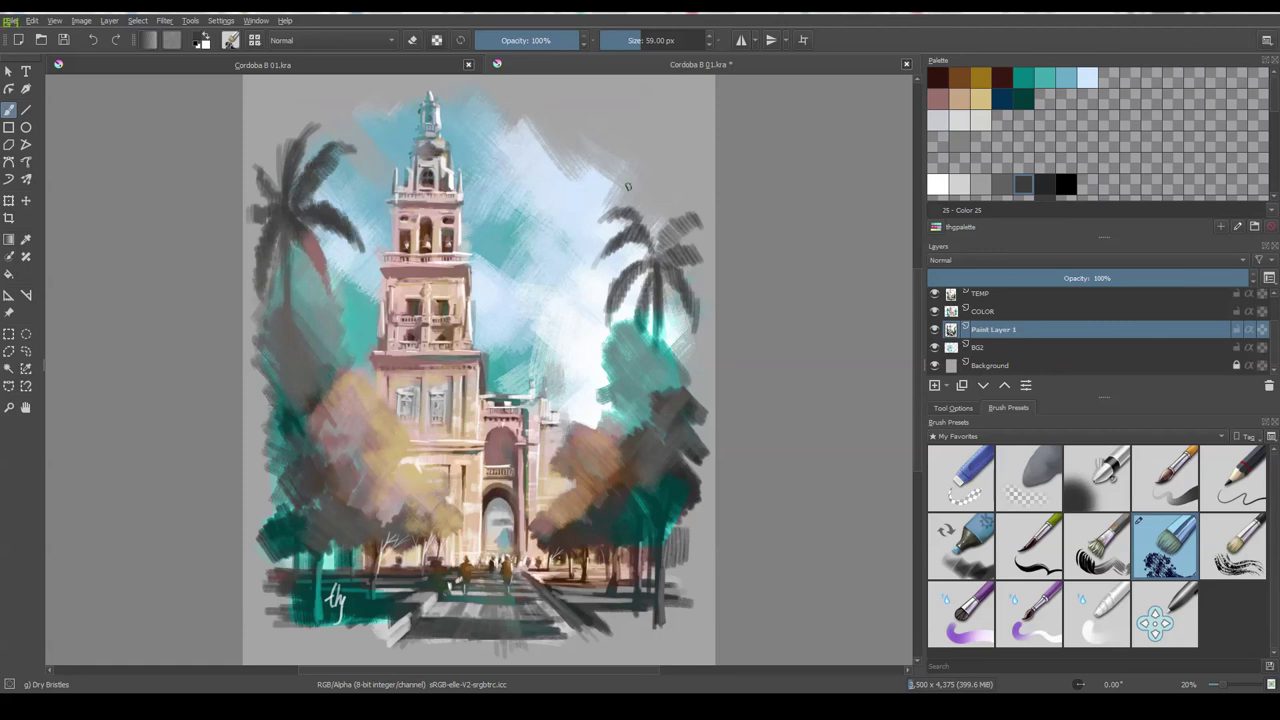
mouse_move(640, 198)
left_mouse_down()
mouse_move(660, 246)
mouse_move(682, 200)
left_mouse_up()
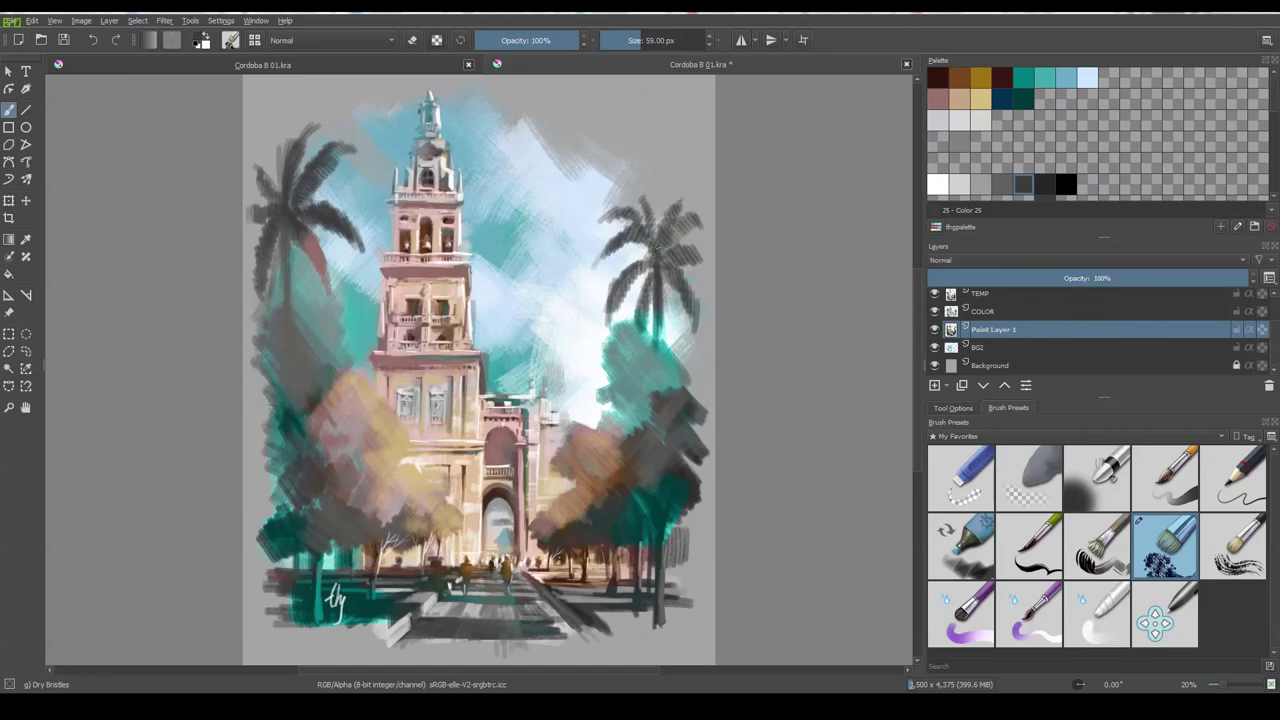
mouse_move(658, 254)
left_mouse_down()
mouse_move(700, 226)
mouse_move(696, 284)
left_mouse_up()
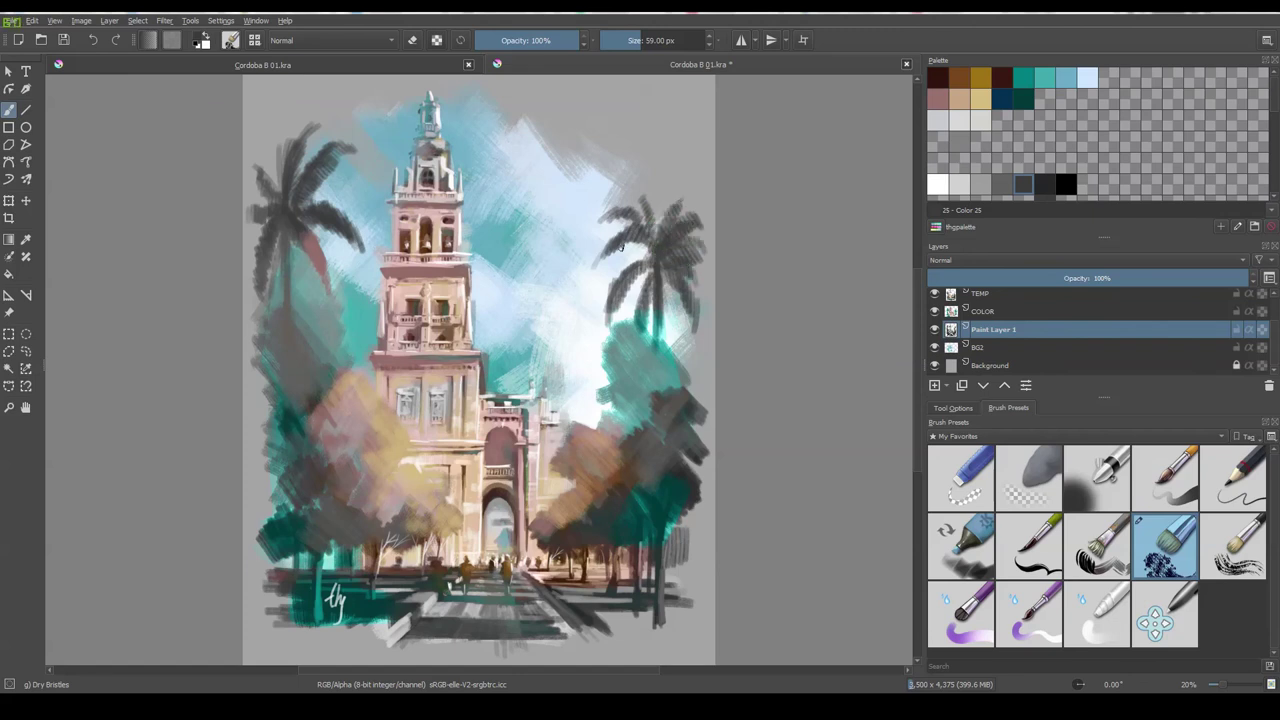
left_click_drag(620, 262, 598, 284)
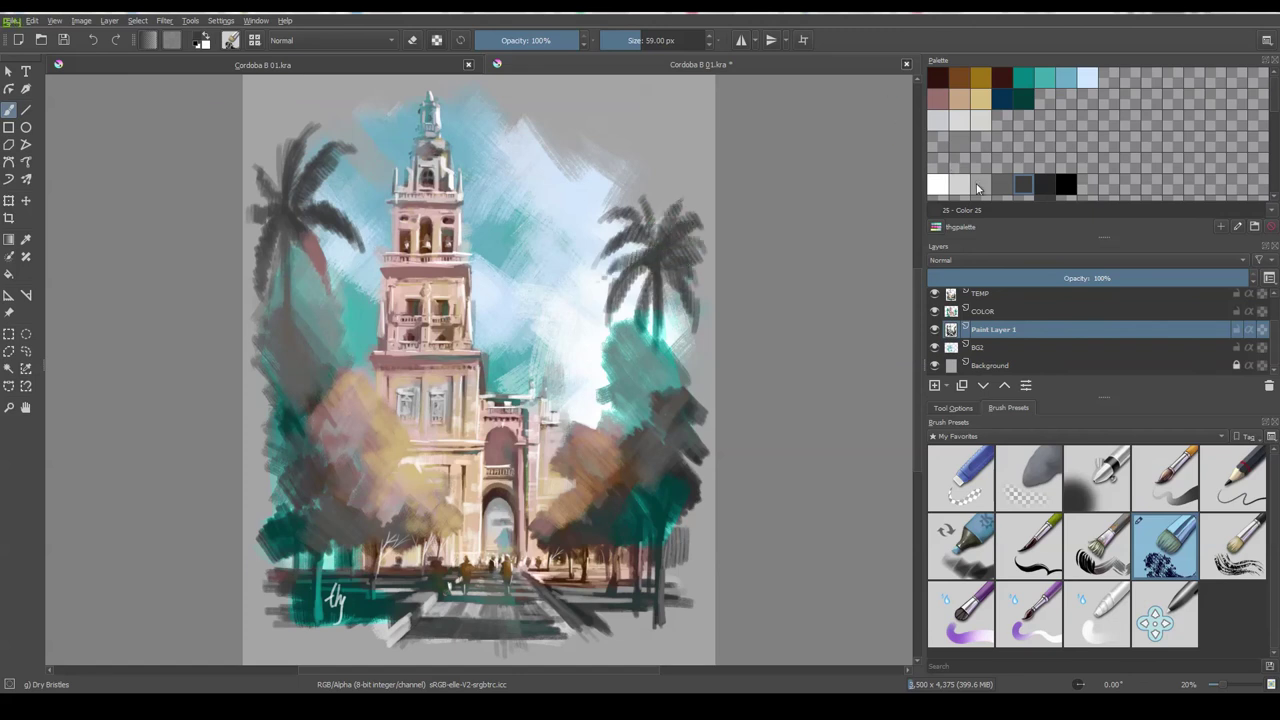
- Switch grey shades and brush size to 47 px, then thicken the right palm trunk
left_click(981, 185)
key("bracketleft")
key("bracketleft")
key("bracketleft")
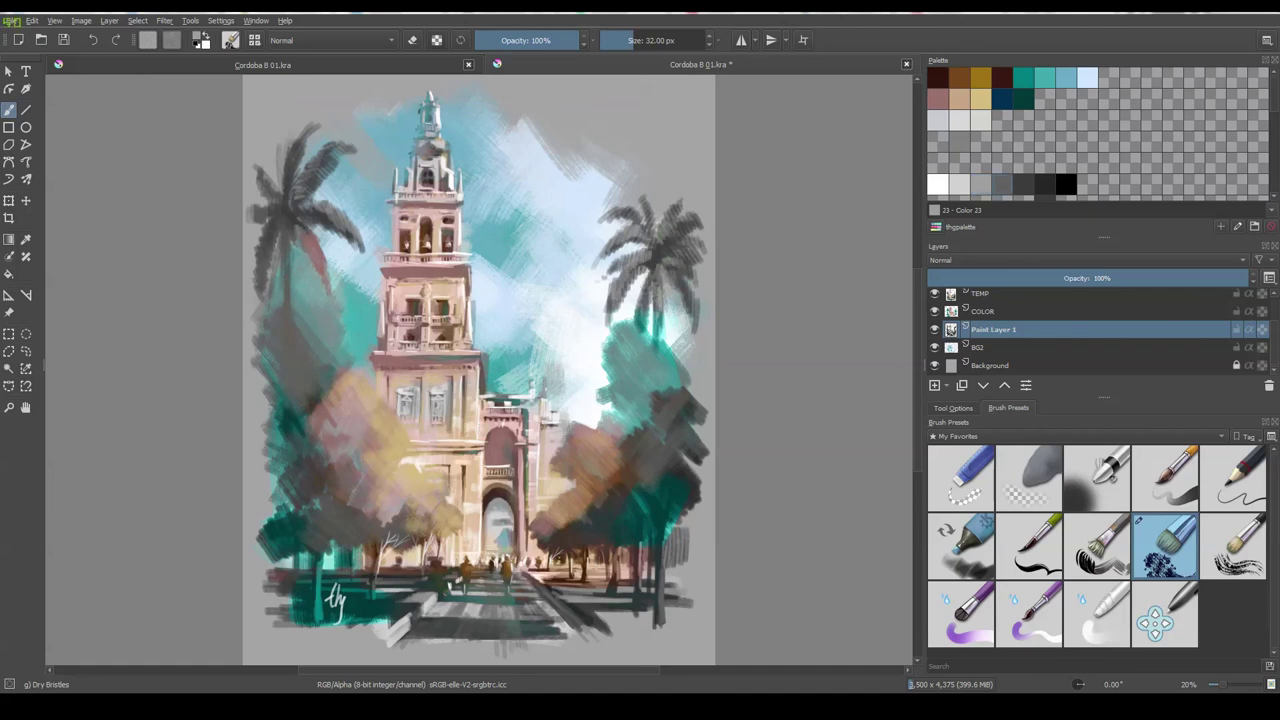
left_click(1023, 185)
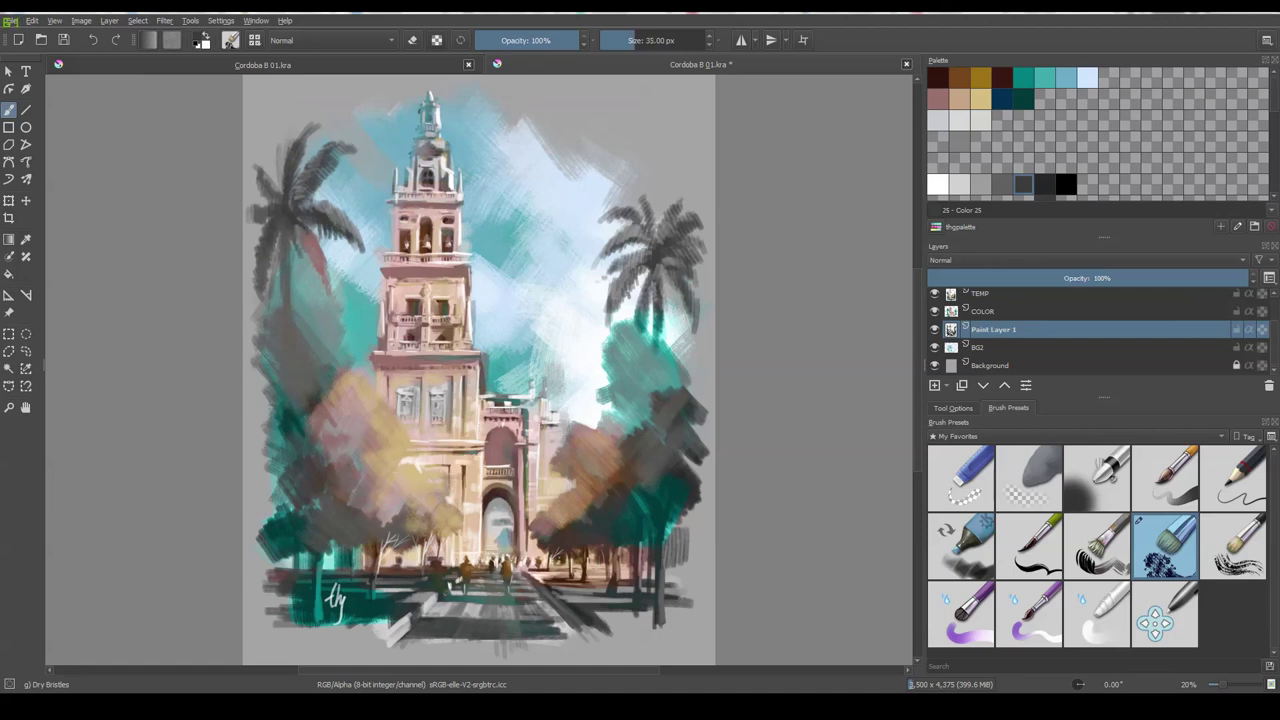
key("bracketright")
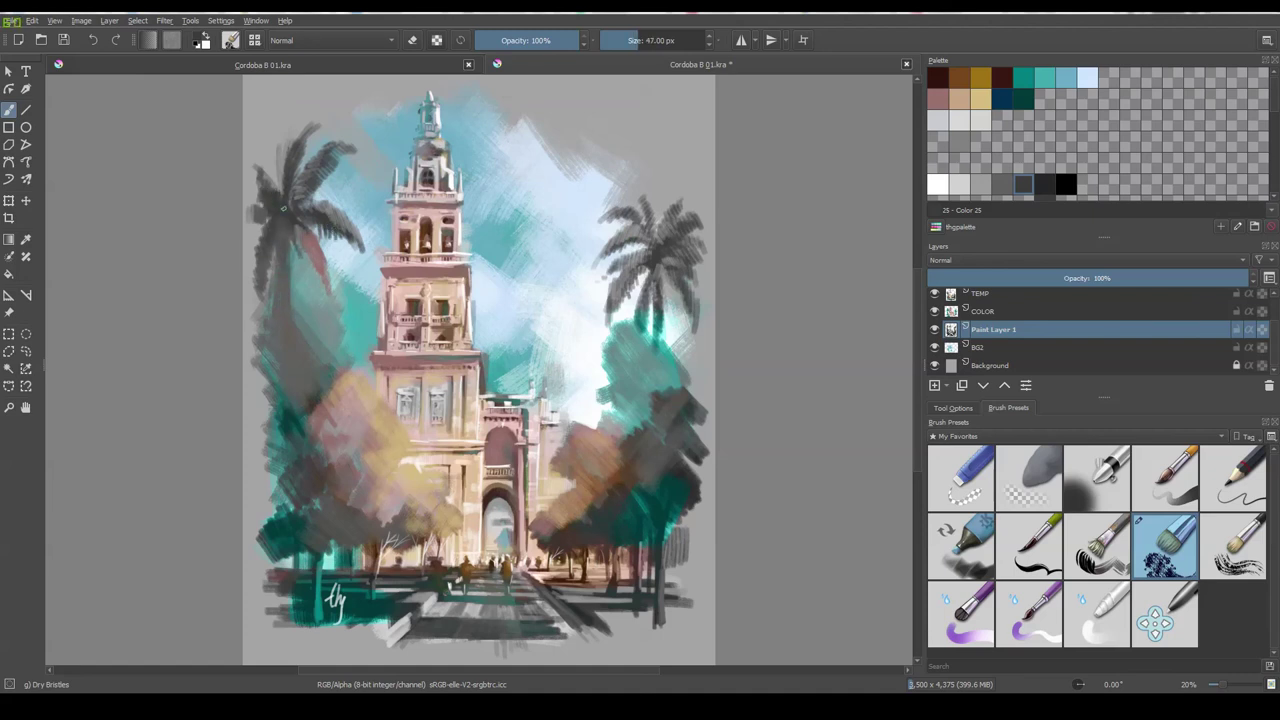
left_click(660, 330, "ctrl")
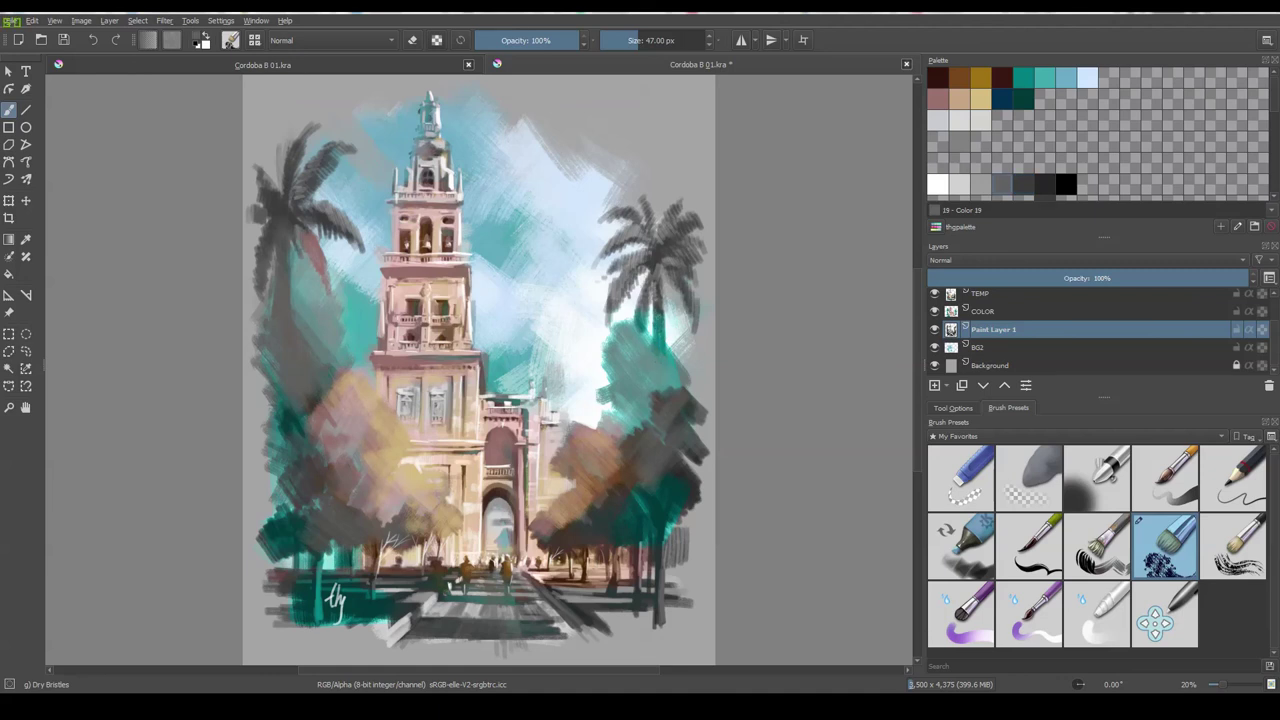
mouse_move(678, 340)
left_mouse_down()
mouse_move(684, 314)
mouse_move(672, 360)
mouse_move(698, 322)
left_mouse_up()
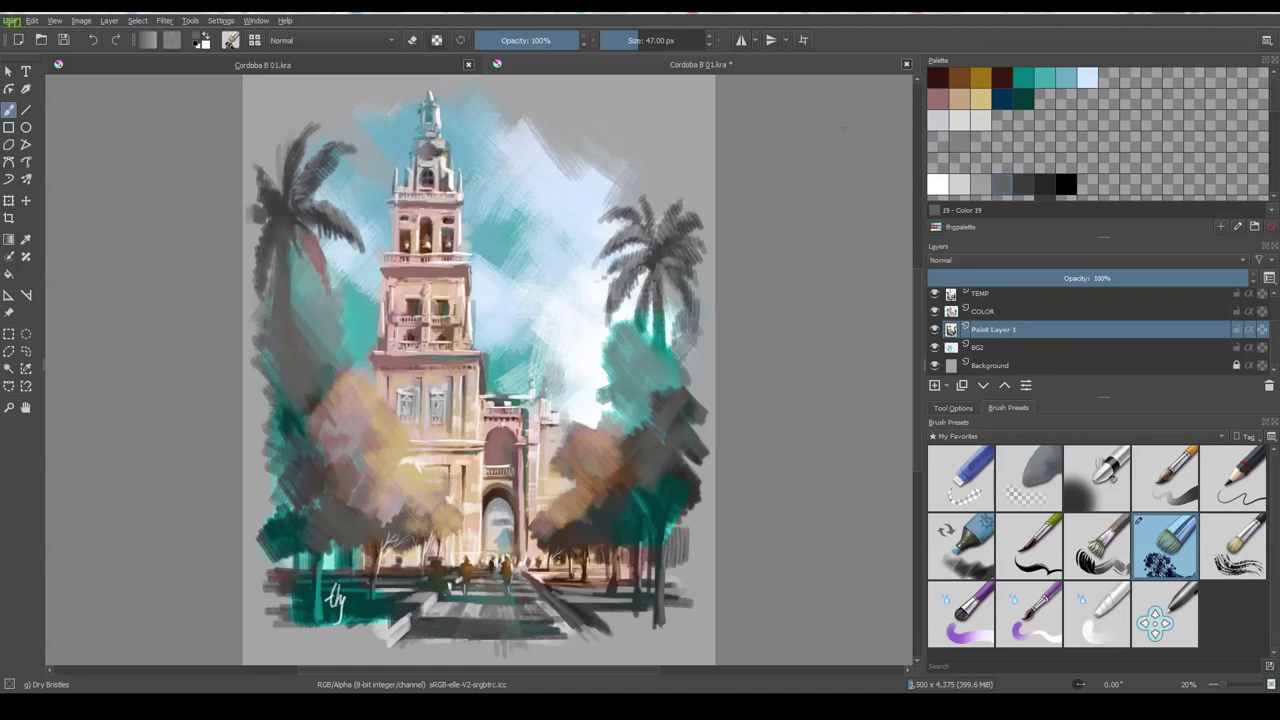
- On the TEMP layer, wash teal over the palm with a large brush
left_click(980, 297)
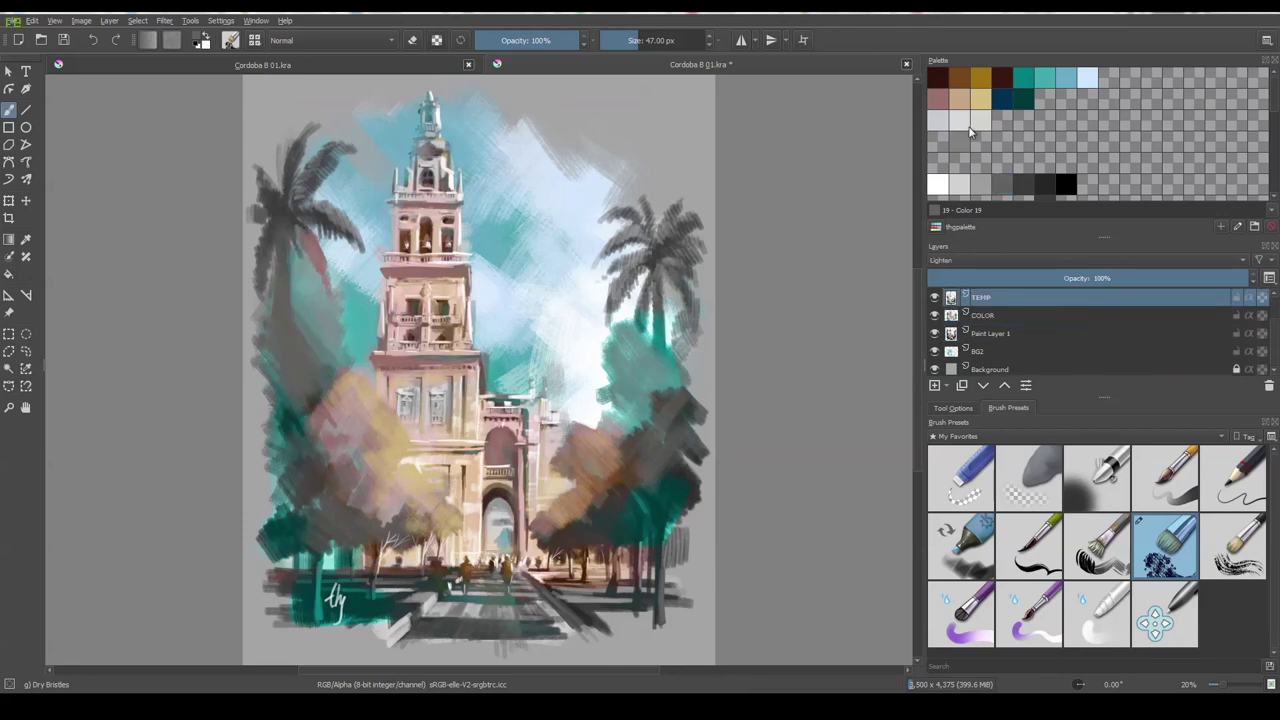
left_click(981, 101)
left_click(338, 206, "ctrl")
left_click_drag(334, 204, 348, 206, "shift")
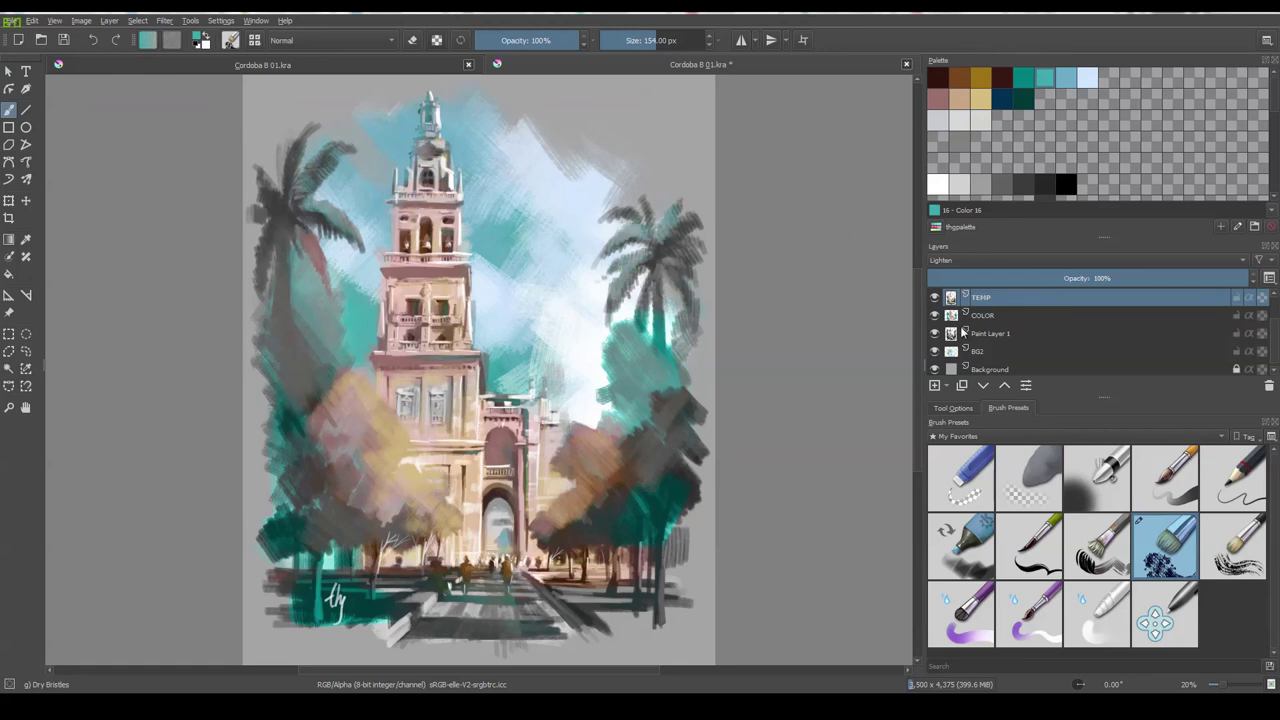
- Erase on the COLOR layer, brush more teal over the right palm, and save
key("Page_Down")
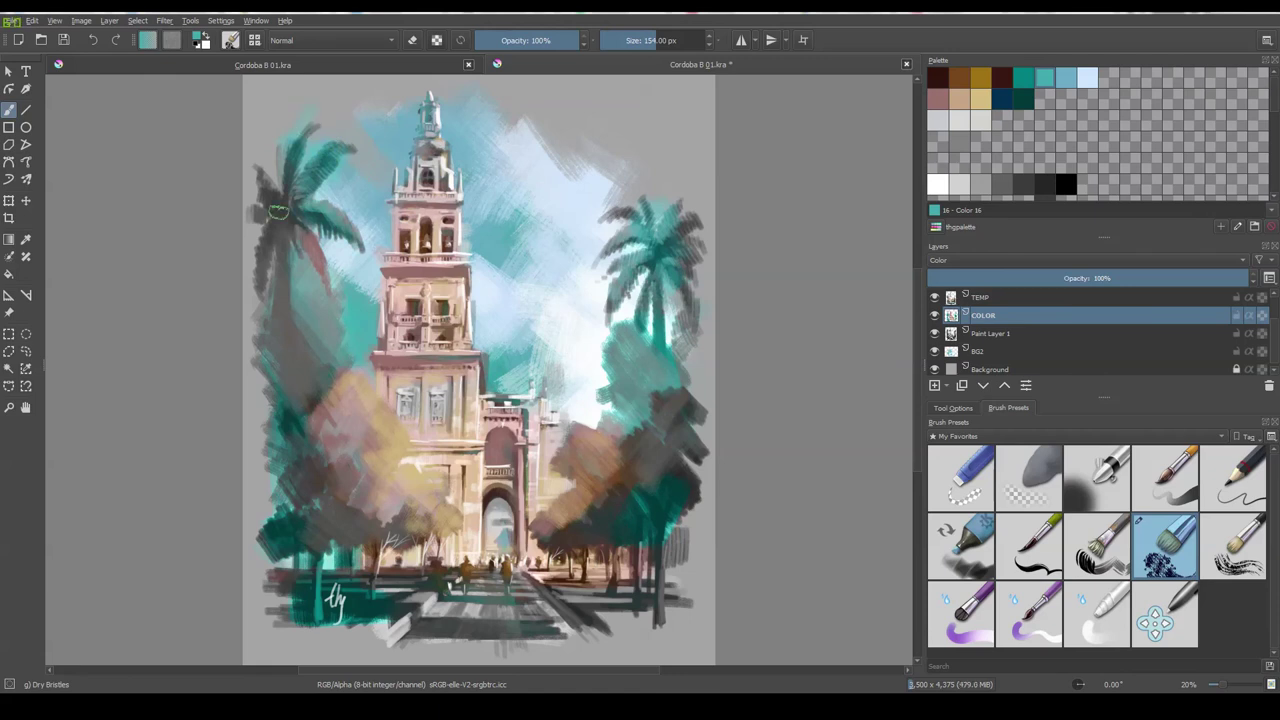
key("e")
left_click(982, 297)
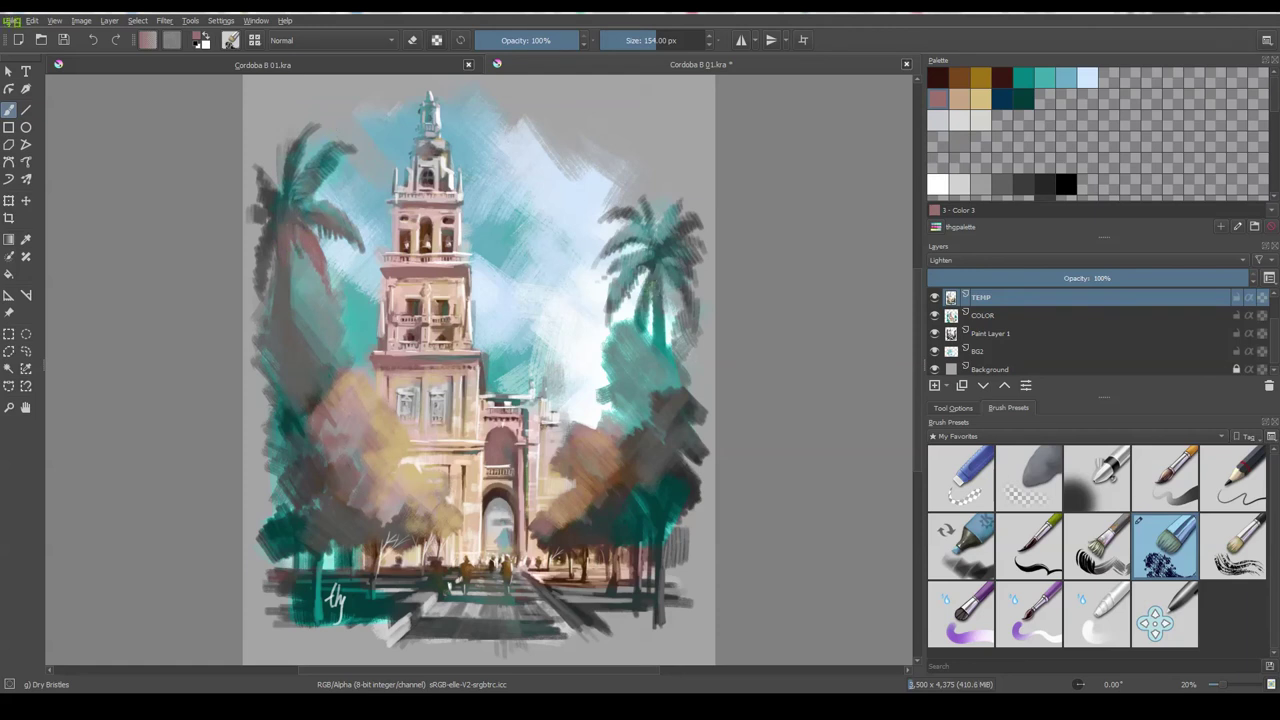
left_click(1045, 77)
mouse_move(658, 247)
left_mouse_down()
mouse_move(700, 212)
mouse_move(672, 240)
mouse_move(644, 240)
left_mouse_up()
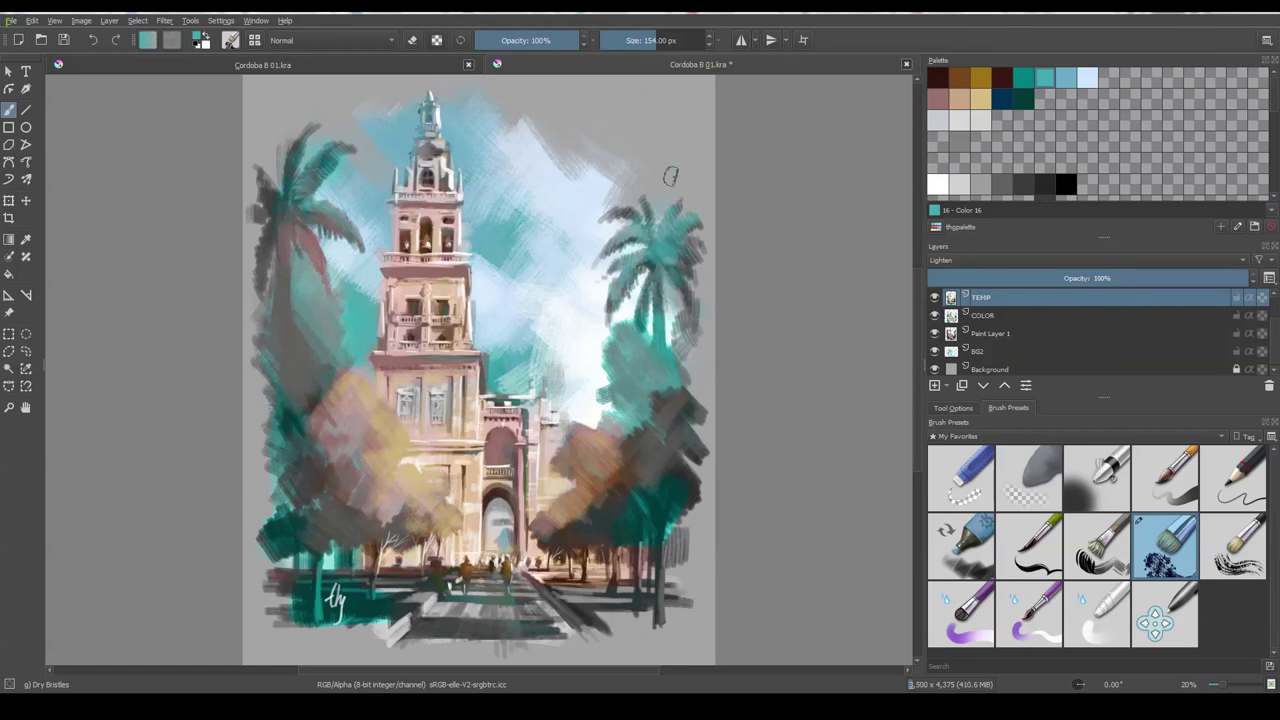
key("ctrl+s")
- Dismiss Krita's file menu, then stop and save the GeForce Experience recording
left_click(13, 20)
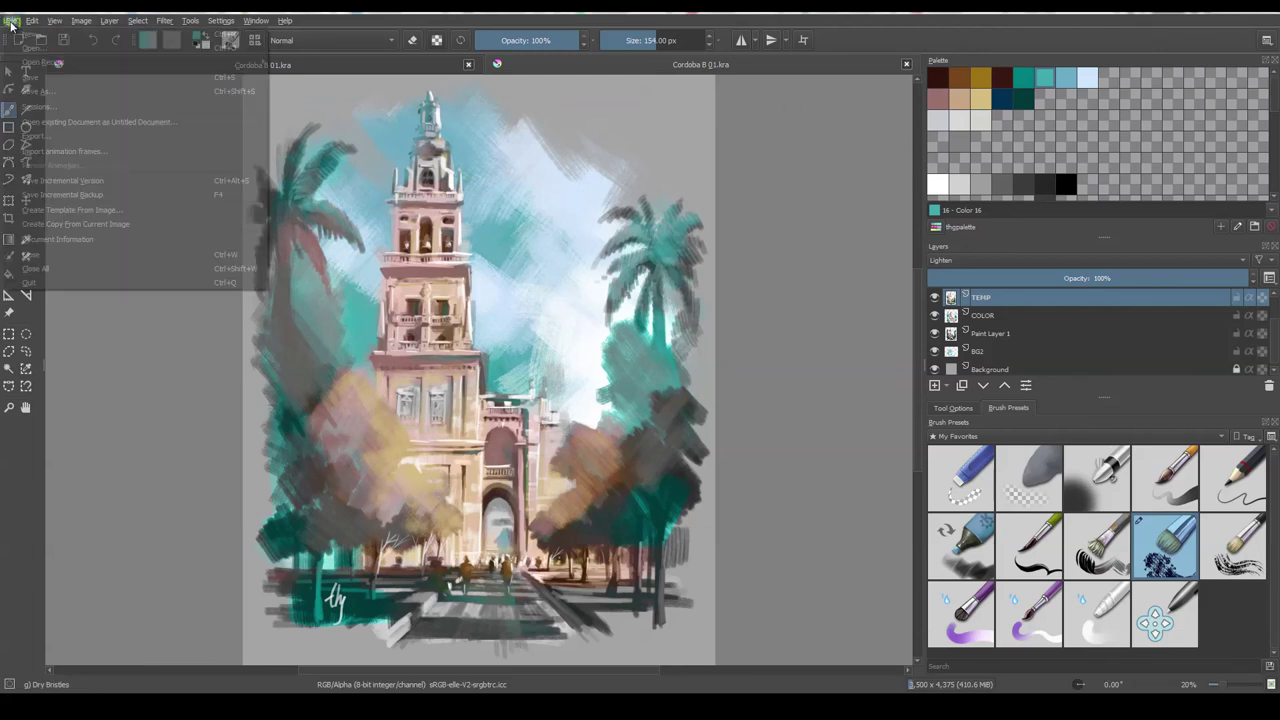
left_click(285, 79)
key("alt+z")
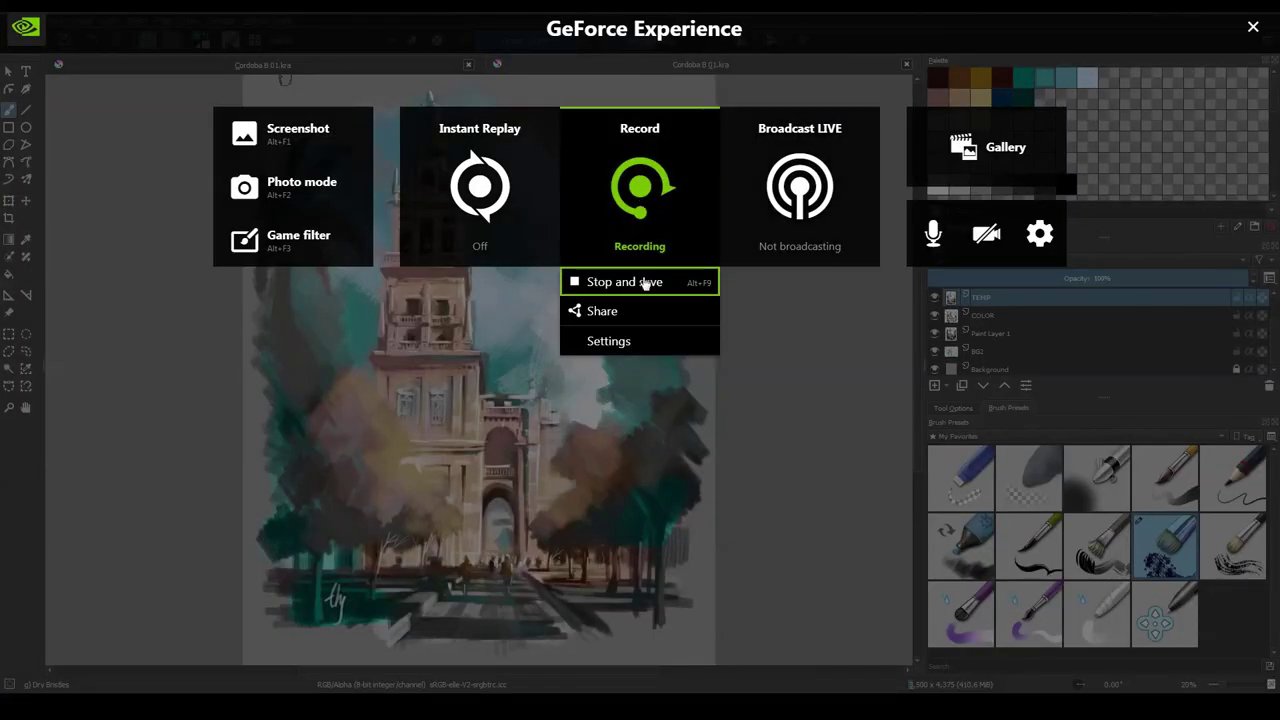
left_click(651, 283)
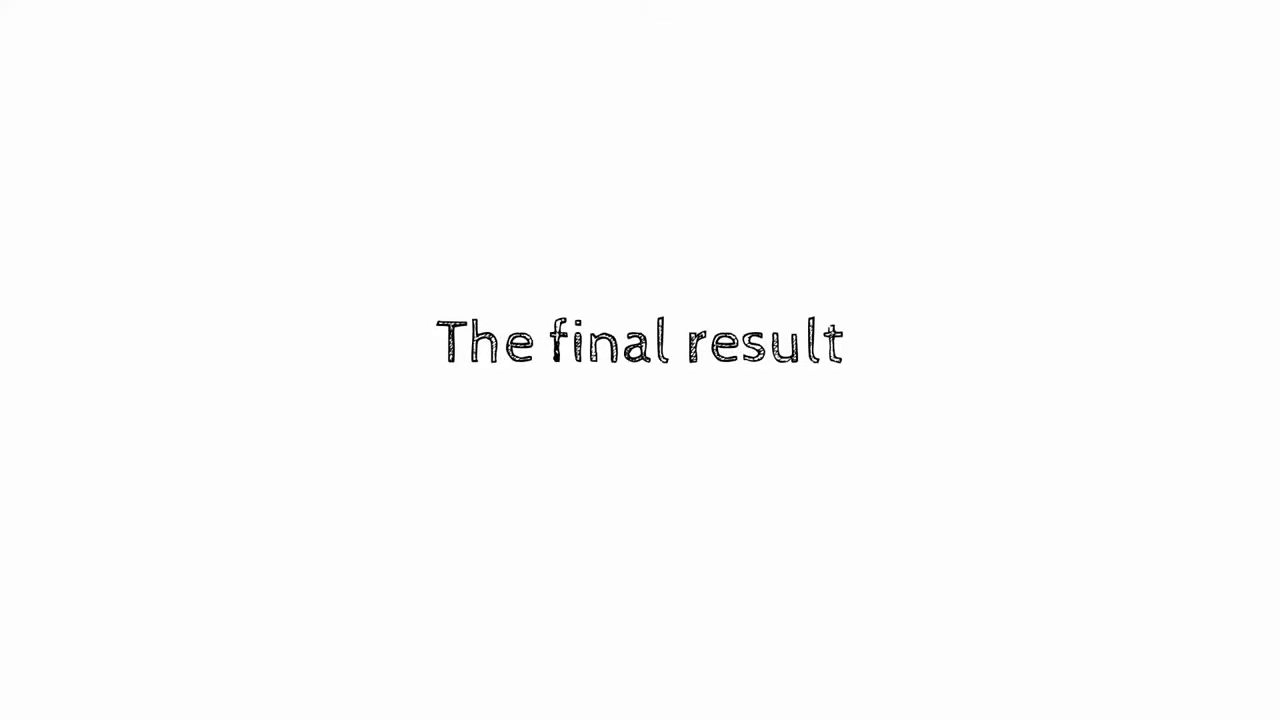